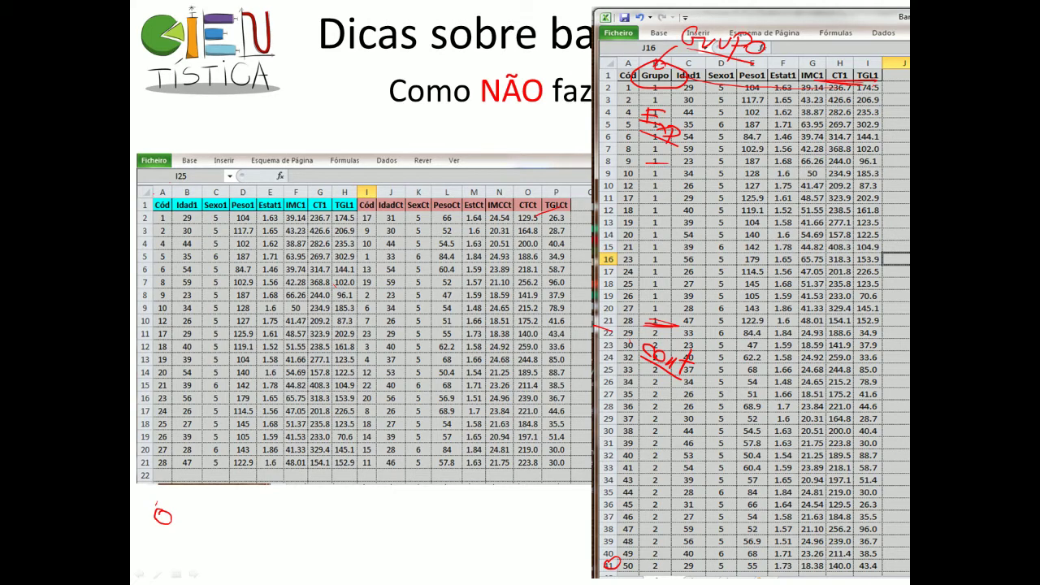
{"action": "mouse_move", "coordinate": [656, 156]}
{"action": "left_mouse_down"}
{"action": "mouse_move", "coordinate": [649, 169]}
{"action": "mouse_move", "coordinate": [661, 158]}
{"action": "left_mouse_up"}
{"action": "mouse_move", "coordinate": [357, 106]}
{"action": "left_mouse_down"}
{"action": "mouse_move", "coordinate": [338, 114]}
{"action": "mouse_move", "coordinate": [336, 135]}
{"action": "left_mouse_up"}
{"action": "mouse_move", "coordinate": [350, 128]}
{"action": "left_mouse_down"}
{"action": "mouse_move", "coordinate": [389, 138]}
{"action": "mouse_move", "coordinate": [402, 122]}
{"action": "left_mouse_up"}
{"action": "left_click_drag", "start_coordinate": [392, 127], "coordinate": [376, 134]}
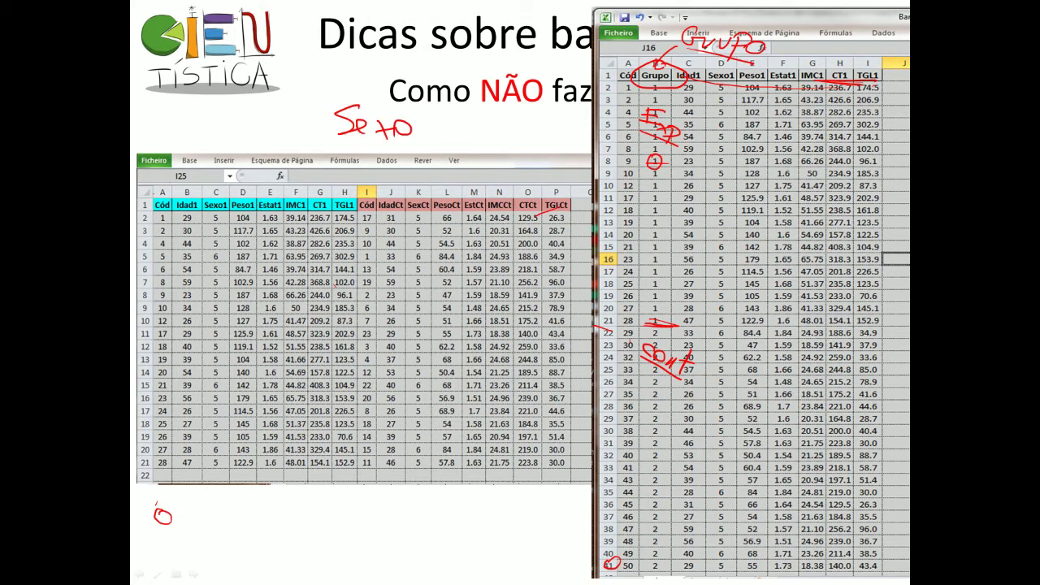
{"action": "mouse_move", "coordinate": [354, 169]}
{"action": "left_mouse_down"}
{"action": "mouse_move", "coordinate": [375, 150]}
{"action": "mouse_move", "coordinate": [427, 172]}
{"action": "left_mouse_up"}
{"action": "mouse_move", "coordinate": [371, 193]}
{"action": "left_mouse_down"}
{"action": "mouse_move", "coordinate": [370, 211]}
{"action": "mouse_move", "coordinate": [387, 197]}
{"action": "left_mouse_up"}
{"action": "mouse_move", "coordinate": [362, 192]}
{"action": "left_mouse_down"}
{"action": "mouse_move", "coordinate": [393, 187]}
{"action": "mouse_move", "coordinate": [398, 214]}
{"action": "left_mouse_up"}
{"action": "mouse_move", "coordinate": [401, 216]}
{"action": "left_mouse_down"}
{"action": "mouse_move", "coordinate": [416, 203]}
{"action": "mouse_move", "coordinate": [429, 220]}
{"action": "left_mouse_up"}
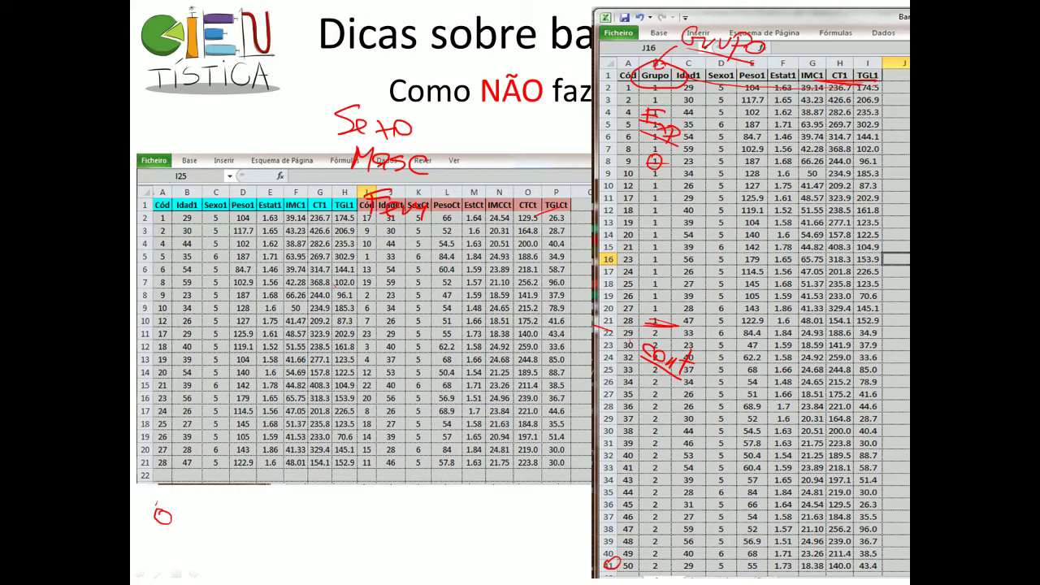
{"action": "mouse_move", "coordinate": [352, 285]}
{"action": "left_mouse_down"}
{"action": "mouse_move", "coordinate": [355, 255]}
{"action": "mouse_move", "coordinate": [375, 282]}
{"action": "mouse_move", "coordinate": [400, 264]}
{"action": "mouse_move", "coordinate": [504, 277]}
{"action": "left_mouse_up"}
{"action": "left_click_drag", "start_coordinate": [476, 279], "coordinate": [493, 273]}
{"action": "left_click_drag", "start_coordinate": [320, 277], "coordinate": [351, 270]}
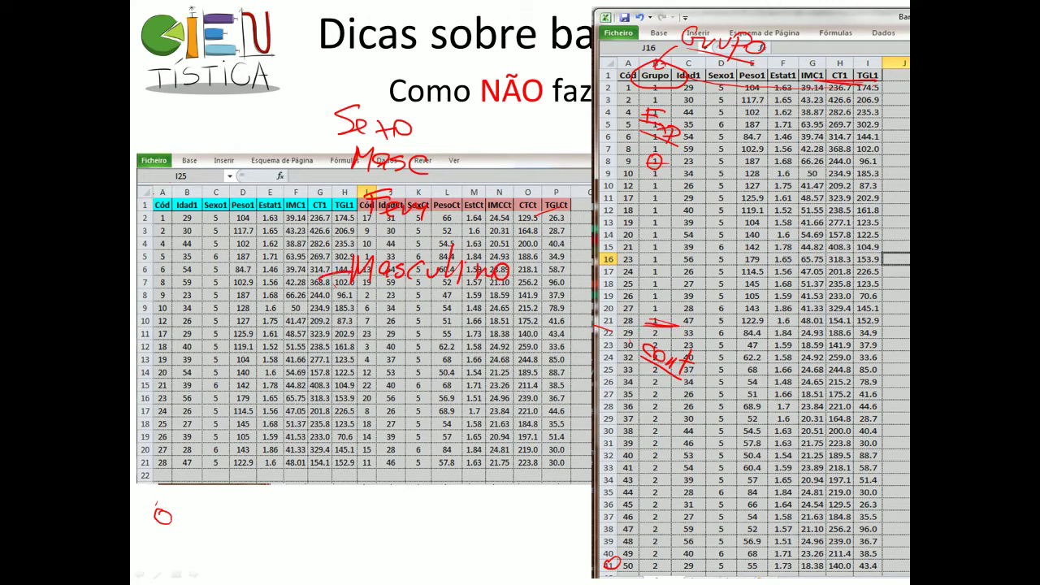
{"action": "mouse_move", "coordinate": [327, 308]}
{"action": "left_mouse_down"}
{"action": "mouse_move", "coordinate": [367, 298]}
{"action": "mouse_move", "coordinate": [368, 312]}
{"action": "mouse_move", "coordinate": [393, 295]}
{"action": "mouse_move", "coordinate": [400, 308]}
{"action": "mouse_move", "coordinate": [418, 295]}
{"action": "mouse_move", "coordinate": [420, 306]}
{"action": "mouse_move", "coordinate": [418, 293]}
{"action": "mouse_move", "coordinate": [492, 307]}
{"action": "left_mouse_up"}
{"action": "left_click_drag", "start_coordinate": [500, 299], "coordinate": [499, 300]}
{"action": "left_click_drag", "start_coordinate": [414, 304], "coordinate": [401, 316]}
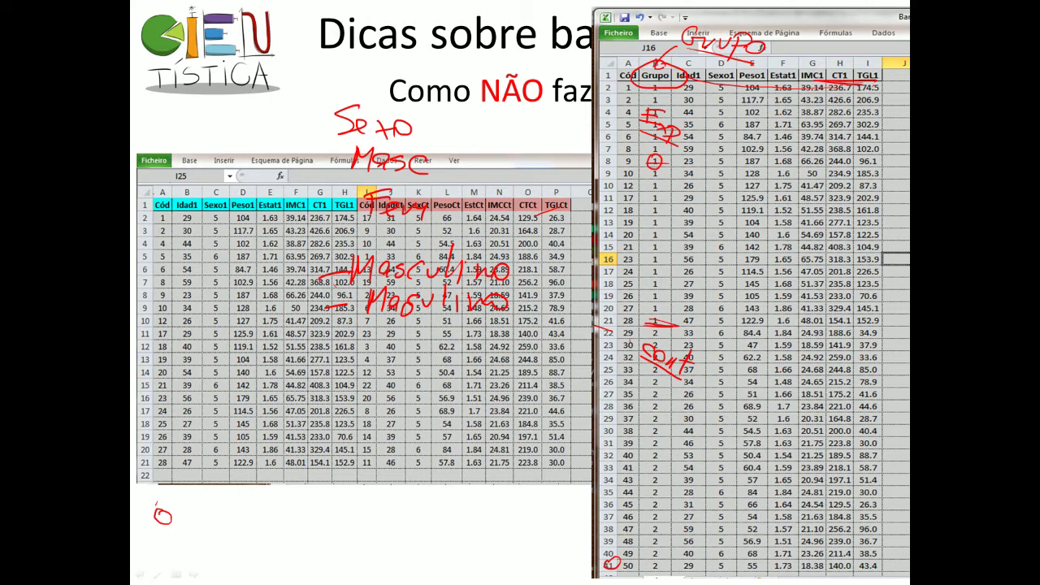
{"action": "mouse_move", "coordinate": [452, 153]}
{"action": "left_mouse_down"}
{"action": "mouse_move", "coordinate": [439, 214]}
{"action": "mouse_move", "coordinate": [460, 215]}
{"action": "left_mouse_up"}
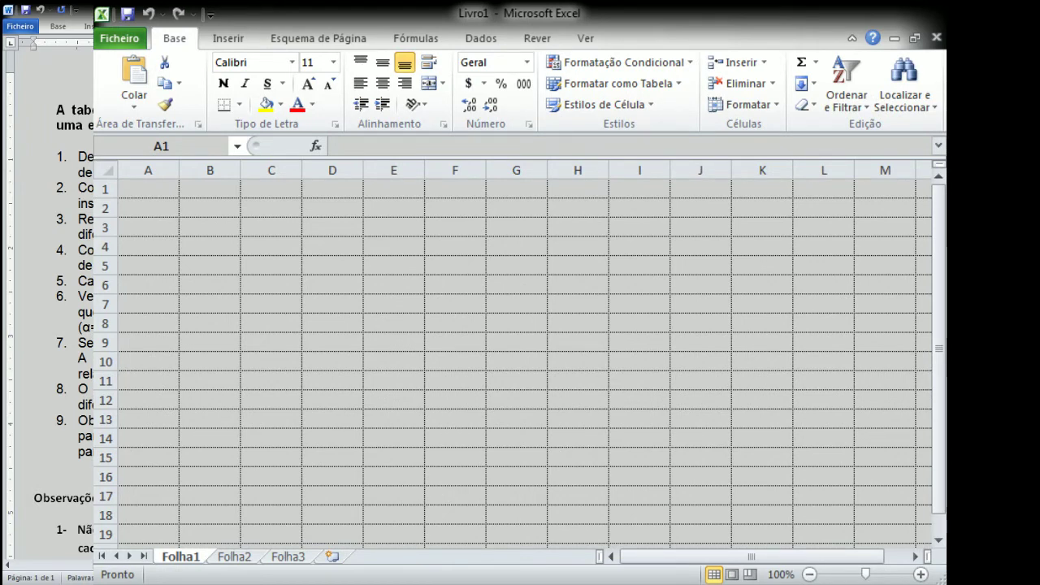
- Collapse the ribbon and enlarge the empty worksheet to 150% zoom
{"action": "left_click", "coordinate": [851, 38]}
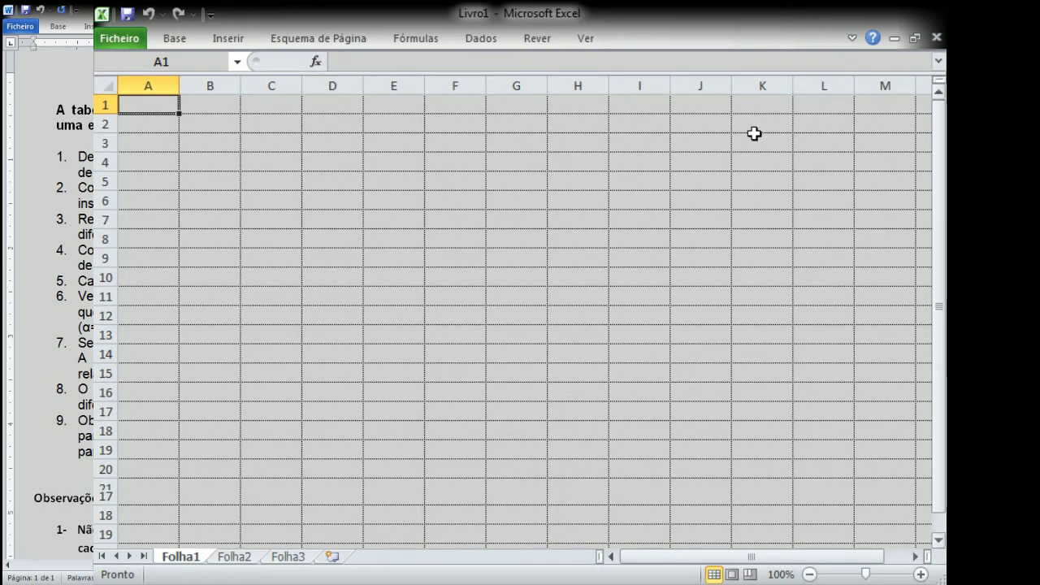
{"action": "double_click", "coordinate": [658, 21]}
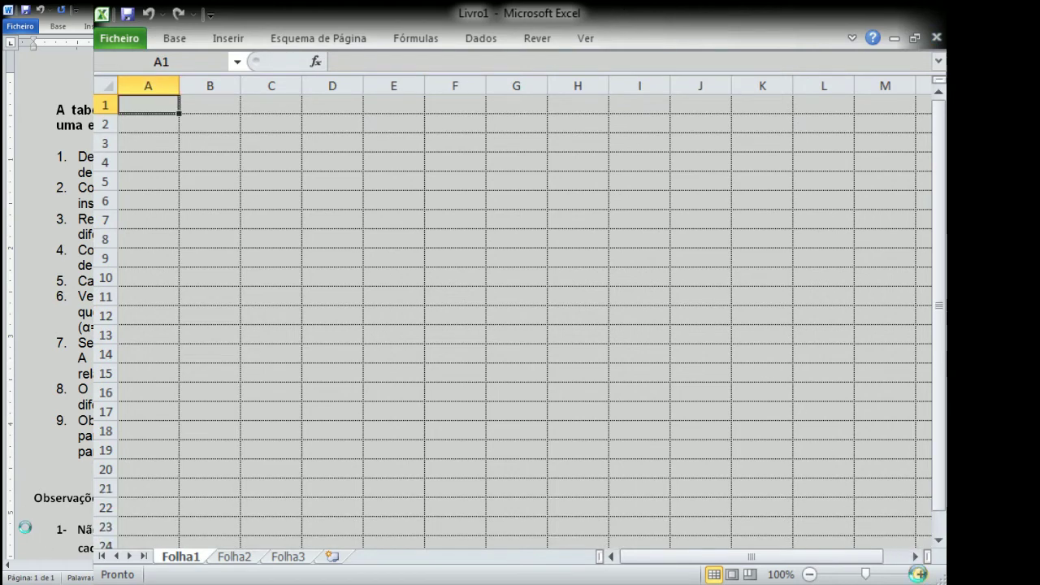
{"action": "left_click", "coordinate": [918, 574]}
{"action": "left_click", "coordinate": [918, 574]}
{"action": "left_click", "coordinate": [918, 573]}
{"action": "left_click", "coordinate": [918, 574]}
{"action": "left_click", "coordinate": [918, 574]}
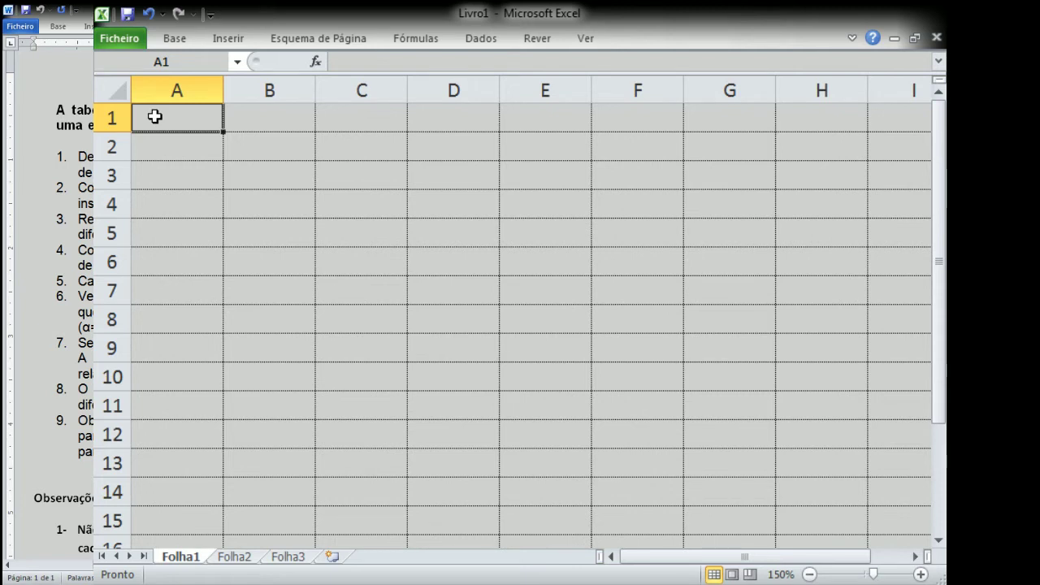
- Create an ID column in column A, with the header ID in A1 and the numbers 1 to 4 in A2:A5
{"action": "type", "text": "ID"}
{"action": "key", "text": "Return"}
{"action": "type", "text": "1"}
{"action": "key", "text": "Return"}
{"action": "type", "text": "2"}
{"action": "key", "text": "Return"}
{"action": "type", "text": "3"}
{"action": "key", "text": "Return"}
{"action": "type", "text": "4"}
{"action": "key", "text": "Return"}
- Add the header Nome in B1 and fill B2:B5 with the four participants' first names
{"action": "key", "text": "Right"}
{"action": "key", "text": "Up"}
{"action": "key", "text": "Up"}
{"action": "key", "text": "Up"}
{"action": "key", "text": "Up"}
{"action": "key", "text": "Up"}
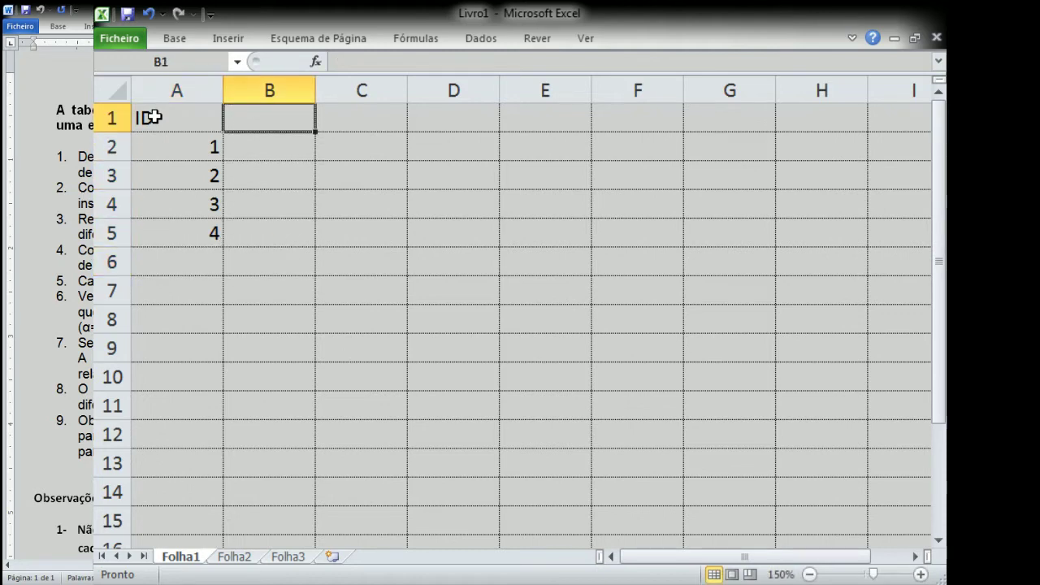
{"action": "type", "text": "NOme"}
{"action": "key", "text": "Return"}
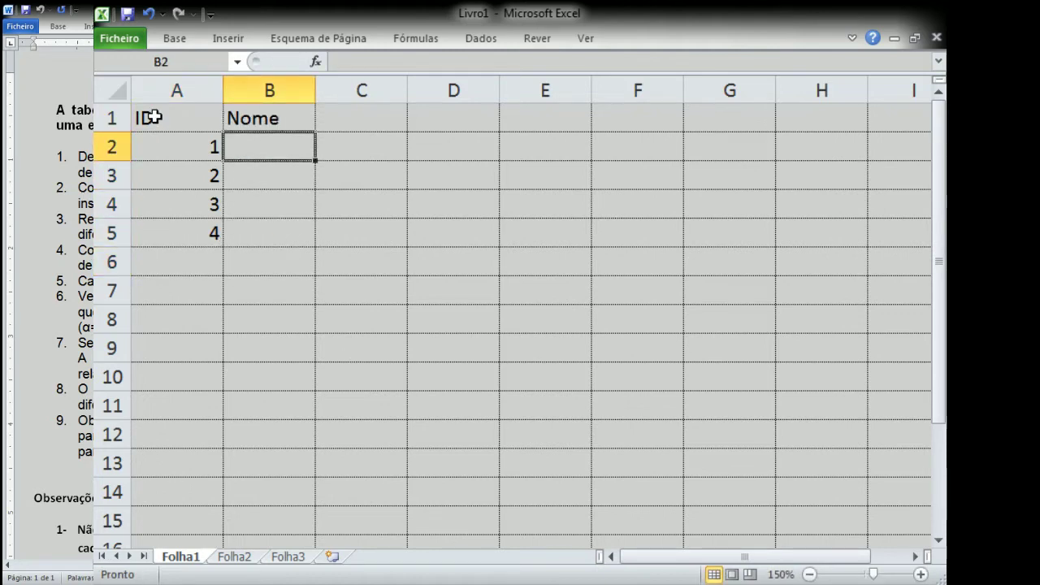
{"action": "type", "text": "joao"}
{"action": "key", "text": "Return"}
{"action": "type", "text": "maria"}
{"action": "key", "text": "Return"}
{"action": "type", "text": "pedro"}
{"action": "key", "text": "Return"}
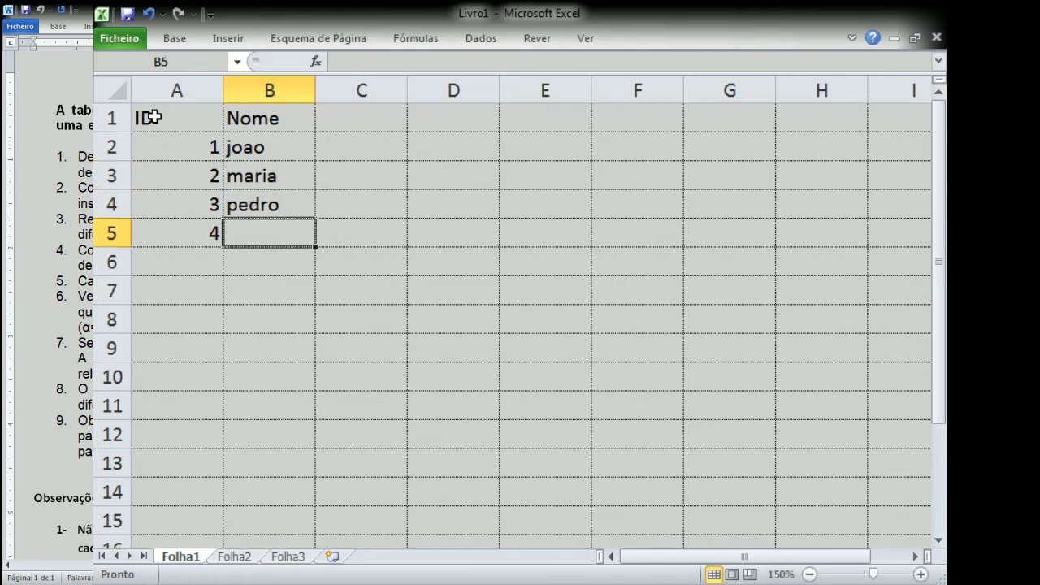
{"action": "type", "text": "andre"}
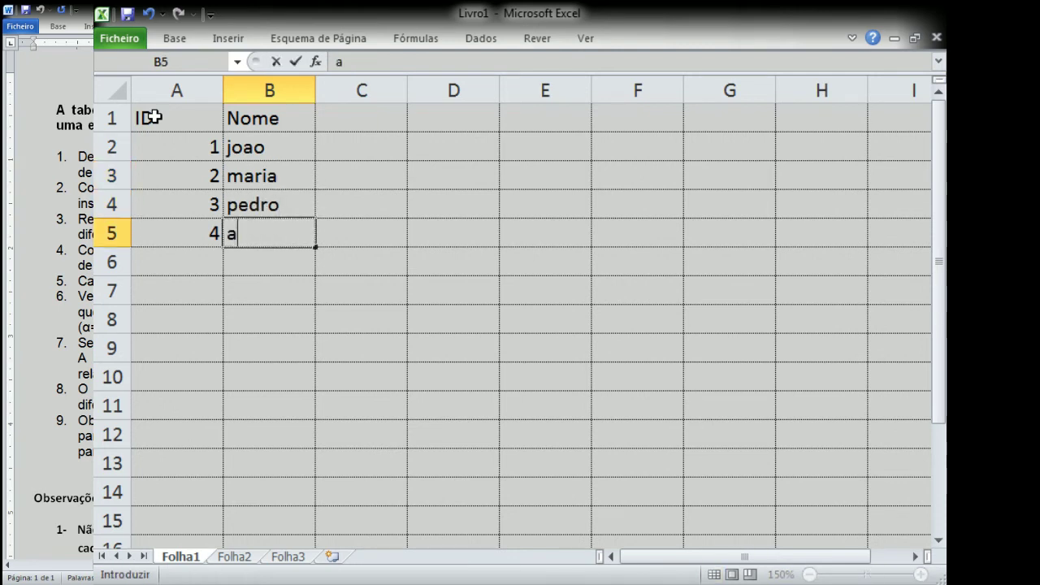
{"action": "key", "text": "Tab"}
- Add the column header Grupo in C1
{"action": "key", "text": "Up"}
{"action": "key", "text": "Up"}
{"action": "key", "text": "Up"}
{"action": "key", "text": "Up"}
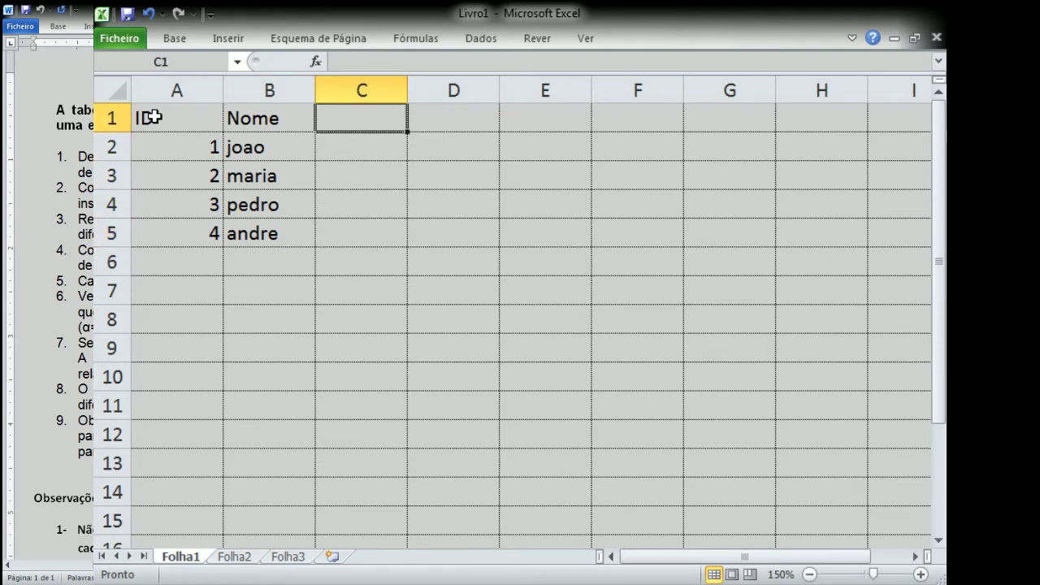
{"action": "type", "text": "Grupo"}
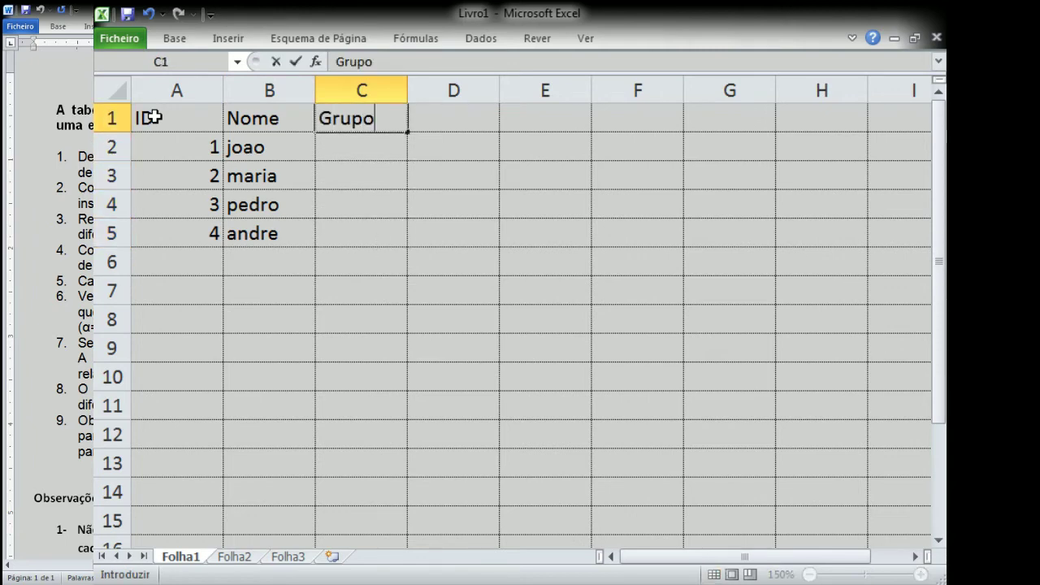
{"action": "key", "text": "Return"}
- Fill the Grupo column with text labels: exp in C2 and C3, cont in C4 and C5
{"action": "type", "text": "exp"}
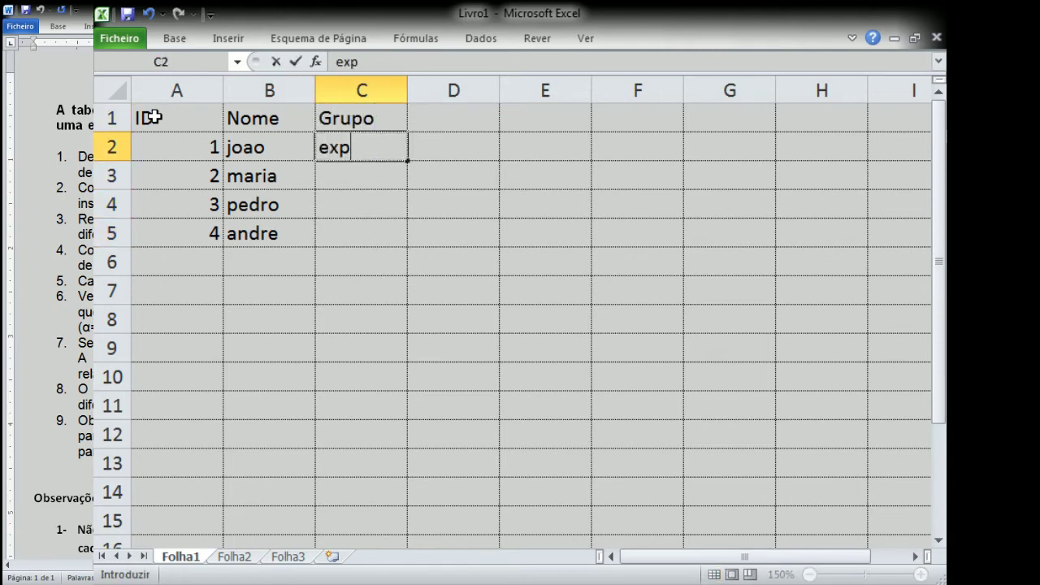
{"action": "key", "text": "Return"}
{"action": "type", "text": "exp"}
{"action": "key", "text": "Return"}
{"action": "type", "text": "cont"}
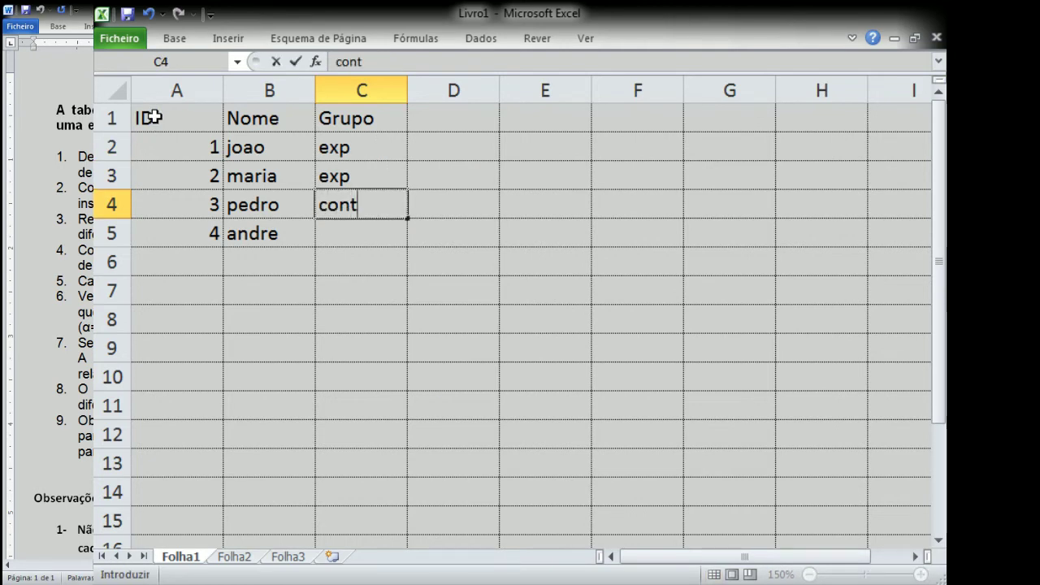
{"action": "key", "text": "Return"}
{"action": "type", "text": "cont"}
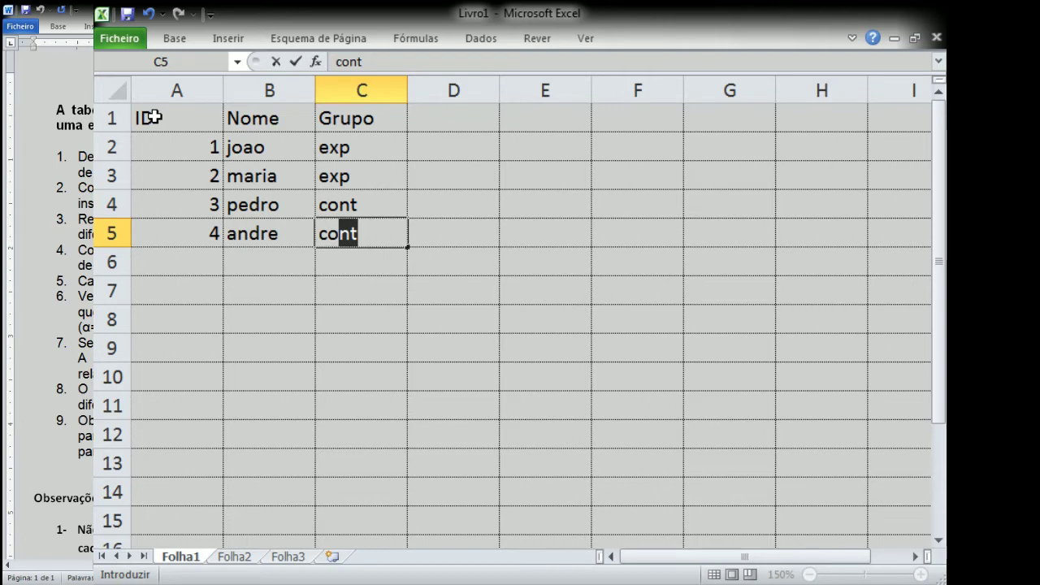
{"action": "key", "text": "Right"}
- Add the column header Peso in D1
{"action": "key", "text": "Up"}
{"action": "key", "text": "Up"}
{"action": "key", "text": "Up"}
{"action": "key", "text": "Up"}
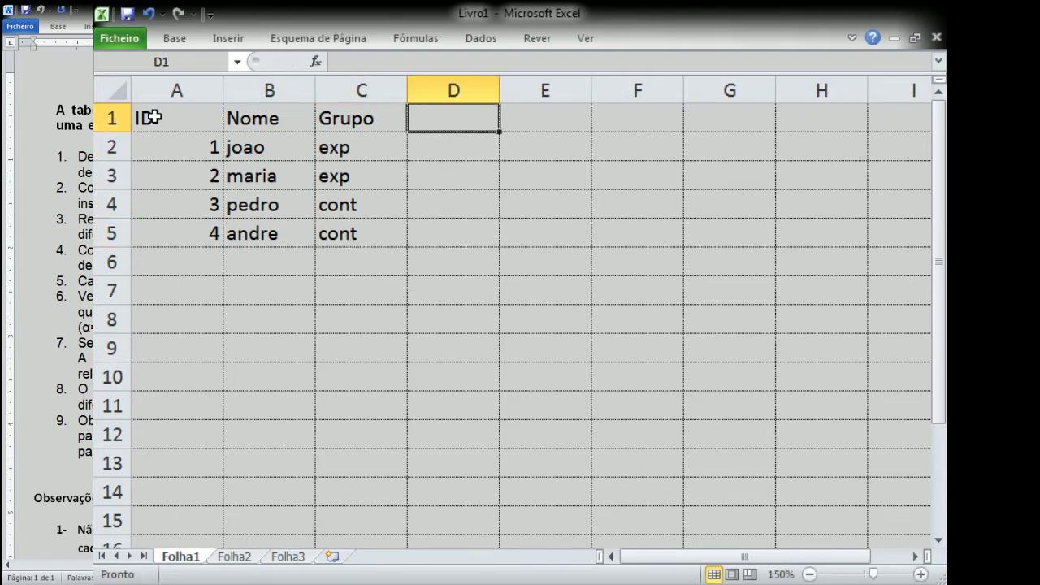
{"action": "type", "text": "Peso"}
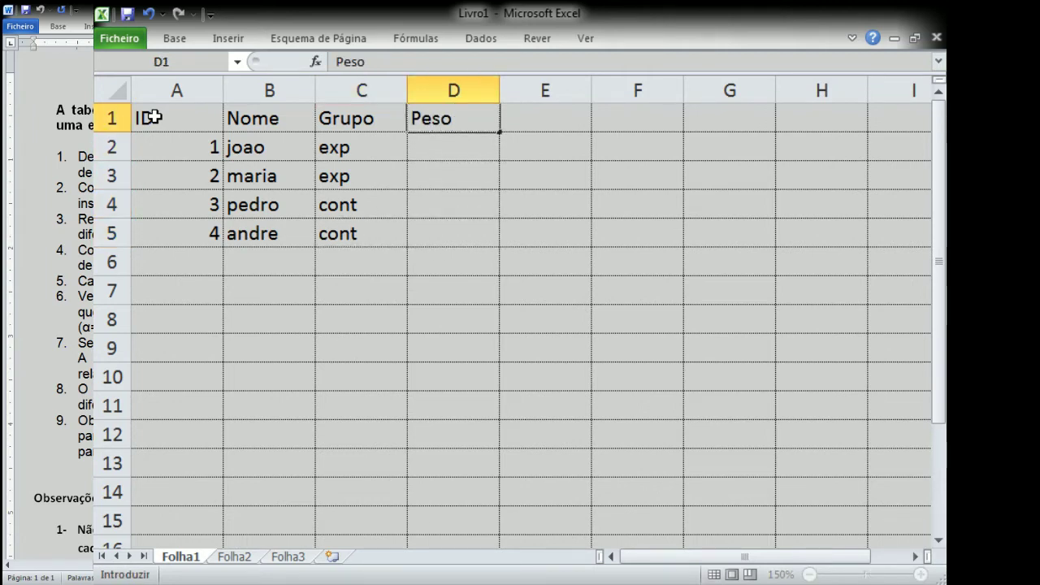
{"action": "key", "text": "Return"}
{"action": "key", "text": "Down"}
{"action": "key", "text": "Down"}
{"action": "key", "text": "Down"}
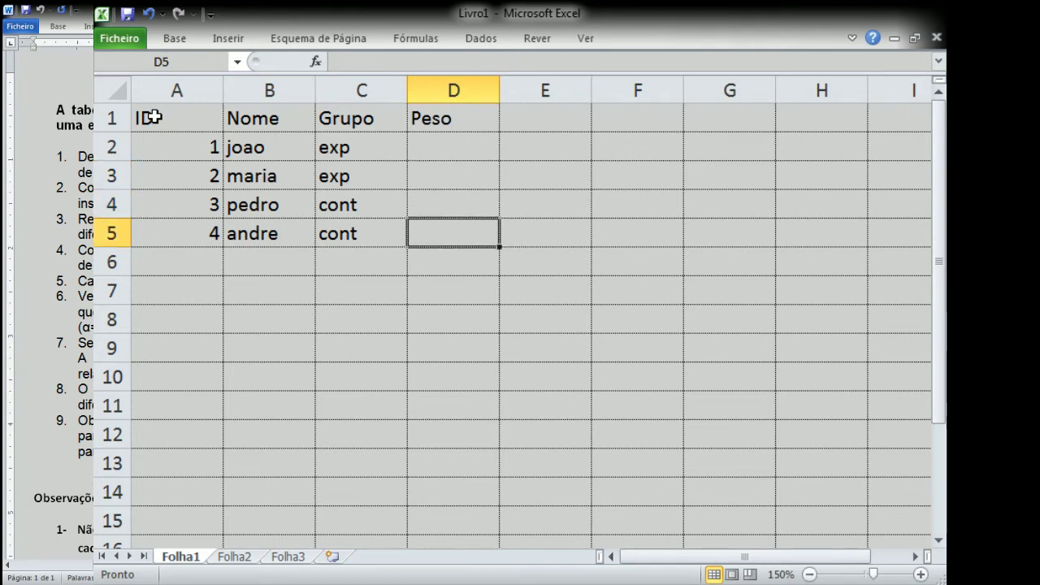
{"action": "key", "text": "Left"}
{"action": "key", "text": "Up"}
{"action": "key", "text": "Up"}
{"action": "key", "text": "Up"}
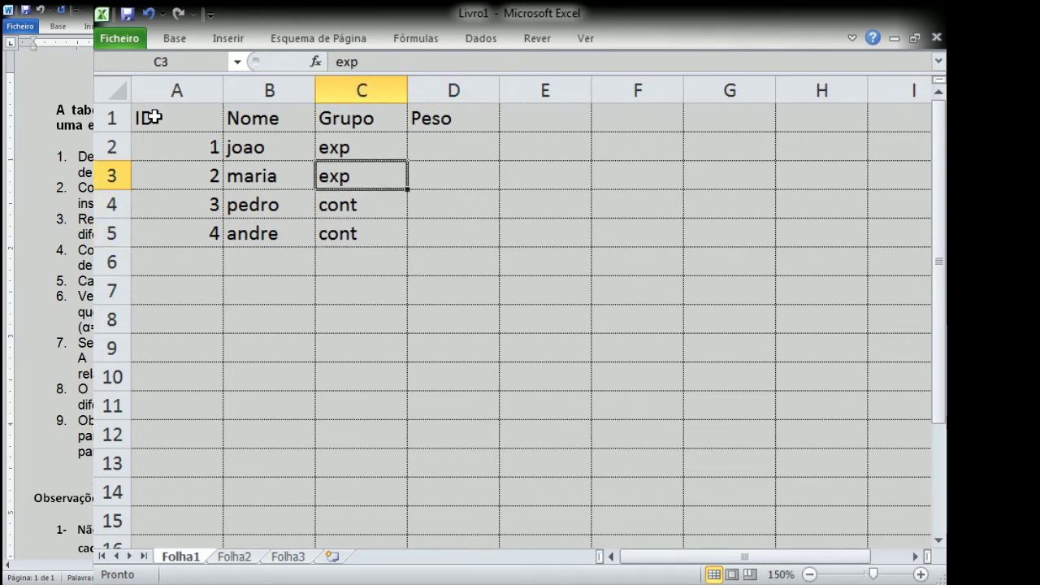
{"action": "key", "text": "Down"}
{"action": "key", "text": "Down"}
{"action": "key", "text": "Down"}
{"action": "key", "text": "Down"}
- Replace the Grupo labels with numeric codes: 1 in C2 and C3, 2 in C4 and C5
{"action": "key", "text": "Up"}
{"action": "key", "text": "Up"}
{"action": "key", "text": "Up"}
{"action": "key", "text": "Up"}
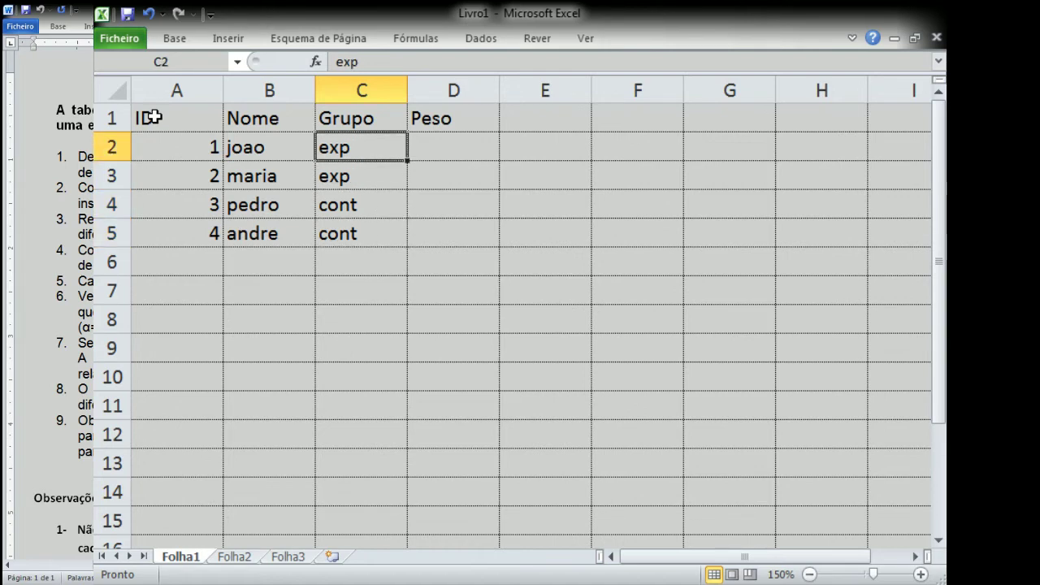
{"action": "type", "text": "1"}
{"action": "key", "text": "Return"}
{"action": "type", "text": "1"}
{"action": "key", "text": "Return"}
{"action": "type", "text": "2"}
{"action": "key", "text": "Return"}
{"action": "type", "text": "2"}
{"action": "key", "text": "Return"}
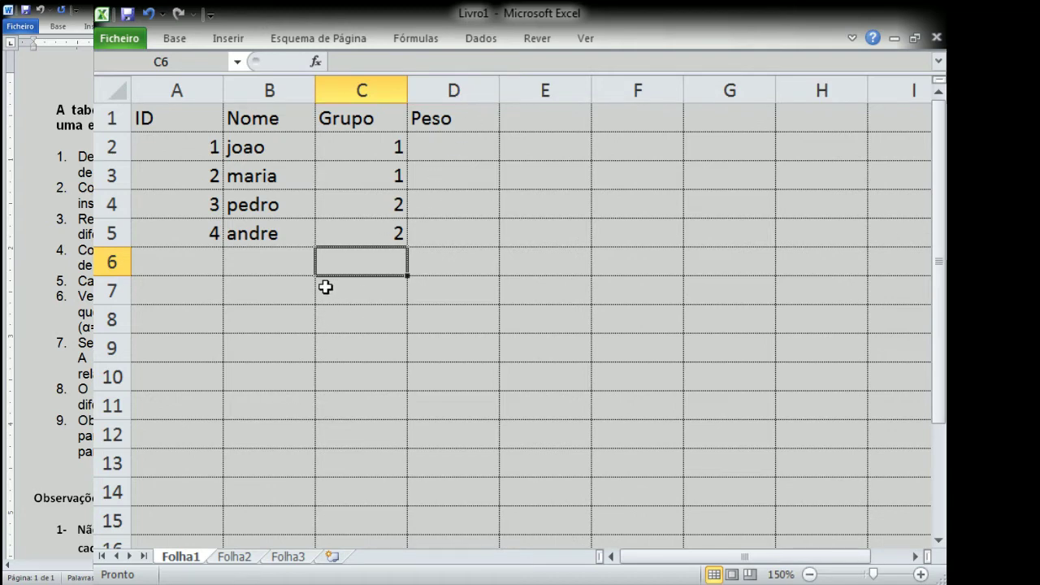
- Write a code legend below the Grupo column, with exp=1 in C7 and cnt=2 in C8
{"action": "left_click", "coordinate": [366, 296]}
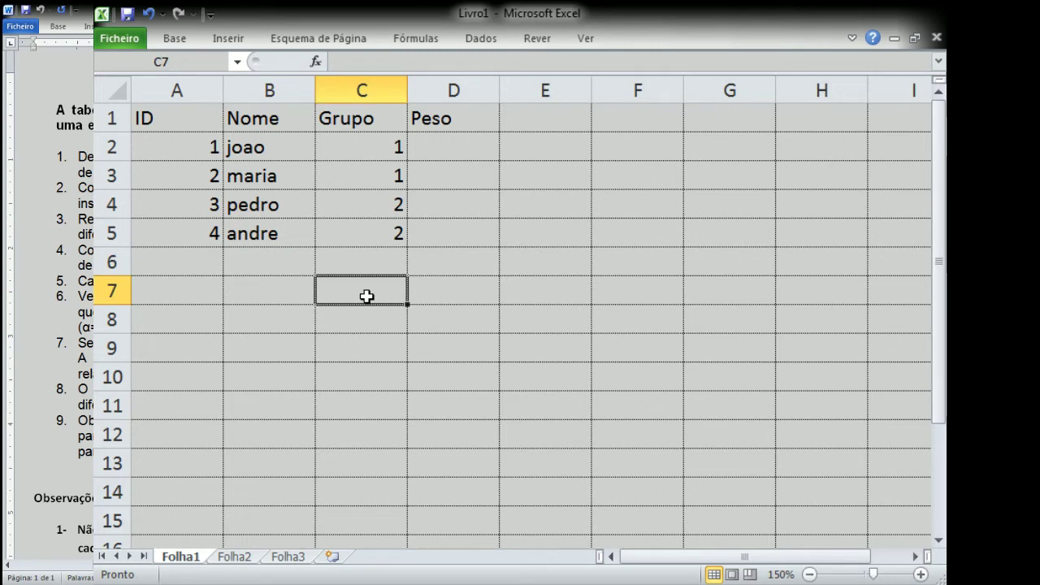
{"action": "type", "text": "exp=1"}
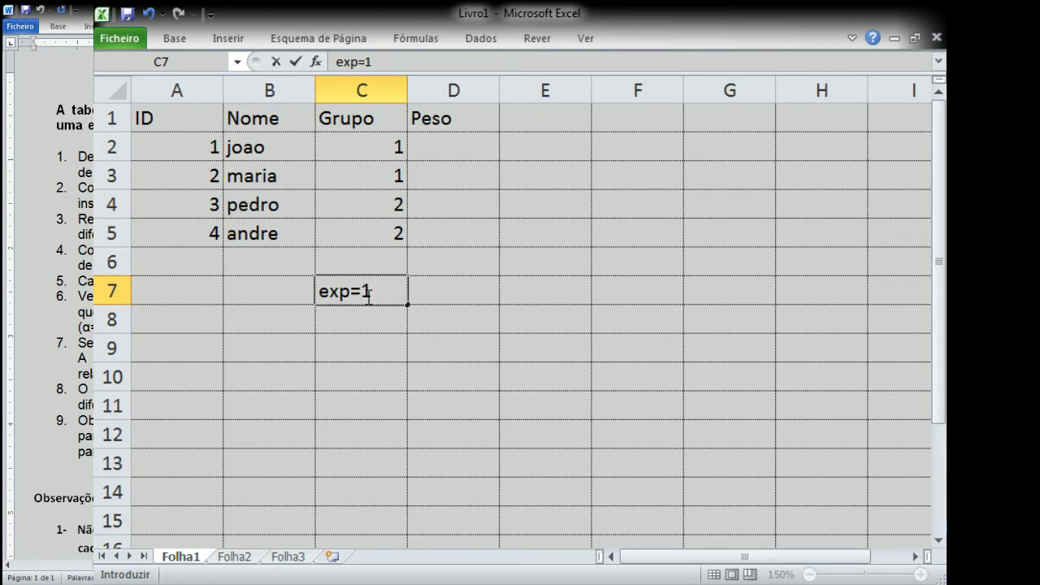
{"action": "key", "text": "Return"}
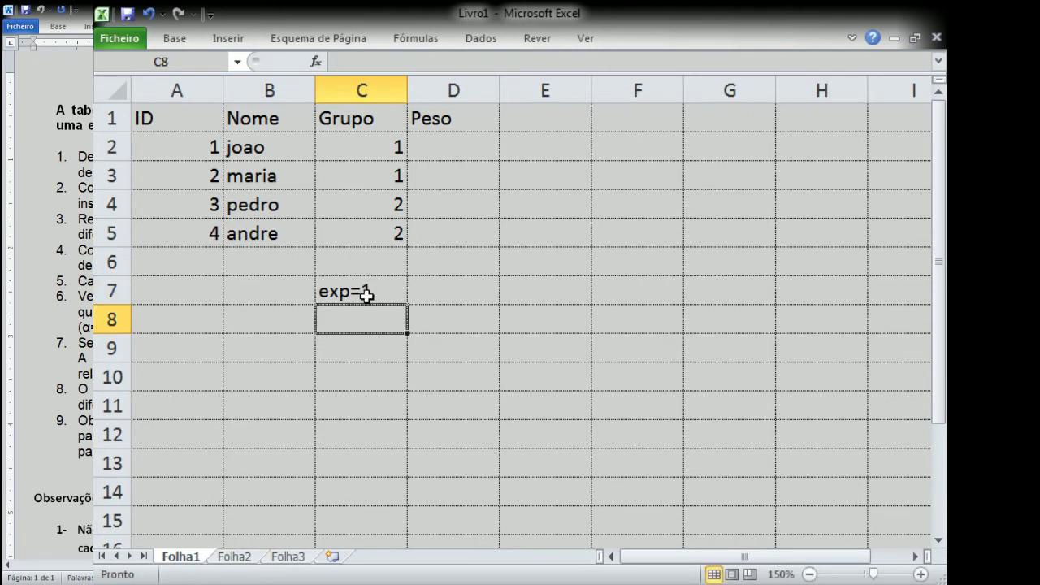
{"action": "type", "text": "cnto"}
{"action": "key", "text": "BackSpace"}
{"action": "key", "text": "BackSpace"}
{"action": "key", "text": "BackSpace"}
{"action": "type", "text": "nt=2"}
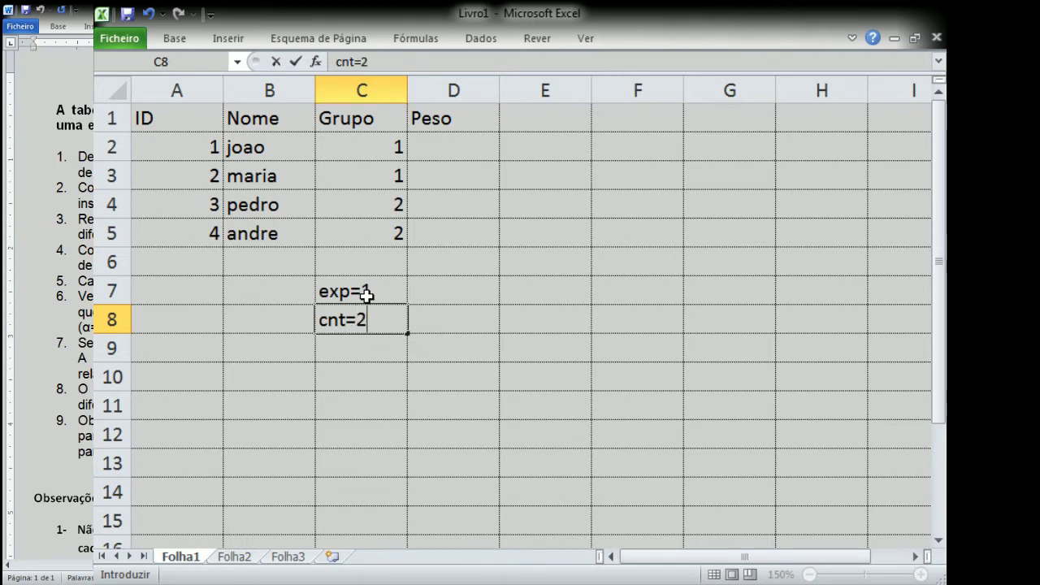
{"action": "key", "text": "Return"}
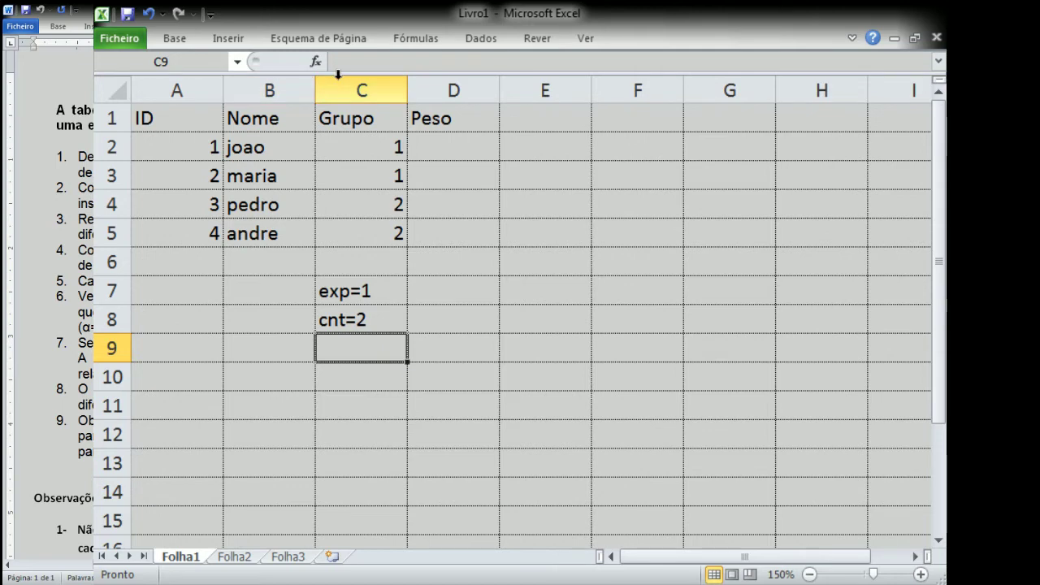
- Copy the code legend in C7:C8 and open the sheet Folha2
{"action": "left_click", "coordinate": [356, 294]}
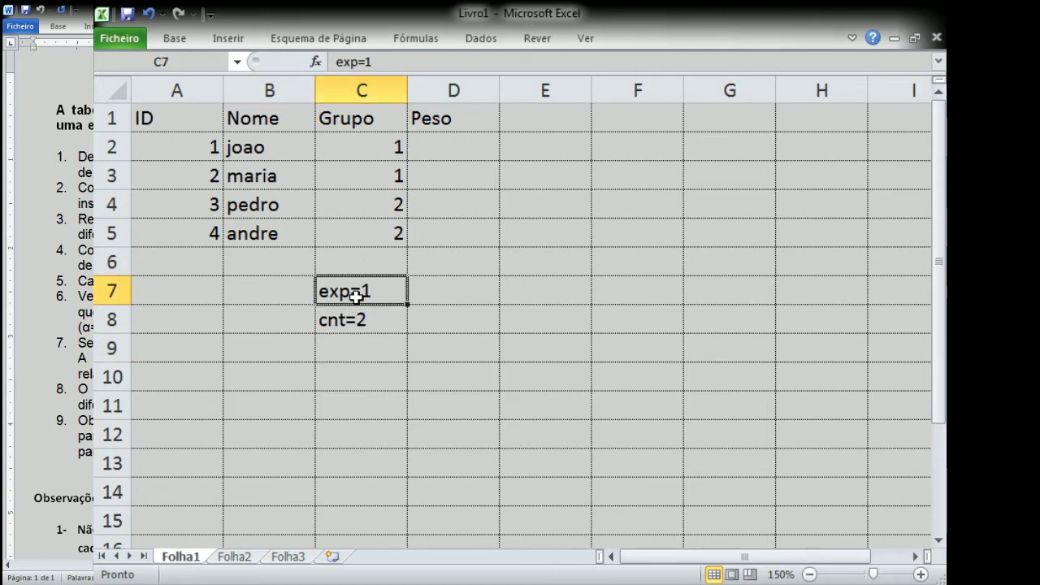
{"action": "key", "text": "shift+Down"}
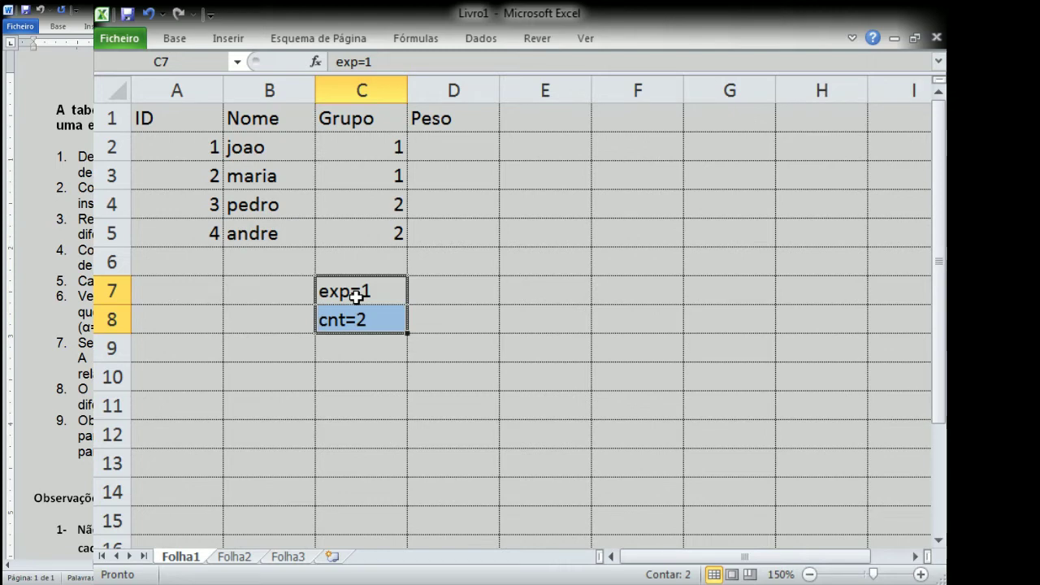
{"action": "key", "text": "ctrl+c"}
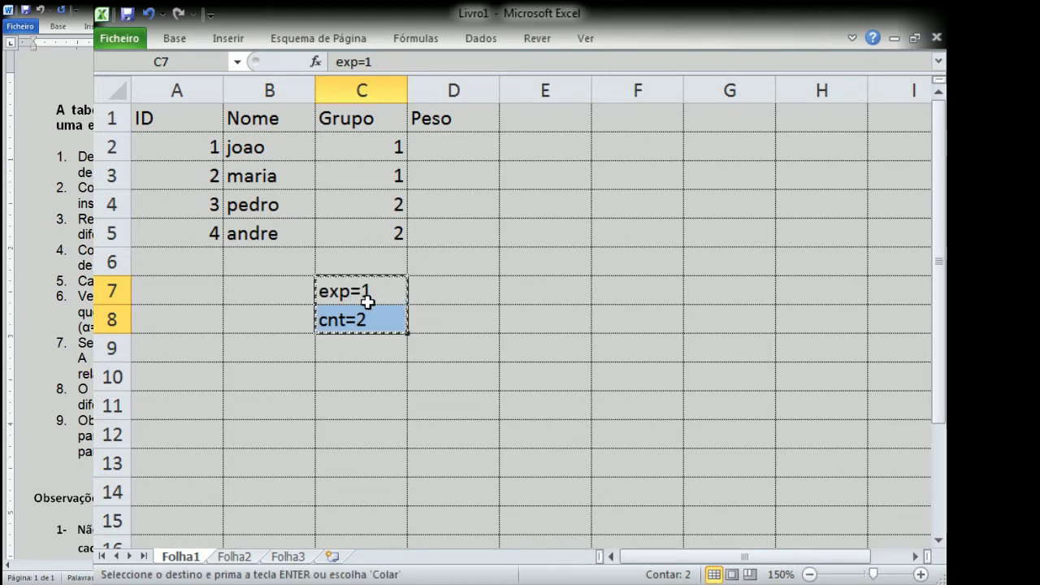
{"action": "left_click", "coordinate": [234, 557]}
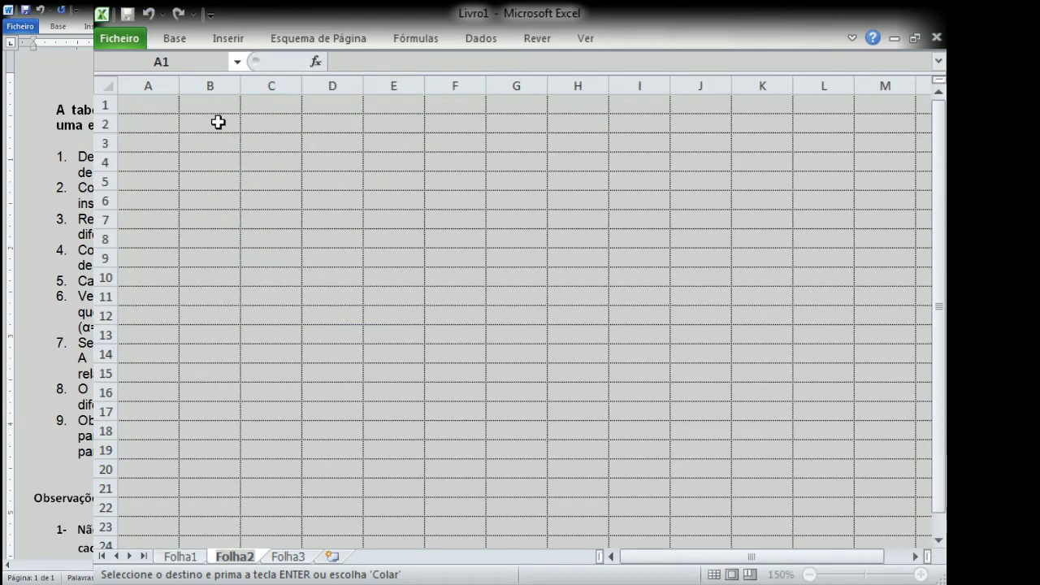
- Enter the heading Codigos in cell B1 of Folha2
{"action": "left_click", "coordinate": [276, 243]}
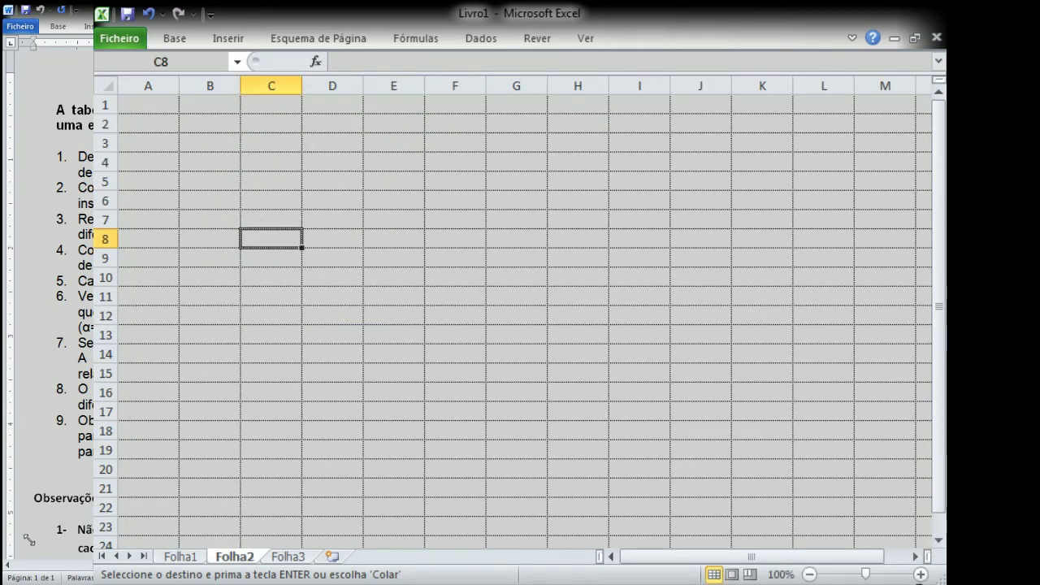
{"action": "left_click", "coordinate": [920, 574]}
{"action": "left_click", "coordinate": [921, 574]}
{"action": "left_click", "coordinate": [920, 574]}
{"action": "left_click", "coordinate": [921, 575]}
{"action": "left_click", "coordinate": [920, 574]}
{"action": "left_click", "coordinate": [921, 574]}
{"action": "left_click", "coordinate": [920, 575]}
{"action": "left_click", "coordinate": [920, 574]}
{"action": "double_click", "coordinate": [344, 132]}
{"action": "type", "text": "Codigos"}
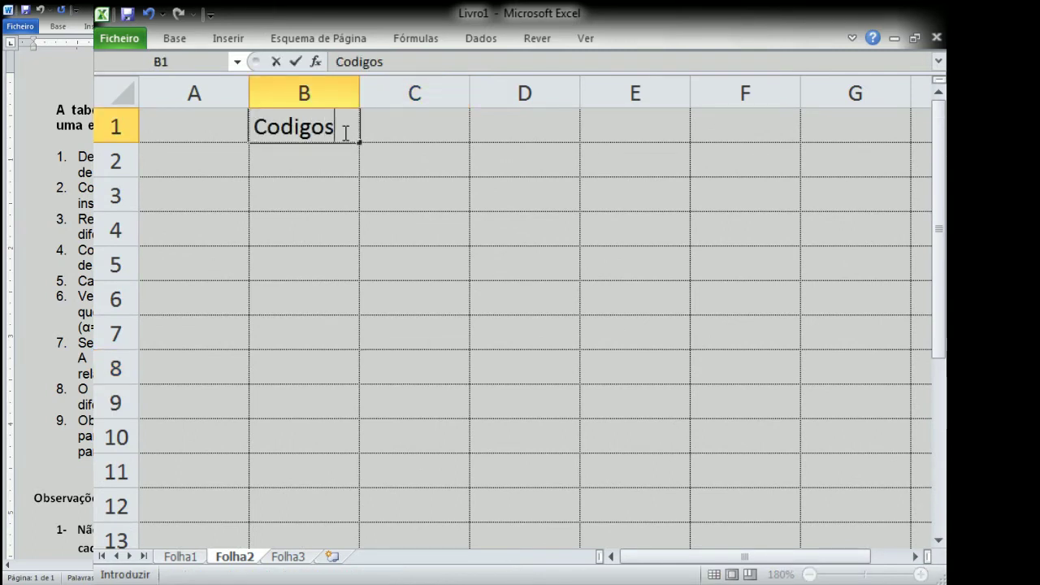
{"action": "key", "text": "Return"}
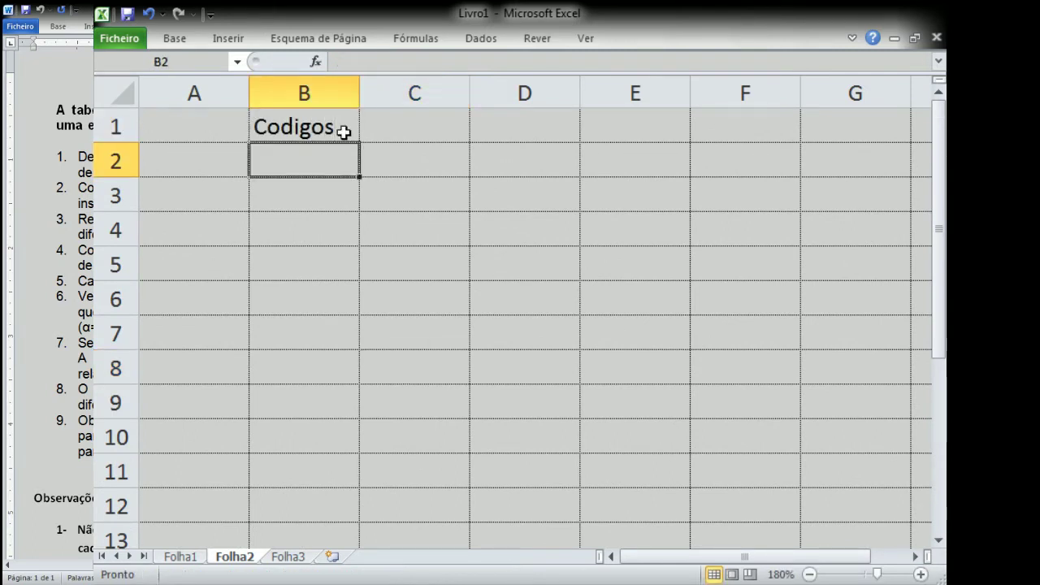
- Enter the group codes below the Codigos heading, with exp=1 in B2 and cont=2 in B3
{"action": "key", "text": "Down"}
{"action": "key", "text": "Up"}
{"action": "type", "text": "e"}
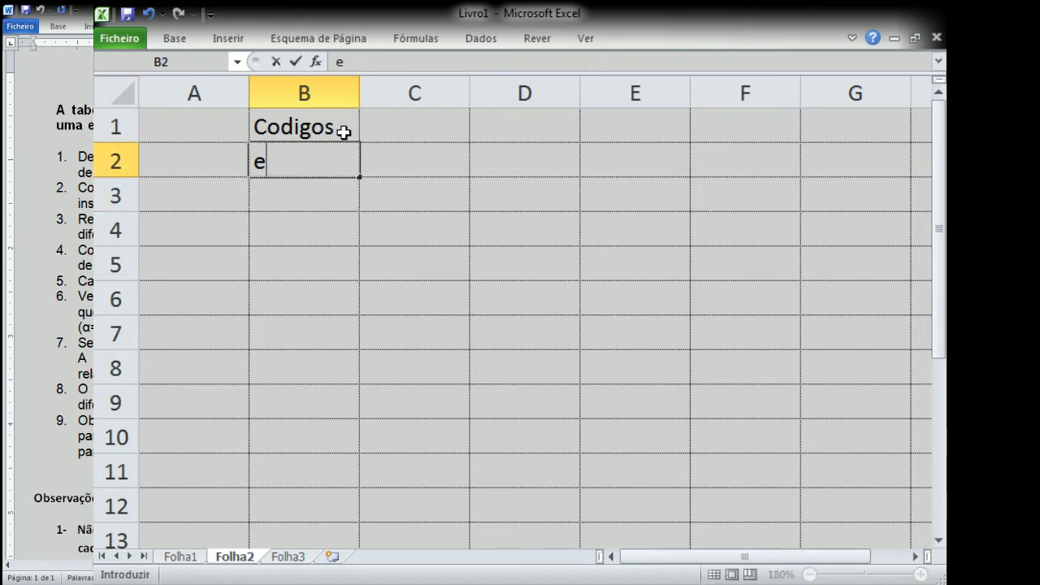
{"action": "type", "text": "xp=1"}
{"action": "key", "text": "Return"}
{"action": "type", "text": "cot"}
{"action": "key", "text": "BackSpace"}
{"action": "type", "text": "nt=2"}
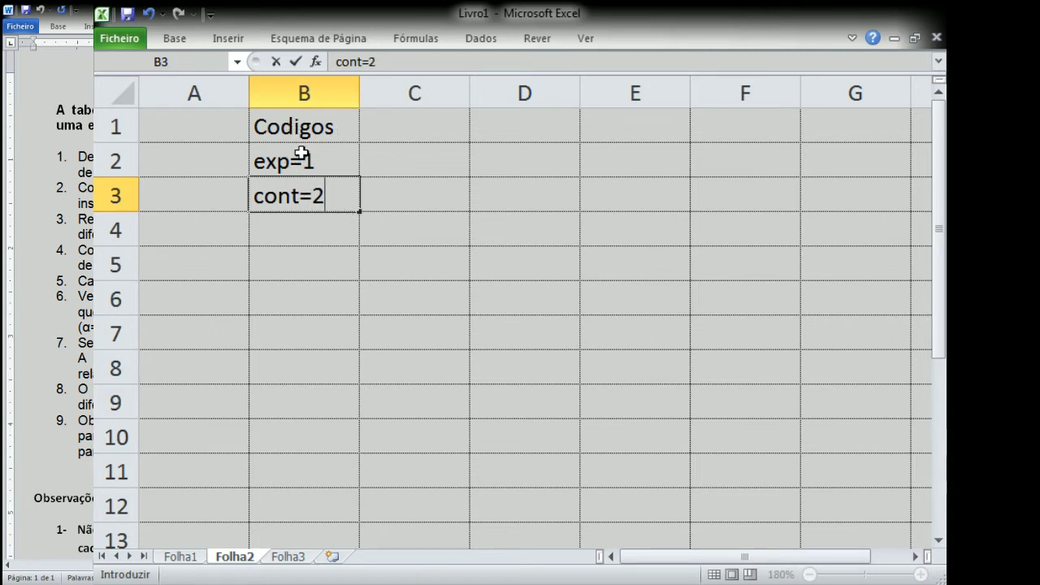
- Delete the code legend from cells C7 and C8 on the sheet Folha1
{"action": "left_click", "coordinate": [181, 557]}
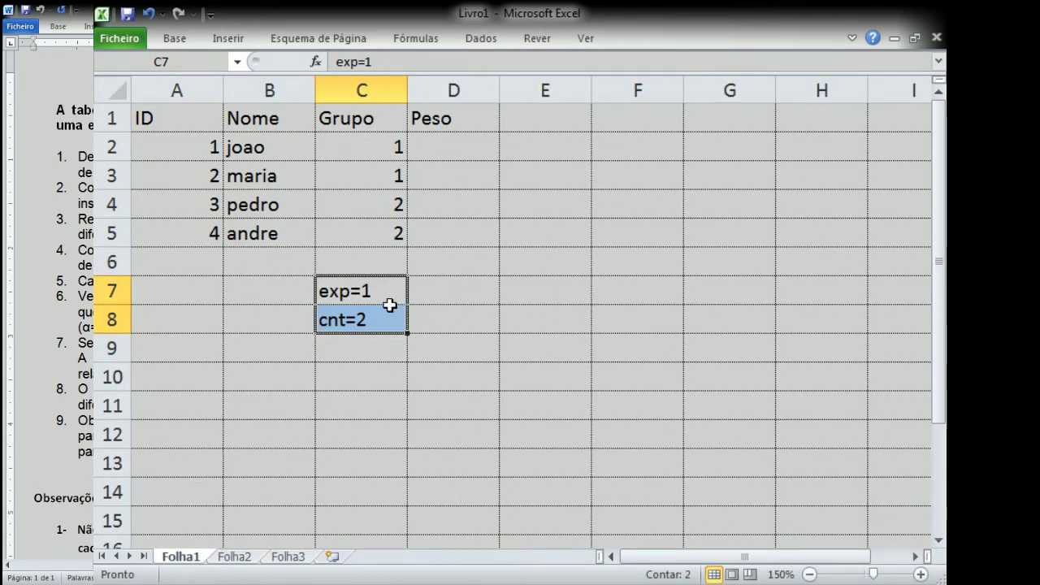
{"action": "left_click", "coordinate": [375, 294]}
{"action": "key", "text": "Delete"}
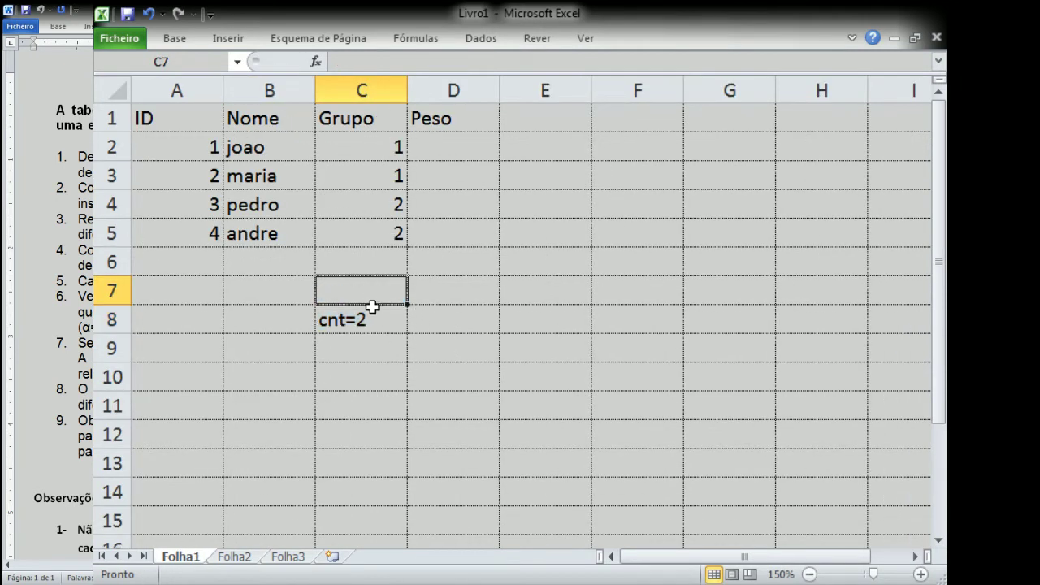
{"action": "left_click", "coordinate": [374, 308]}
{"action": "key", "text": "Delete"}
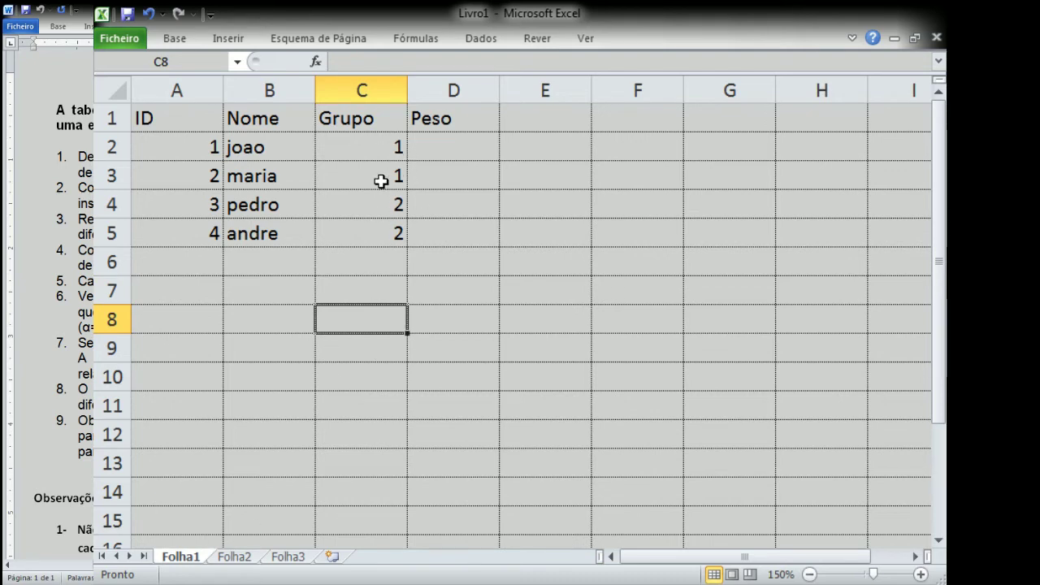
- Rename the sheet Folha1 as dados and the sheet Folha2 as codigos, and return to the dados sheet
{"action": "left_click", "coordinate": [234, 557]}
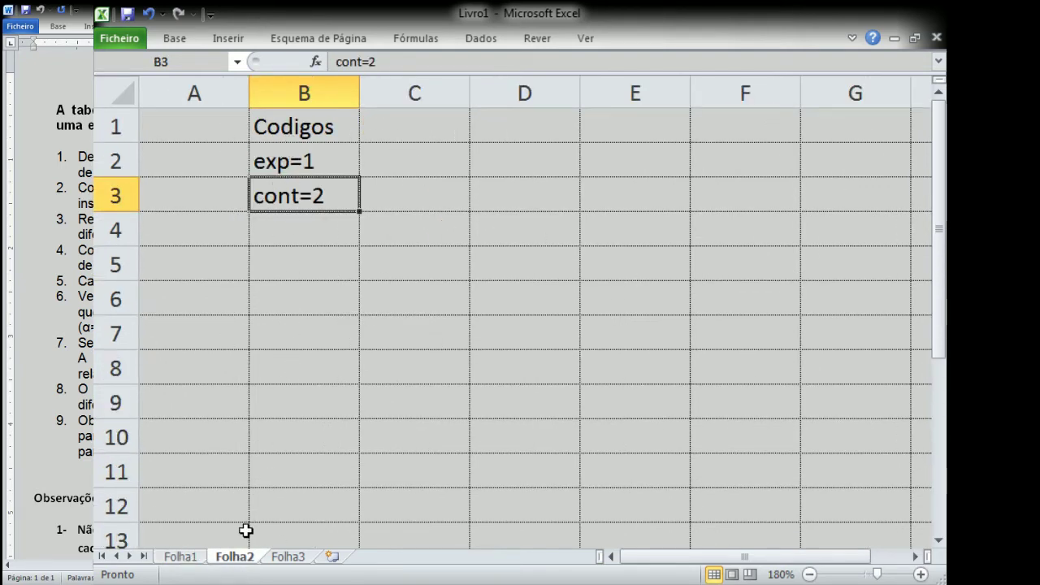
{"action": "left_click", "coordinate": [180, 556]}
{"action": "type", "text": "dados"}
{"action": "left_click", "coordinate": [229, 557]}
{"action": "double_click", "coordinate": [221, 558]}
{"action": "type", "text": "codigos"}
{"action": "key", "text": "Return"}
{"action": "left_click", "coordinate": [193, 558]}
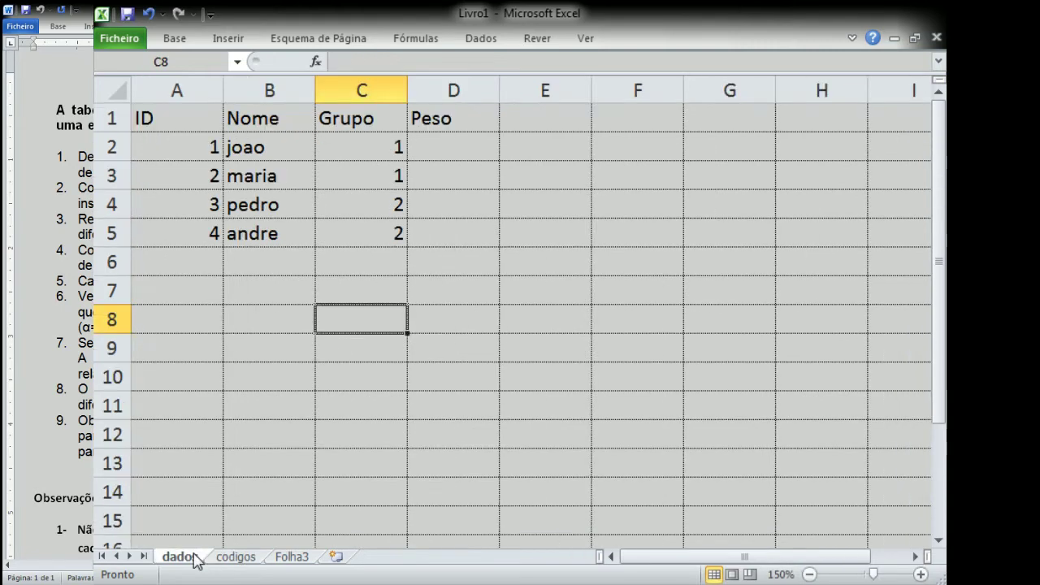
{"action": "left_click", "coordinate": [236, 557]}
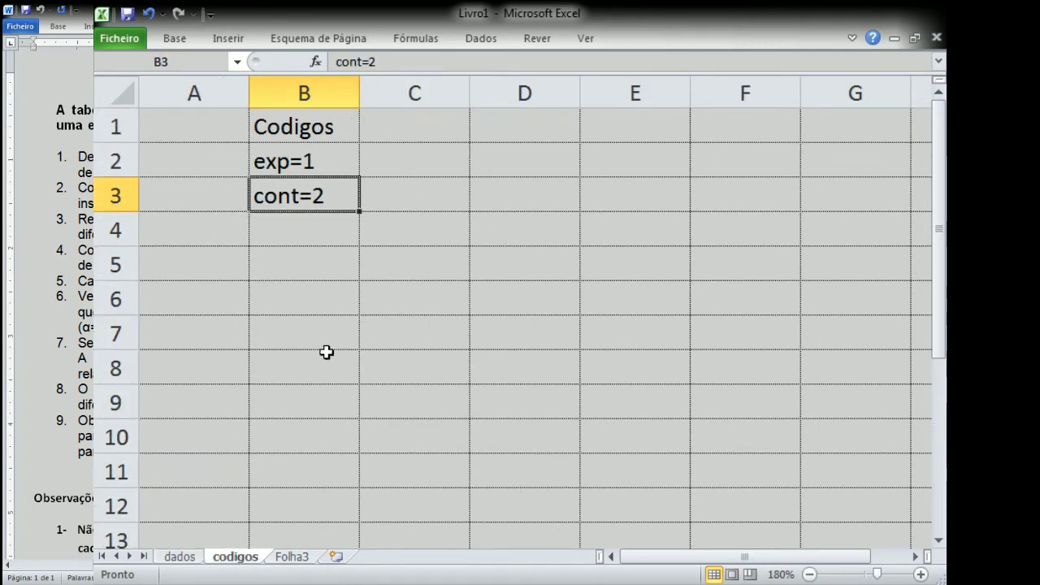
{"action": "left_click", "coordinate": [176, 559]}
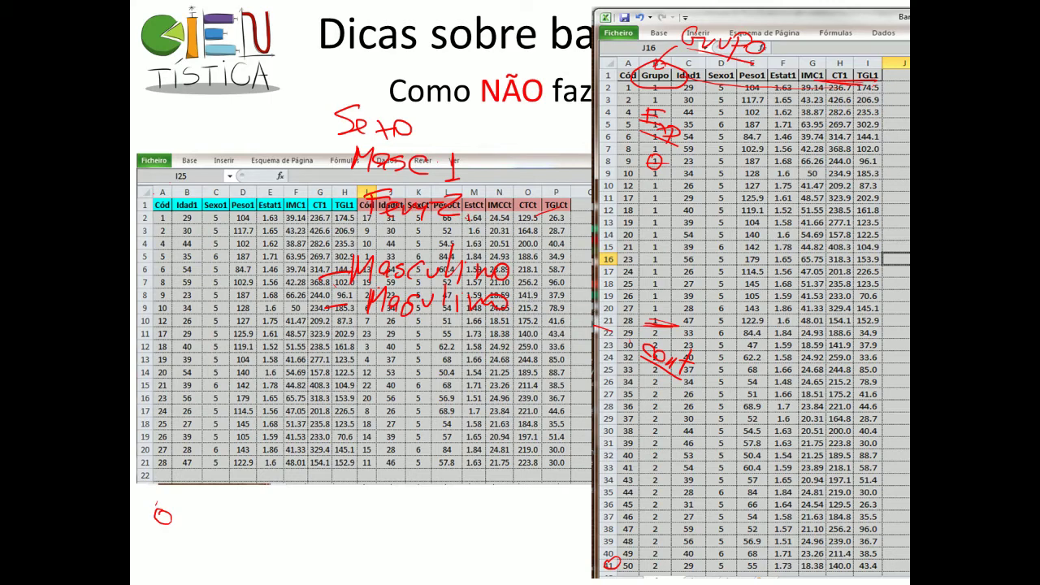
{"action": "key", "text": "Left"}
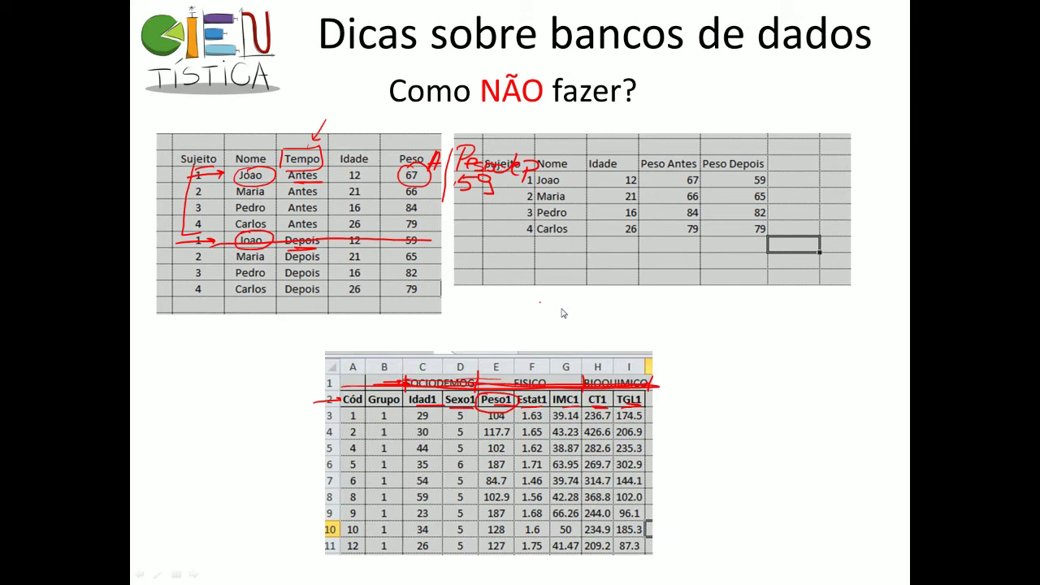
{"action": "key", "text": "Right"}
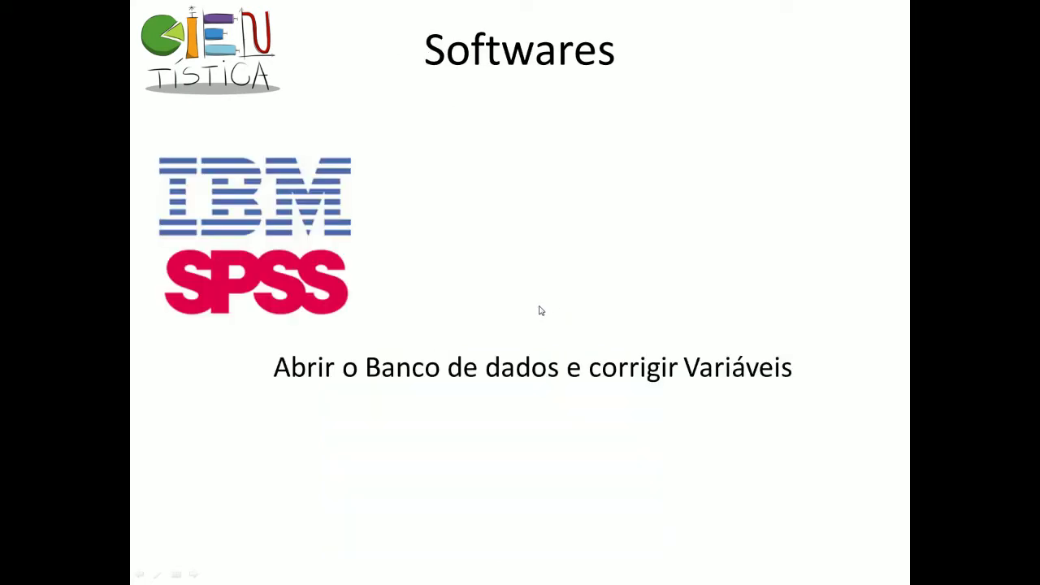
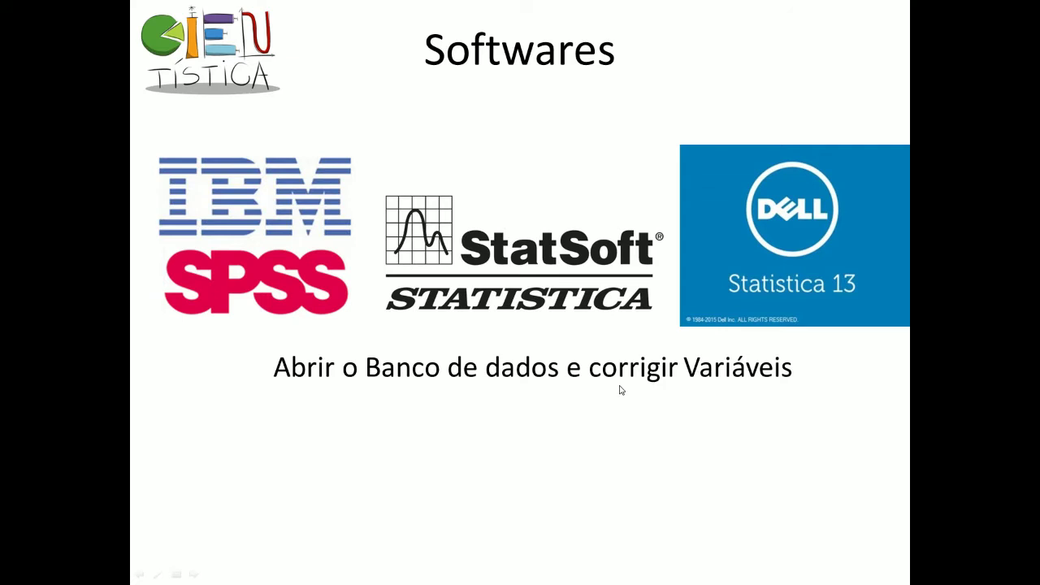
{"action": "left_click", "coordinate": [426, 180]}
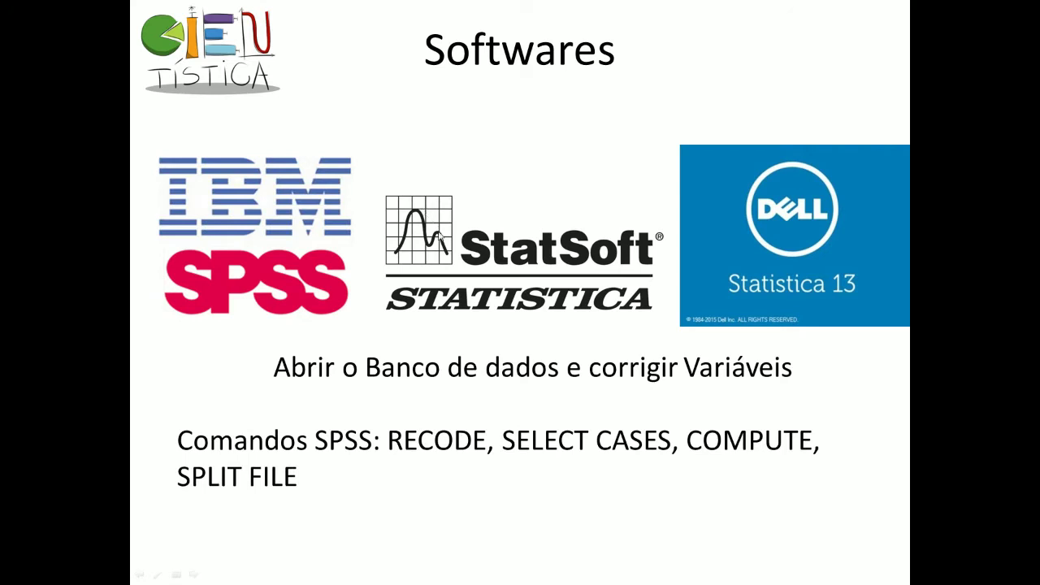
{"action": "left_click", "coordinate": [349, 453]}
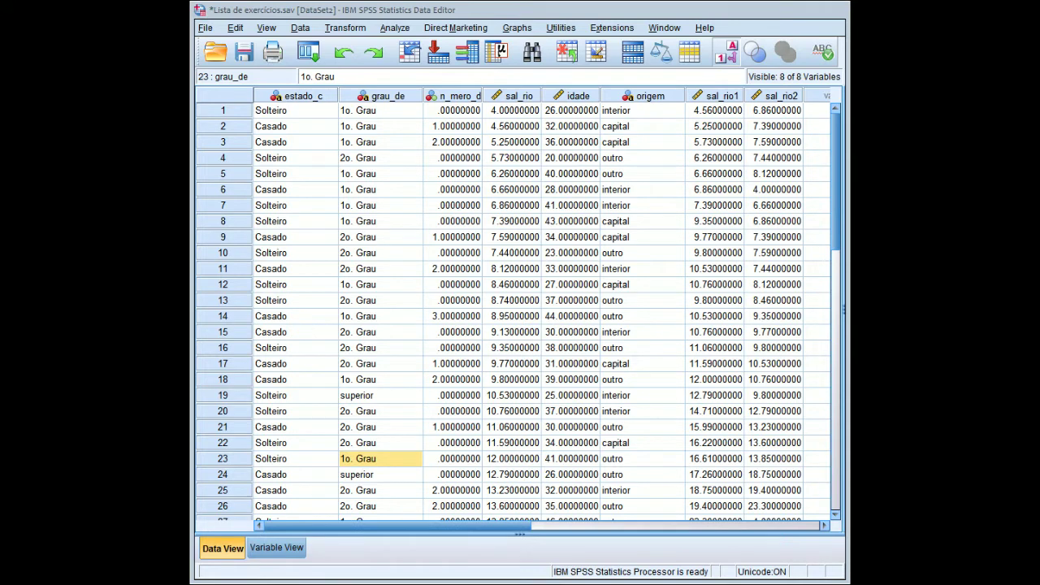
- Restrict the files offered for opening as data in SPSS to Excel (*.xls, *.xlsx, *.xlsm) and cancel without opening one
{"action": "left_click", "coordinate": [385, 16]}
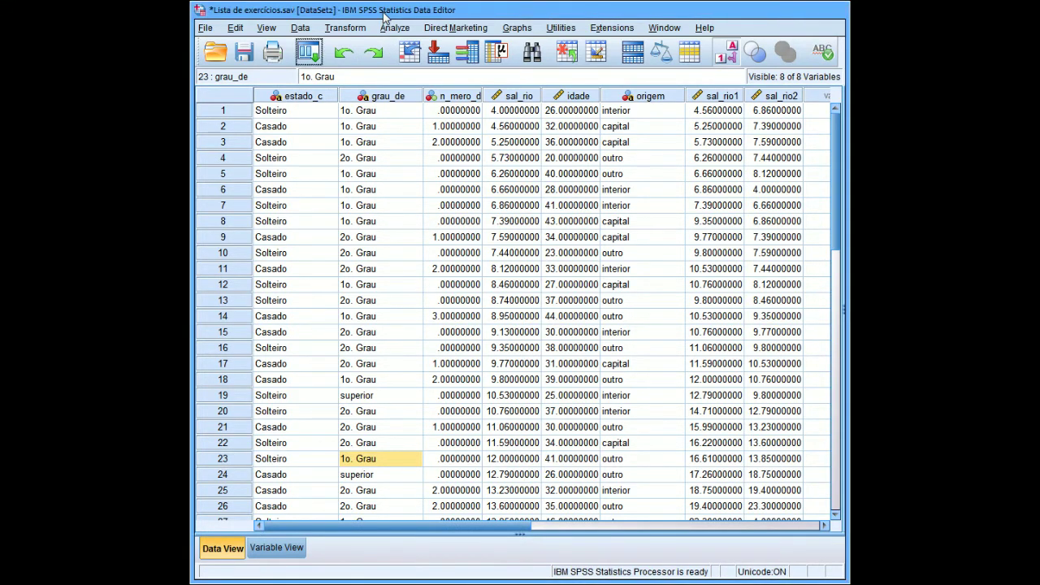
{"action": "left_click", "coordinate": [203, 29]}
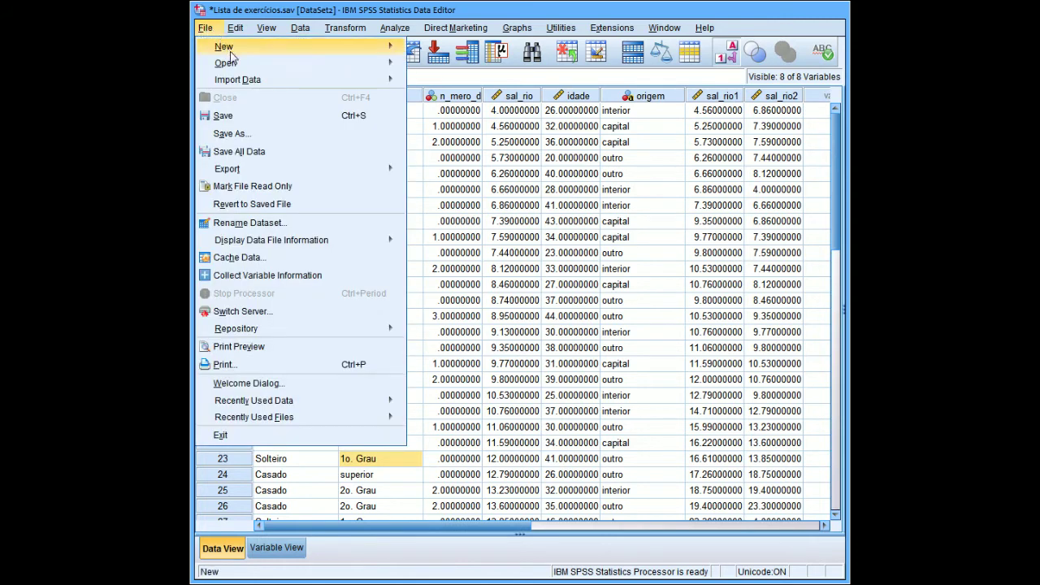
{"action": "mouse_move", "coordinate": [229, 62]}
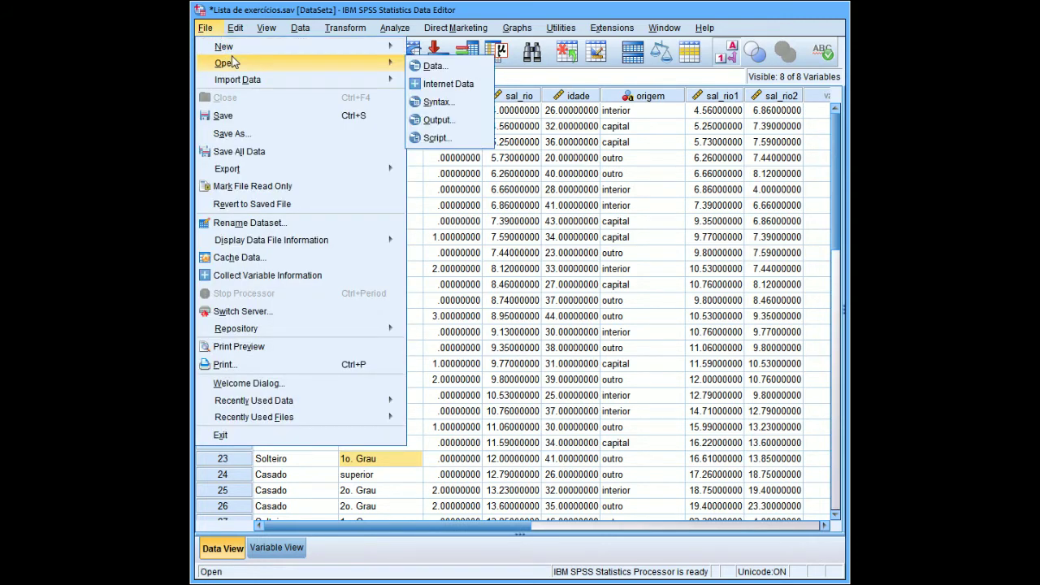
{"action": "left_click", "coordinate": [430, 67]}
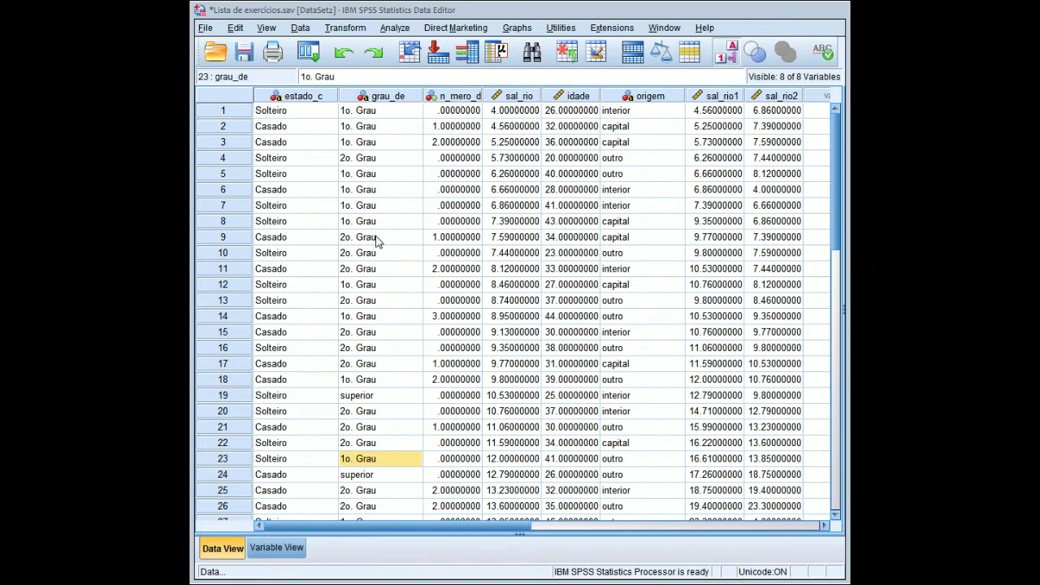
{"action": "key", "text": "ctrl+o"}
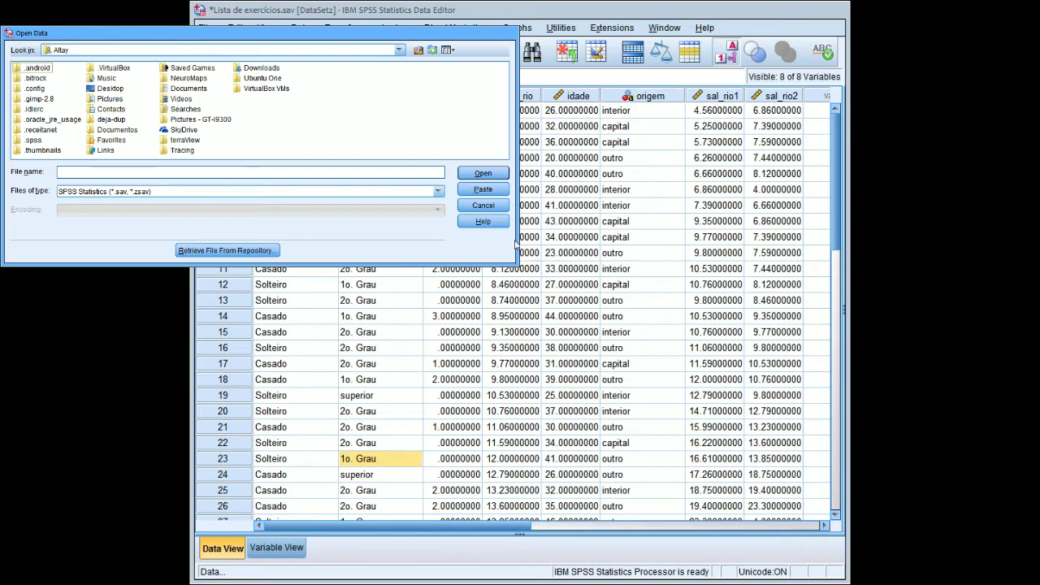
{"action": "mouse_move", "coordinate": [513, 247]}
{"action": "left_mouse_down"}
{"action": "mouse_move", "coordinate": [325, 247]}
{"action": "mouse_move", "coordinate": [515, 244]}
{"action": "left_mouse_up"}
{"action": "mouse_move", "coordinate": [513, 126]}
{"action": "left_mouse_down"}
{"action": "mouse_move", "coordinate": [452, 130]}
{"action": "mouse_move", "coordinate": [515, 129]}
{"action": "left_mouse_up"}
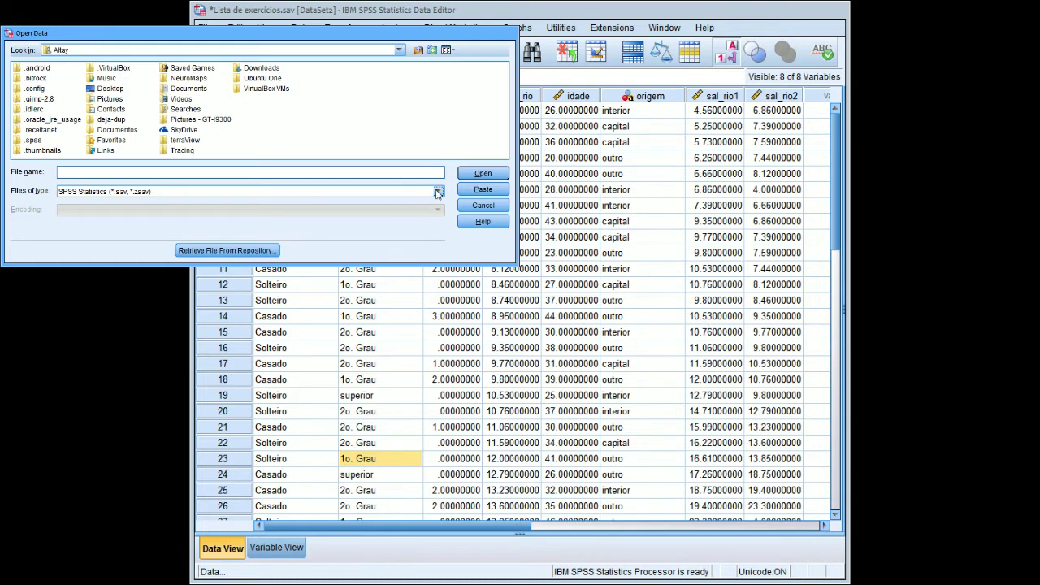
{"action": "key", "text": "e"}
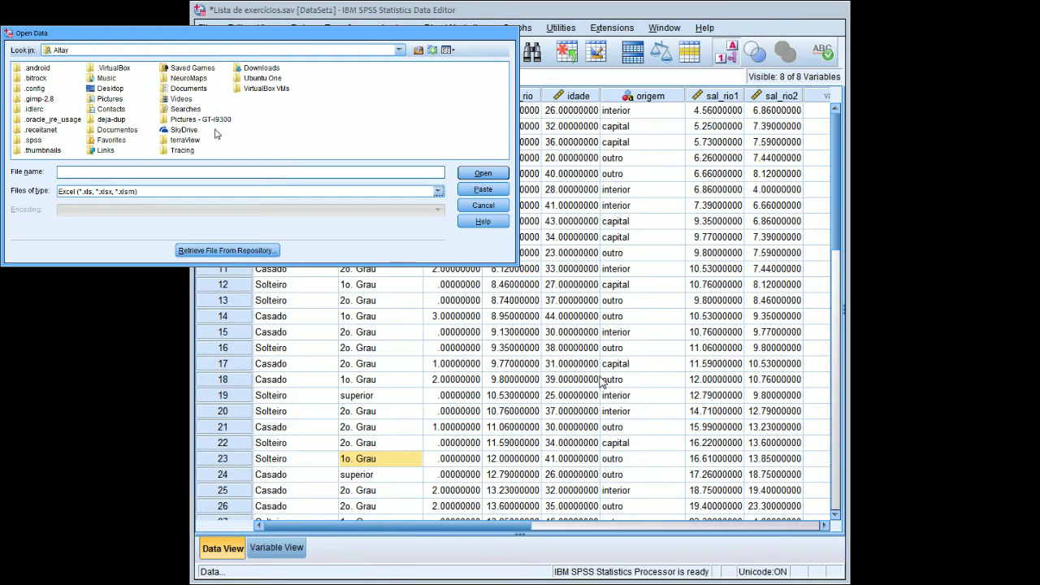
{"action": "left_click", "coordinate": [482, 204]}
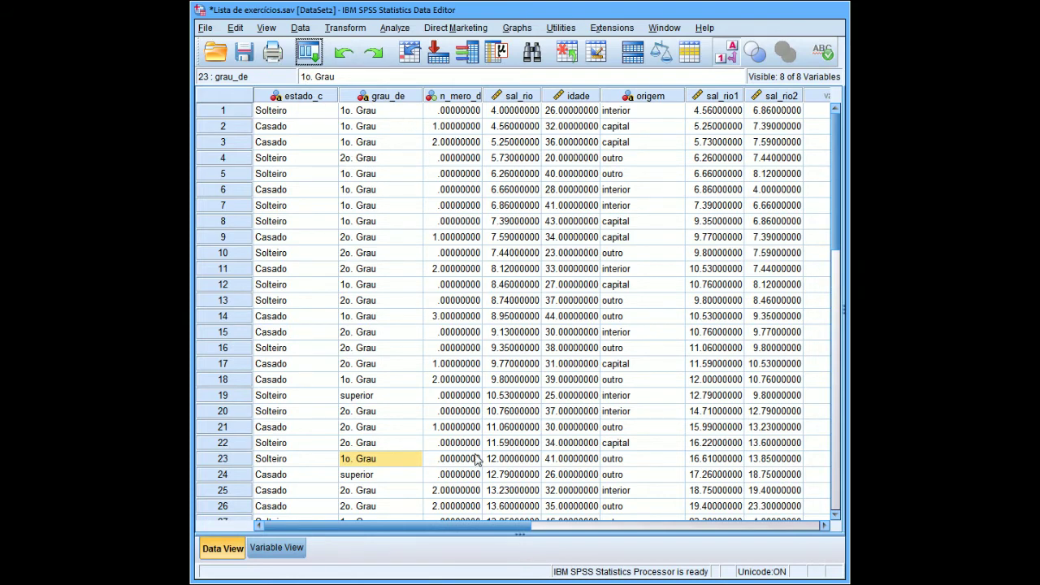
- Examine the variable names in Variable View and compare them with the matching columns in Data View
{"action": "left_click_drag", "start_coordinate": [484, 527], "coordinate": [379, 514]}
{"action": "left_click", "coordinate": [292, 548]}
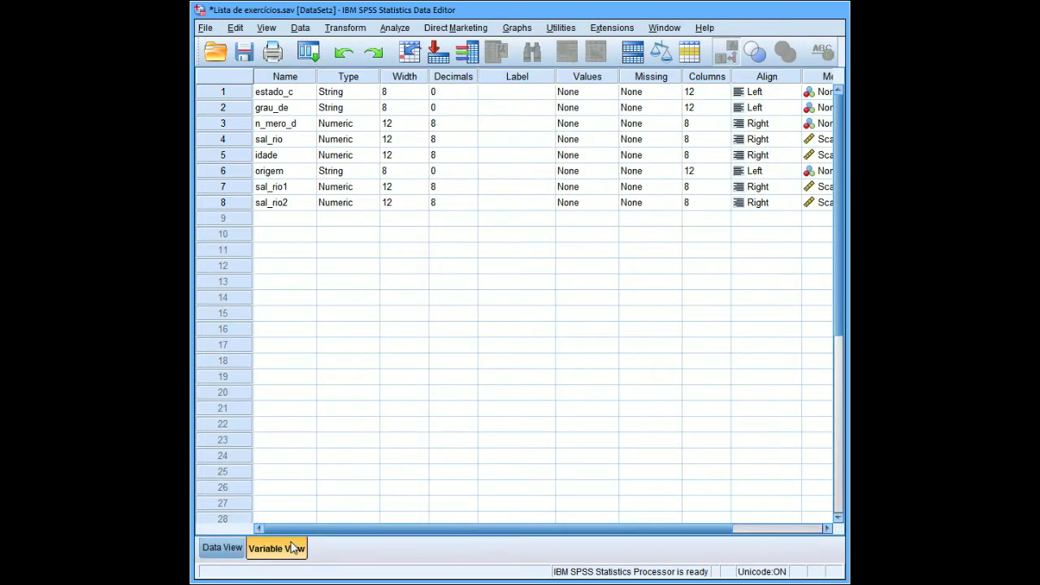
{"action": "left_click", "coordinate": [264, 94]}
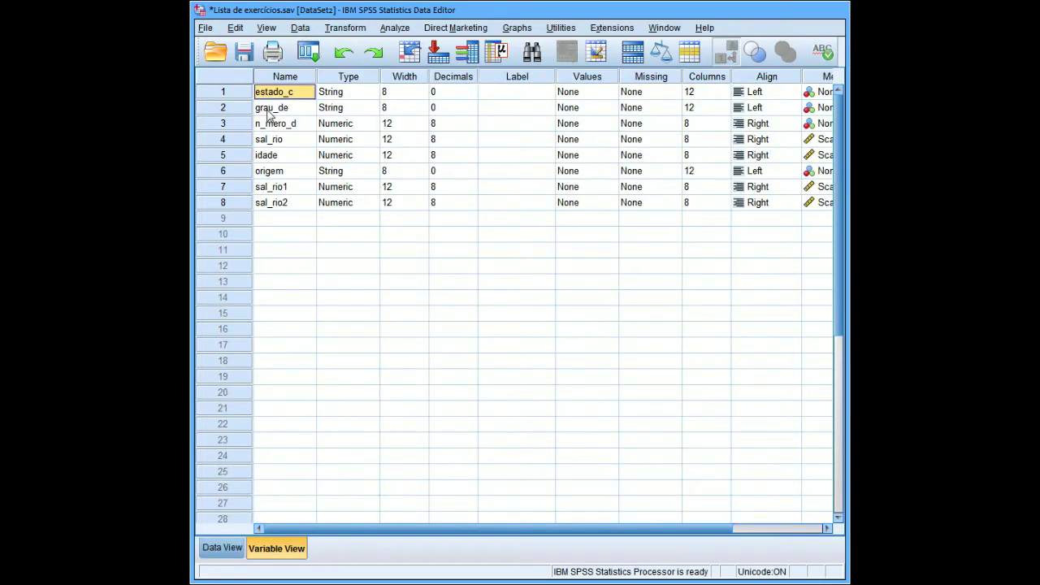
{"action": "left_click", "coordinate": [267, 109]}
{"action": "left_click", "coordinate": [267, 124]}
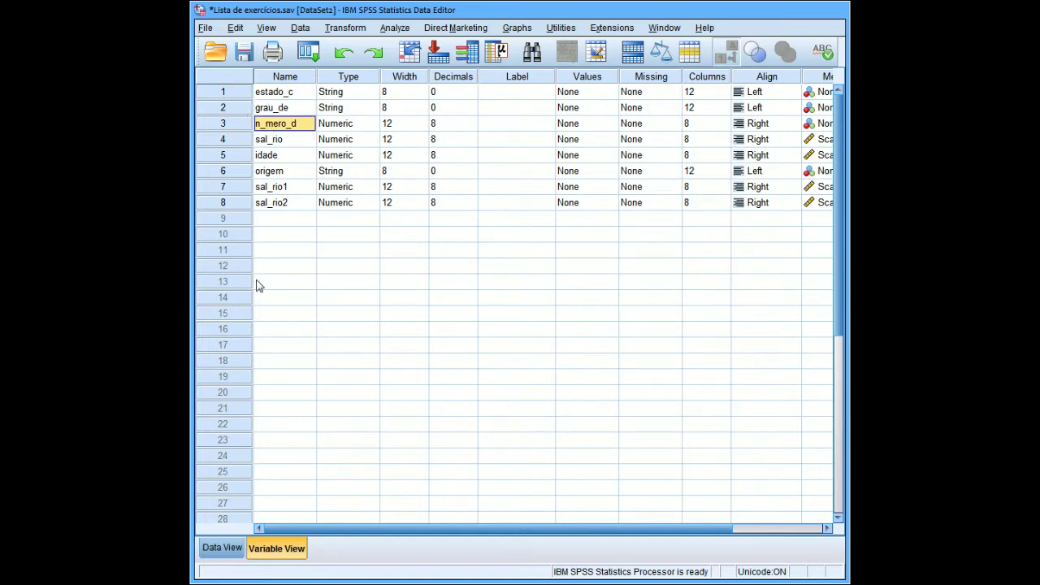
{"action": "left_click", "coordinate": [223, 548]}
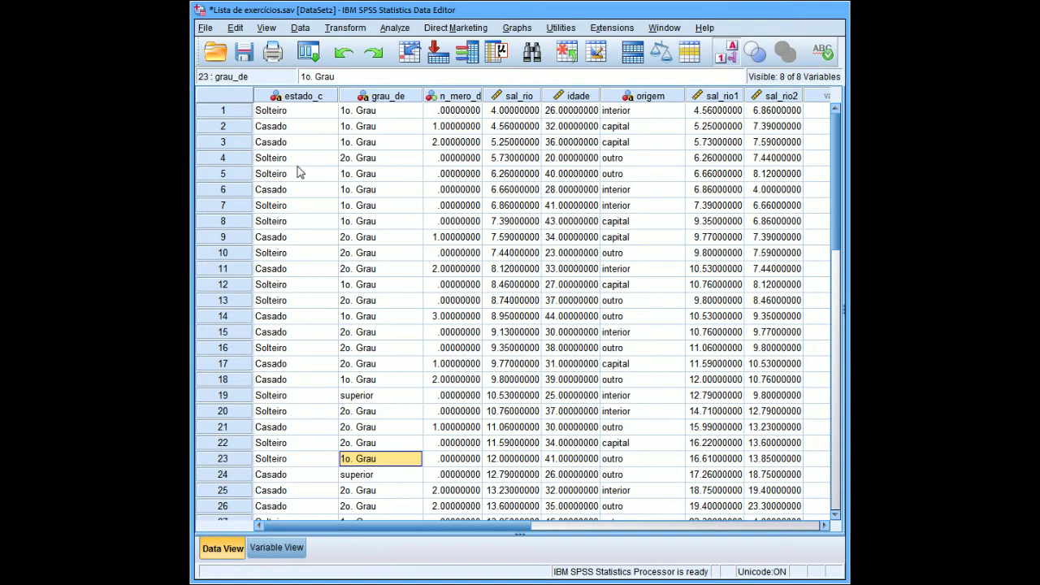
{"action": "left_click", "coordinate": [270, 547]}
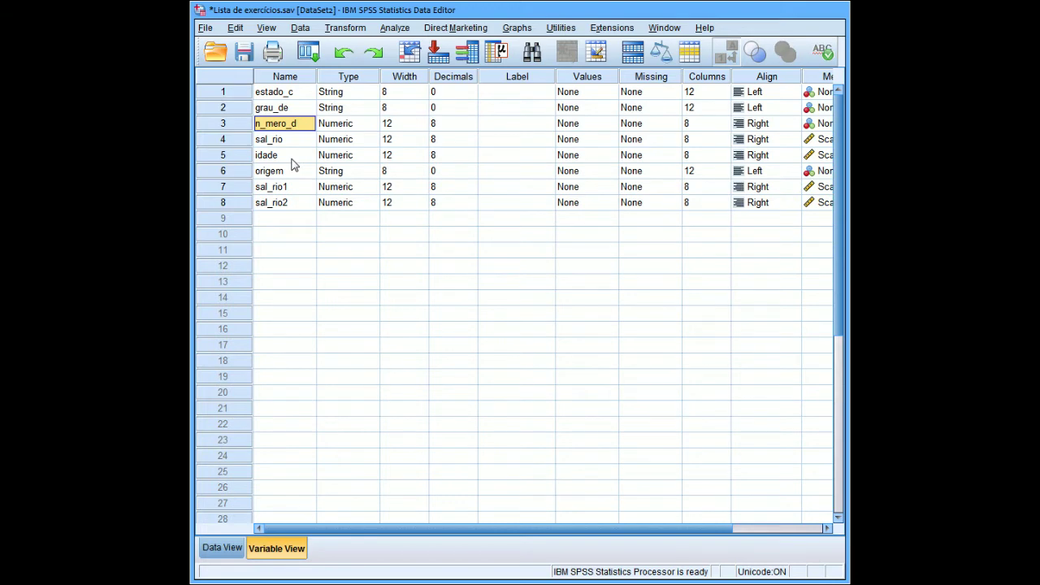
{"action": "left_click", "coordinate": [230, 548]}
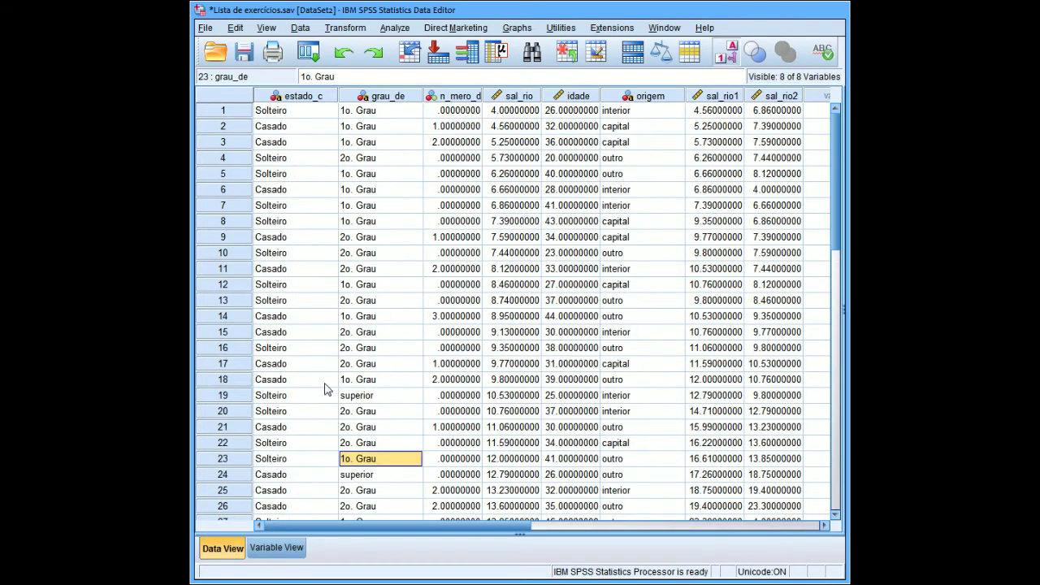
{"action": "left_click", "coordinate": [279, 547]}
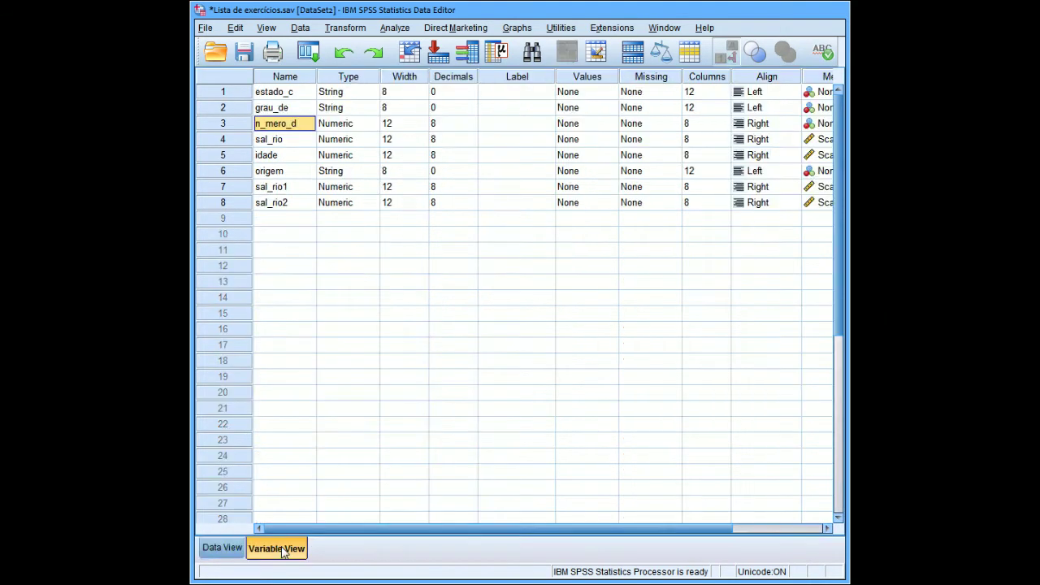
- Inspect the Type settings of the variables in Variable View, including the type of estado_c
{"action": "left_click", "coordinate": [349, 92]}
{"action": "left_click", "coordinate": [350, 79]}
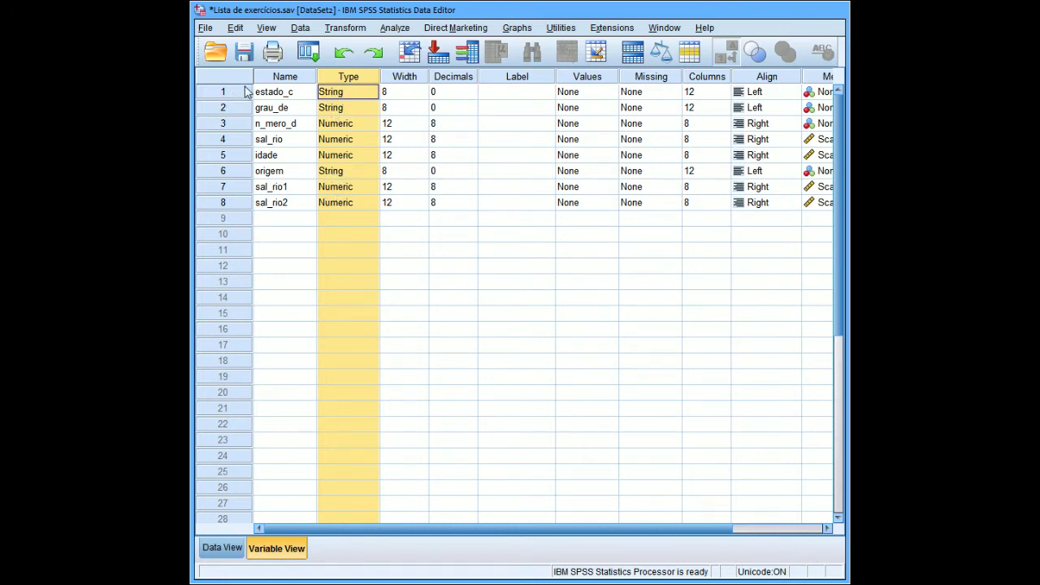
{"action": "left_click", "coordinate": [331, 96]}
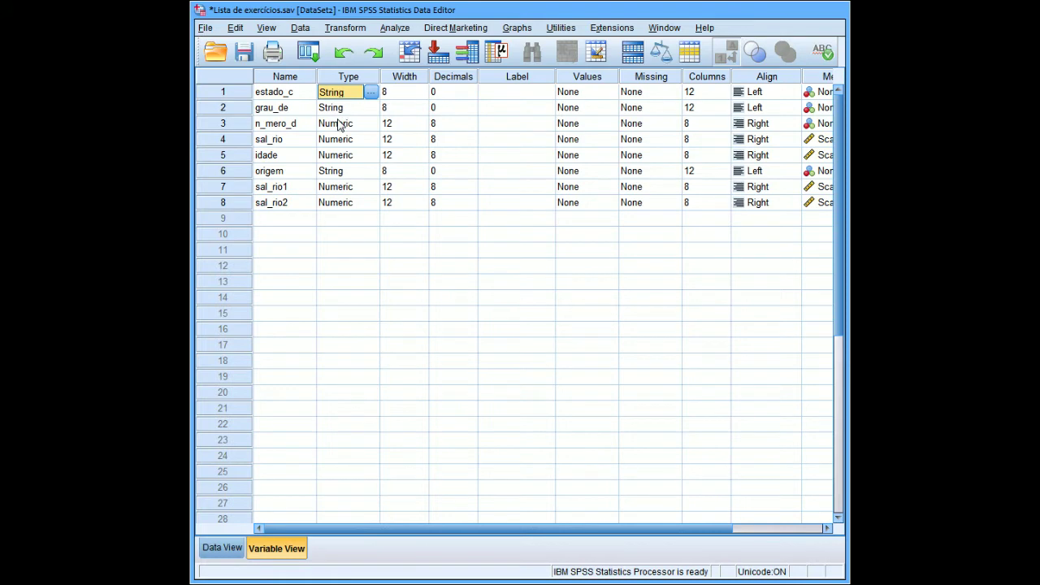
- Show the dataset in Data View and select the whole estado_c column to review its text values
{"action": "left_click", "coordinate": [227, 549]}
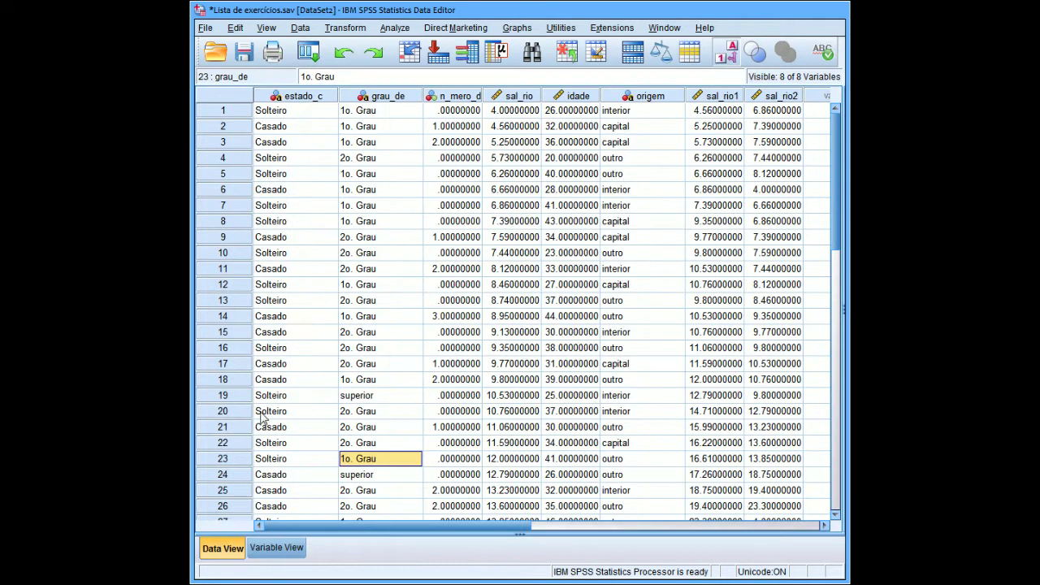
{"action": "left_click", "coordinate": [293, 116]}
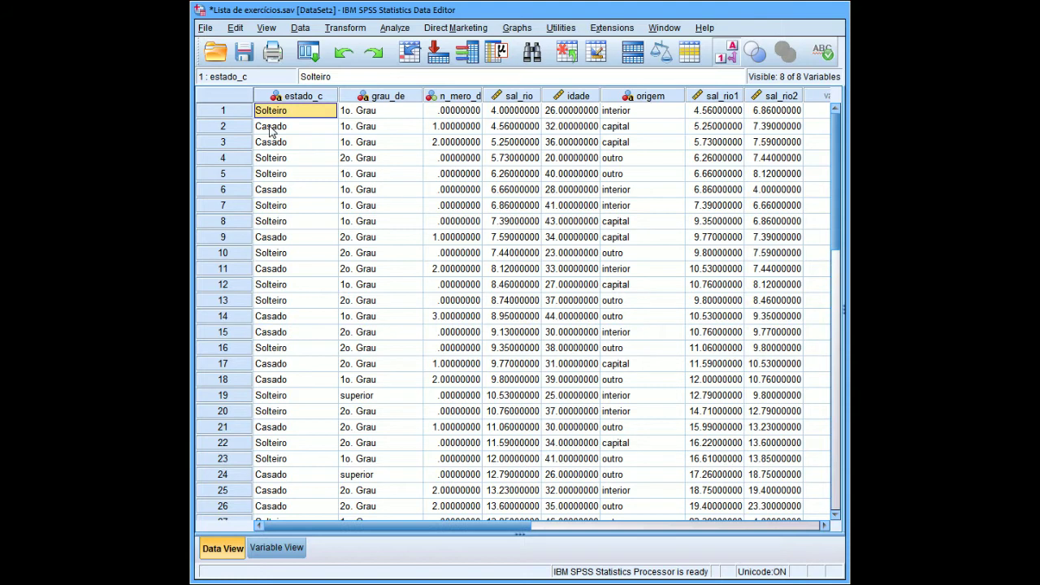
{"action": "left_click", "coordinate": [307, 98]}
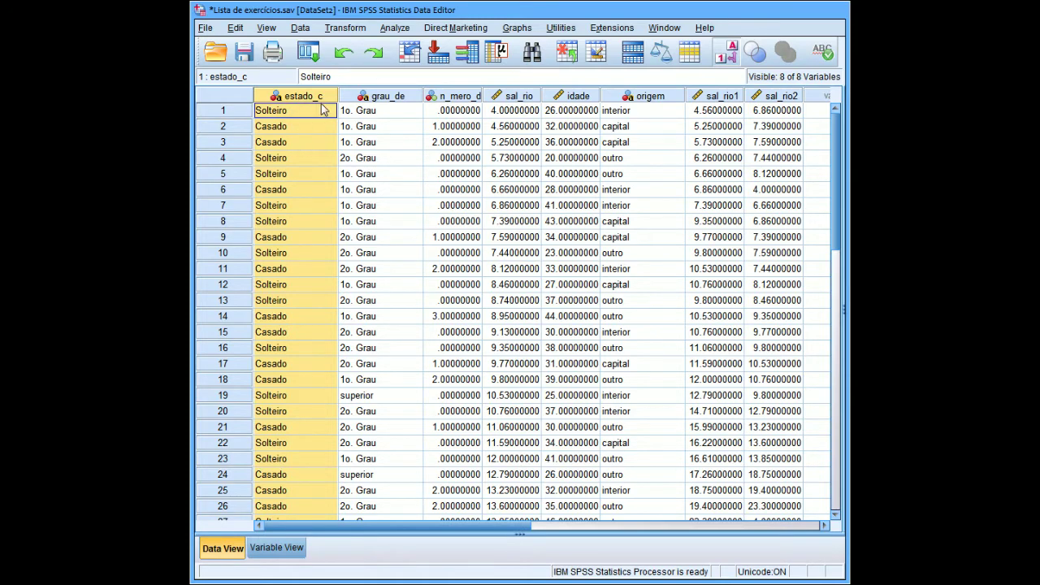
- Open One-Way ANOVA, compare the variables it offers with the columns in Data View, and cancel the analysis
{"action": "left_click", "coordinate": [393, 30]}
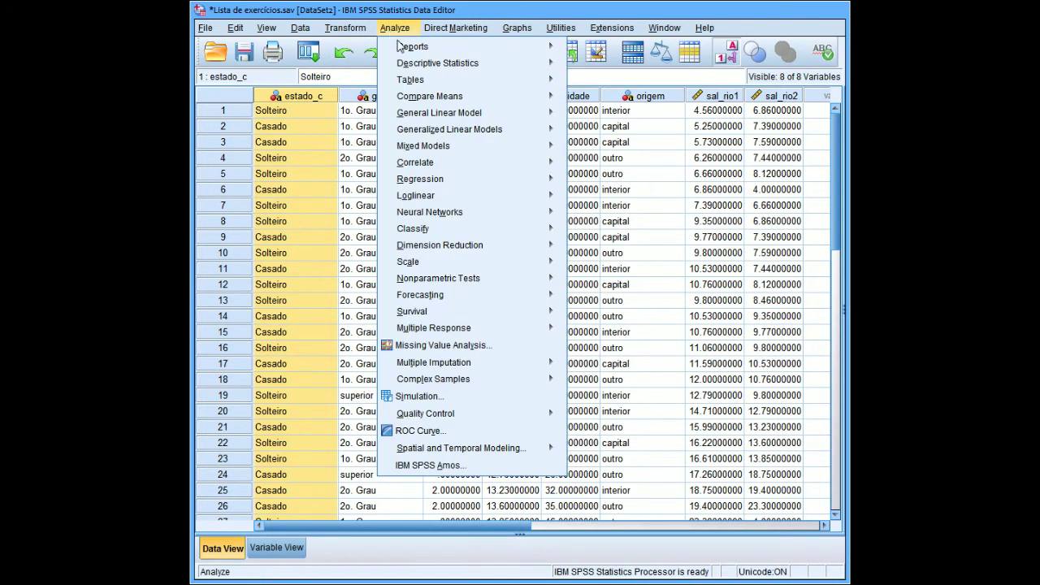
{"action": "mouse_move", "coordinate": [495, 102]}
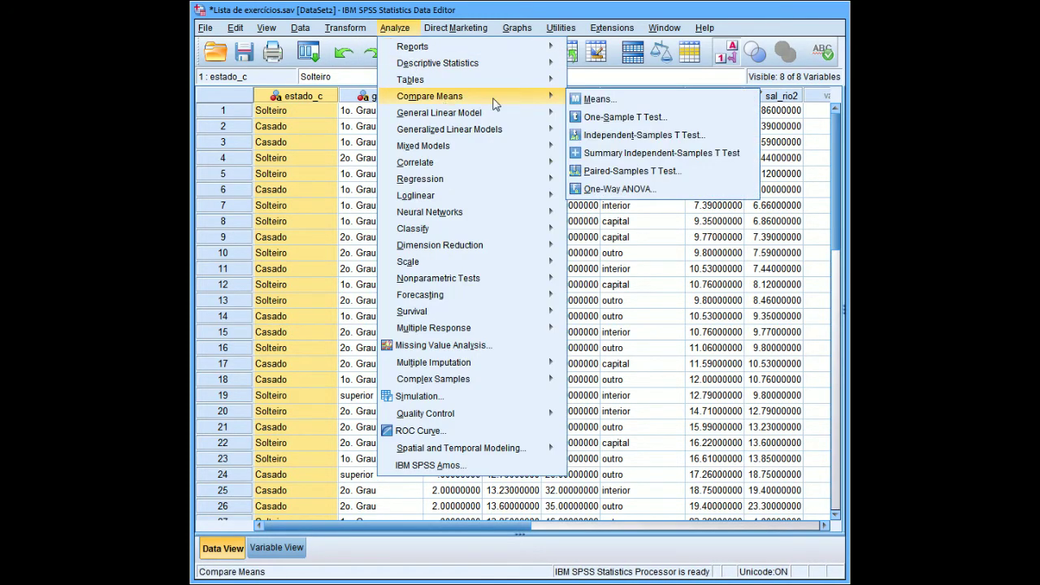
{"action": "left_click", "coordinate": [651, 189]}
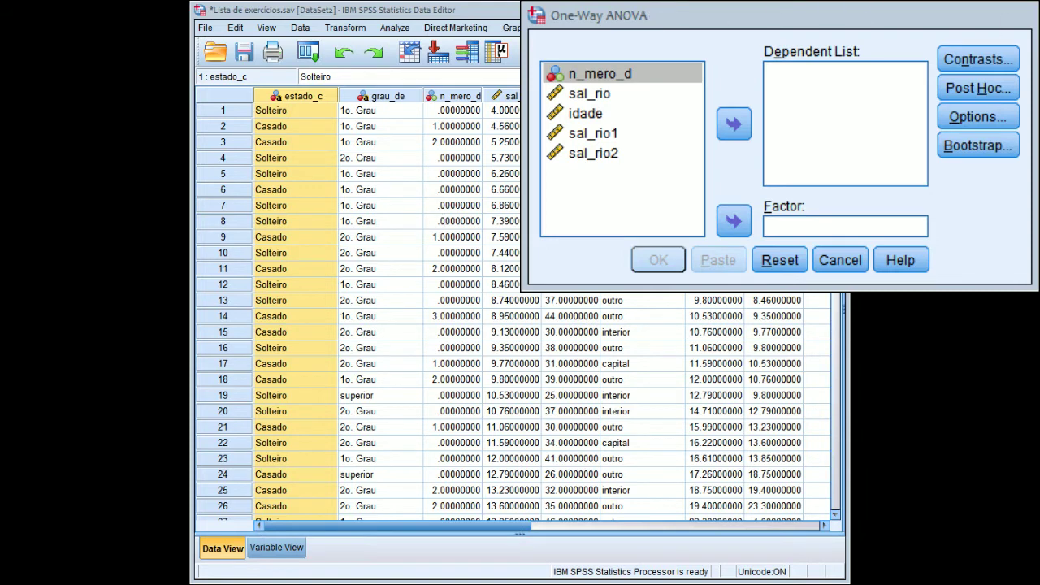
{"action": "left_click_drag", "start_coordinate": [731, 15], "coordinate": [615, 178]}
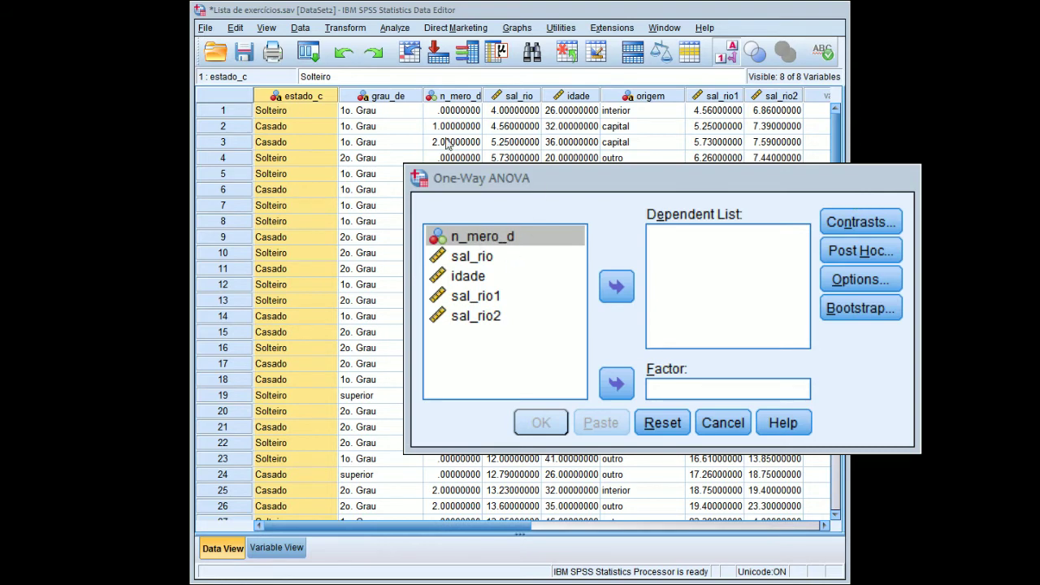
{"action": "double_click", "coordinate": [461, 98]}
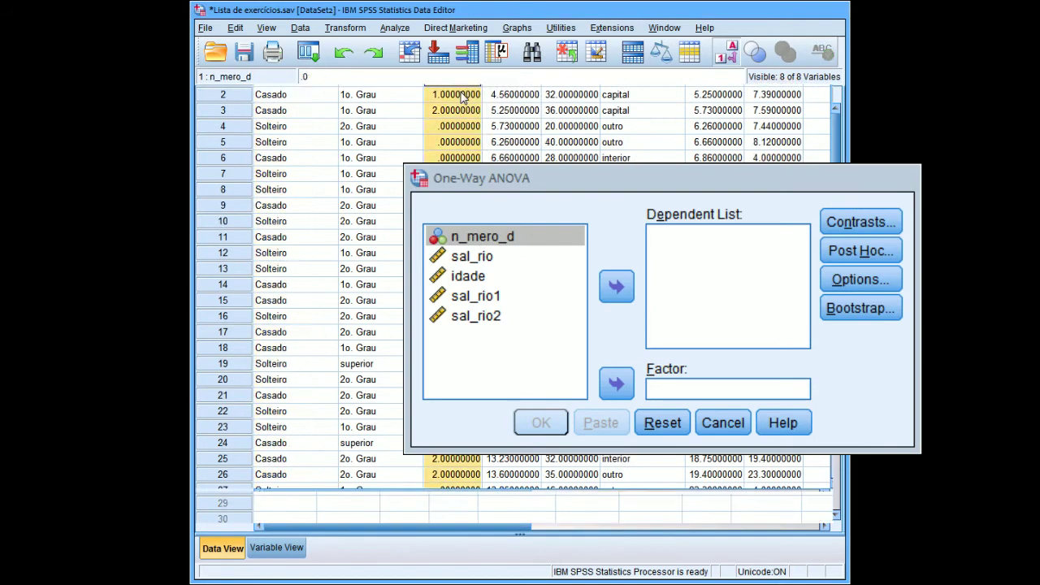
{"action": "left_click", "coordinate": [222, 548]}
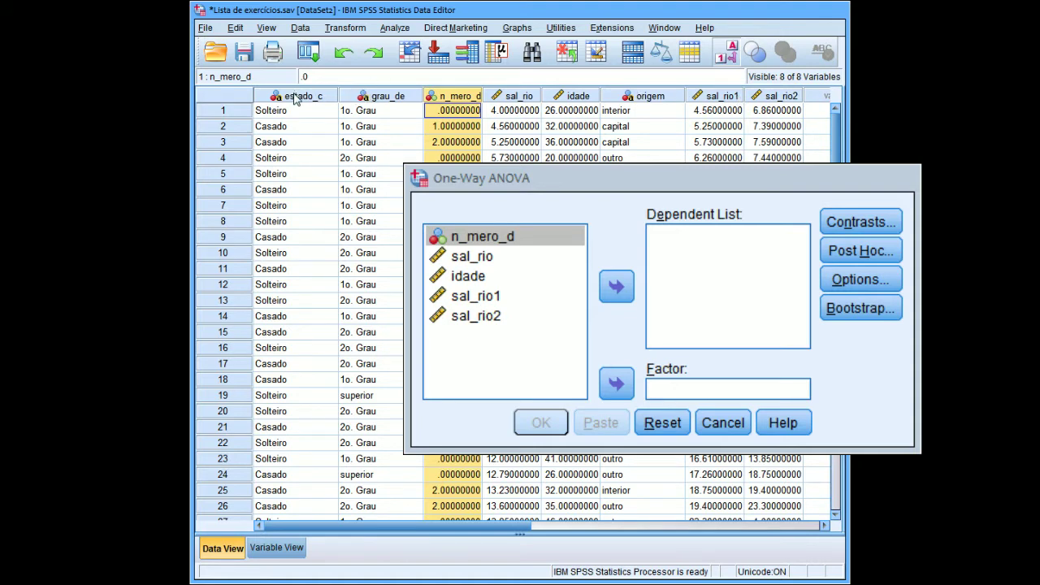
{"action": "mouse_move", "coordinate": [295, 98]}
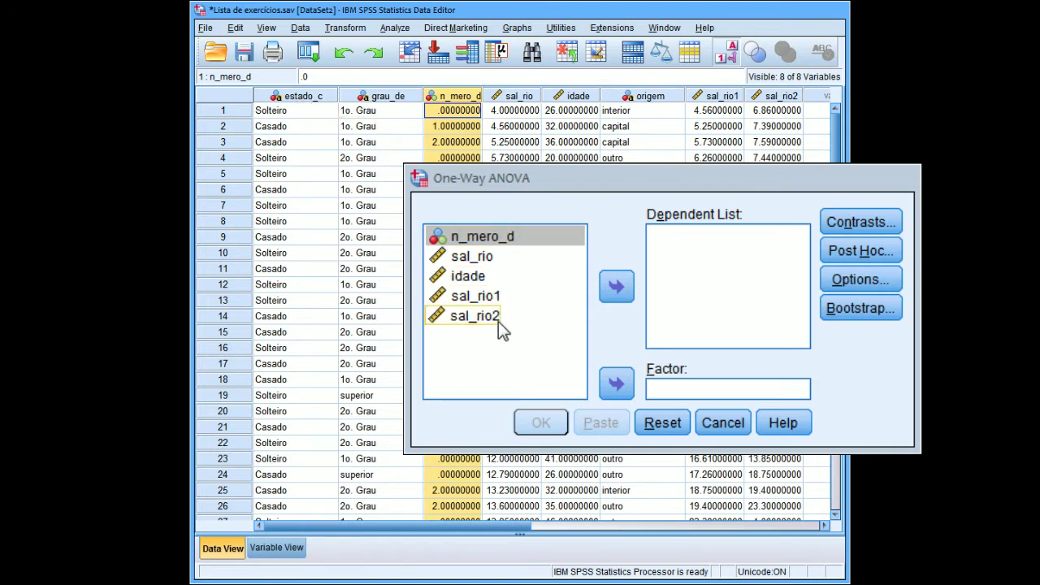
{"action": "left_click", "coordinate": [725, 423]}
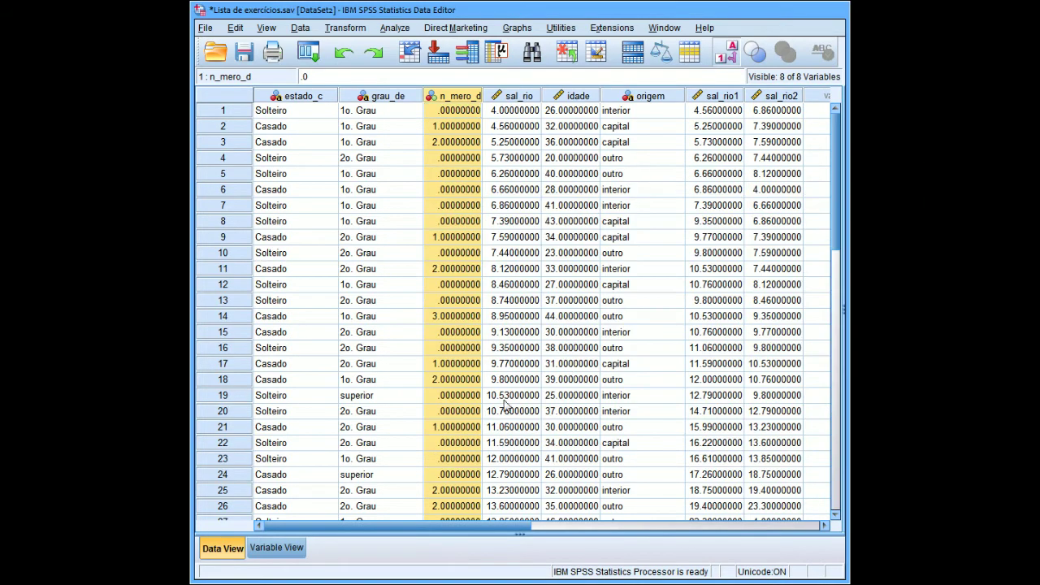
{"action": "left_click", "coordinate": [277, 548]}
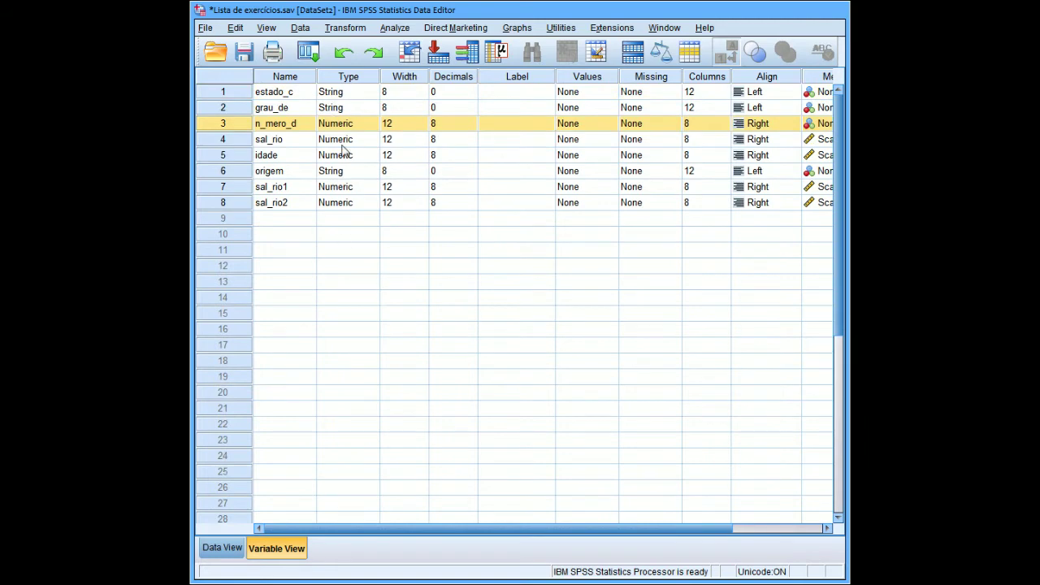
{"action": "left_click", "coordinate": [334, 95]}
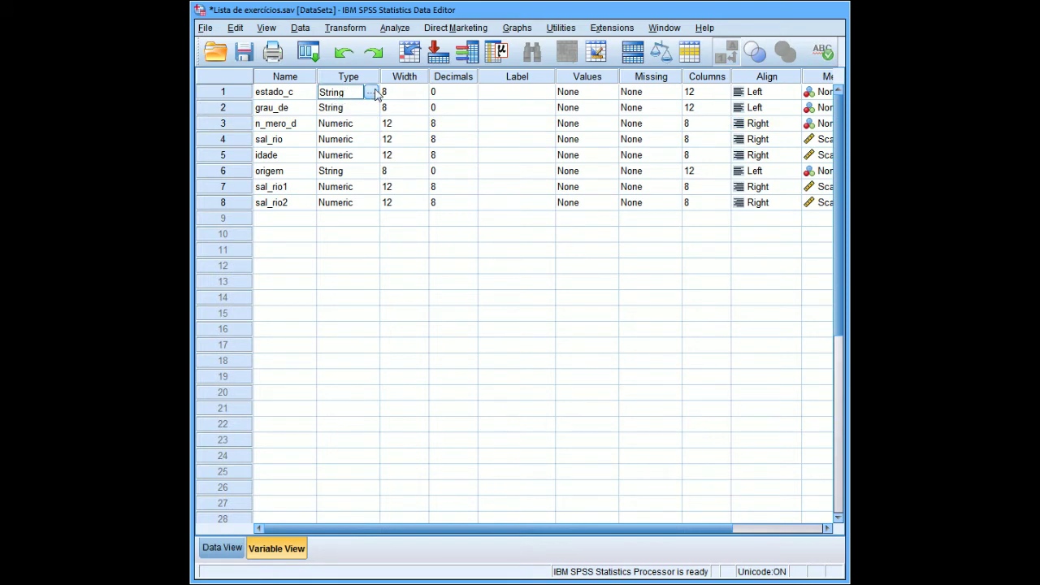
{"action": "left_click", "coordinate": [373, 93]}
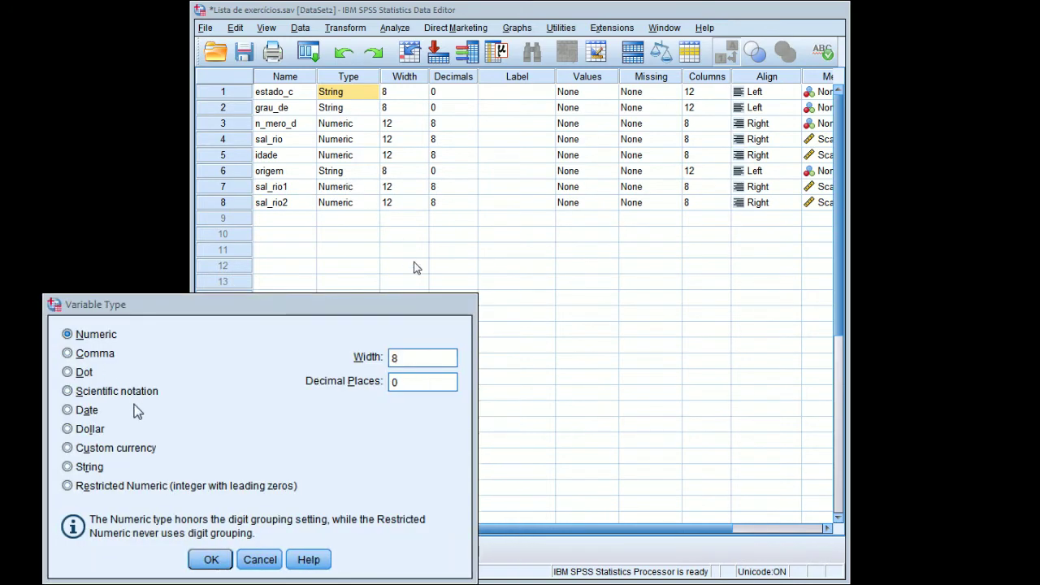
{"action": "left_click", "coordinate": [260, 560]}
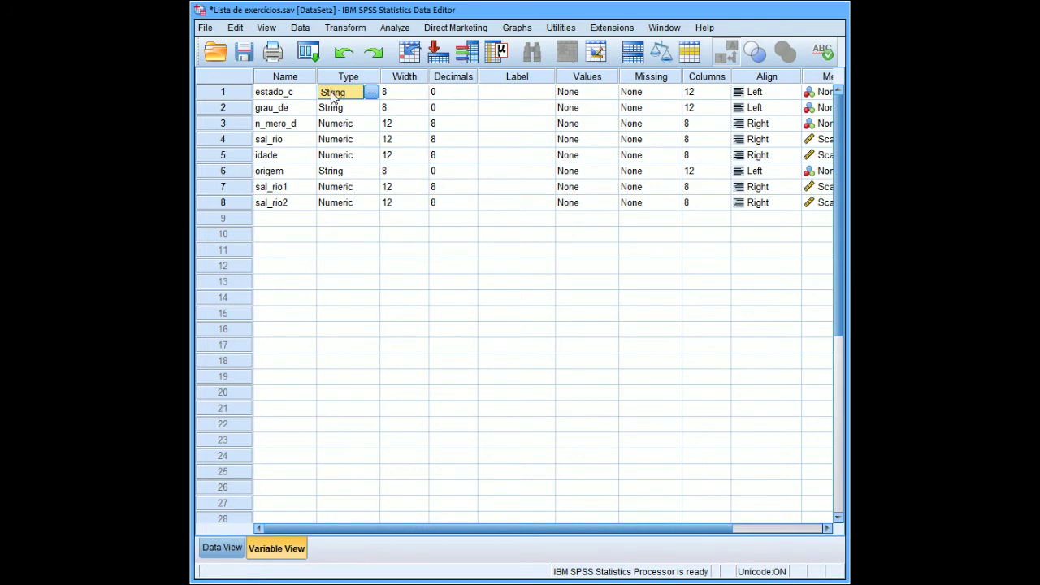
- Try to change the variable type of estado_c from String to Numeric while its values are still text
{"action": "left_click", "coordinate": [373, 93]}
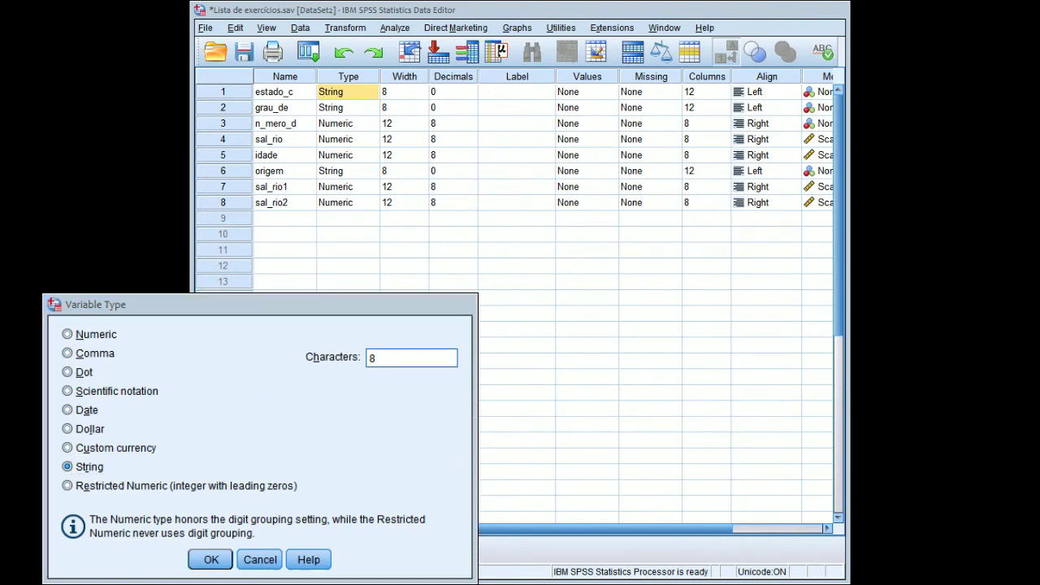
{"action": "left_click", "coordinate": [558, 178]}
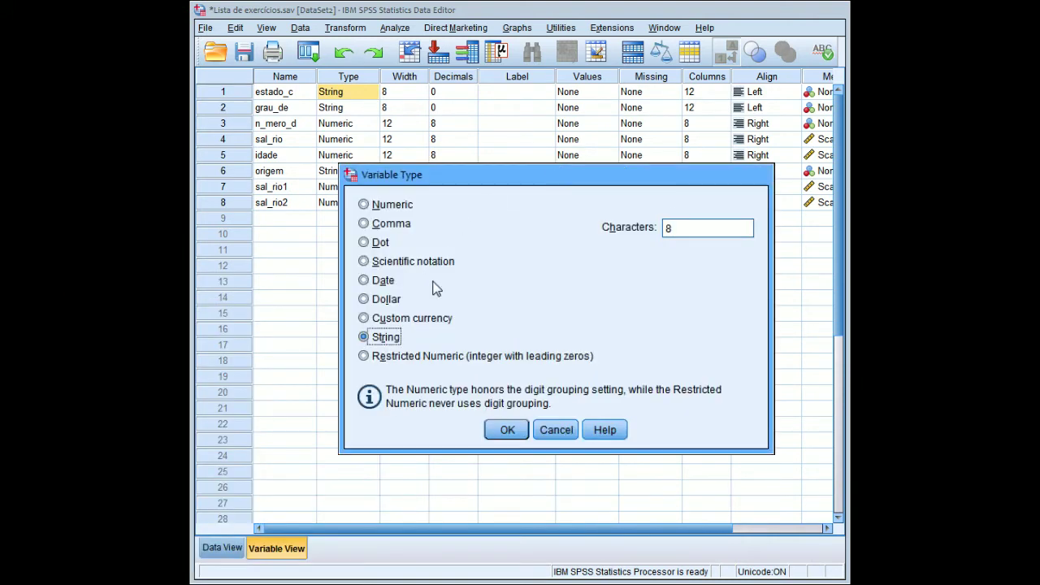
{"action": "left_click", "coordinate": [364, 205]}
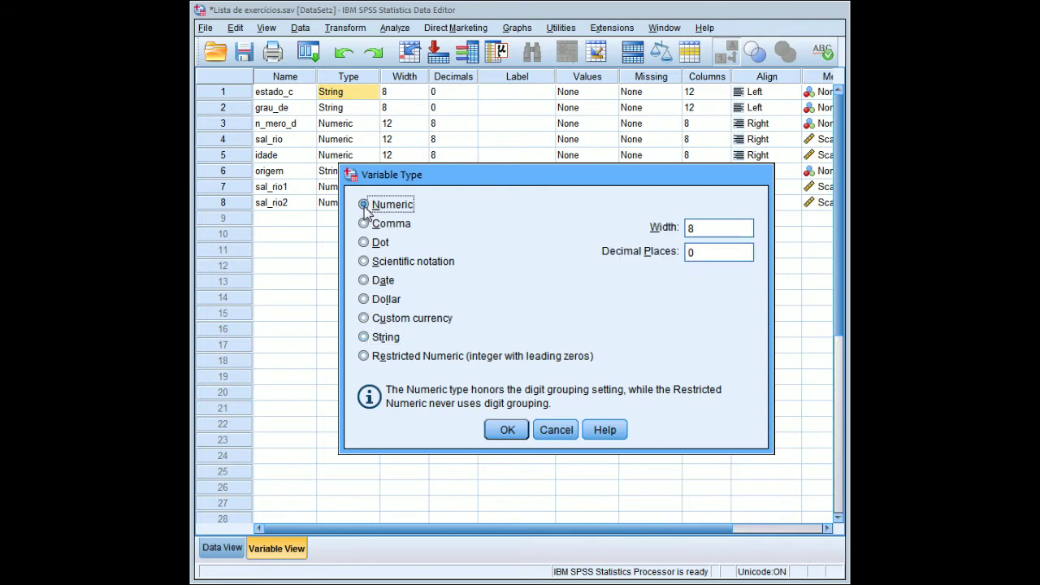
{"action": "left_click", "coordinate": [505, 429]}
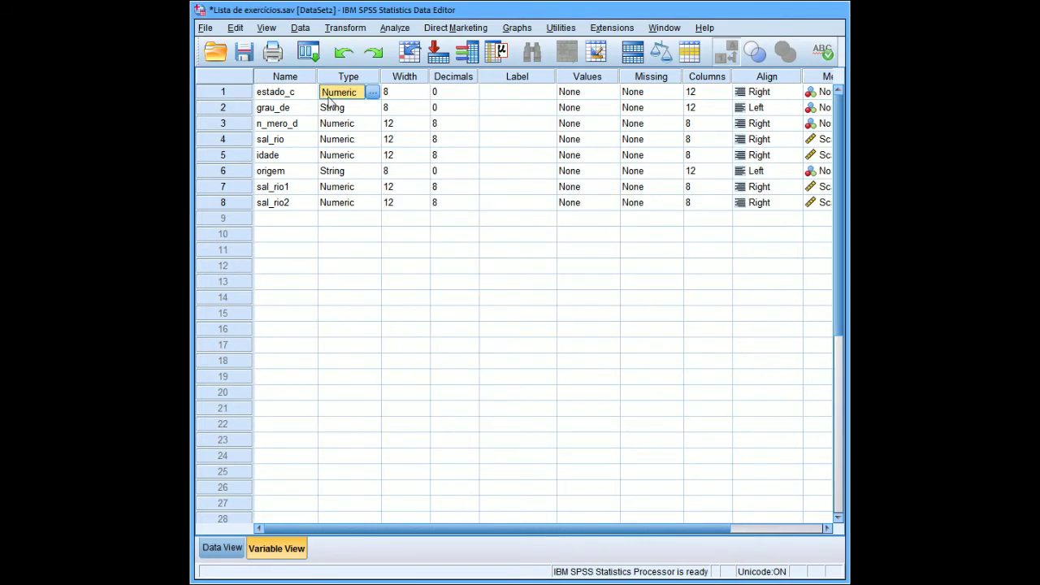
- Replace every Solteiro in the estado_c column of Data View with the code 1
{"action": "left_click", "coordinate": [224, 548]}
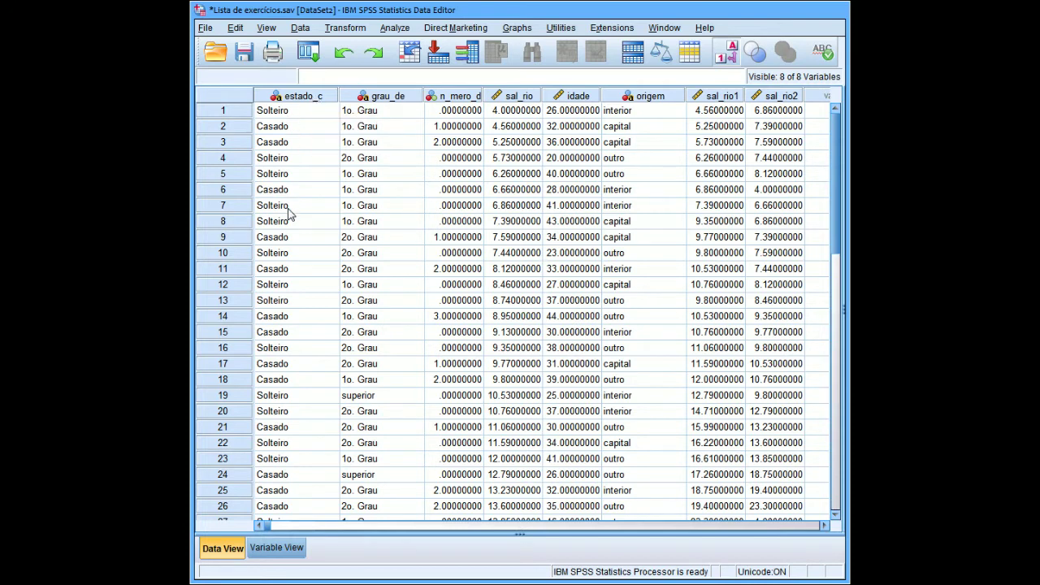
{"action": "left_click", "coordinate": [301, 96]}
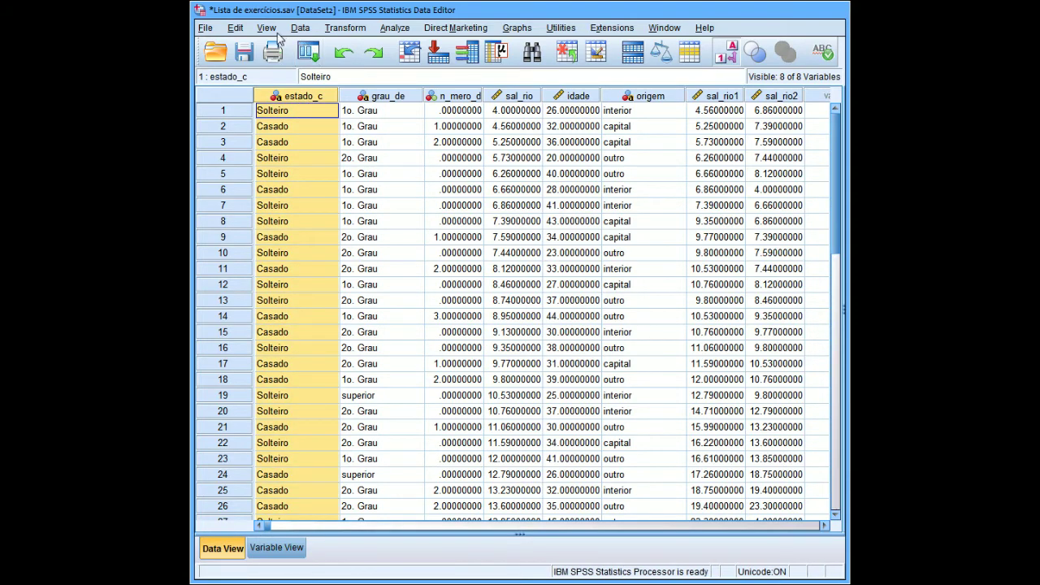
{"action": "left_click", "coordinate": [301, 28]}
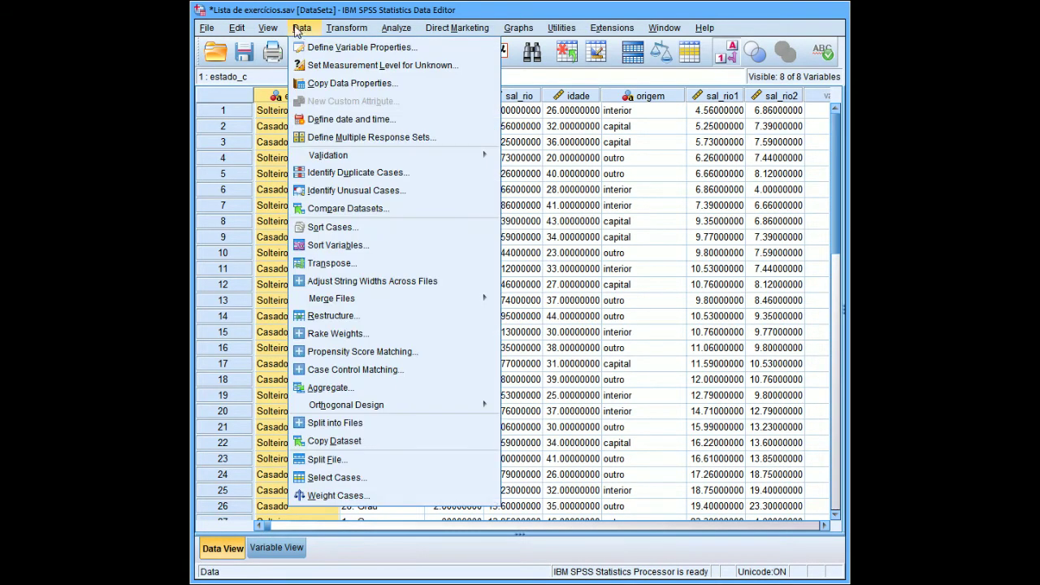
{"action": "mouse_move", "coordinate": [246, 30]}
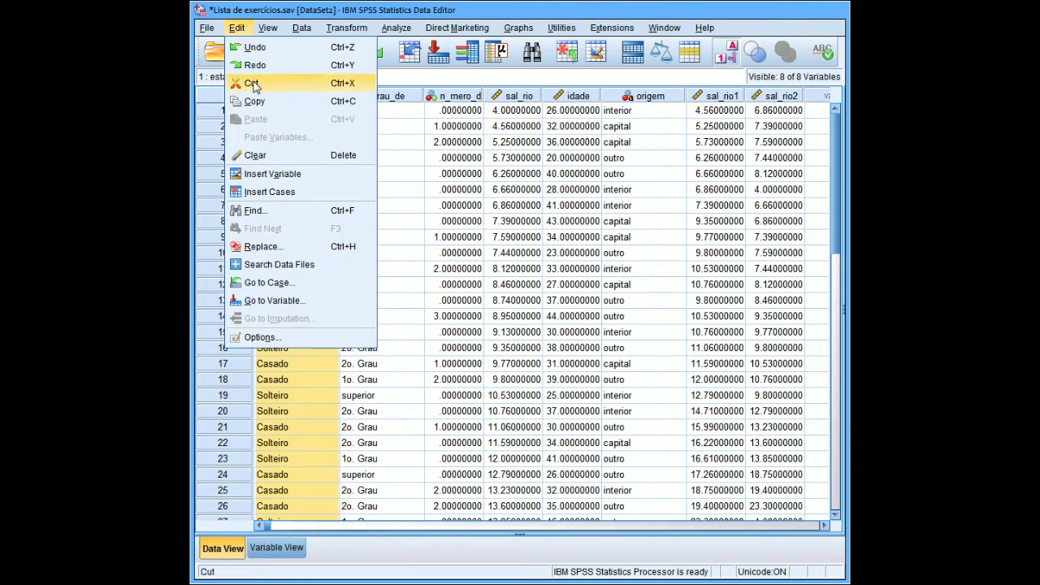
{"action": "left_click", "coordinate": [276, 246]}
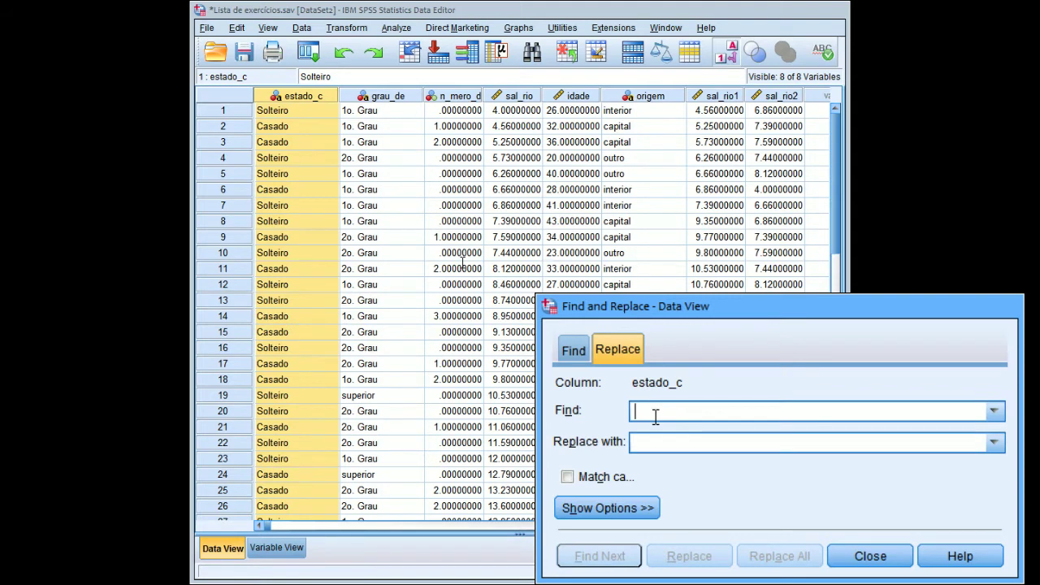
{"action": "type", "text": "Solteiro"}
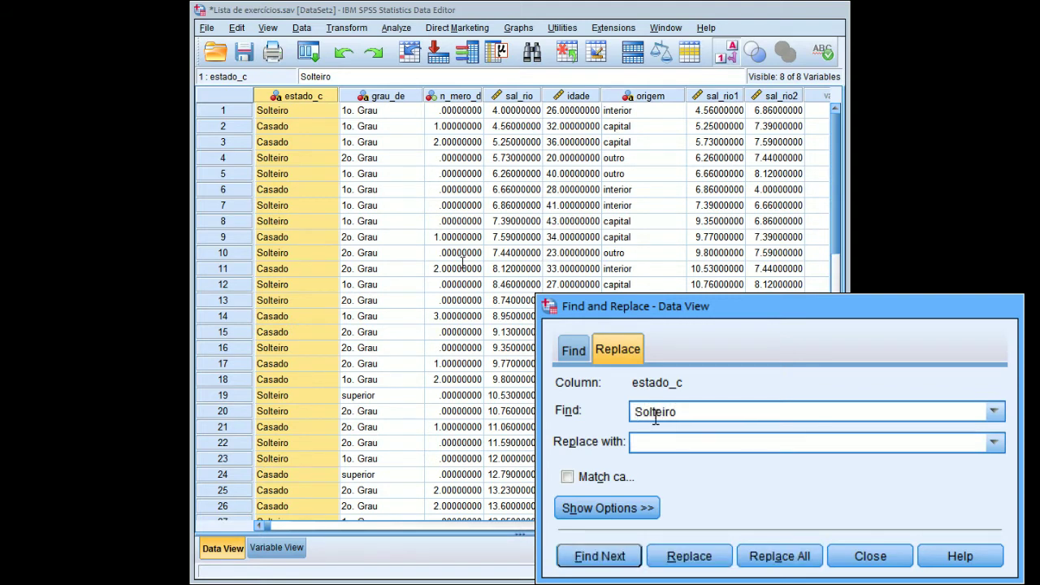
{"action": "left_click", "coordinate": [666, 443]}
{"action": "left_click", "coordinate": [801, 556]}
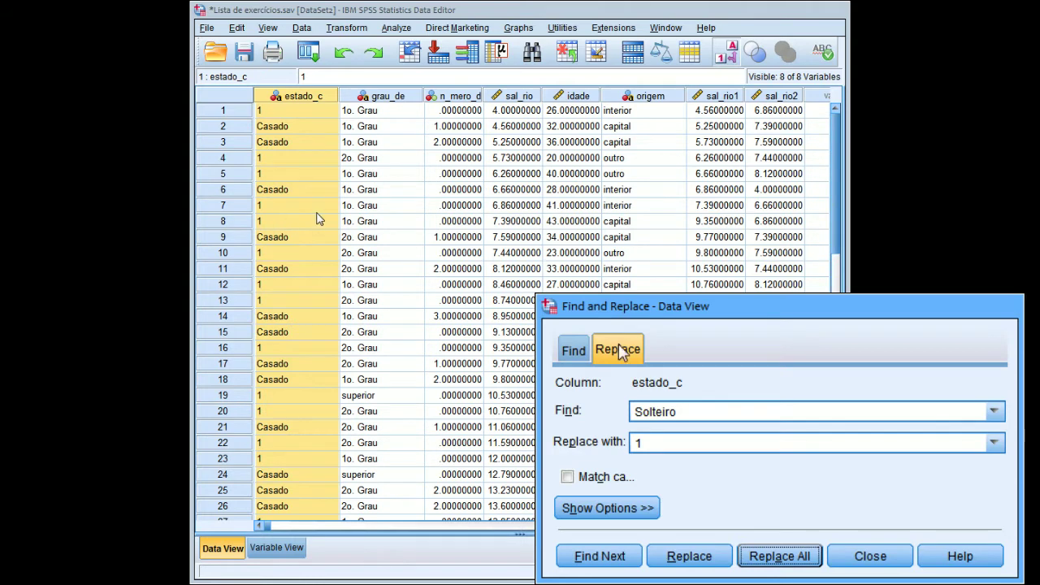
- Replace every Casado in the estado_c column with the code 2 and close Find and Replace
{"action": "left_click_drag", "start_coordinate": [696, 411], "coordinate": [608, 403]}
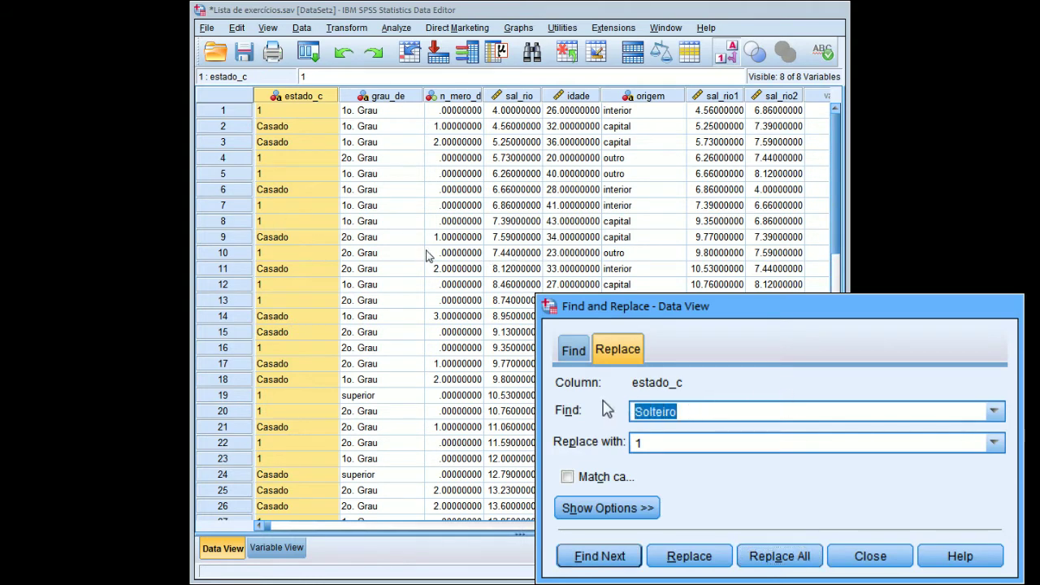
{"action": "type", "text": "Casado"}
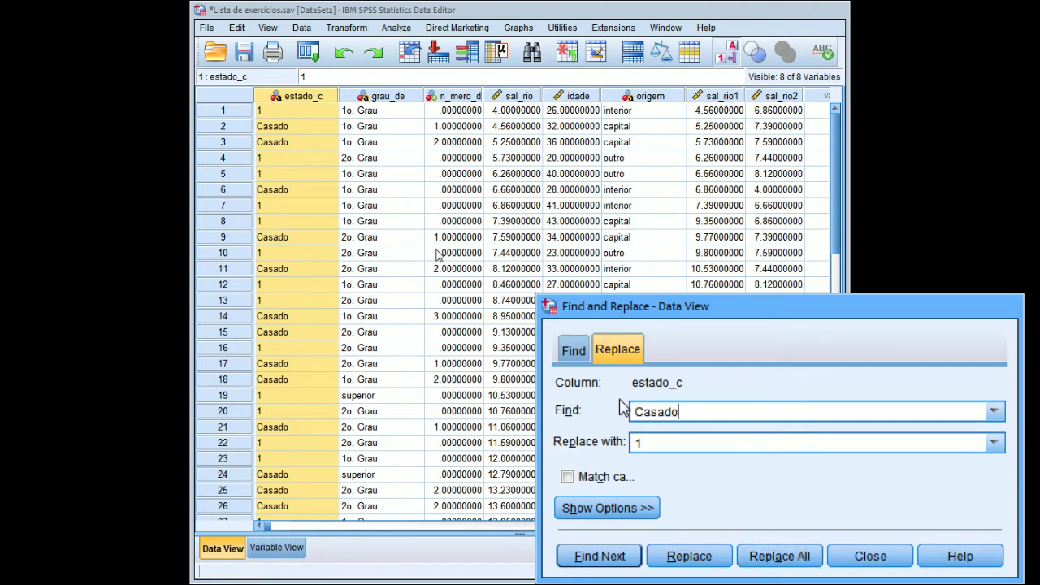
{"action": "left_click_drag", "start_coordinate": [671, 444], "coordinate": [635, 443]}
{"action": "type", "text": "2"}
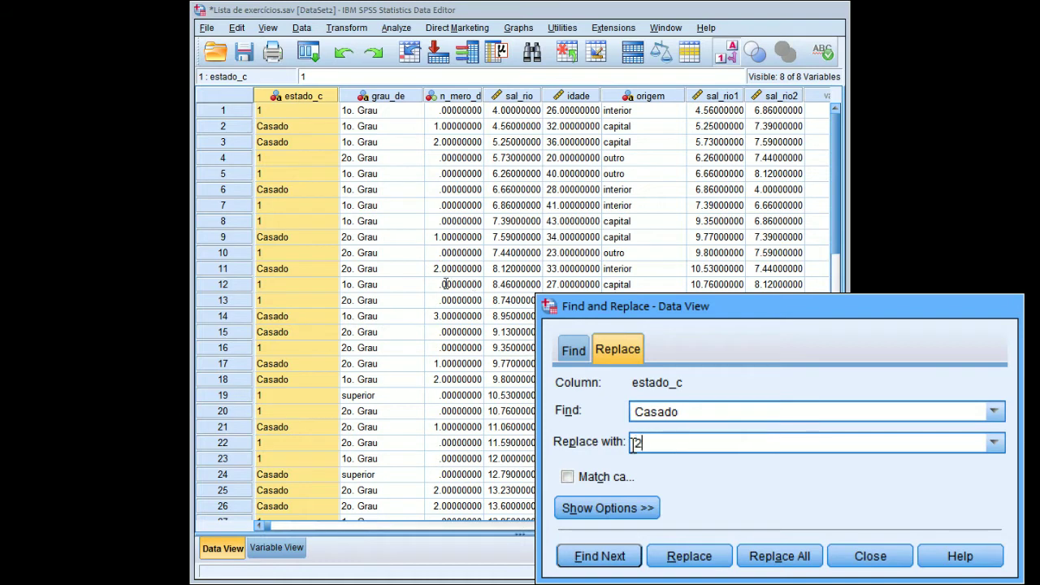
{"action": "left_click", "coordinate": [779, 555]}
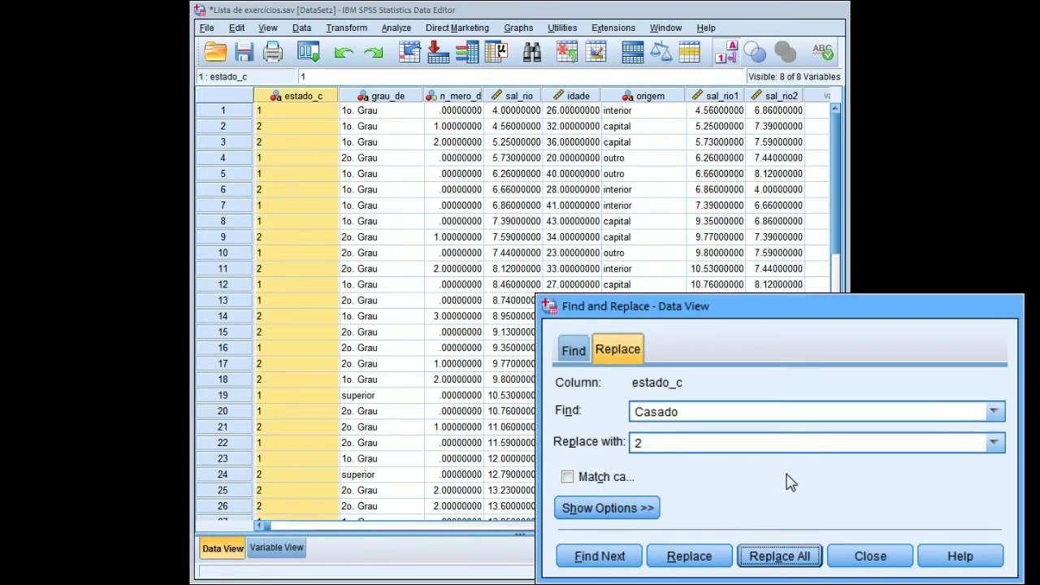
{"action": "left_click", "coordinate": [870, 557]}
- Set the variable type of estado_c to Numeric, check the coded column in Data View, and return to Variable View
{"action": "left_click", "coordinate": [280, 551]}
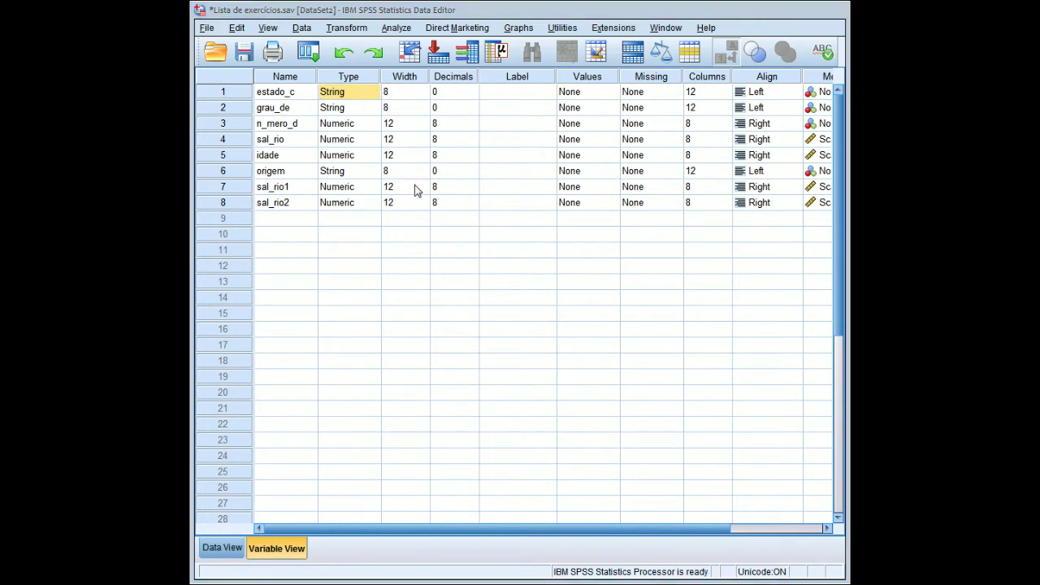
{"action": "left_click", "coordinate": [363, 204]}
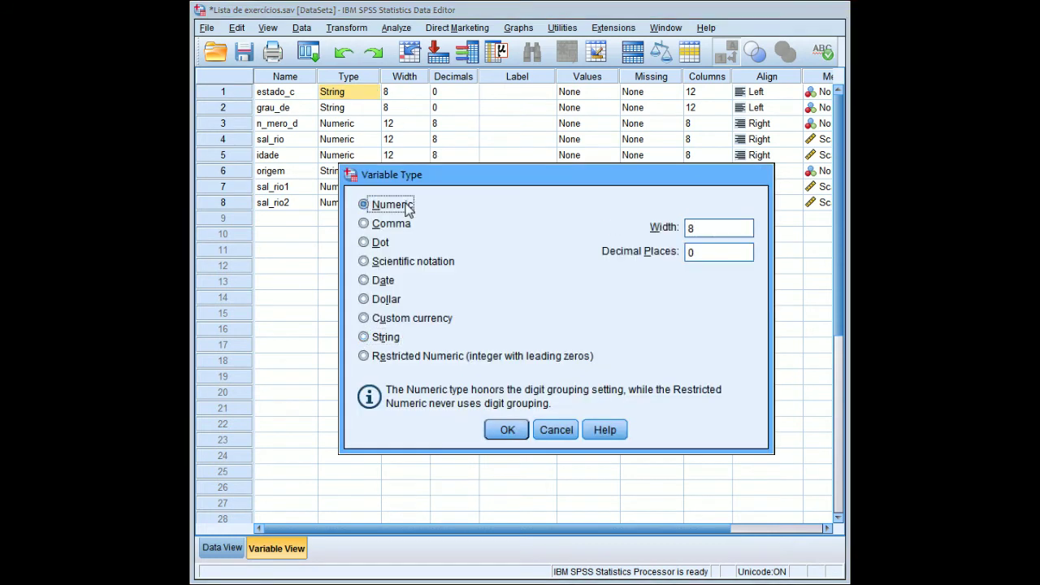
{"action": "left_click", "coordinate": [506, 431]}
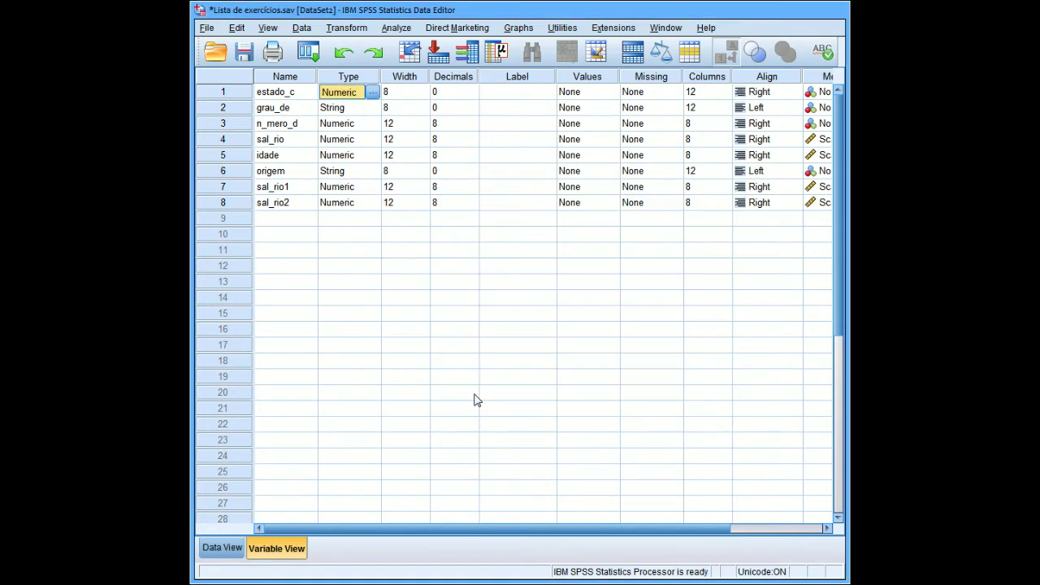
{"action": "left_click", "coordinate": [221, 548]}
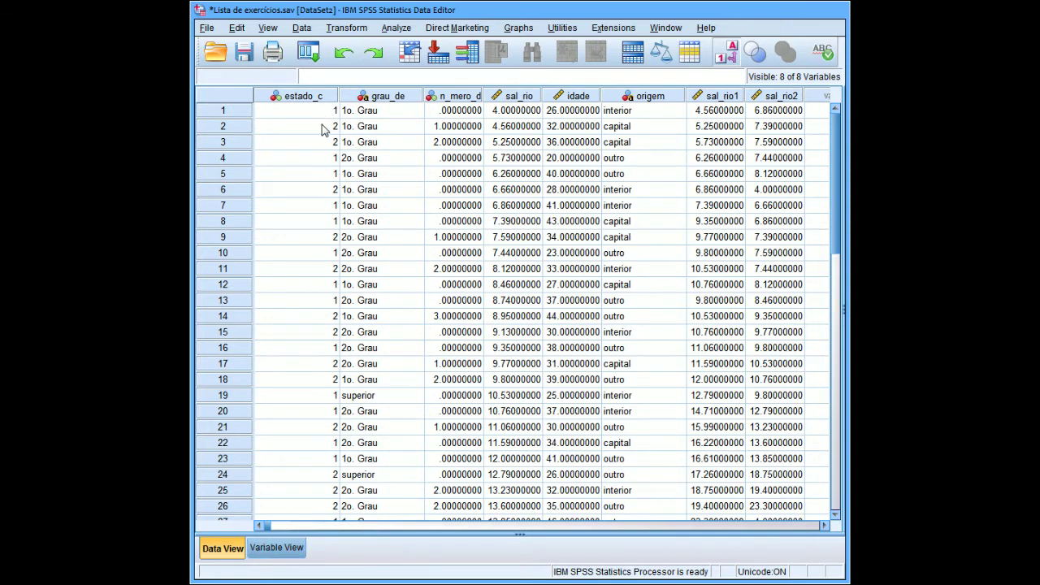
{"action": "left_click", "coordinate": [277, 547]}
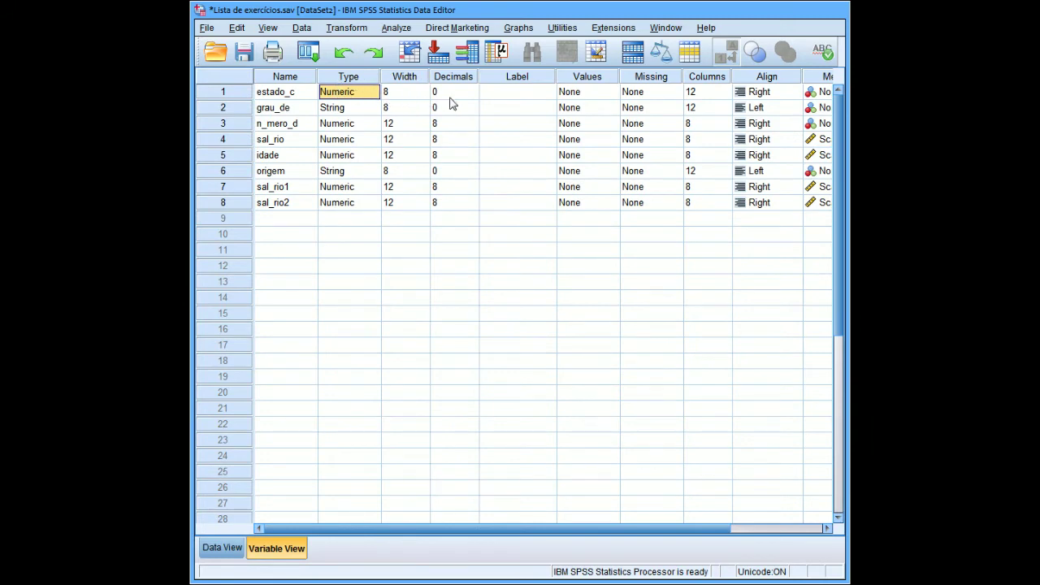
- Define value labels for estado_c, with 1 as Solteiro and 2 as Casado
{"action": "left_click", "coordinate": [600, 96]}
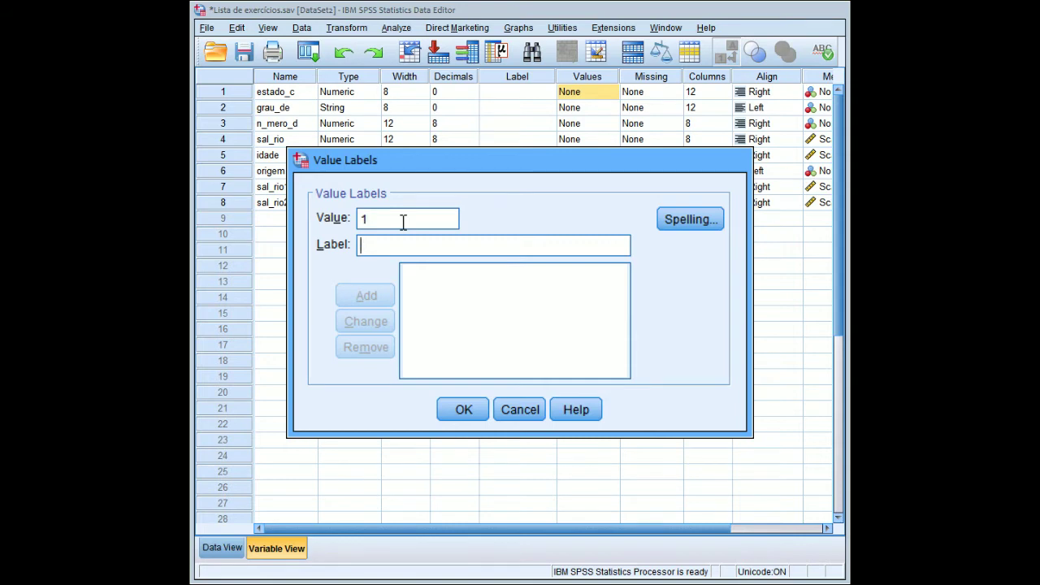
{"action": "key", "text": "Tab"}
{"action": "type", "text": "Solteiro"}
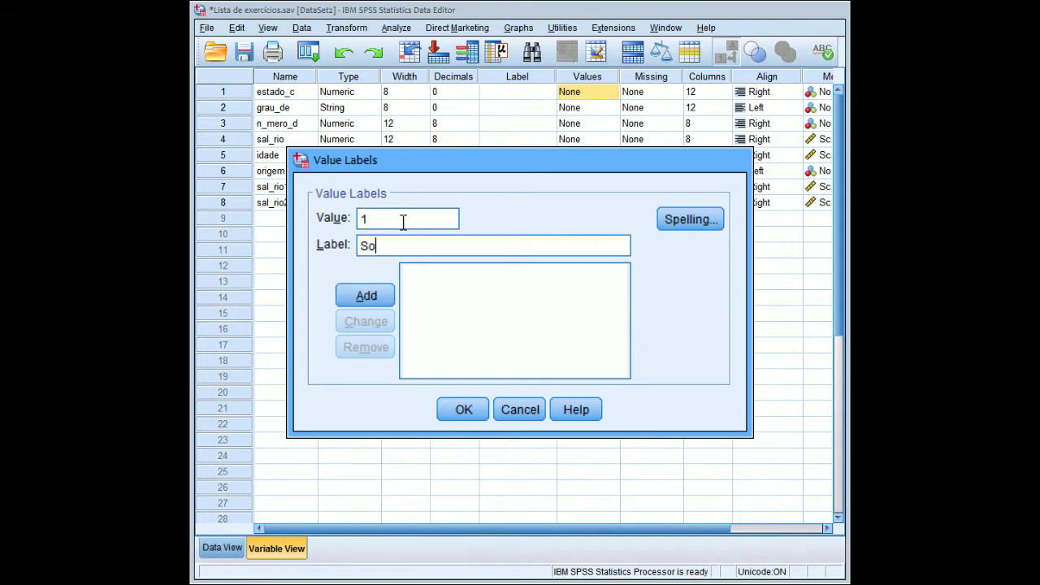
{"action": "left_click", "coordinate": [356, 302]}
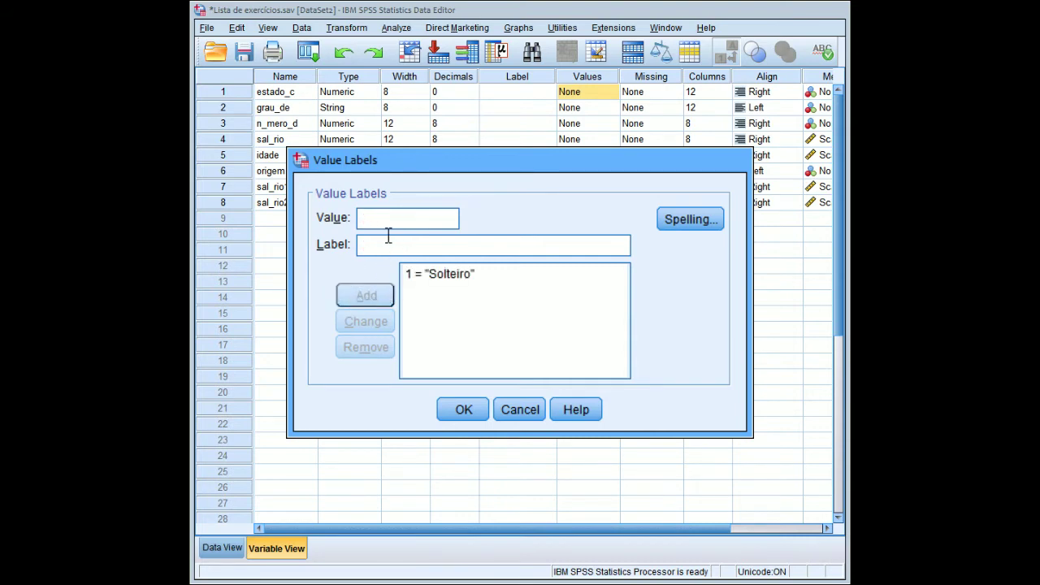
{"action": "type", "text": "Casado"}
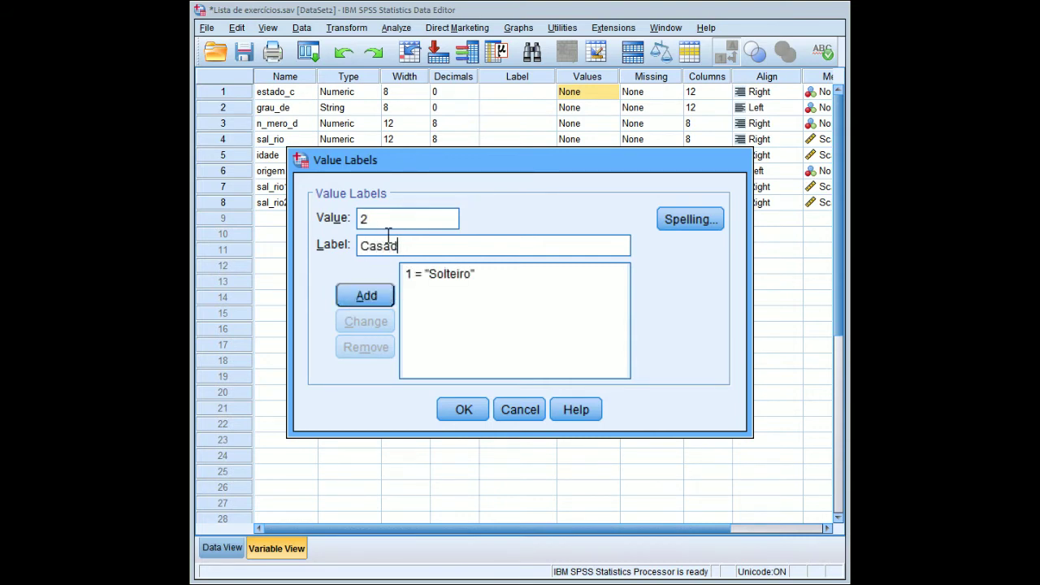
{"action": "left_click", "coordinate": [373, 297]}
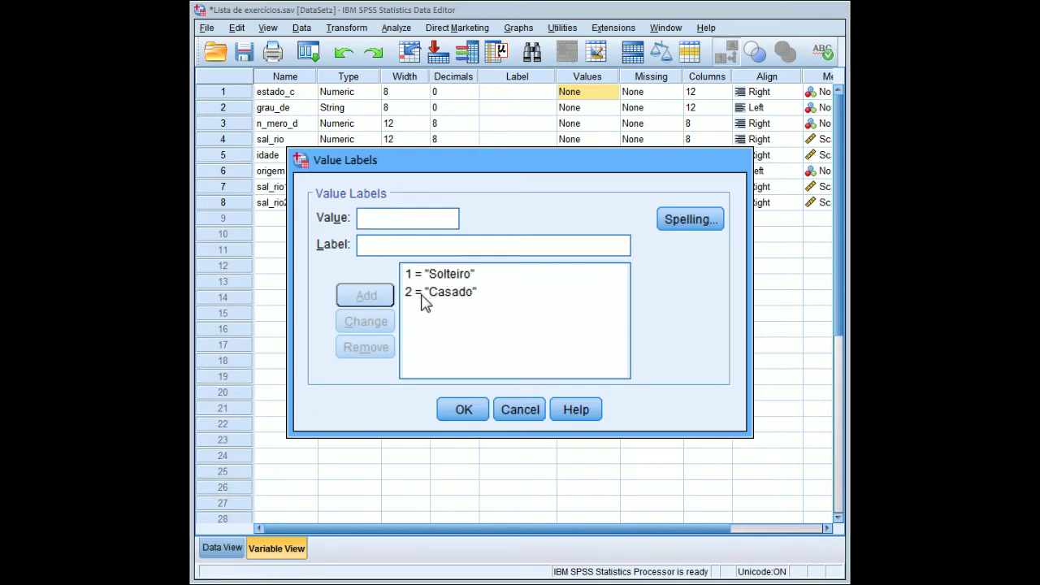
{"action": "left_click", "coordinate": [465, 411]}
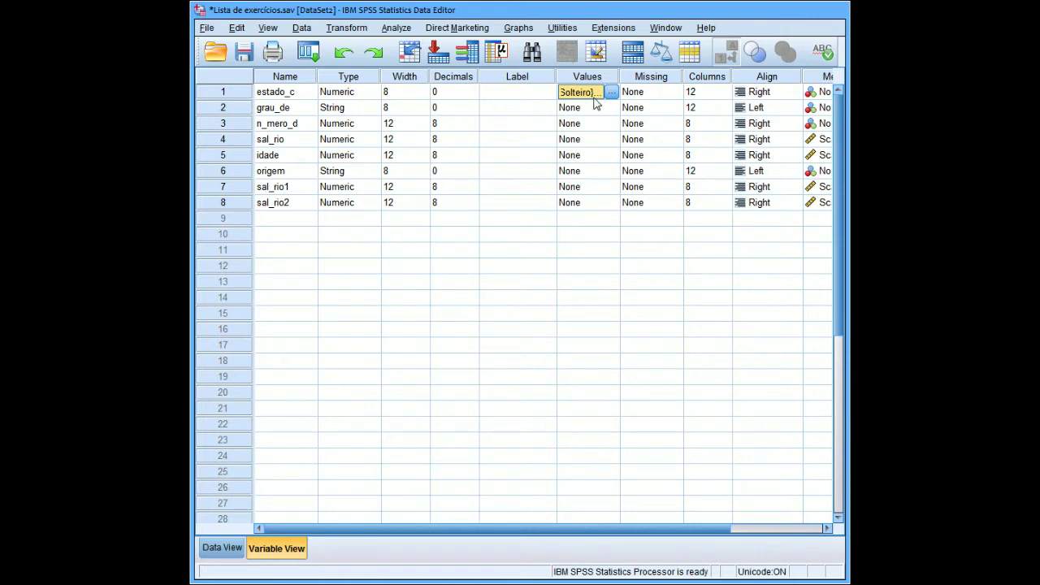
- In Data View, toggle the value labels display to compare the estado_c codes with their labels, leaving the labels shown
{"action": "left_click", "coordinate": [223, 548]}
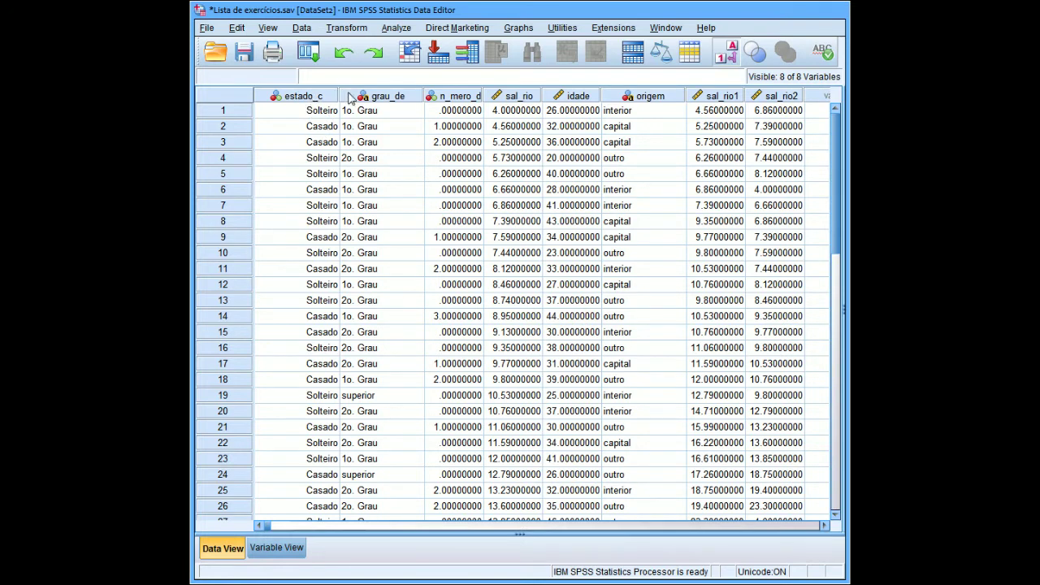
{"action": "left_click", "coordinate": [307, 98]}
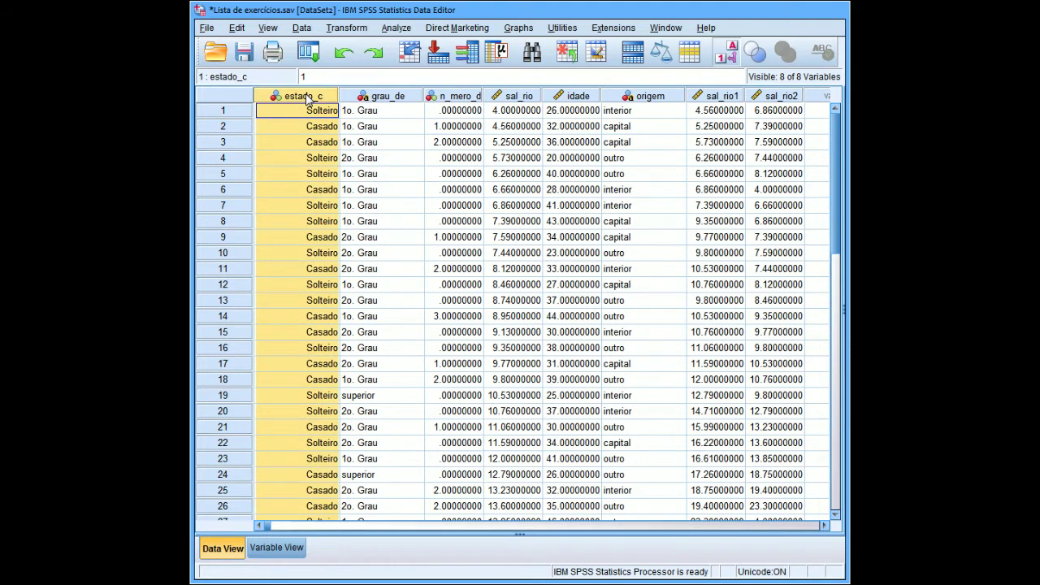
{"action": "left_click", "coordinate": [725, 54]}
{"action": "left_click", "coordinate": [723, 56]}
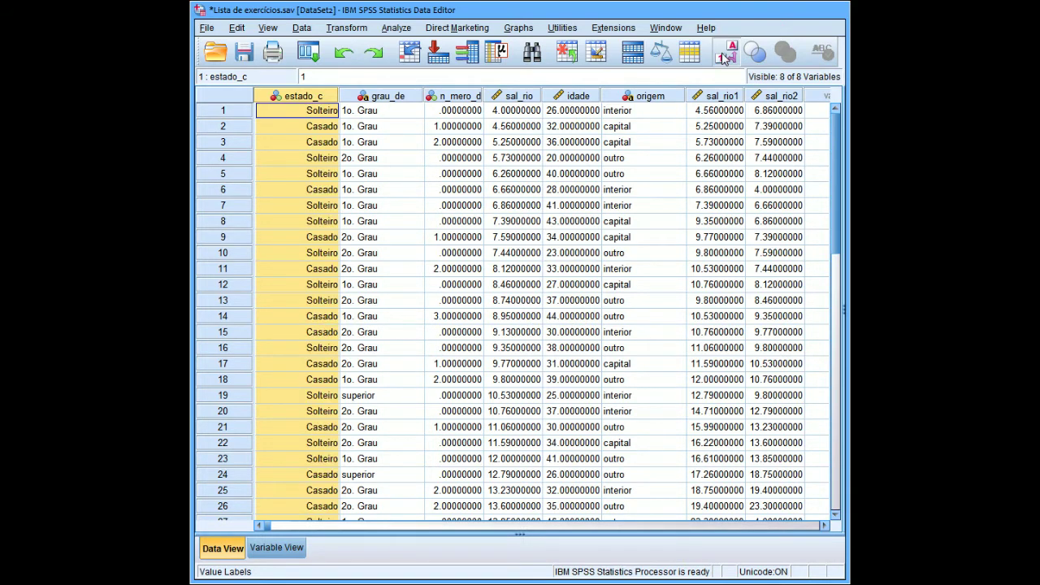
{"action": "left_click", "coordinate": [723, 57]}
{"action": "left_click", "coordinate": [723, 57]}
{"action": "left_click", "coordinate": [723, 57]}
{"action": "left_click", "coordinate": [723, 57]}
{"action": "left_click", "coordinate": [723, 57]}
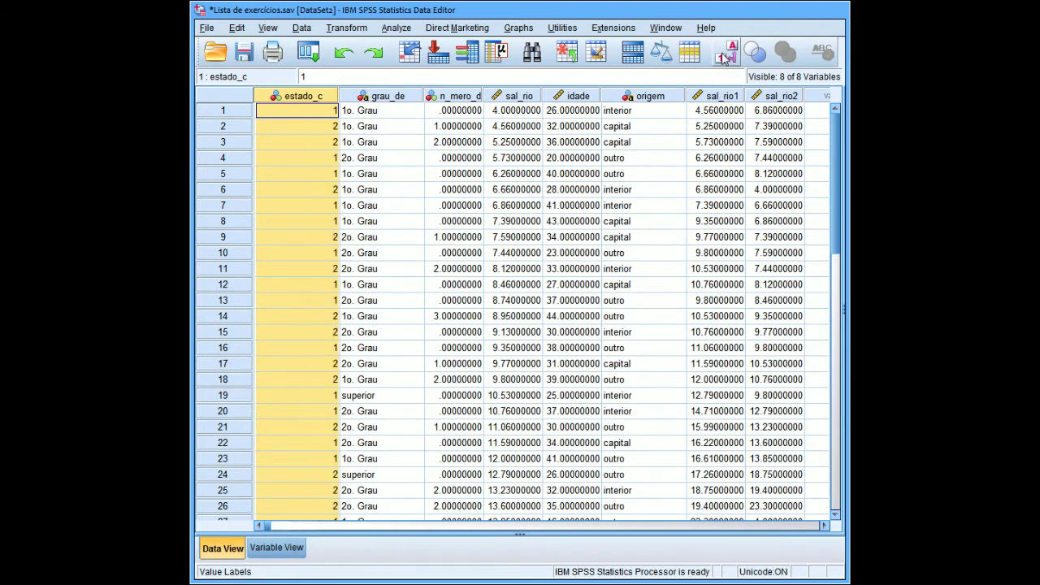
{"action": "left_click", "coordinate": [723, 57]}
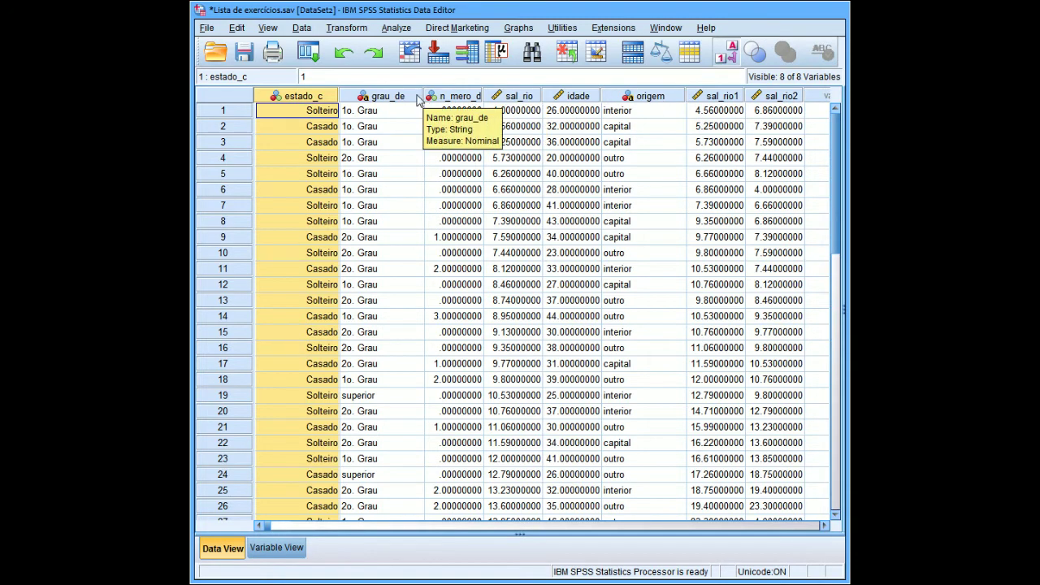
- Replace every 1o. Grau in the grau_de column with the code 1
{"action": "left_click", "coordinate": [367, 114]}
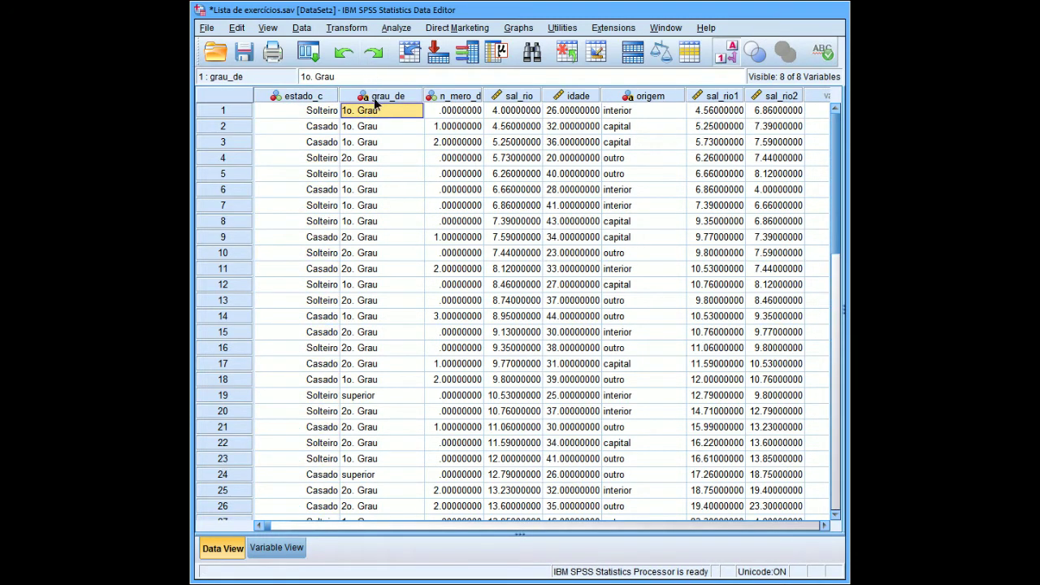
{"action": "left_click", "coordinate": [375, 97]}
{"action": "left_click", "coordinate": [301, 27]}
{"action": "mouse_move", "coordinate": [236, 28]}
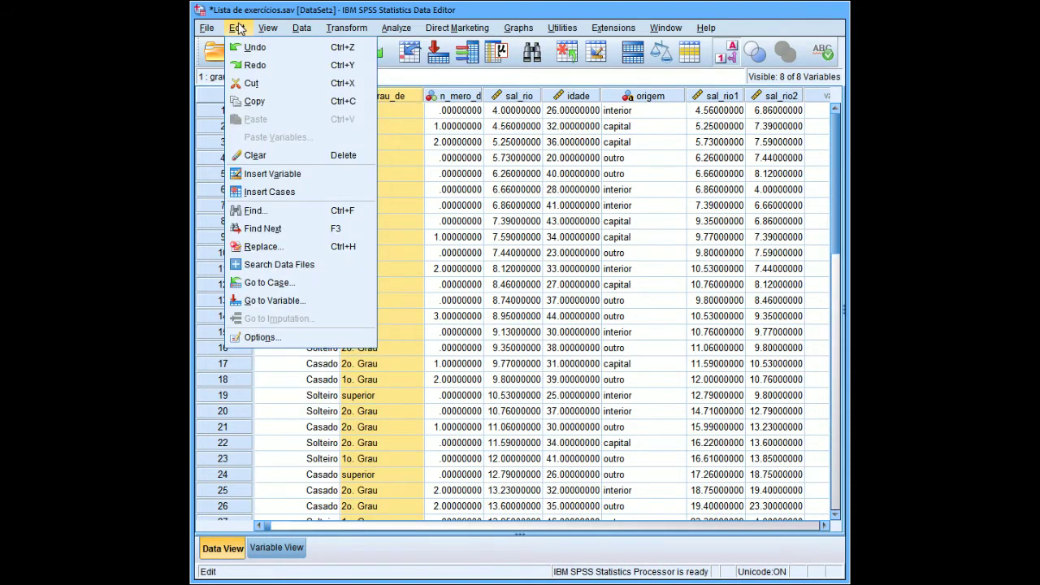
{"action": "left_click", "coordinate": [272, 248]}
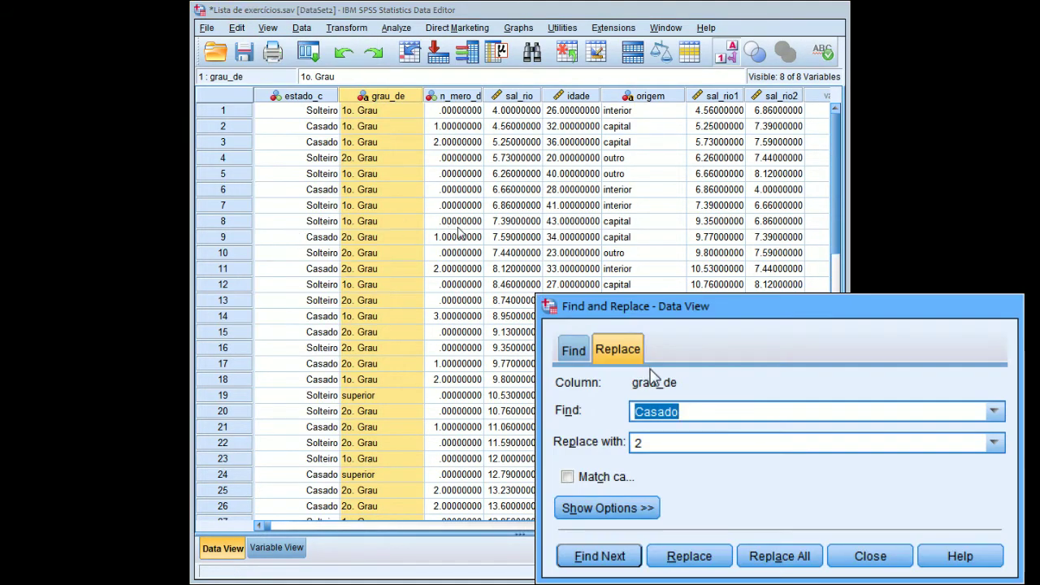
{"action": "type", "text": "1o. Grau"}
{"action": "left_click", "coordinate": [665, 444]}
{"action": "type", "text": "1"}
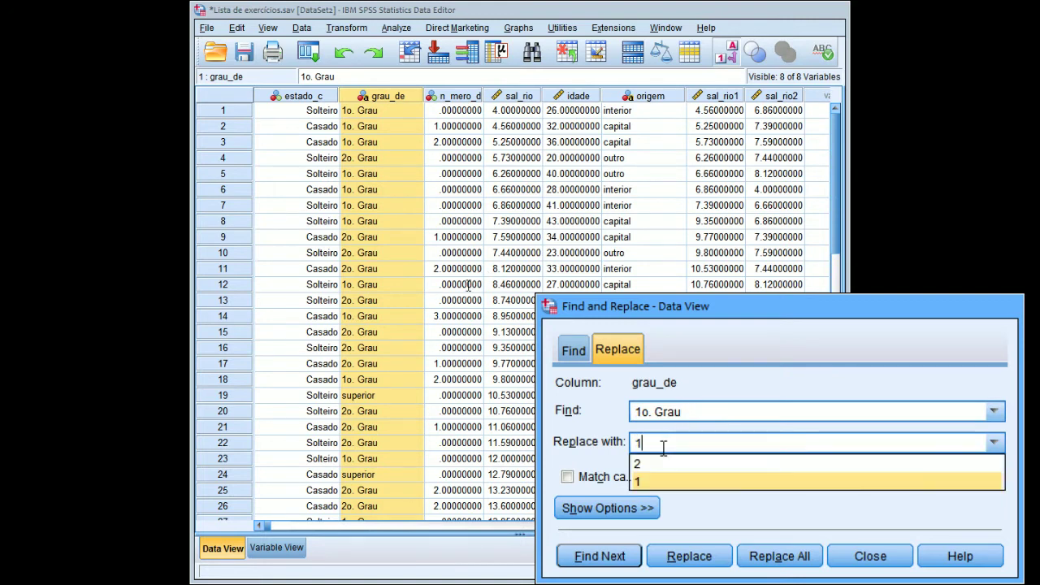
{"action": "left_click", "coordinate": [673, 481]}
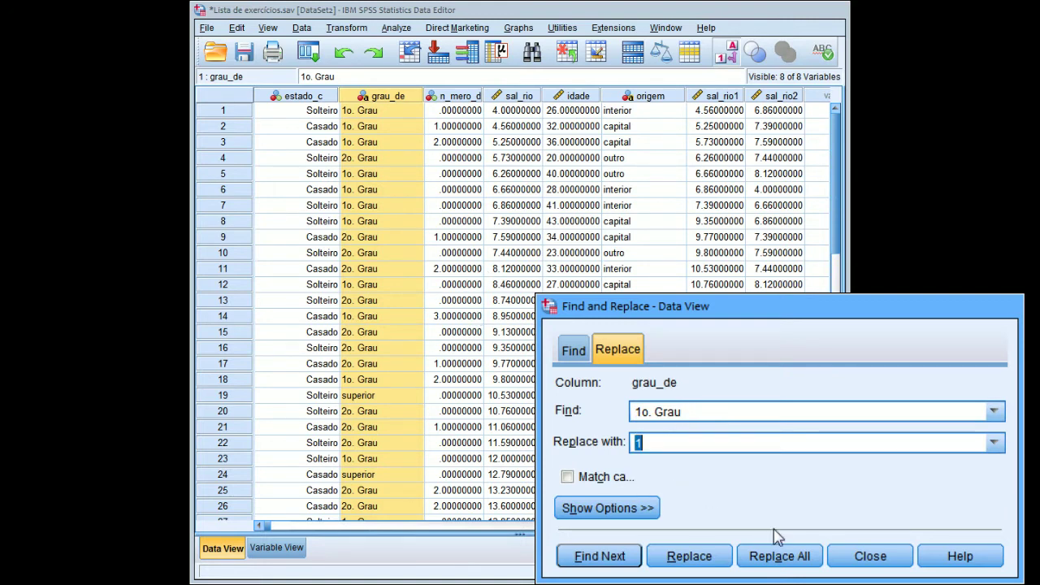
{"action": "left_click", "coordinate": [780, 556]}
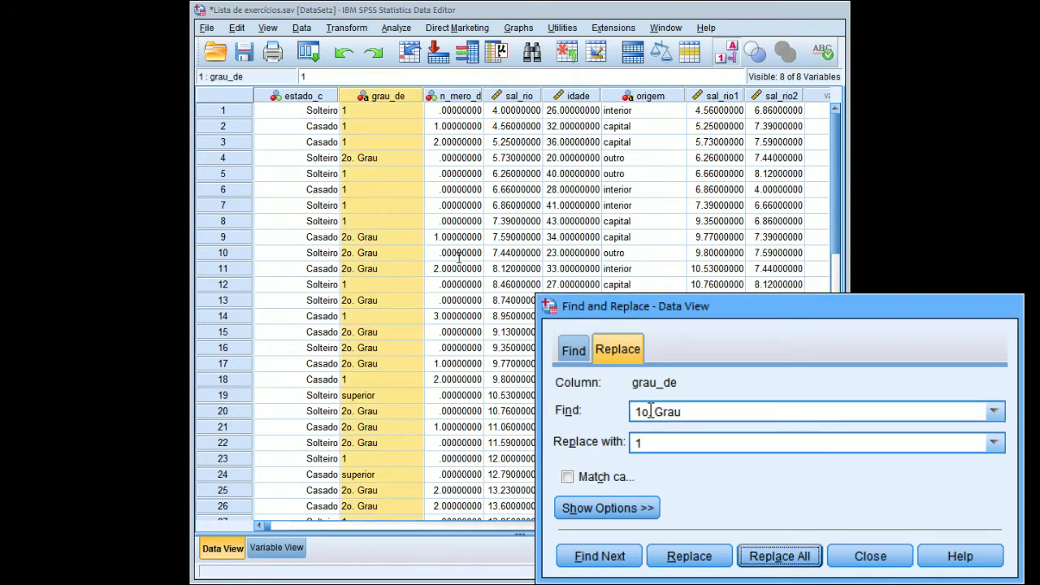
- Replace every 2o. Grau in the grau_de column with the code 2 and close Find and Replace
{"action": "left_click", "coordinate": [647, 412]}
{"action": "key", "text": "BackSpace"}
{"action": "type", "text": "2"}
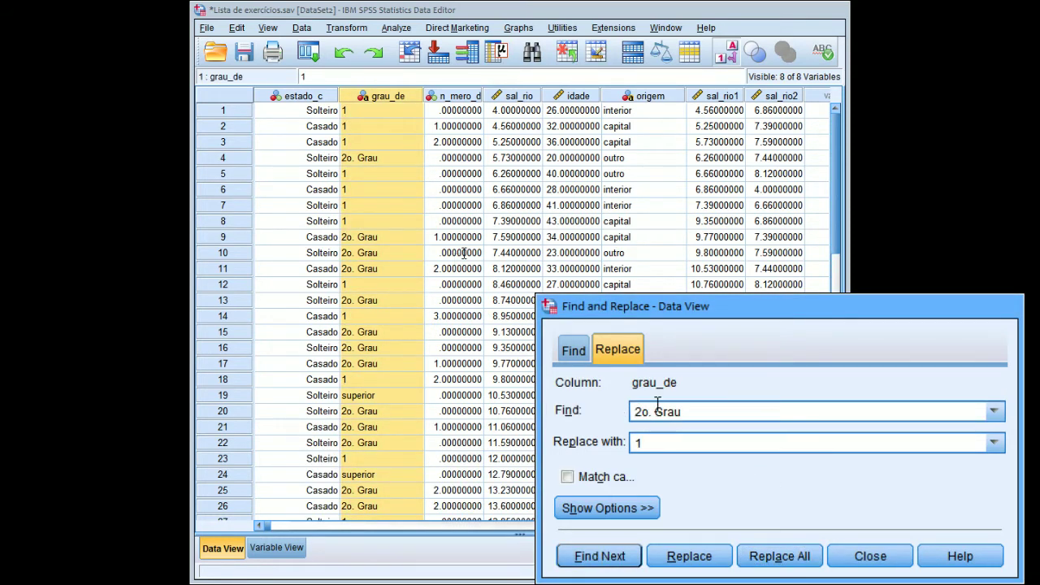
{"action": "left_click", "coordinate": [642, 443]}
{"action": "key", "text": "BackSpace"}
{"action": "type", "text": "2"}
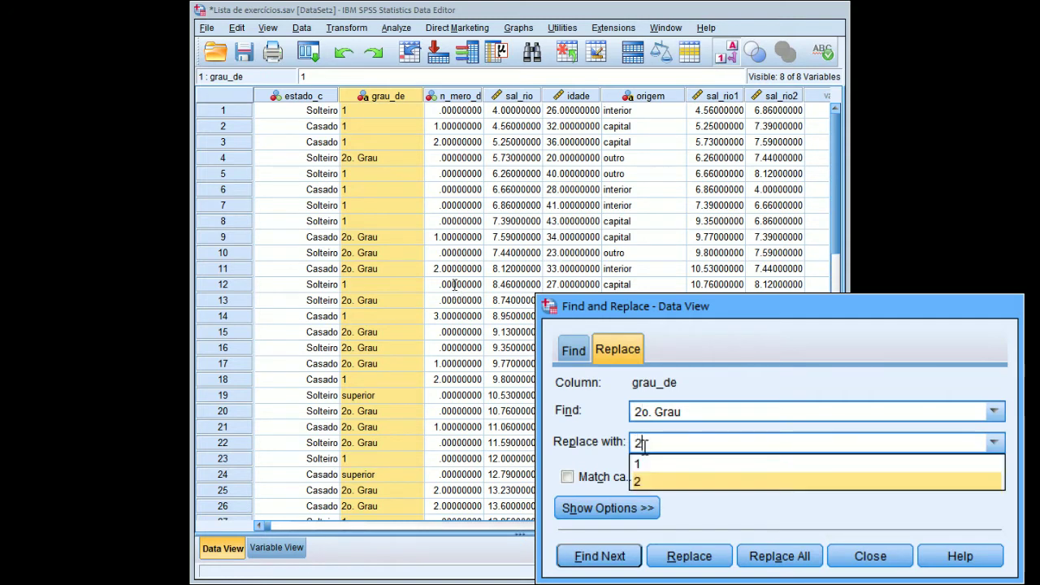
{"action": "left_click", "coordinate": [696, 486]}
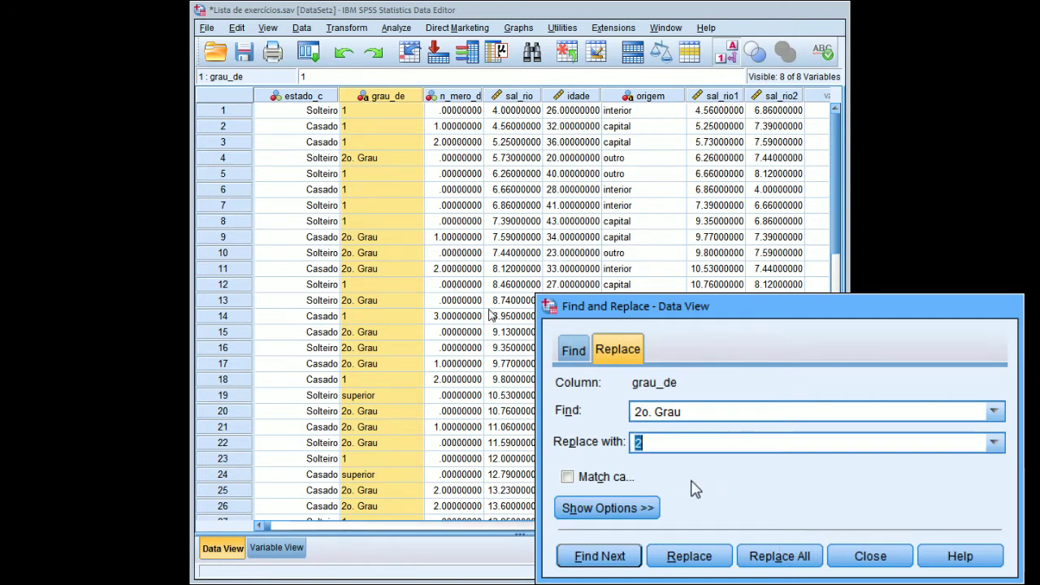
{"action": "left_click", "coordinate": [778, 559]}
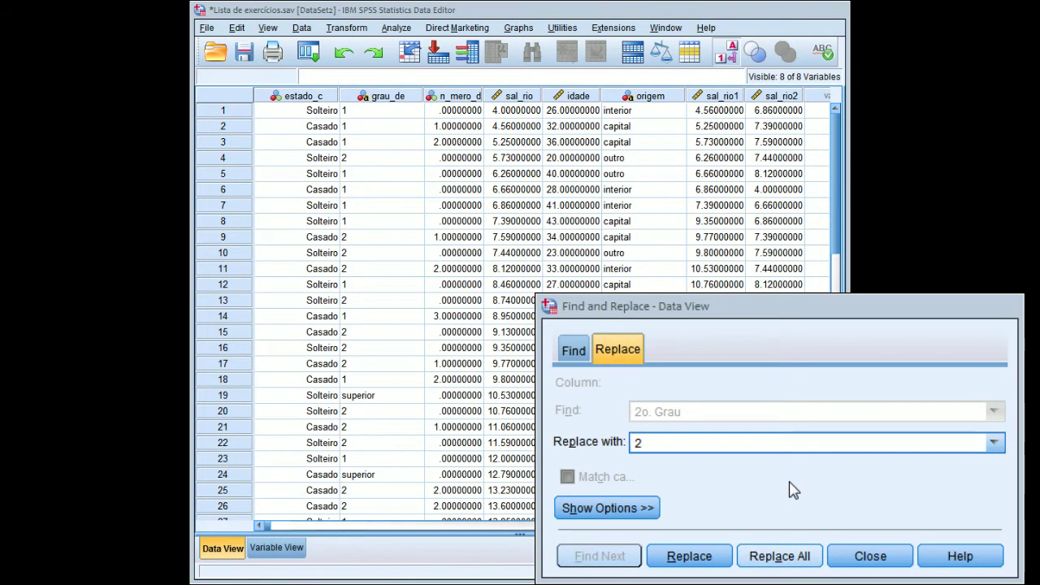
{"action": "left_click", "coordinate": [868, 556]}
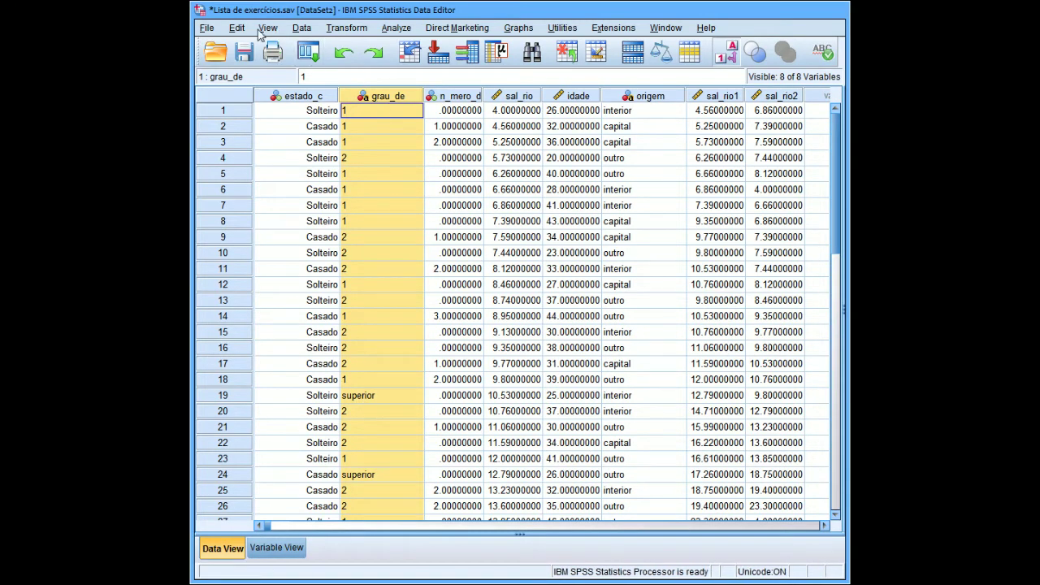
- Replace every superior in the grau_de column with the code 3 and close Find and Replace
{"action": "left_click", "coordinate": [291, 30]}
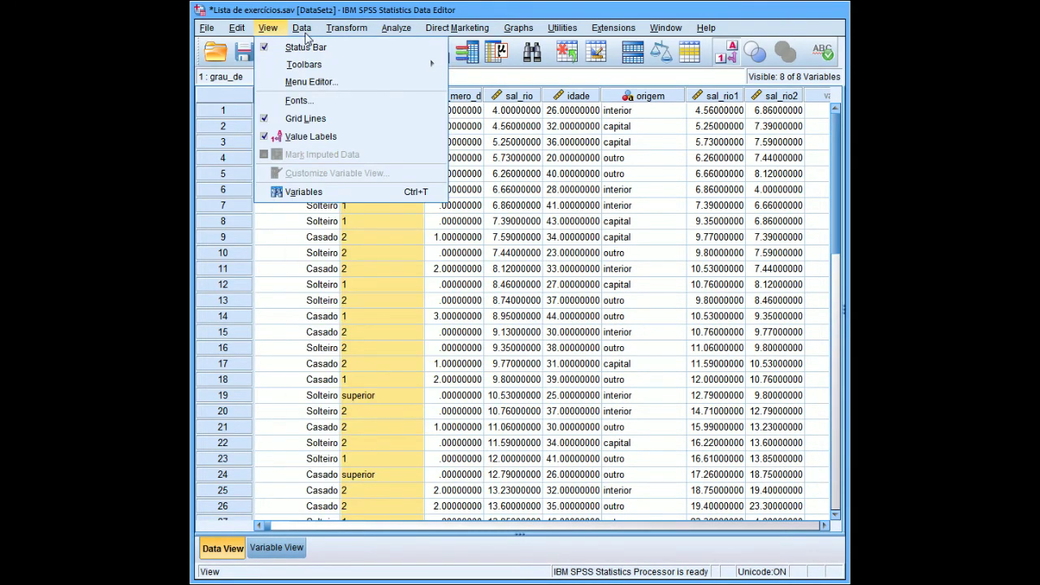
{"action": "mouse_move", "coordinate": [247, 31]}
{"action": "left_click", "coordinate": [296, 247]}
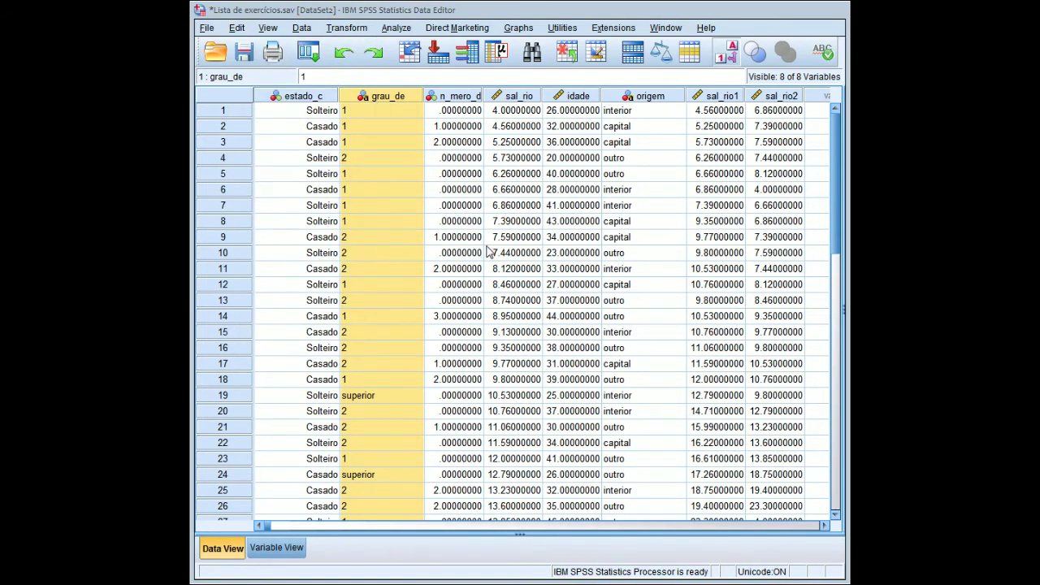
{"action": "type", "text": "Superi"}
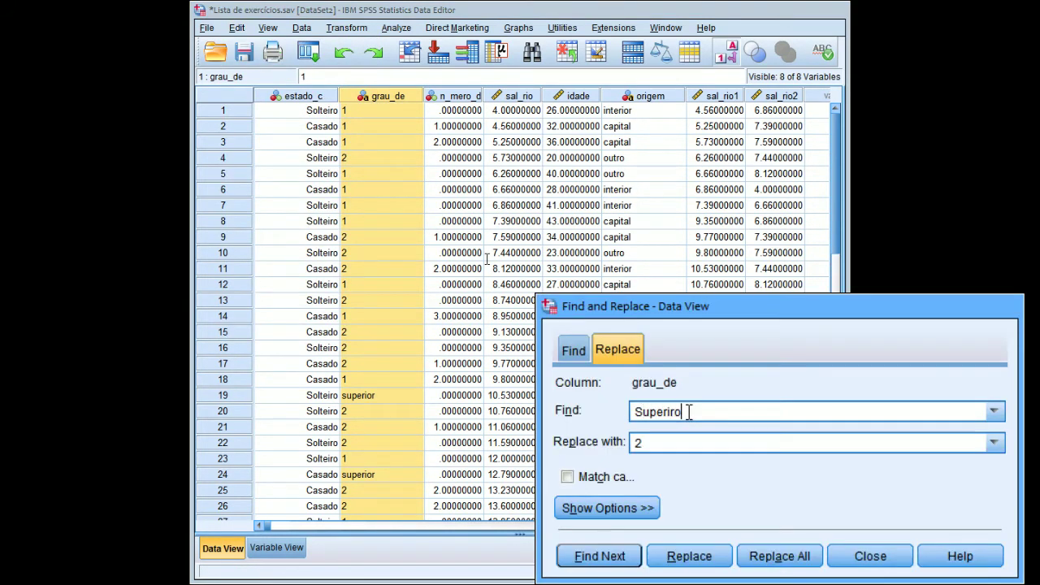
{"action": "type", "text": "or"}
{"action": "key", "text": "Tab"}
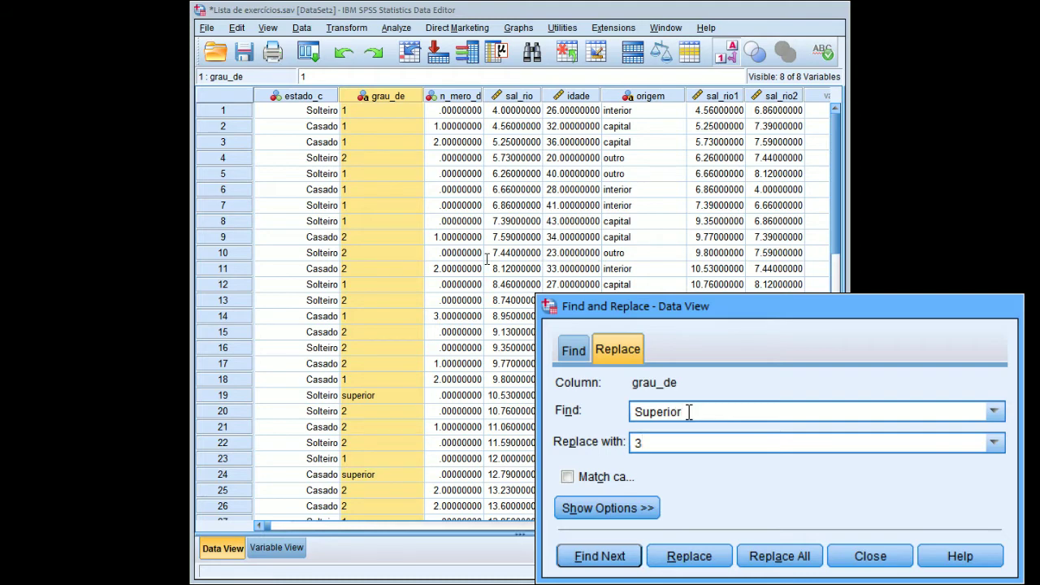
{"action": "left_click", "coordinate": [771, 556]}
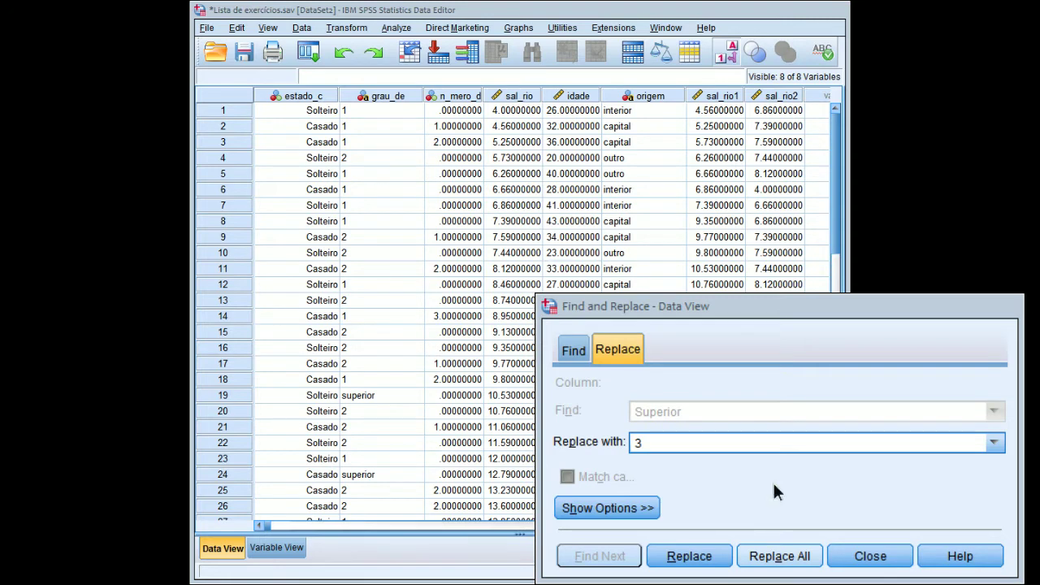
{"action": "double_click", "coordinate": [642, 412]}
{"action": "type", "text": "superior"}
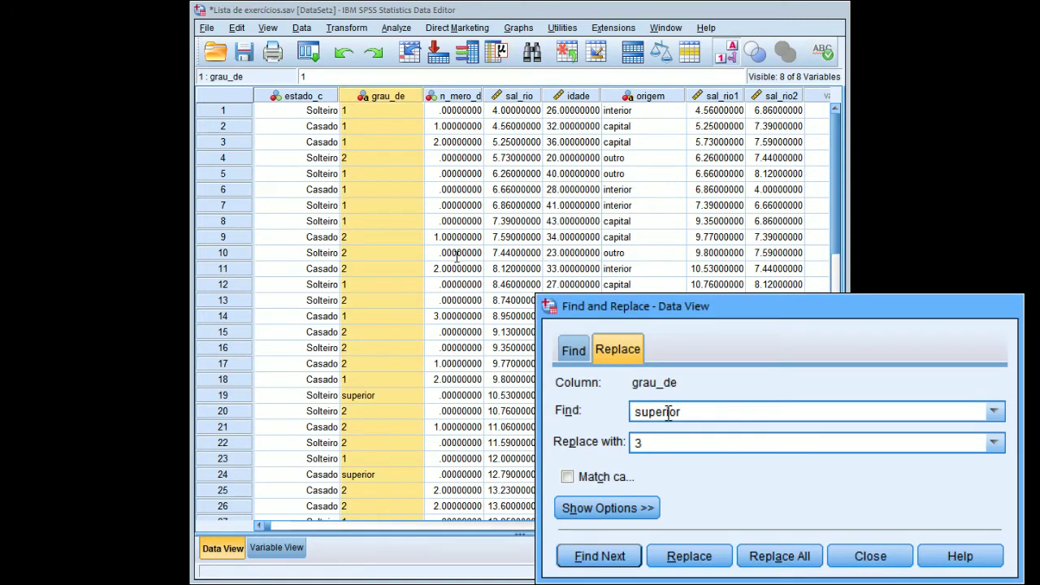
{"action": "left_click", "coordinate": [796, 556]}
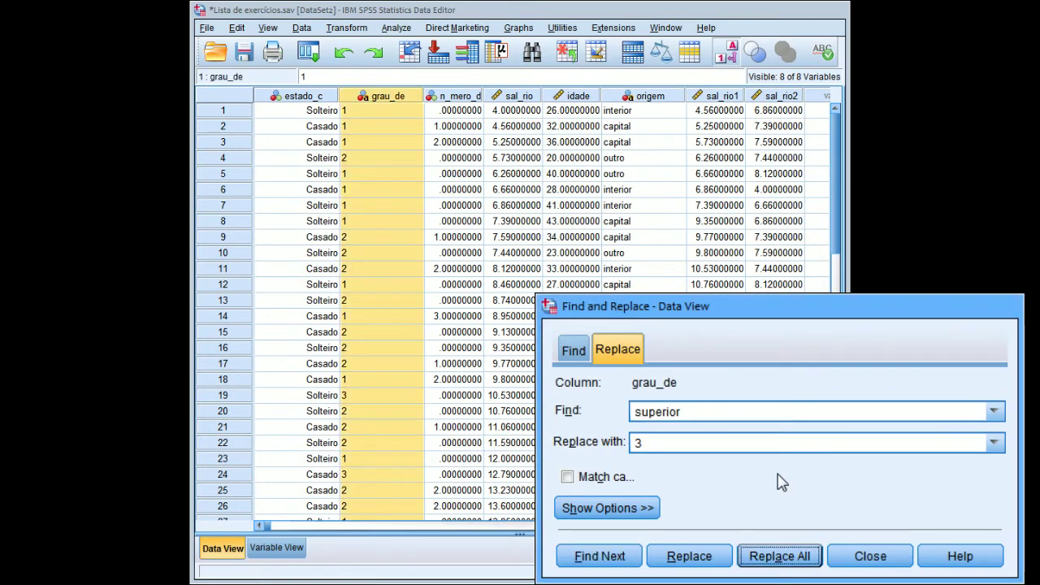
{"action": "left_click", "coordinate": [867, 556]}
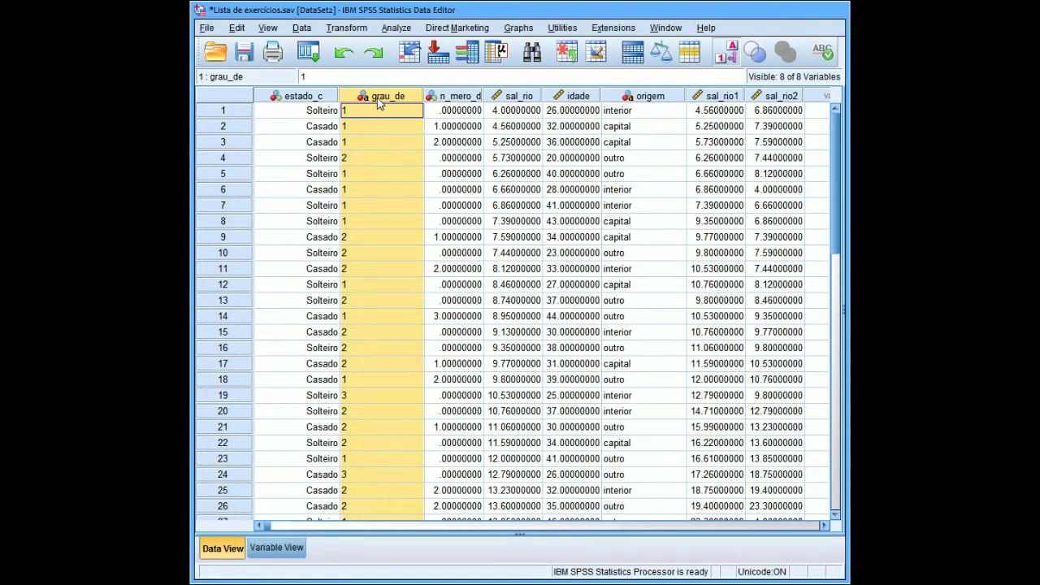
- Set the variable type of grau_de to Numeric in Variable View
{"action": "left_click", "coordinate": [274, 548]}
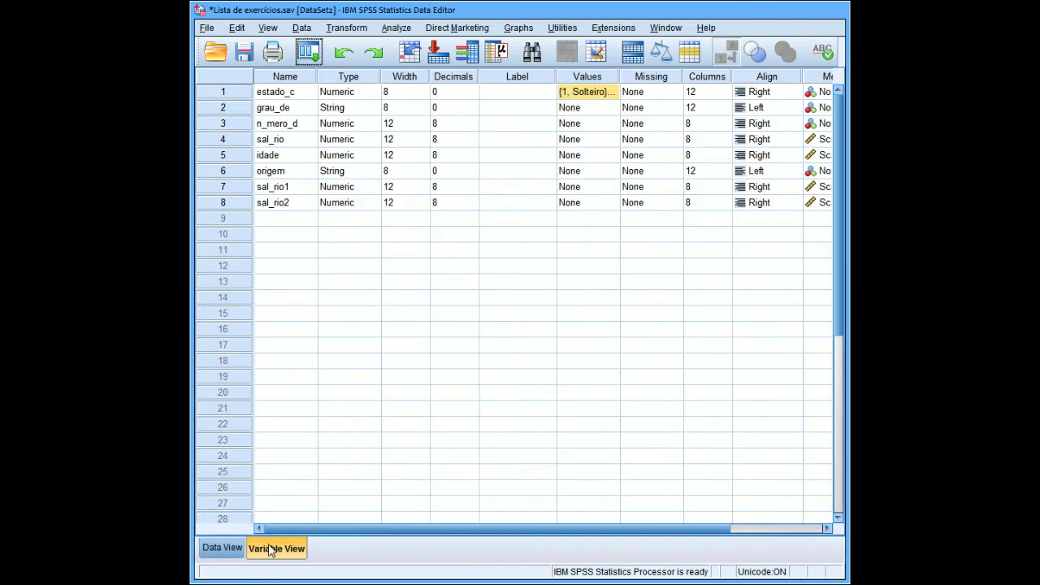
{"action": "left_click", "coordinate": [303, 109]}
{"action": "left_click", "coordinate": [363, 109]}
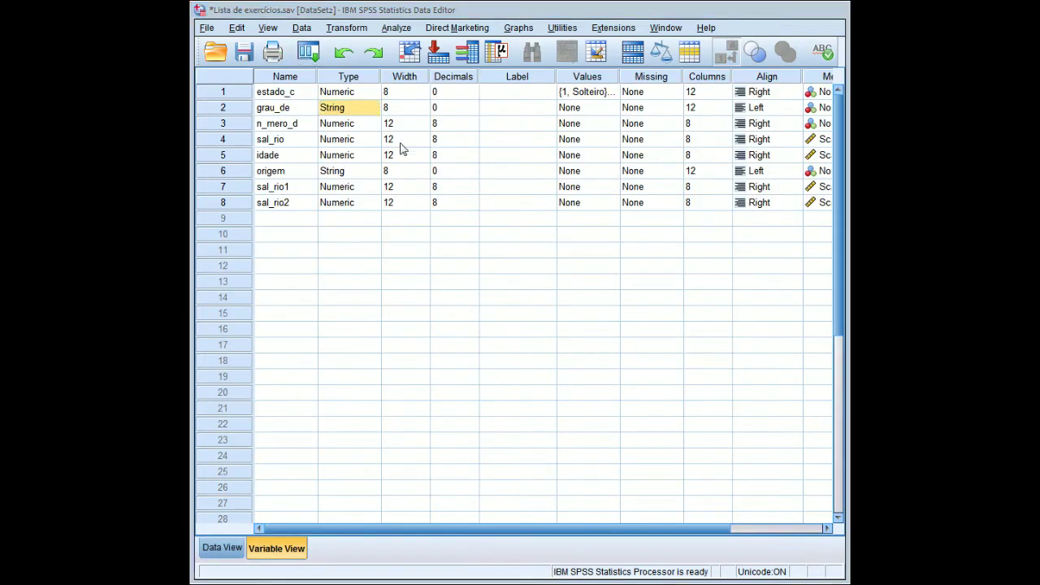
{"action": "left_click", "coordinate": [404, 208]}
{"action": "left_click", "coordinate": [500, 429]}
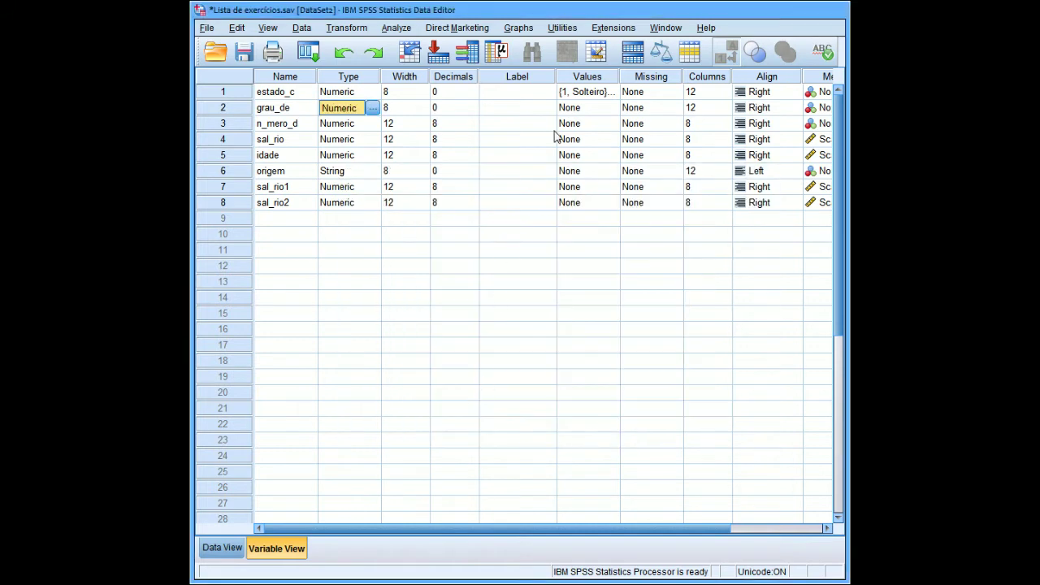
- Assign value labels to grau_de: 1 = 1Grau, 2 = 2Grau and 3 = Superior
{"action": "left_click", "coordinate": [603, 109]}
{"action": "left_click", "coordinate": [610, 108]}
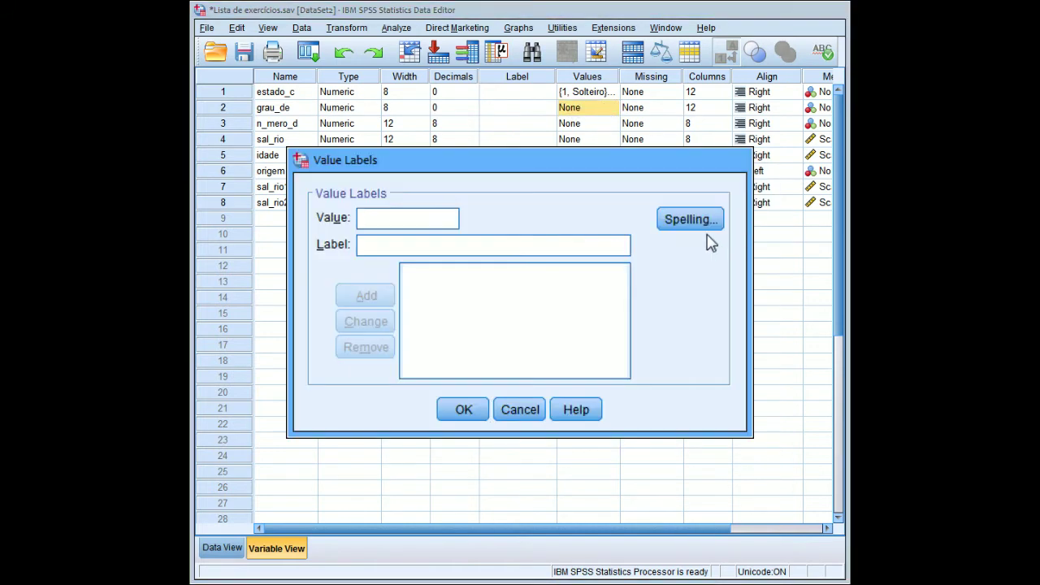
{"action": "type", "text": "1Grau"}
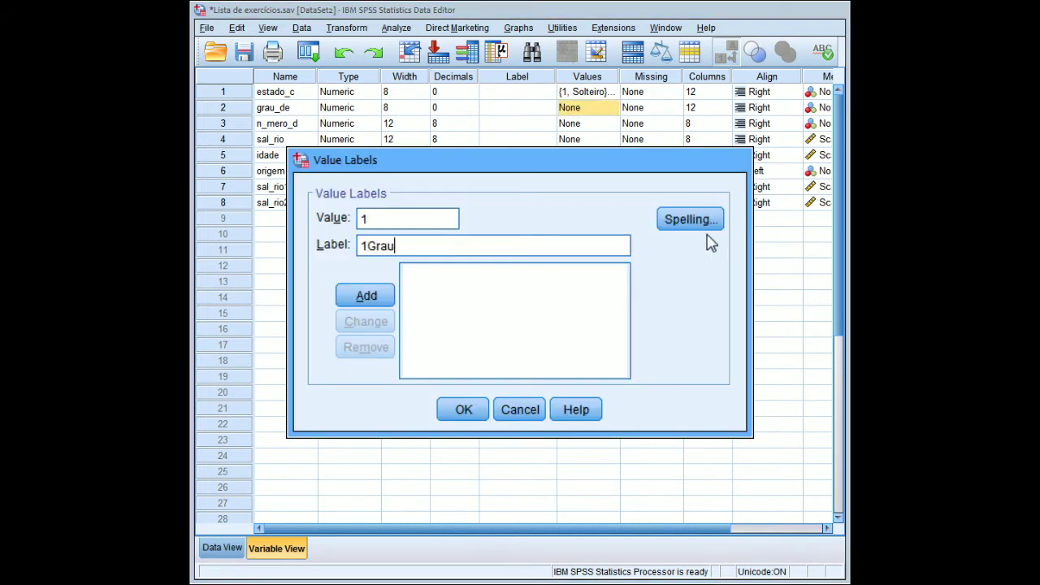
{"action": "key", "text": "Return"}
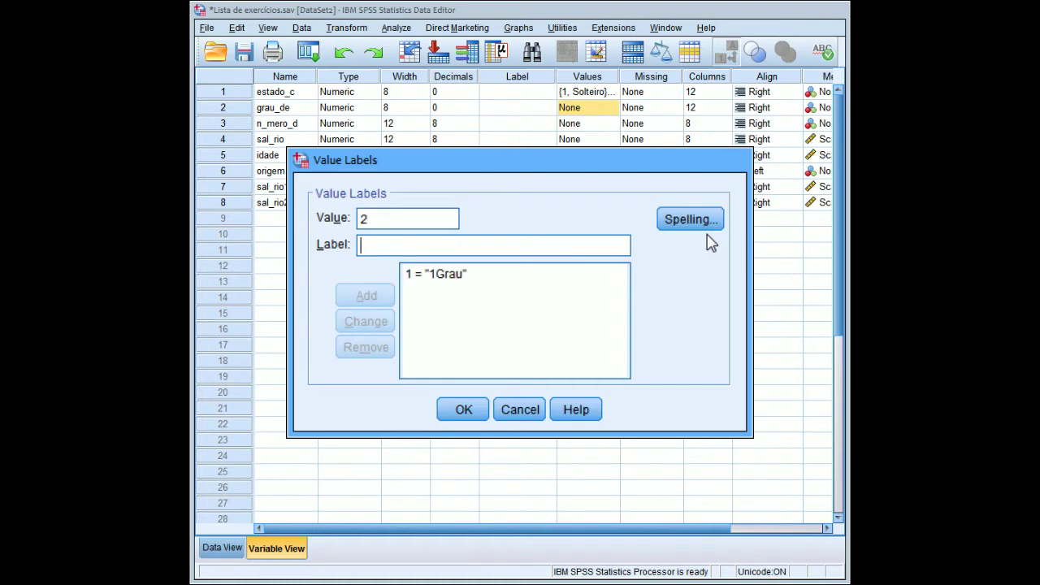
{"action": "key", "text": "Tab"}
{"action": "type", "text": "2Grau"}
{"action": "key", "text": "Return"}
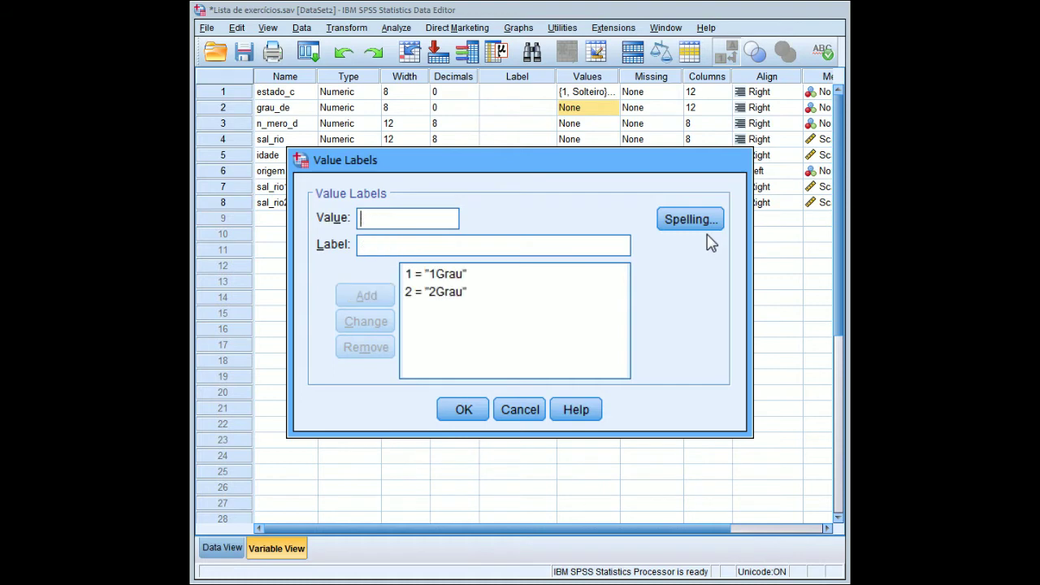
{"action": "key", "text": "Tab"}
{"action": "type", "text": "Super"}
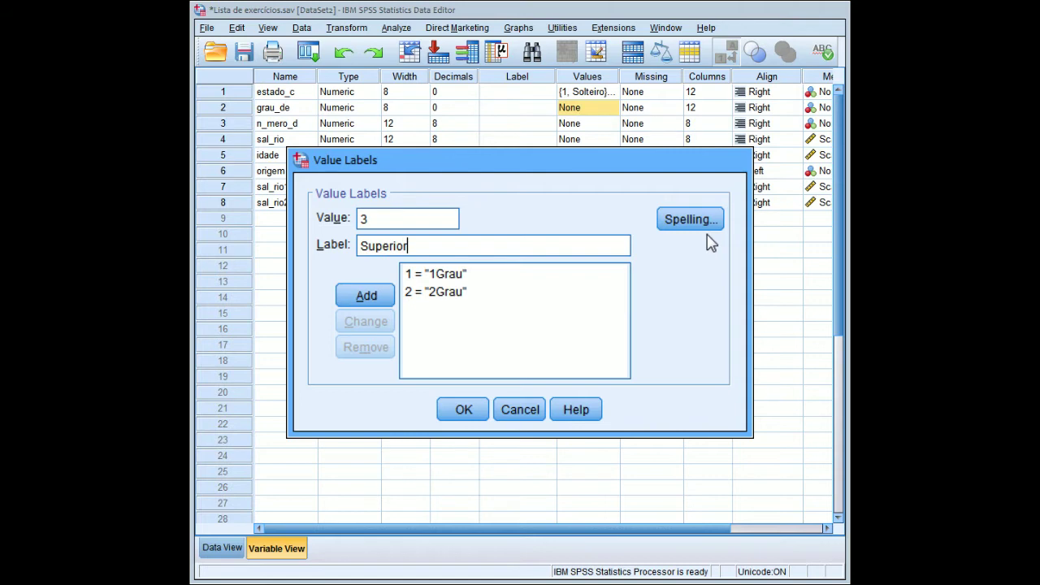
{"action": "key", "text": "Return"}
{"action": "left_click", "coordinate": [463, 409]}
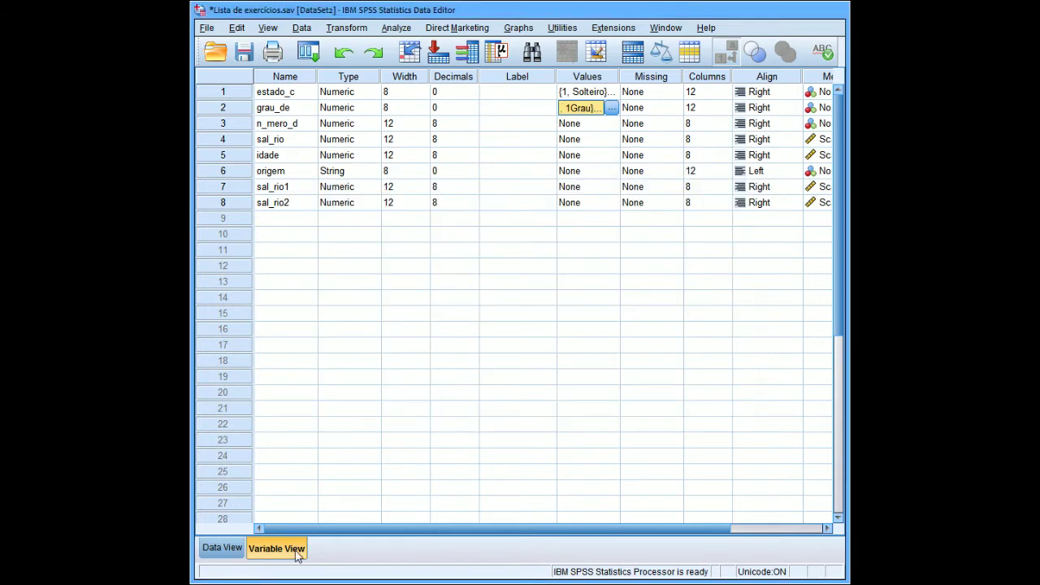
- Toggle the value labels display in Data View to compare the numeric codes with their labels
{"action": "left_click", "coordinate": [222, 547]}
{"action": "left_click", "coordinate": [729, 55]}
{"action": "left_click", "coordinate": [729, 57]}
{"action": "left_click", "coordinate": [729, 57]}
{"action": "left_click", "coordinate": [729, 57]}
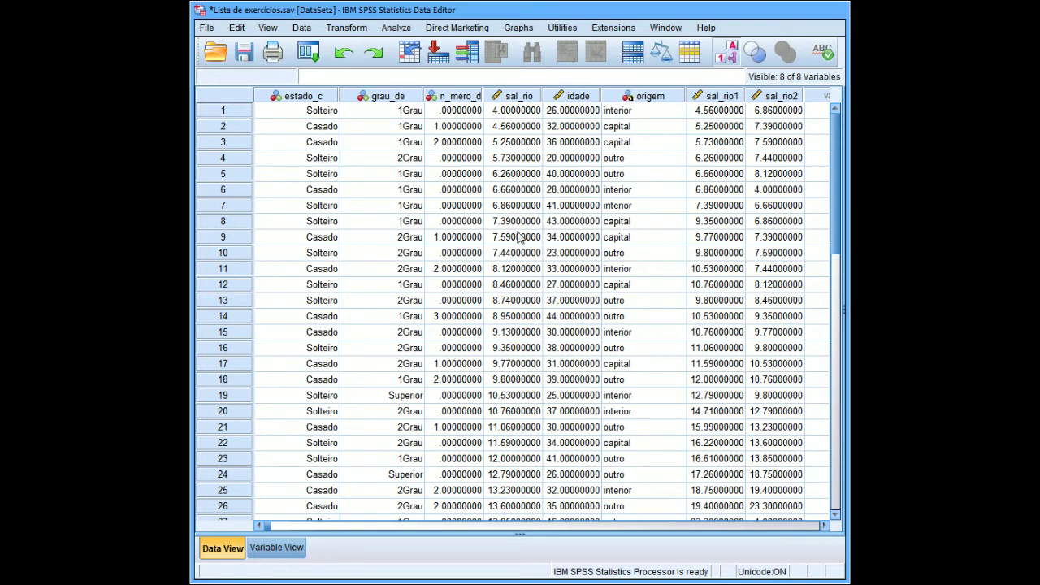
- Replace every interior in the origem column with the code 1
{"action": "left_click", "coordinate": [650, 97]}
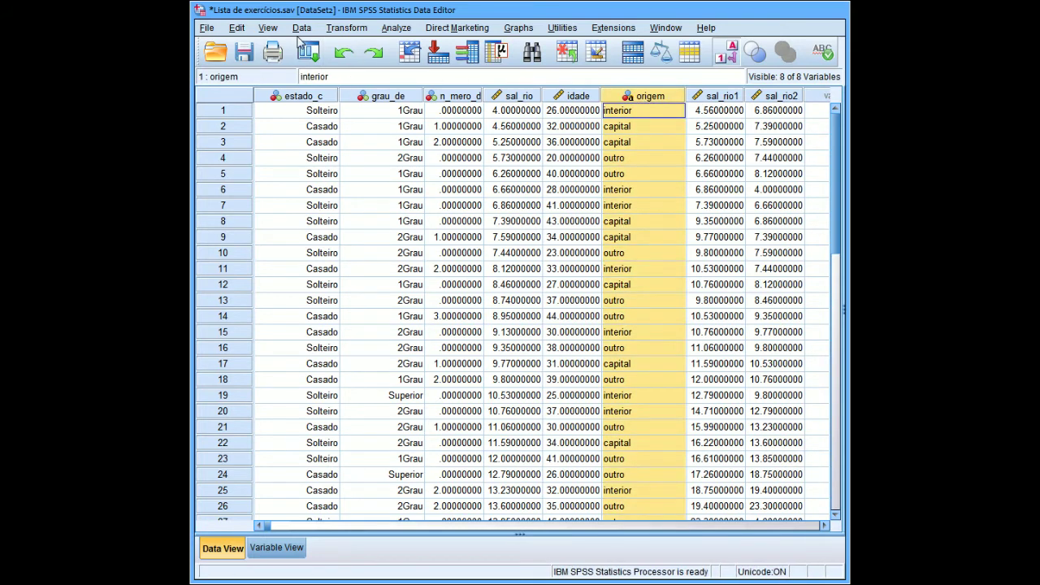
{"action": "left_click", "coordinate": [267, 29]}
{"action": "left_click", "coordinate": [276, 246]}
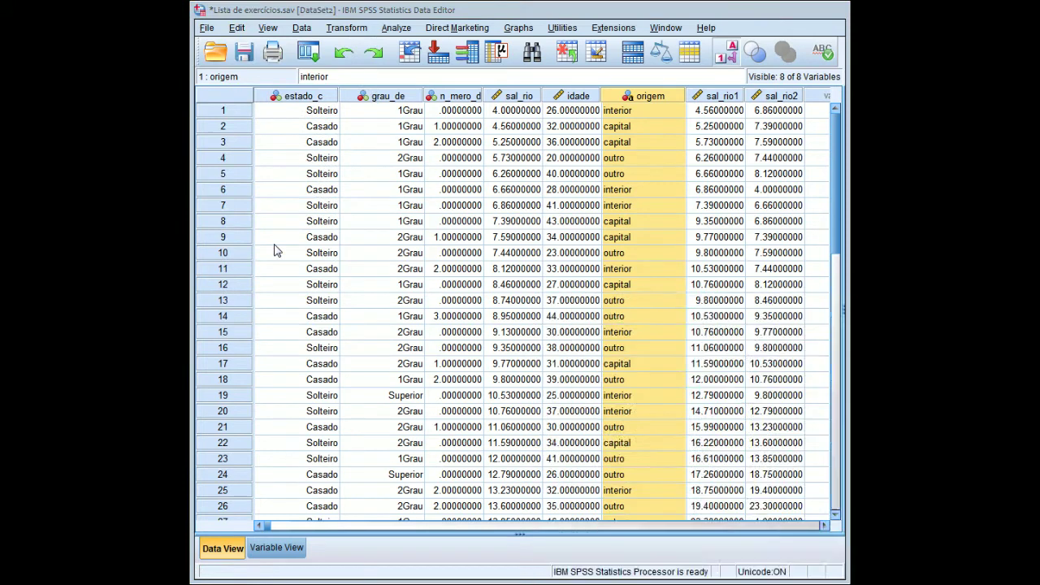
{"action": "type", "text": "in"}
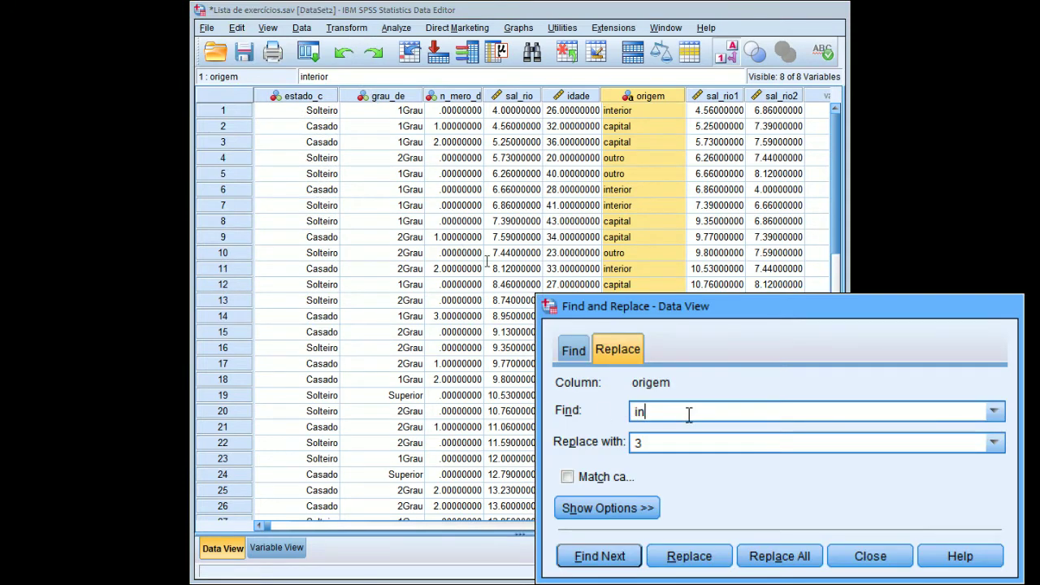
{"action": "type", "text": "ee31"}
{"action": "key", "text": "BackSpace"}
{"action": "key", "text": "BackSpace"}
{"action": "type", "text": "2"}
{"action": "key", "text": "BackSpace"}
{"action": "type", "text": "1"}
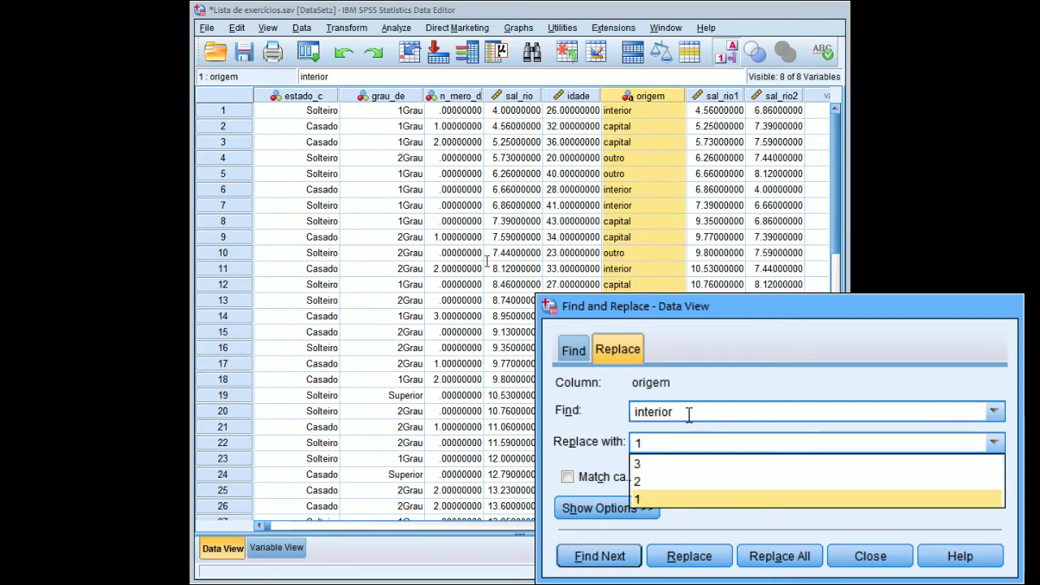
{"action": "left_click", "coordinate": [674, 499]}
{"action": "left_click", "coordinate": [779, 555]}
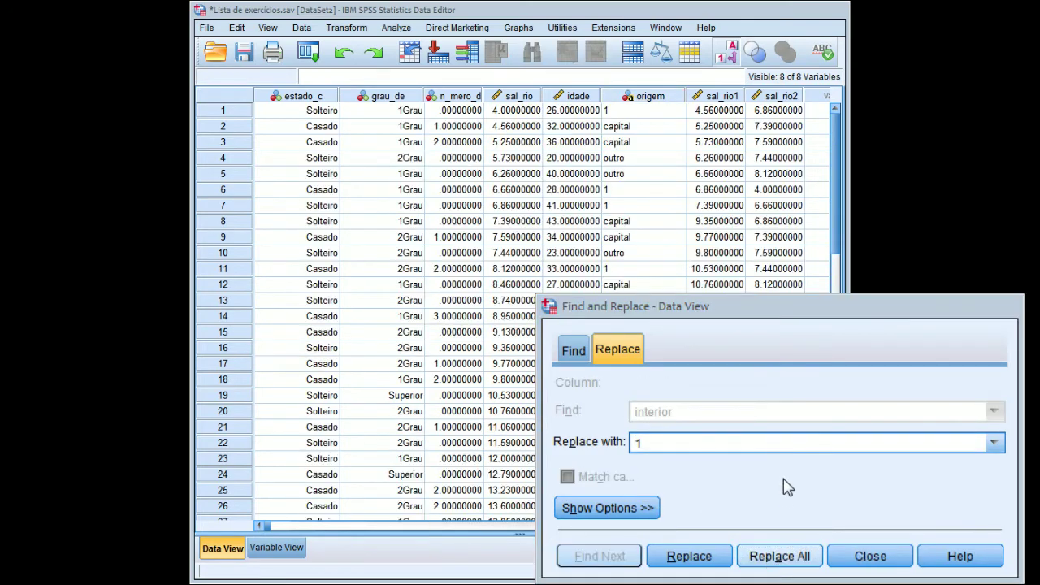
- Replace every capital in the origem column with the code 2
{"action": "left_click_drag", "start_coordinate": [682, 412], "coordinate": [615, 416]}
{"action": "type", "text": "Capi"}
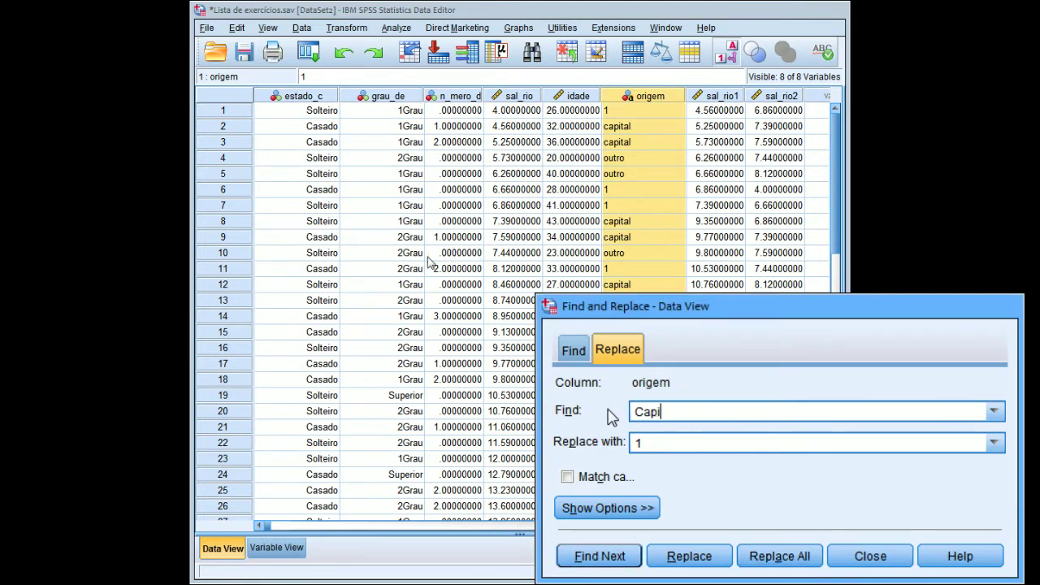
{"action": "type", "text": "t"}
{"action": "key", "text": "BackSpace"}
{"action": "key", "text": "BackSpace"}
{"action": "type", "text": "ca"}
{"action": "key", "text": "BackSpace"}
{"action": "key", "text": "BackSpace"}
{"action": "type", "text": "2"}
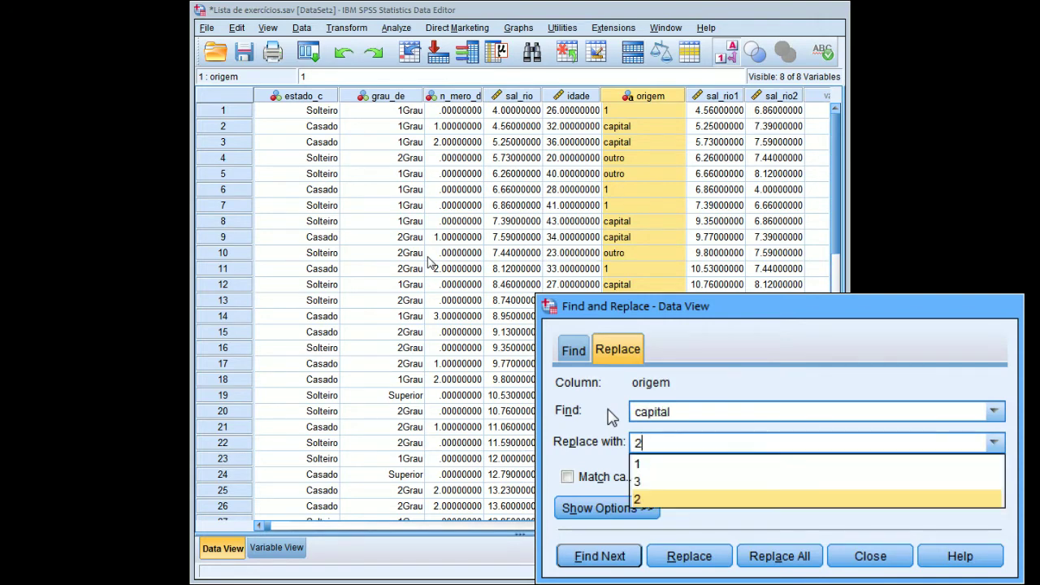
{"action": "left_click", "coordinate": [646, 499]}
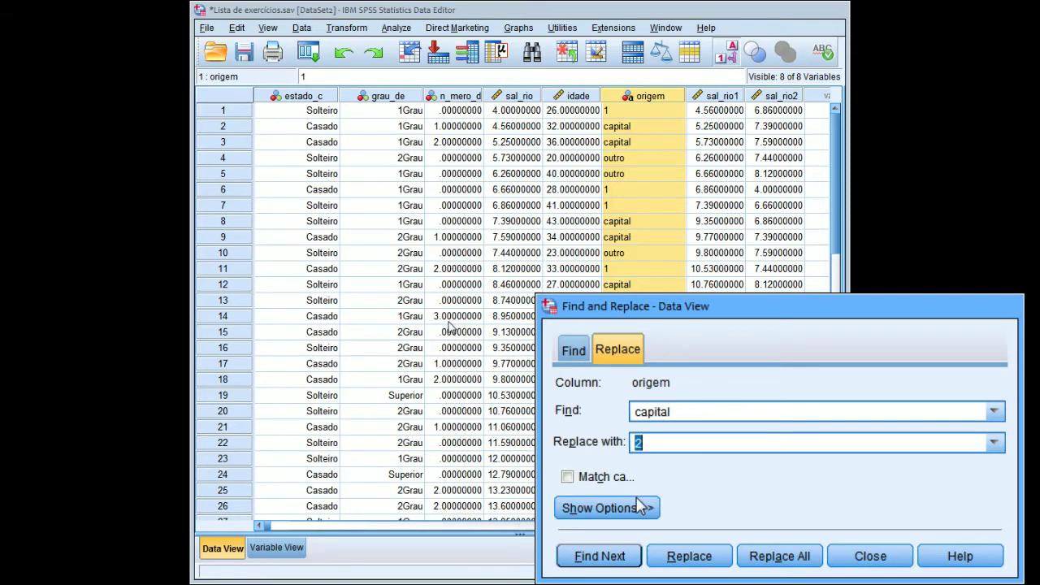
{"action": "left_click", "coordinate": [766, 556]}
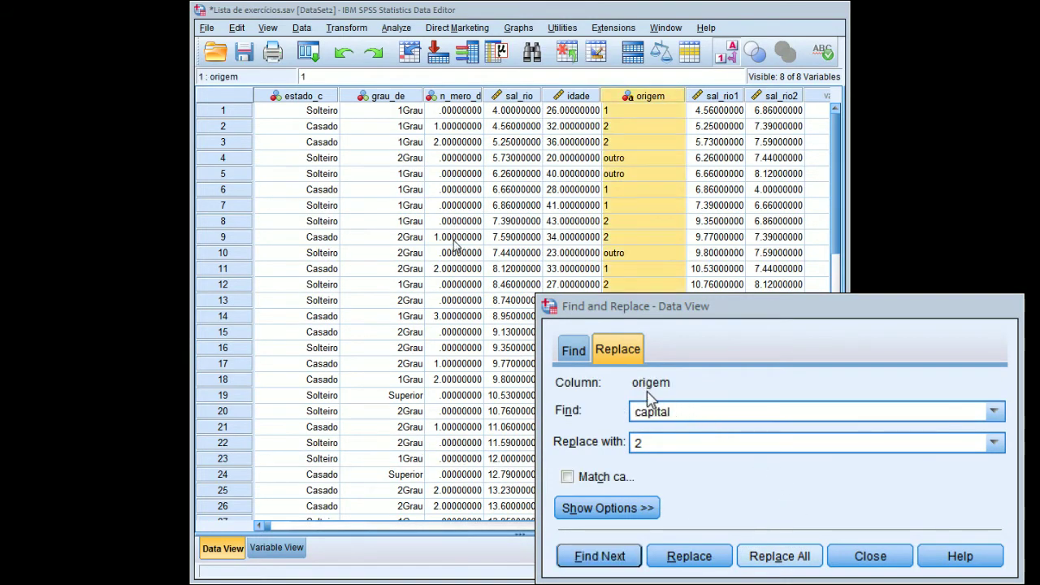
- Replace every outro in the origem column with the code 3 and close Find and Replace
{"action": "double_click", "coordinate": [654, 412]}
{"action": "type", "text": "outro"}
{"action": "left_click", "coordinate": [650, 443]}
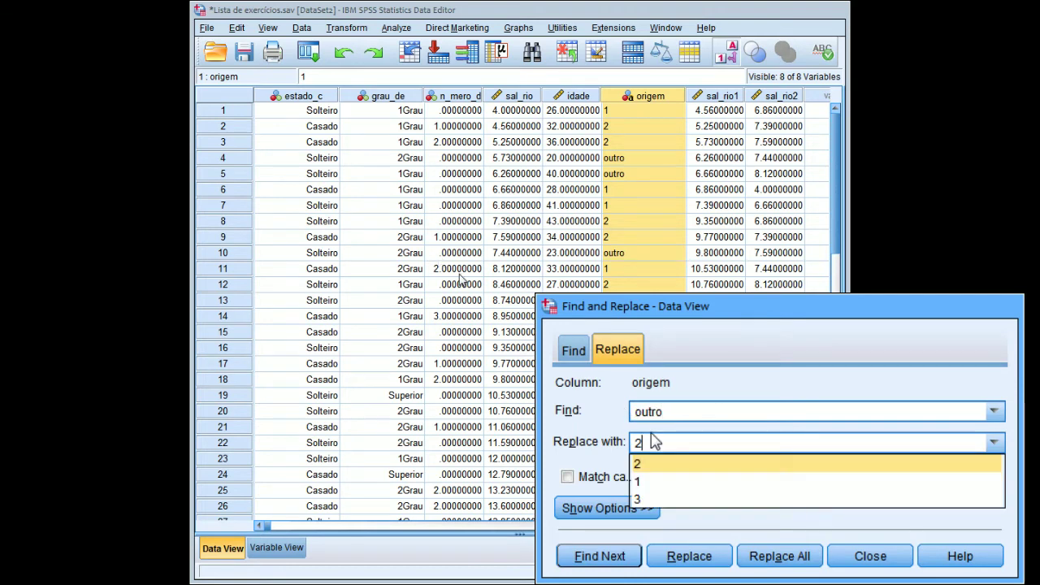
{"action": "type", "text": "3"}
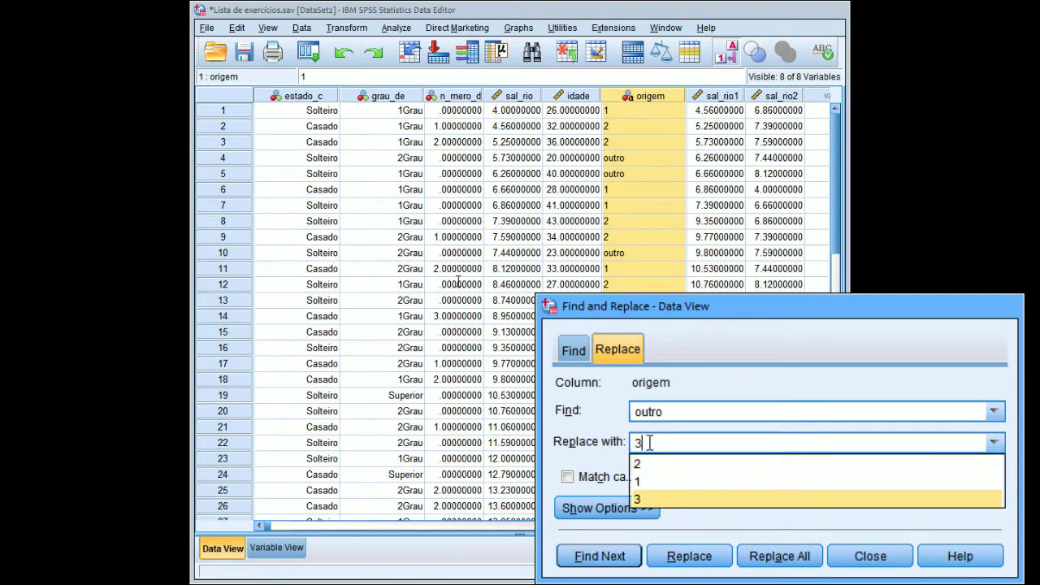
{"action": "left_click", "coordinate": [675, 499]}
{"action": "left_click", "coordinate": [779, 555]}
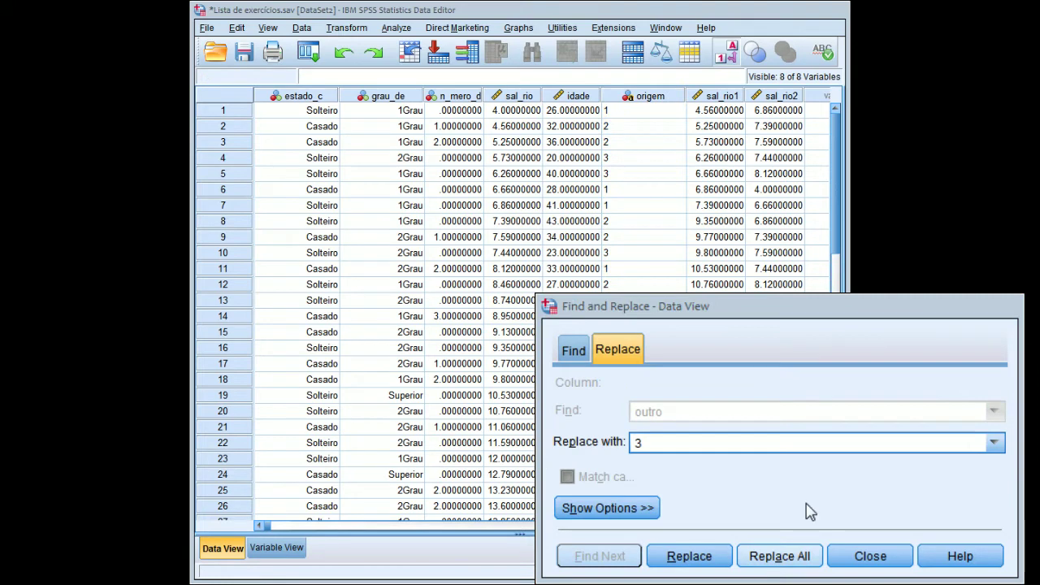
{"action": "left_click", "coordinate": [865, 556]}
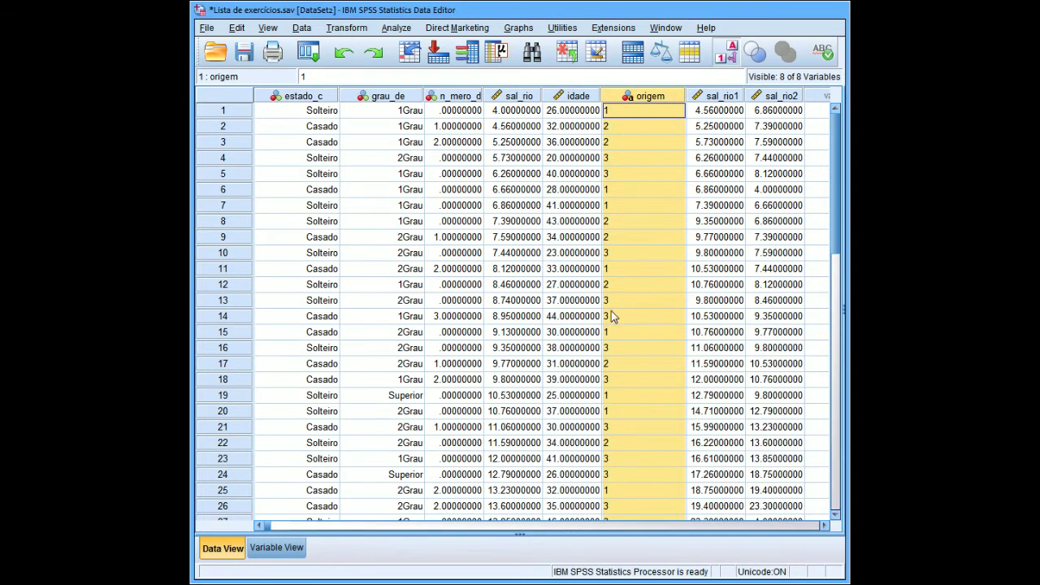
- Set the variable type of origem to Numeric in Variable View
{"action": "left_click", "coordinate": [276, 547]}
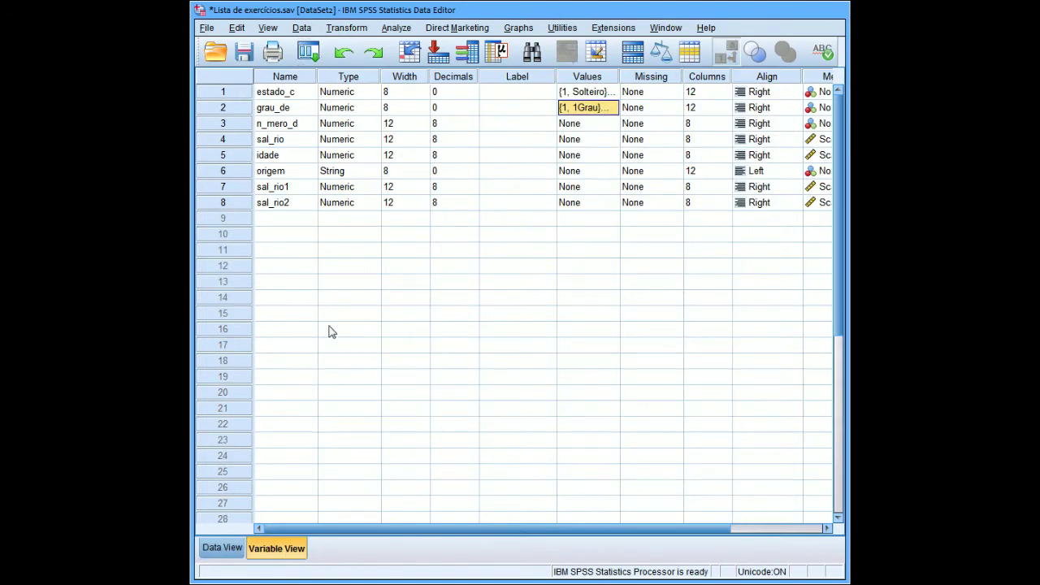
{"action": "left_click", "coordinate": [374, 172]}
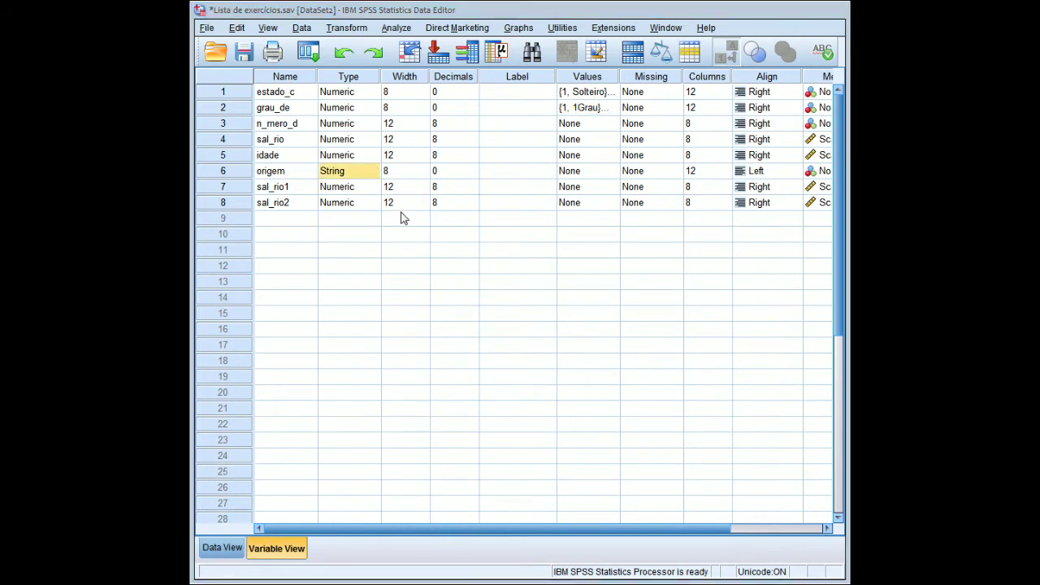
{"action": "key", "text": "ctrl+v"}
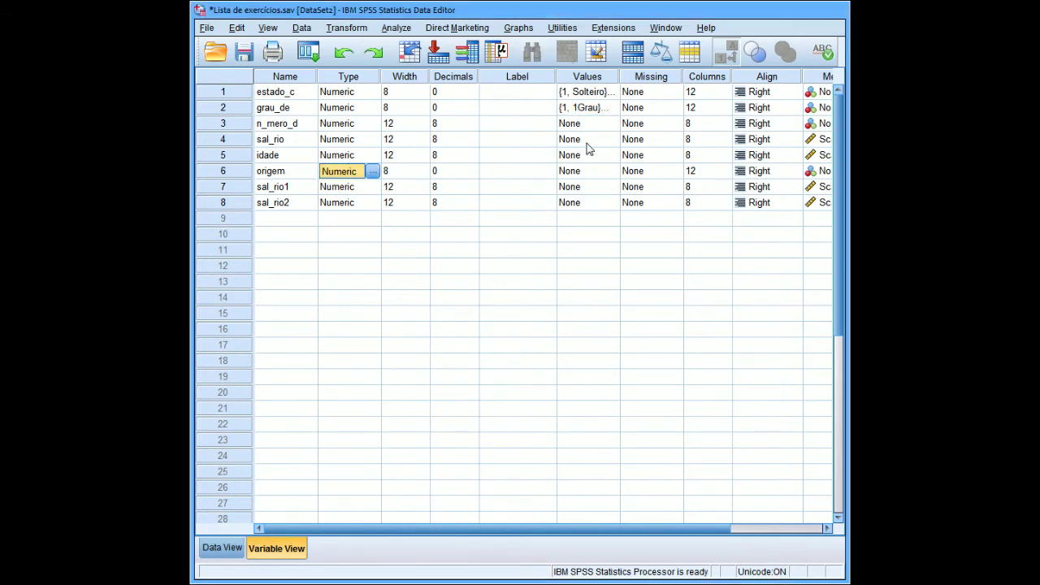
- Assign value labels to origem: 1 = Interior, 2 = Capital and 3 = Outros, and return to Data View
{"action": "left_click", "coordinate": [611, 173]}
{"action": "left_click", "coordinate": [613, 171]}
{"action": "type", "text": "1"}
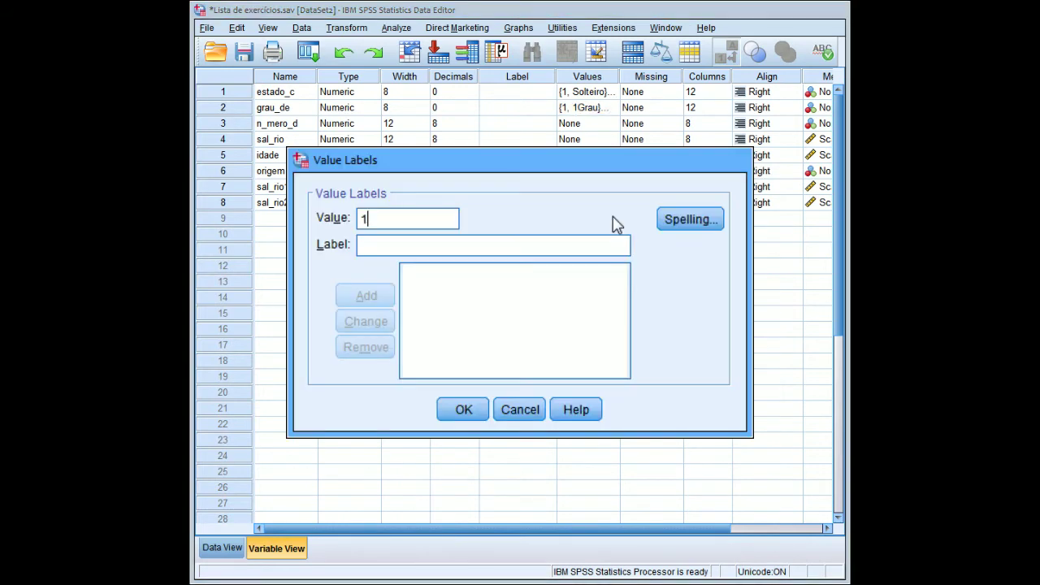
{"action": "type", "text": "Inteiro"}
{"action": "key", "text": "BackSpace"}
{"action": "key", "text": "BackSpace"}
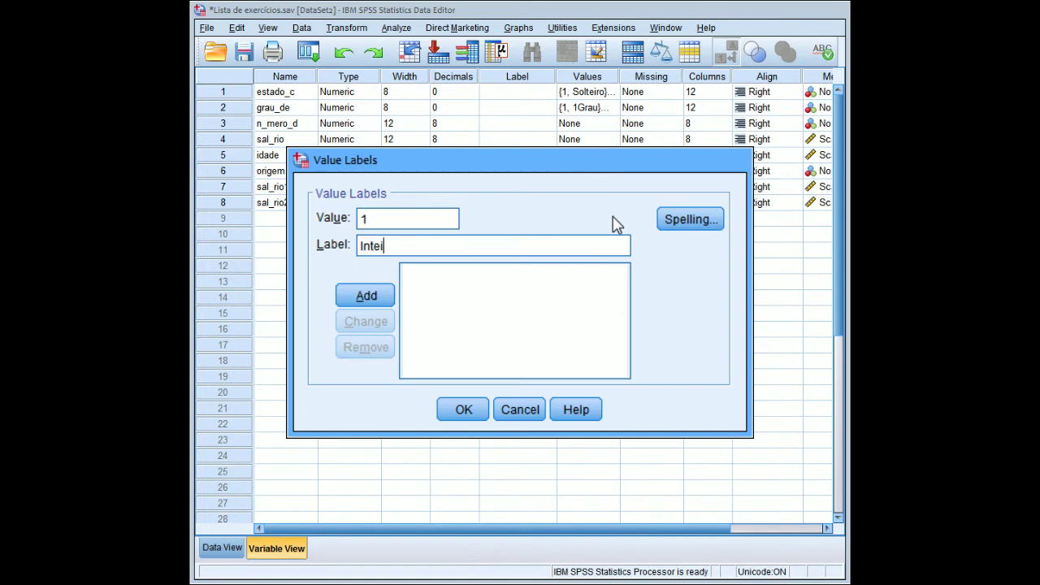
{"action": "key", "text": "Return"}
{"action": "type", "text": "2"}
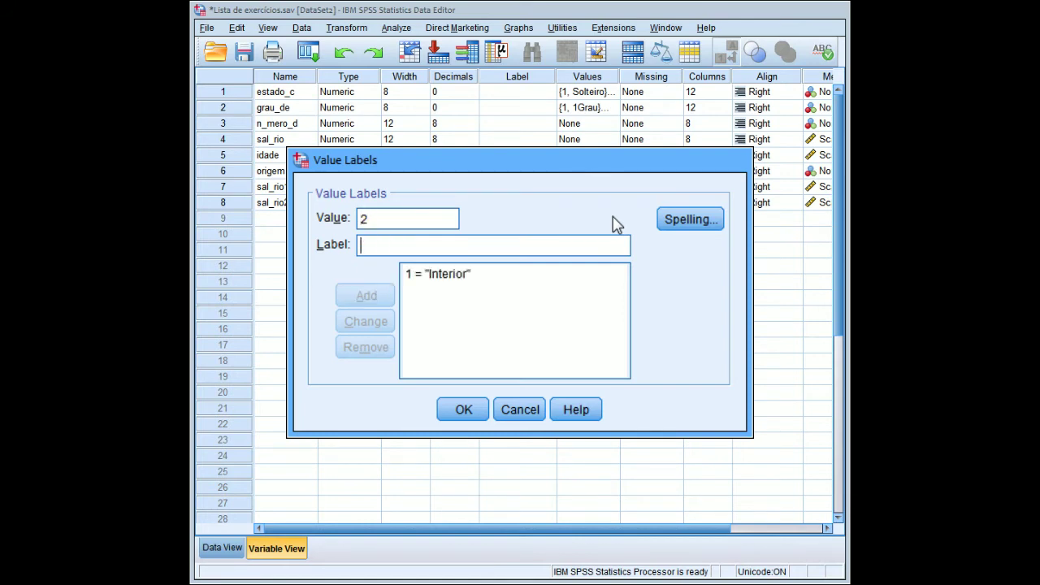
{"action": "type", "text": "Capital"}
{"action": "key", "text": "Return"}
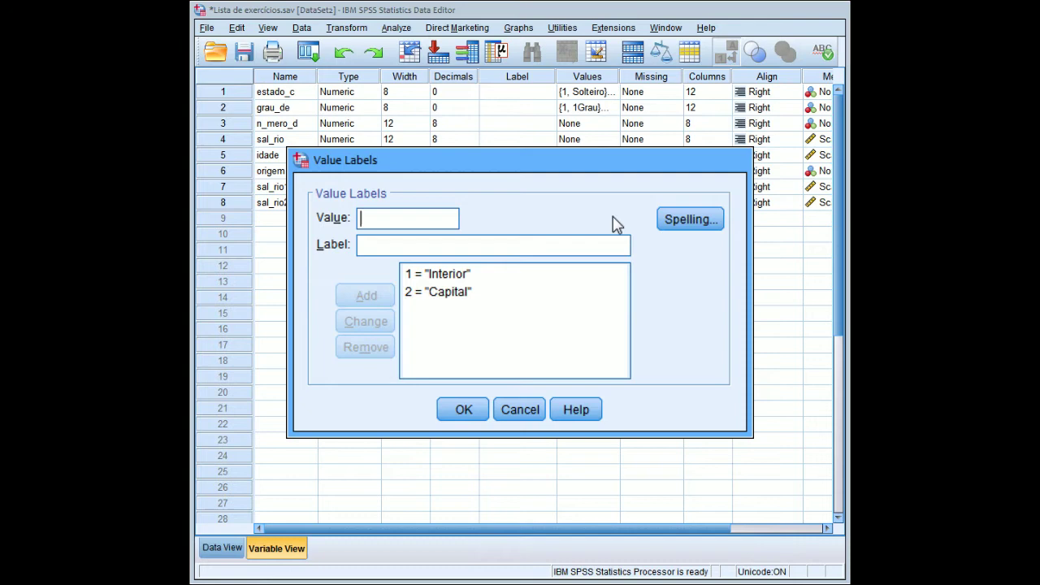
{"action": "type", "text": "Outros"}
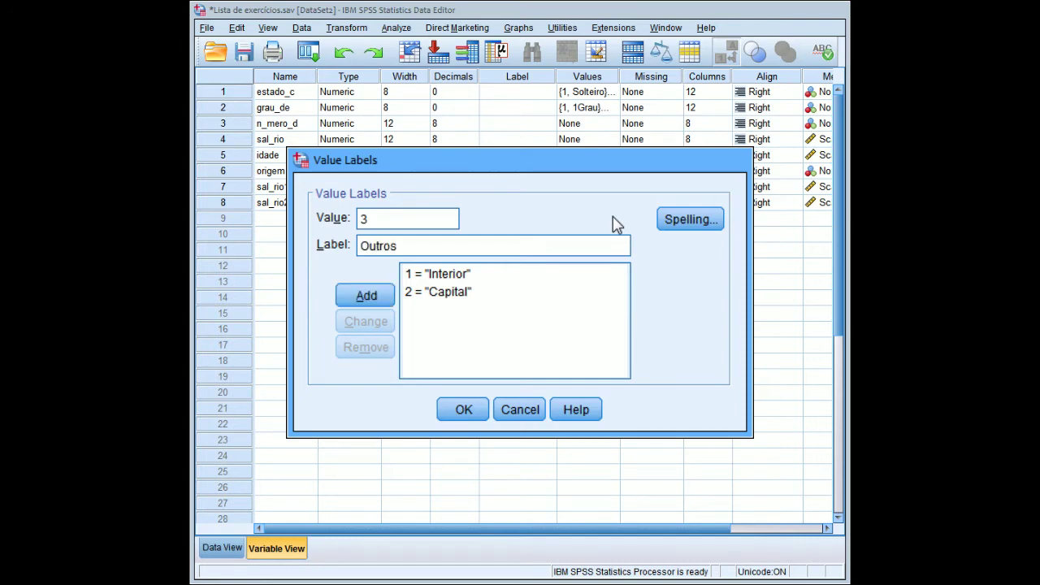
{"action": "left_click", "coordinate": [367, 295]}
{"action": "left_click", "coordinate": [452, 409]}
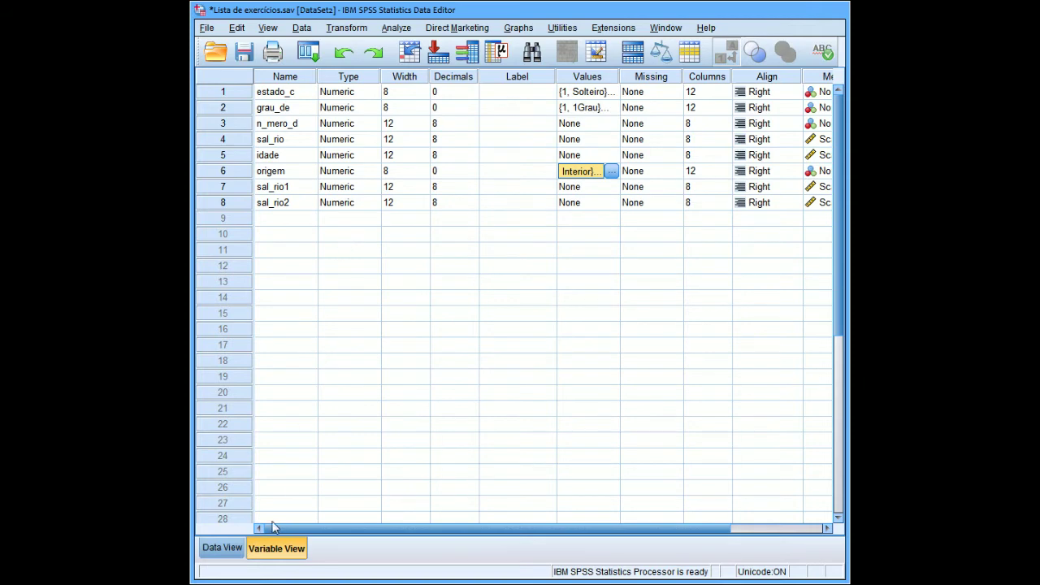
{"action": "left_click", "coordinate": [233, 554]}
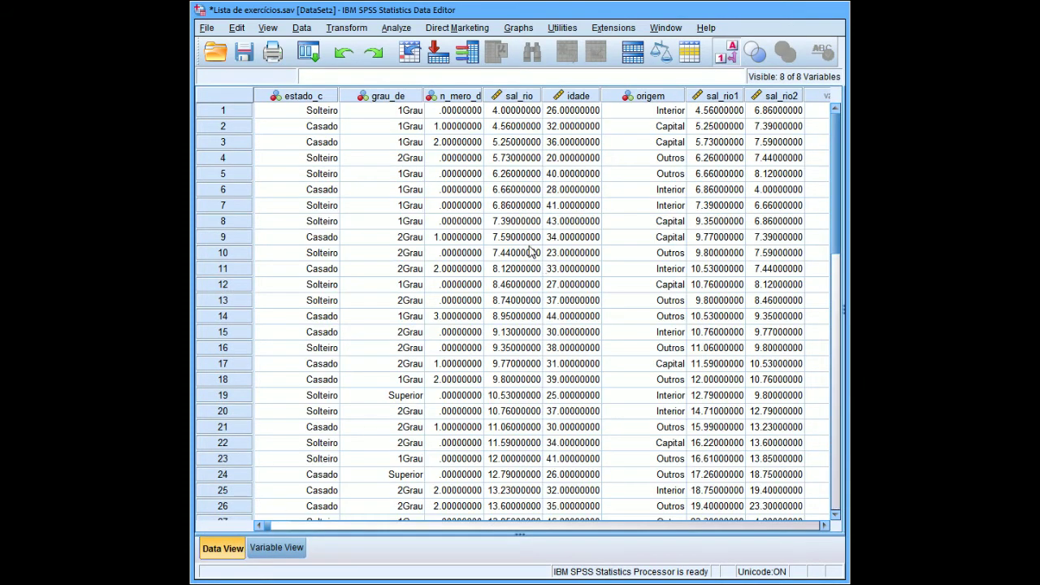
{"action": "left_click", "coordinate": [396, 28]}
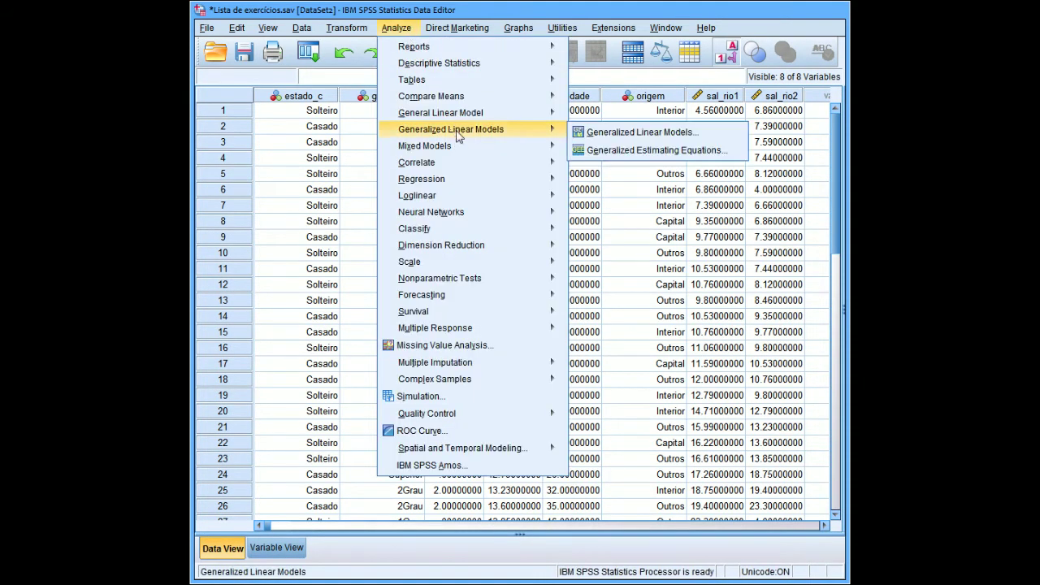
{"action": "left_click", "coordinate": [639, 194]}
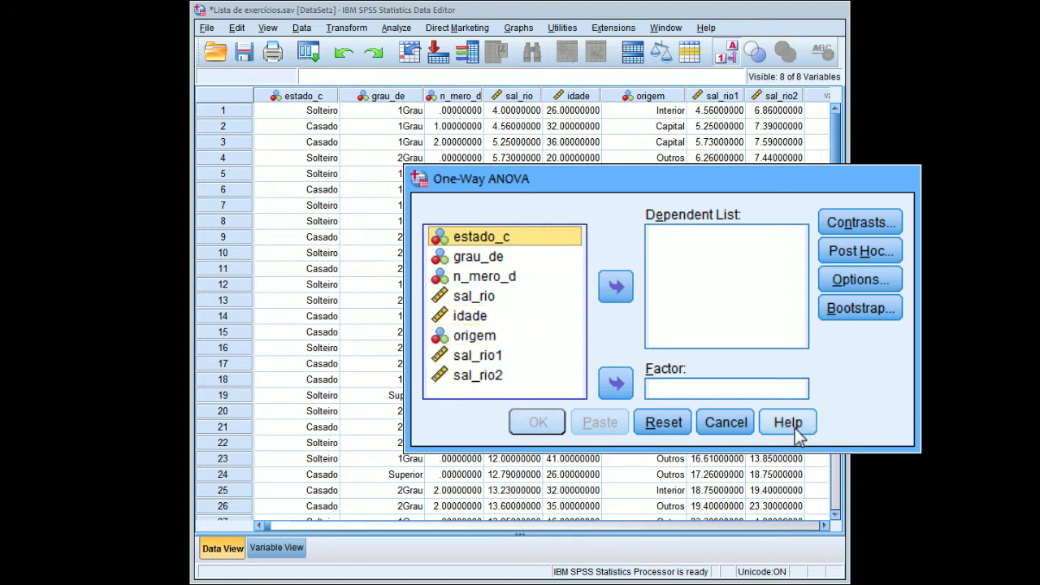
{"action": "left_click", "coordinate": [742, 422]}
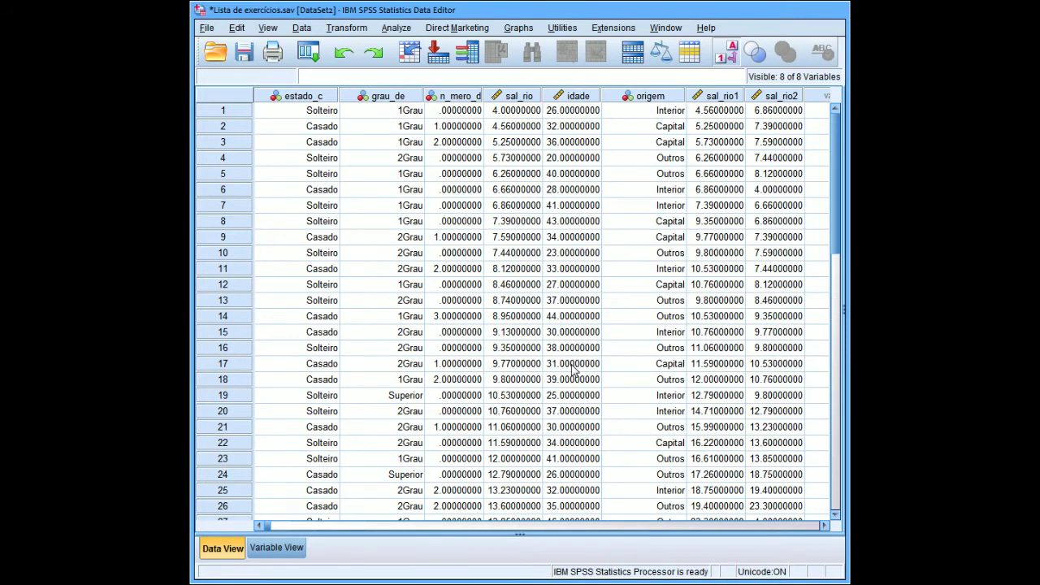
- Select the n_mero_d column and open the definition of idade in Variable View
{"action": "left_click", "coordinate": [456, 97]}
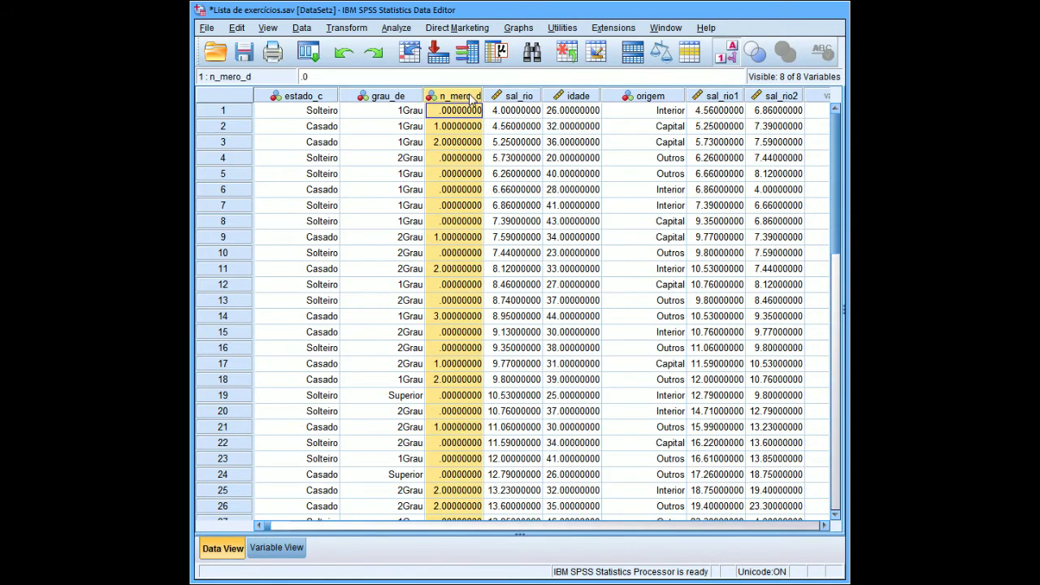
{"action": "double_click", "coordinate": [574, 99]}
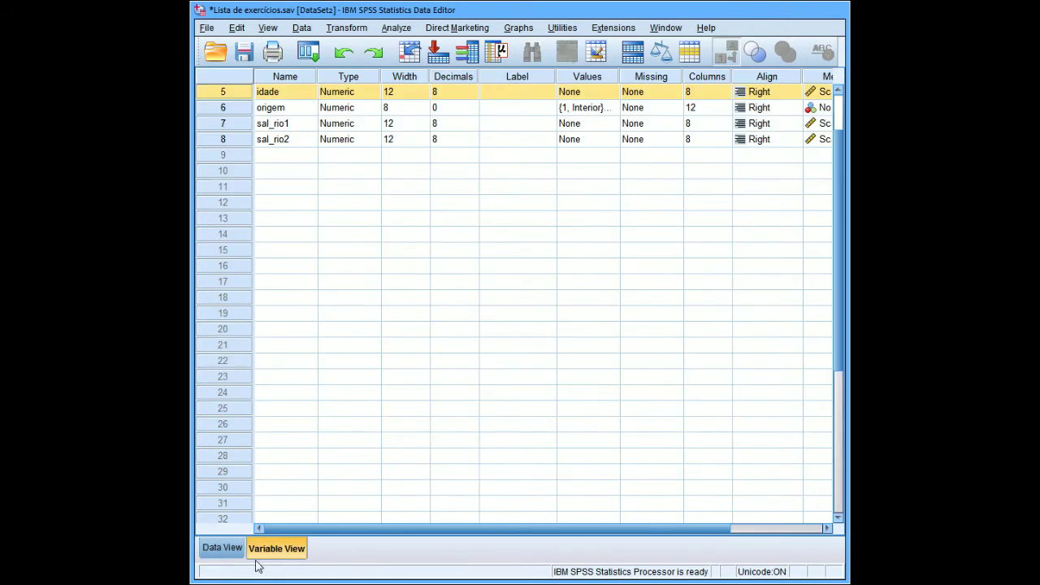
- Set the number of decimals to 1 for n_mero_d, sal_rio and idade in Variable View
{"action": "left_click", "coordinate": [221, 547]}
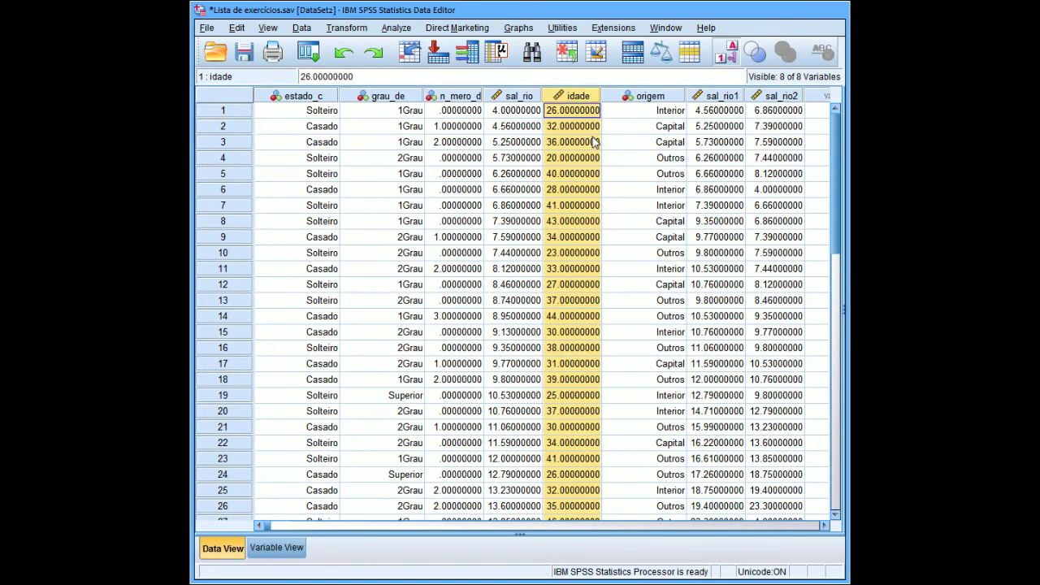
{"action": "left_click", "coordinate": [276, 547]}
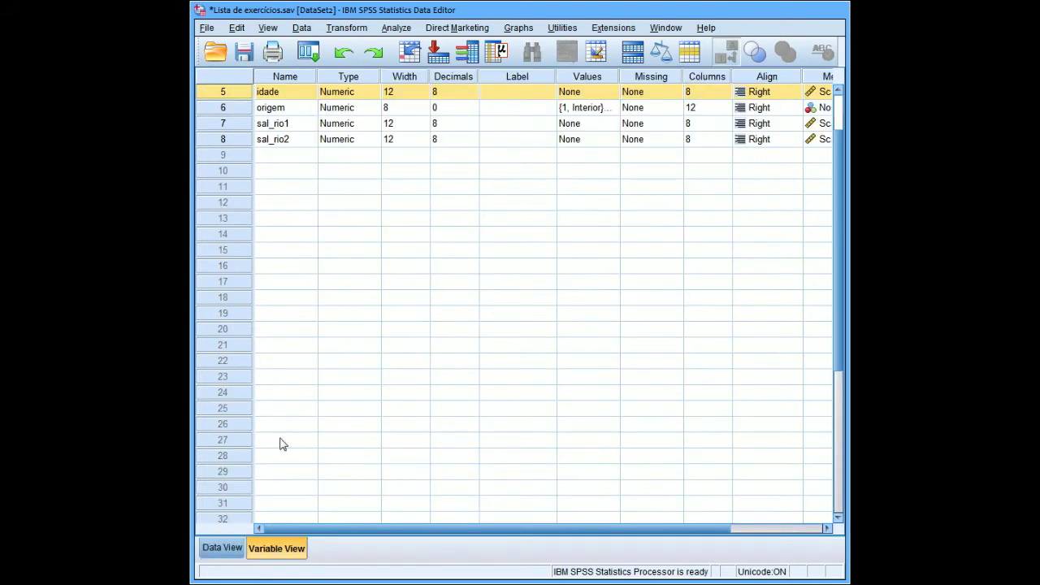
{"action": "scroll", "coordinate": [309, 203], "scroll_direction": "up", "scroll_amount": 2}
{"action": "left_click", "coordinate": [301, 125]}
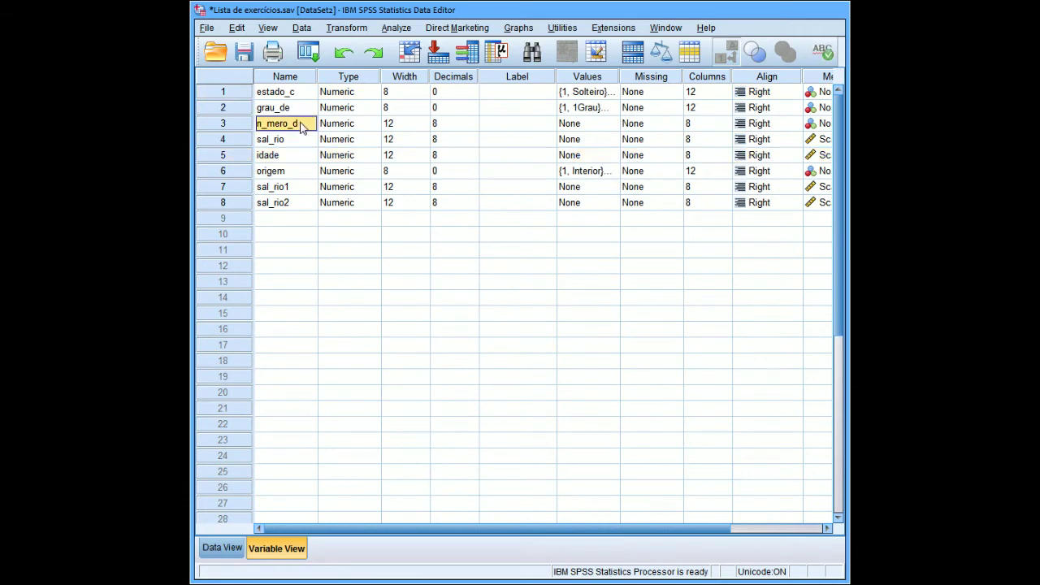
{"action": "left_click", "coordinate": [443, 123]}
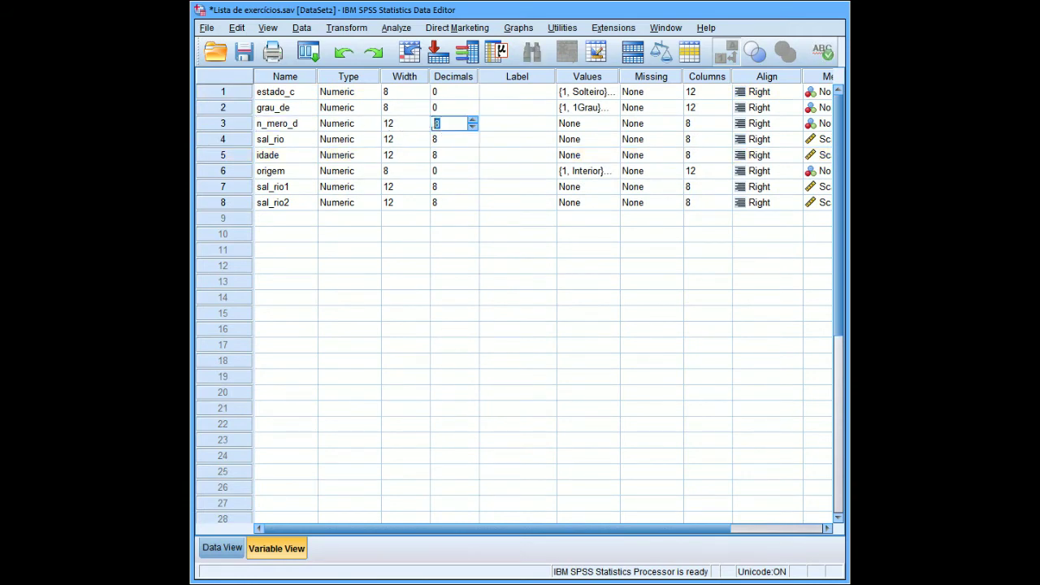
{"action": "left_click", "coordinate": [450, 121]}
{"action": "left_click", "coordinate": [456, 138]}
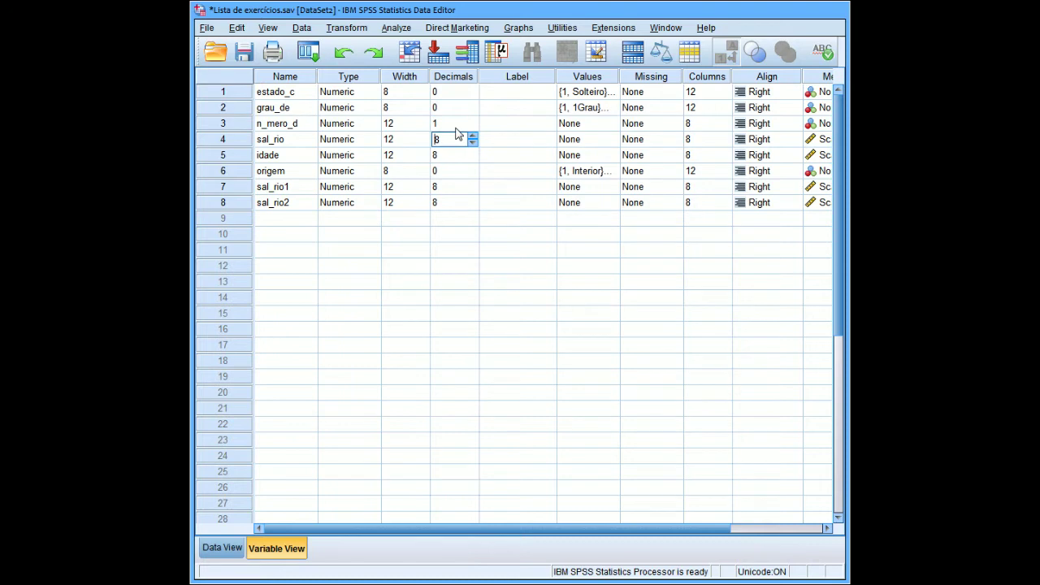
{"action": "key", "text": "Return"}
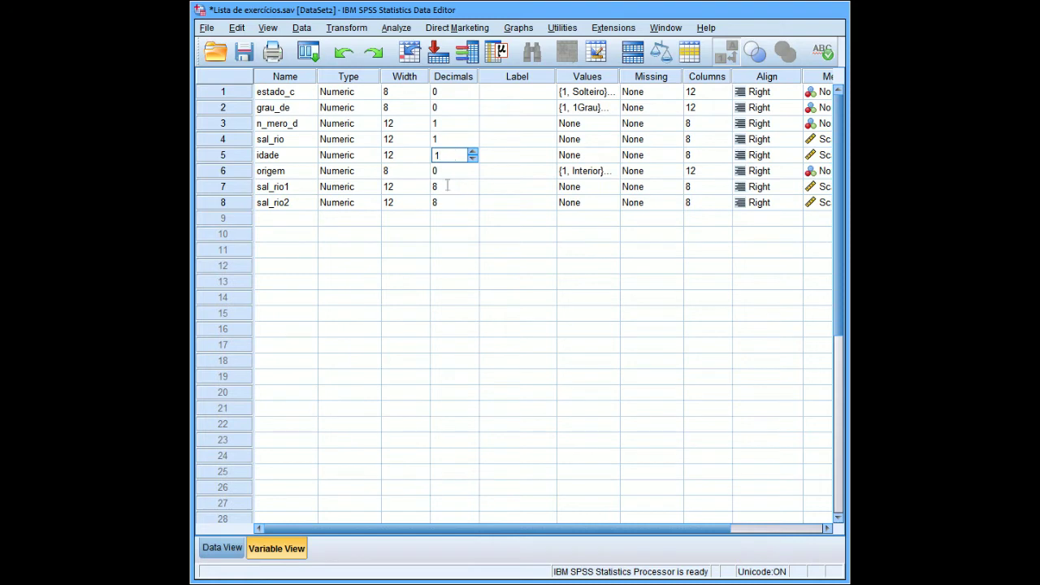
- Set the number of decimals to 2 for sal_rio1 and sal_rio2, and return to Data View
{"action": "left_click", "coordinate": [446, 185]}
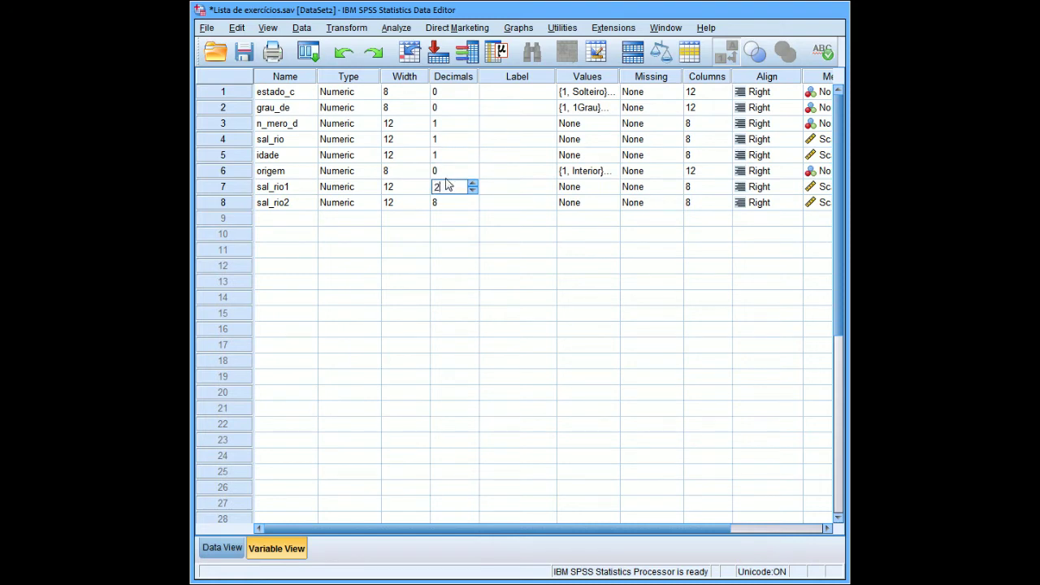
{"action": "left_click", "coordinate": [439, 202]}
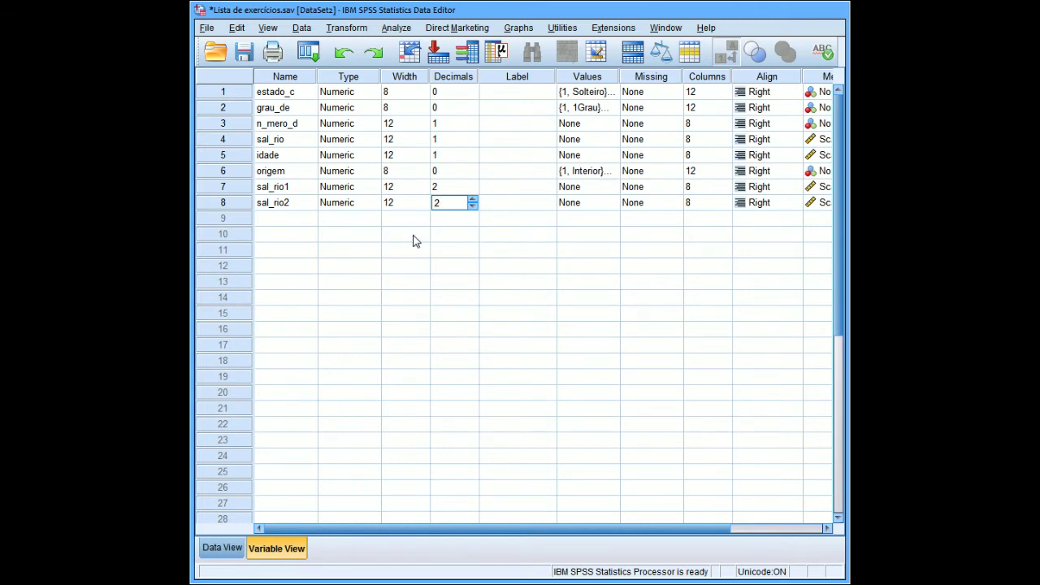
{"action": "left_click", "coordinate": [415, 234]}
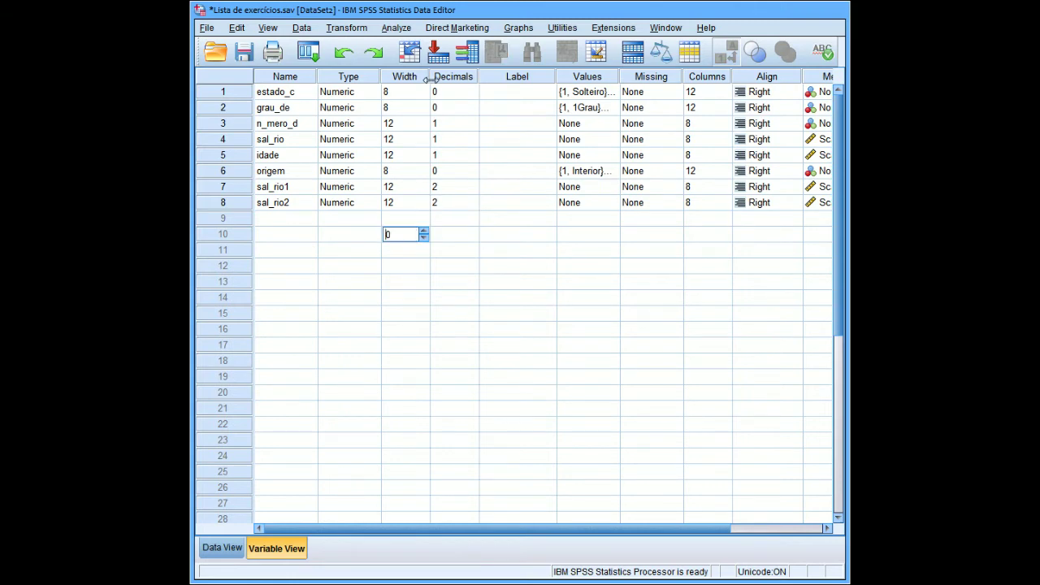
{"action": "left_click", "coordinate": [222, 548]}
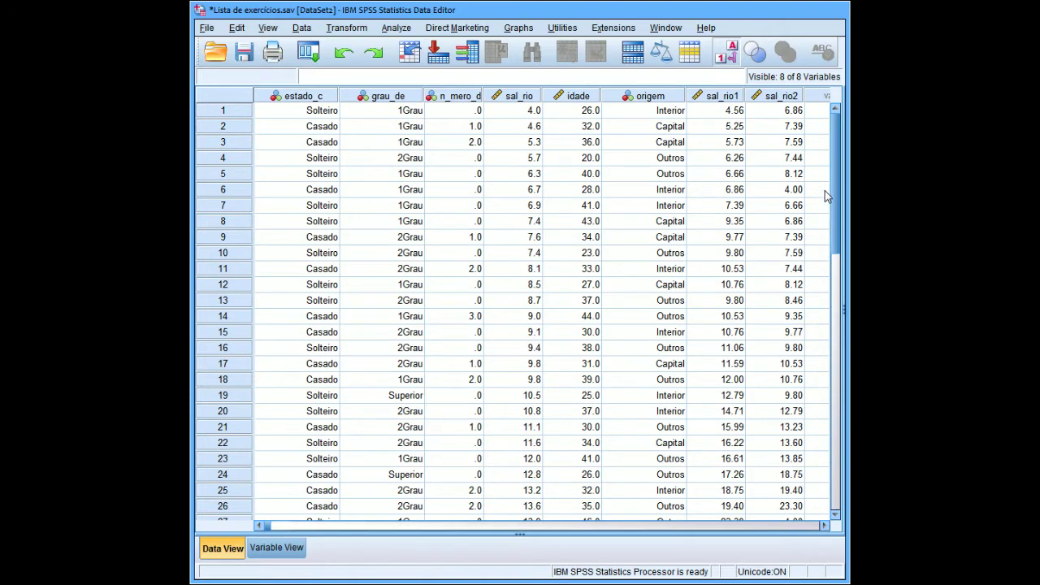
{"action": "mouse_move", "coordinate": [834, 170]}
{"action": "left_mouse_down"}
{"action": "mouse_move", "coordinate": [834, 276]}
{"action": "mouse_move", "coordinate": [835, 150]}
{"action": "left_mouse_up"}
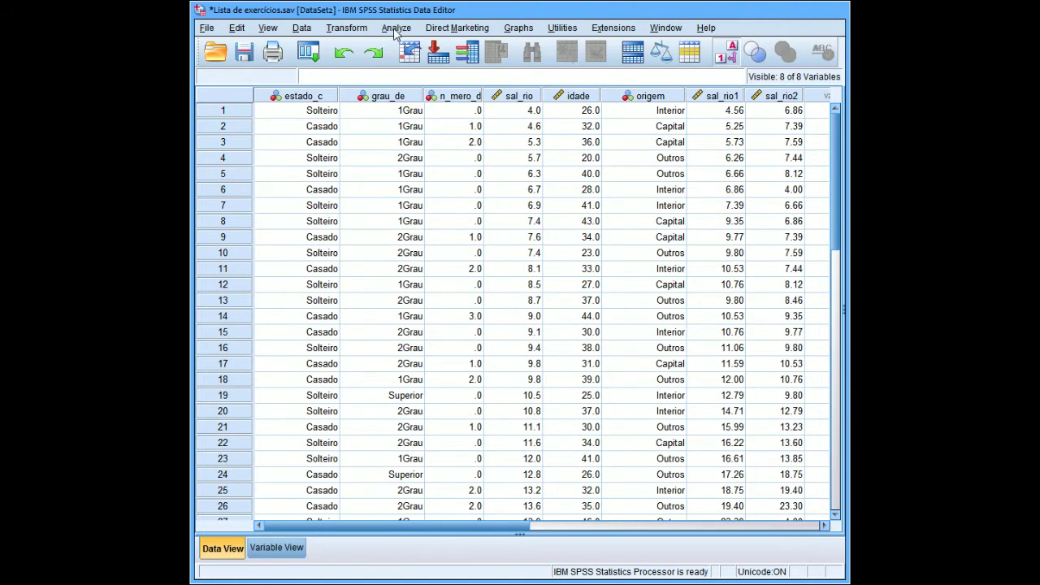
- Open the Frequencies procedure from the descriptive statistics and place its dialog over the data
{"action": "left_click", "coordinate": [505, 96]}
{"action": "left_click", "coordinate": [569, 96]}
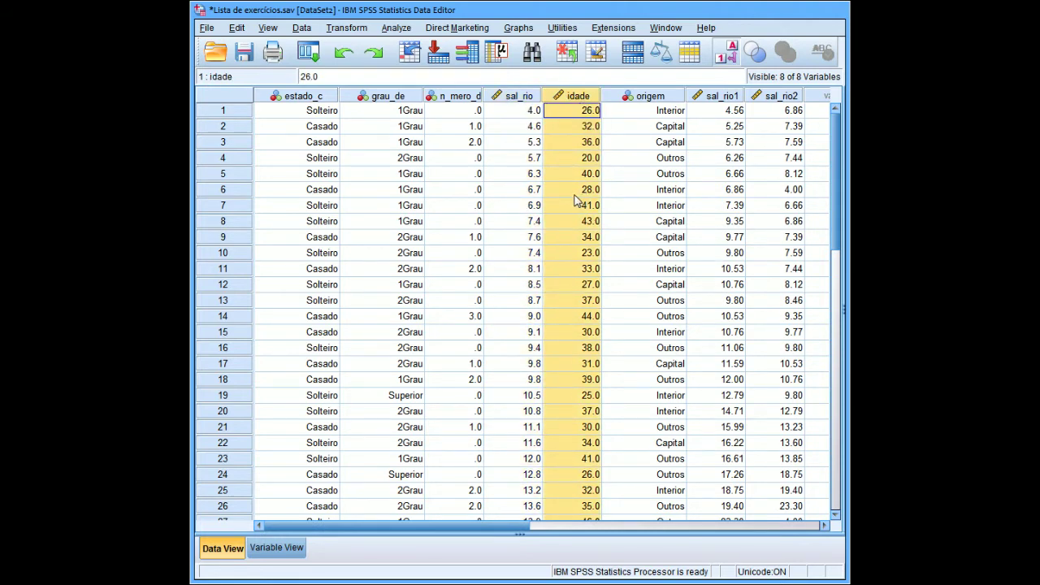
{"action": "left_click", "coordinate": [395, 29]}
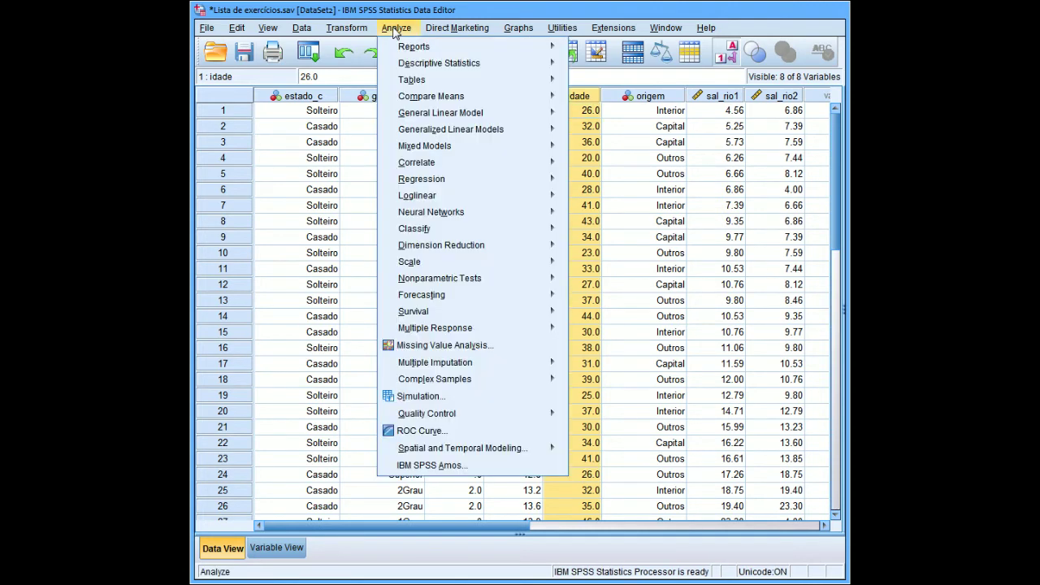
{"action": "mouse_move", "coordinate": [428, 71]}
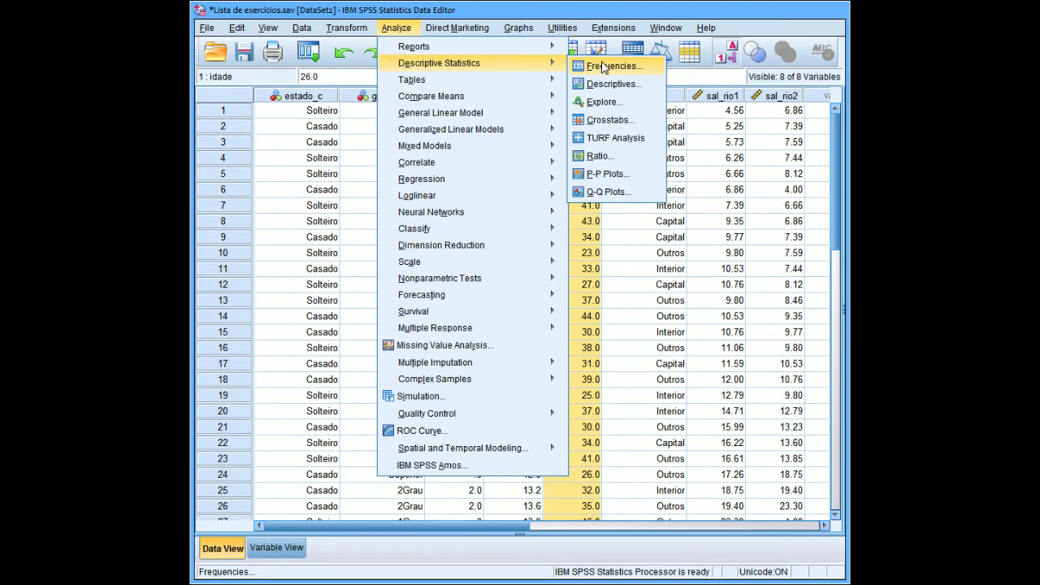
{"action": "left_click", "coordinate": [603, 67]}
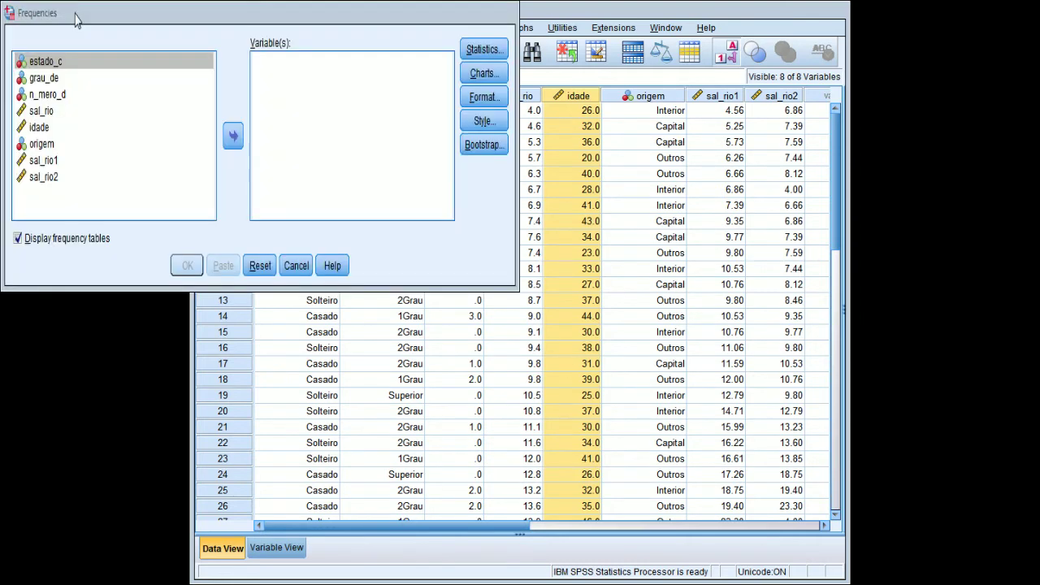
{"action": "left_click_drag", "start_coordinate": [147, 19], "coordinate": [107, 56]}
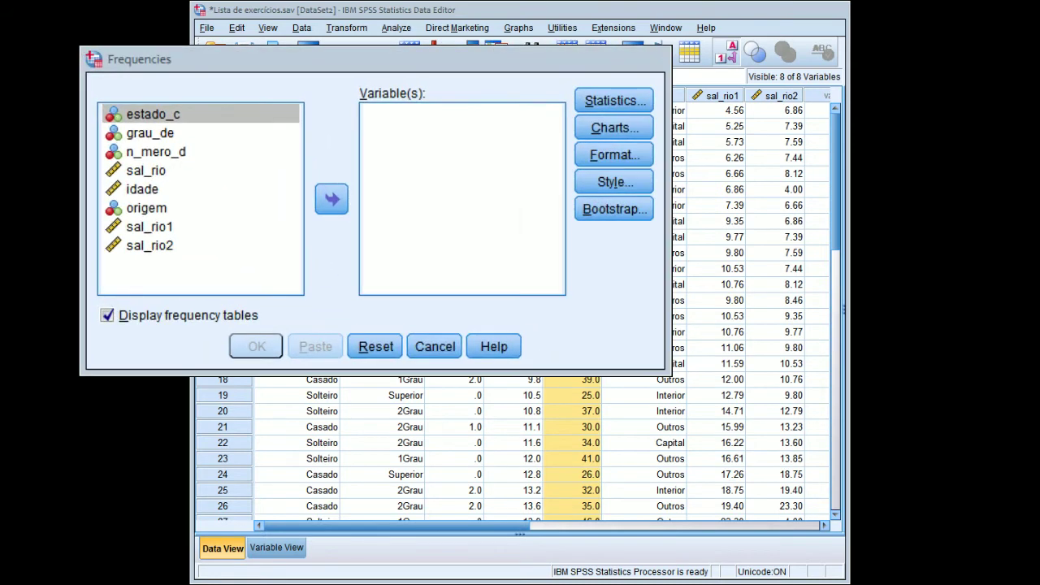
{"action": "left_click", "coordinate": [394, 29]}
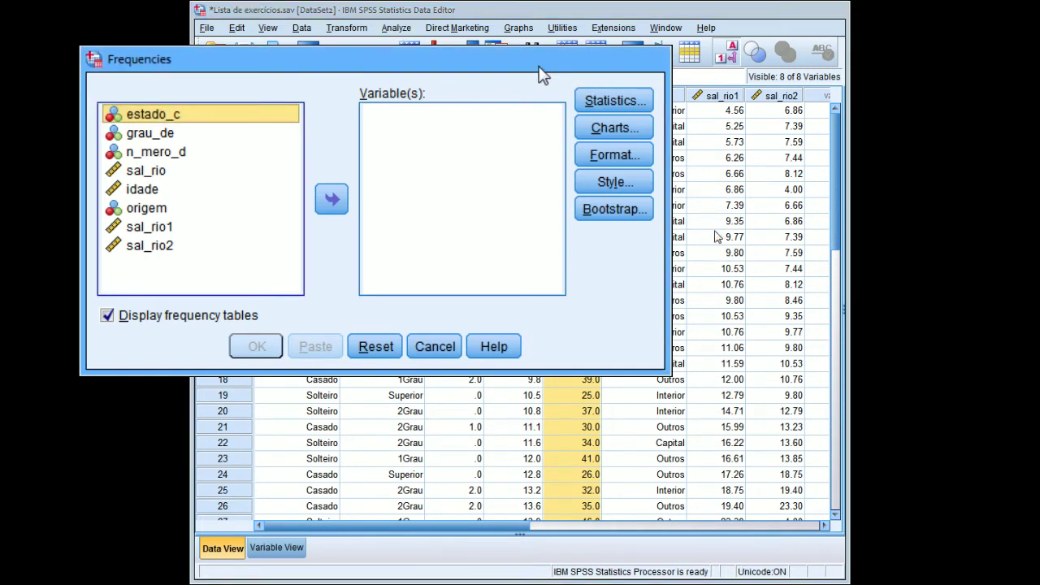
- Add estado_c, grau_de and origem as the Frequencies variables and run the analysis with frequency tables
{"action": "left_click", "coordinate": [194, 125]}
{"action": "left_click", "coordinate": [329, 198]}
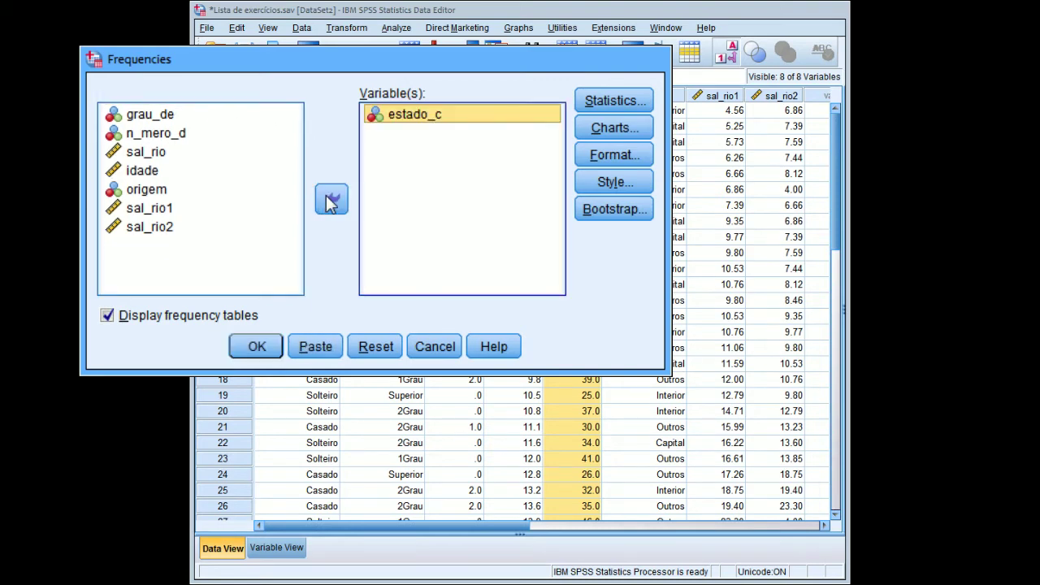
{"action": "left_click", "coordinate": [156, 119]}
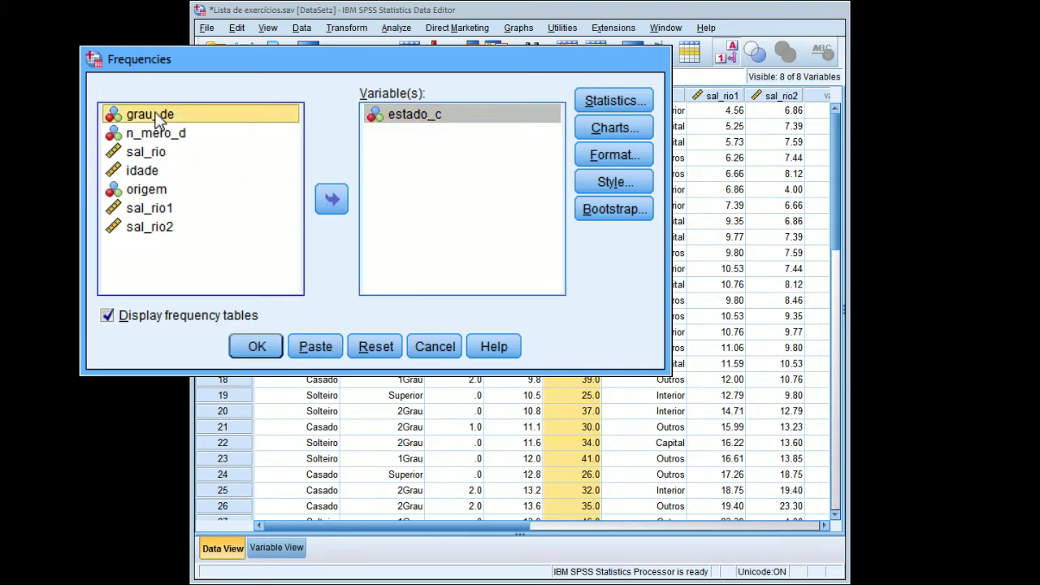
{"action": "left_click", "coordinate": [327, 201]}
{"action": "left_click", "coordinate": [150, 172]}
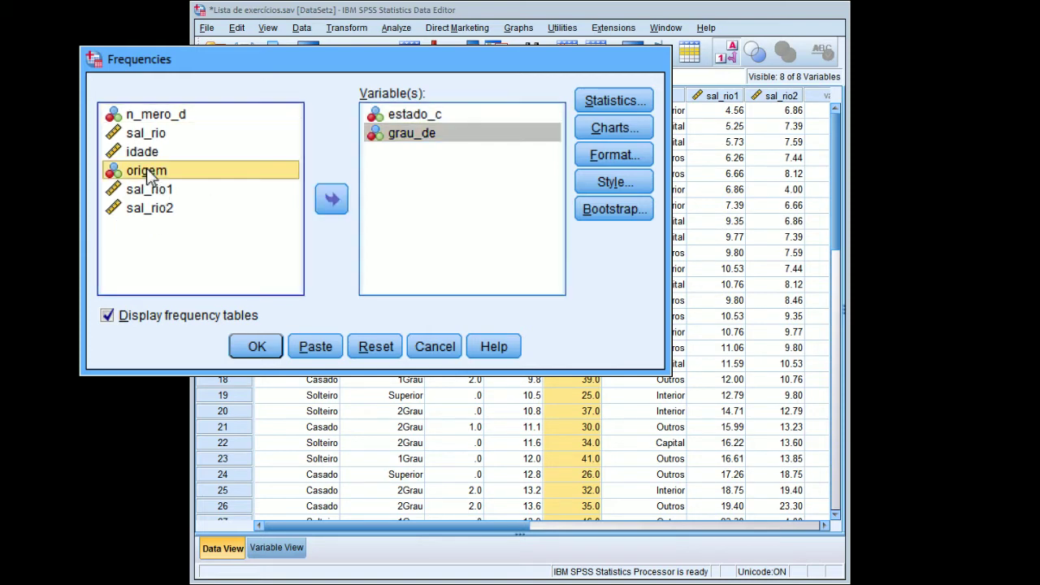
{"action": "left_click", "coordinate": [332, 200]}
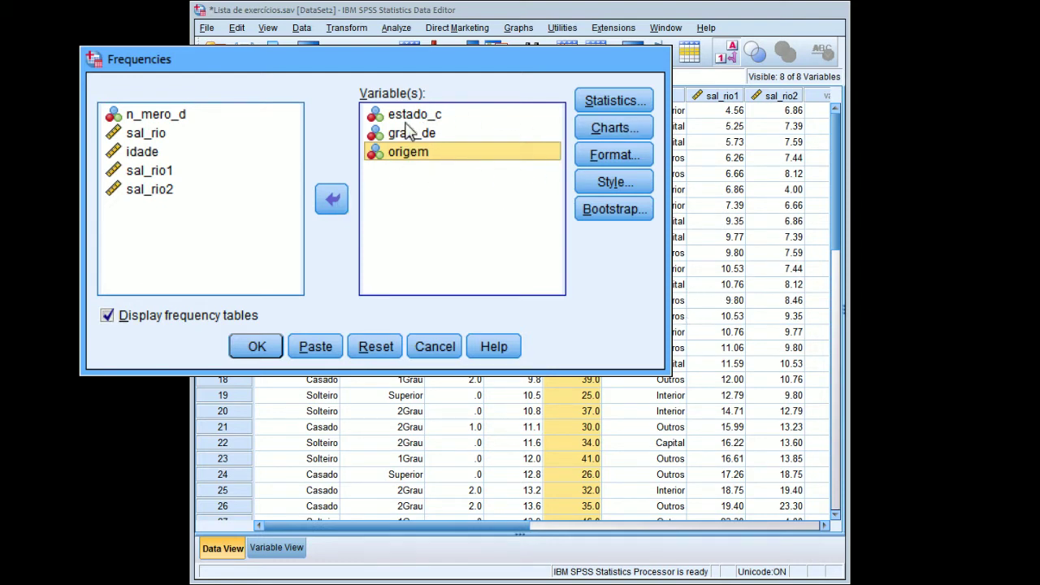
{"action": "left_click", "coordinate": [258, 347]}
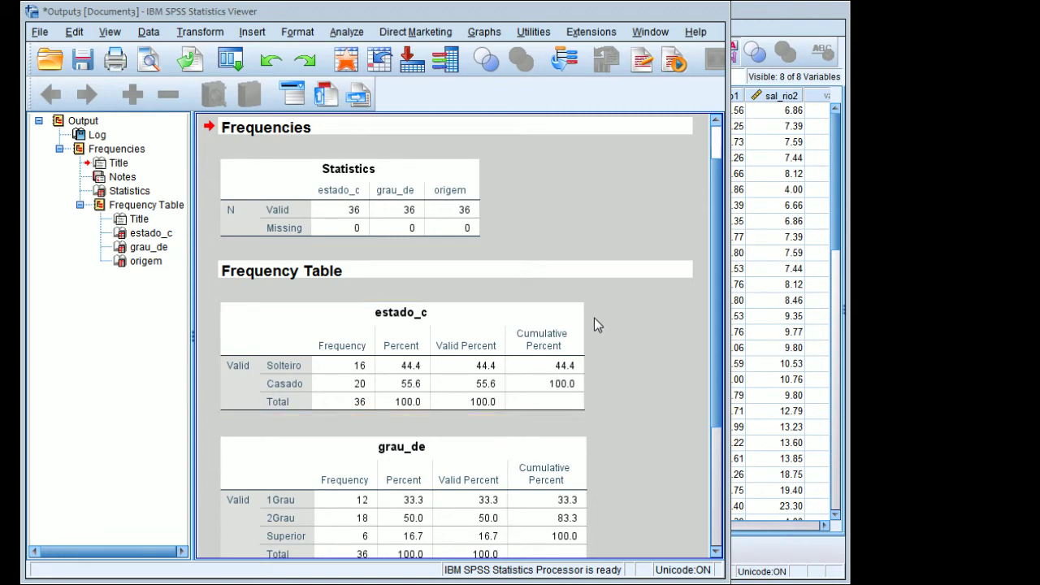
- Review the frequency tables in the output and copy the estado_c table
{"action": "scroll", "coordinate": [716, 307], "scroll_direction": "down", "scroll_amount": 1}
{"action": "scroll", "coordinate": [716, 307], "scroll_direction": "up", "scroll_amount": 2}
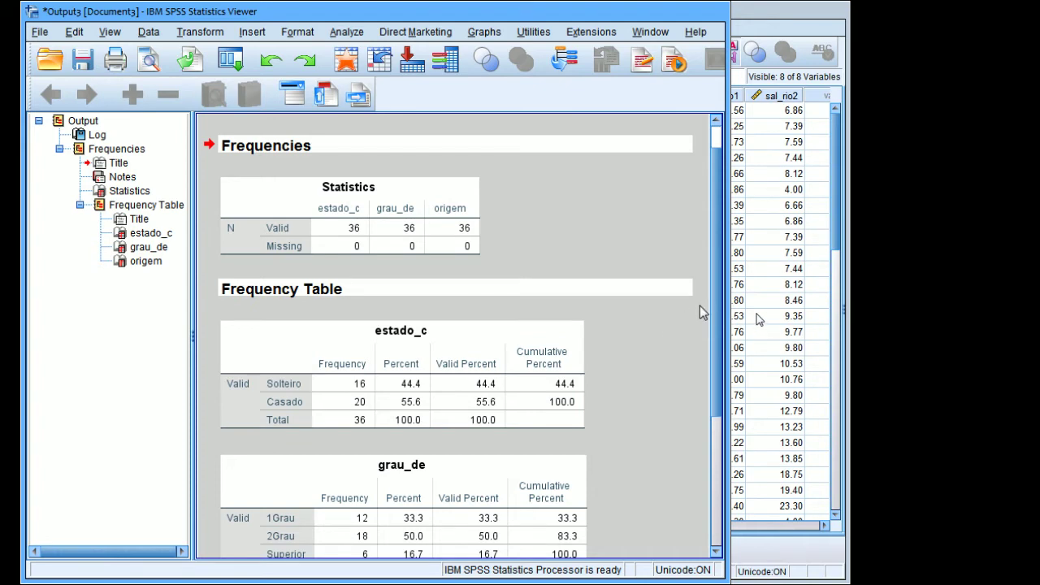
{"action": "left_click_drag", "start_coordinate": [715, 313], "coordinate": [710, 437]}
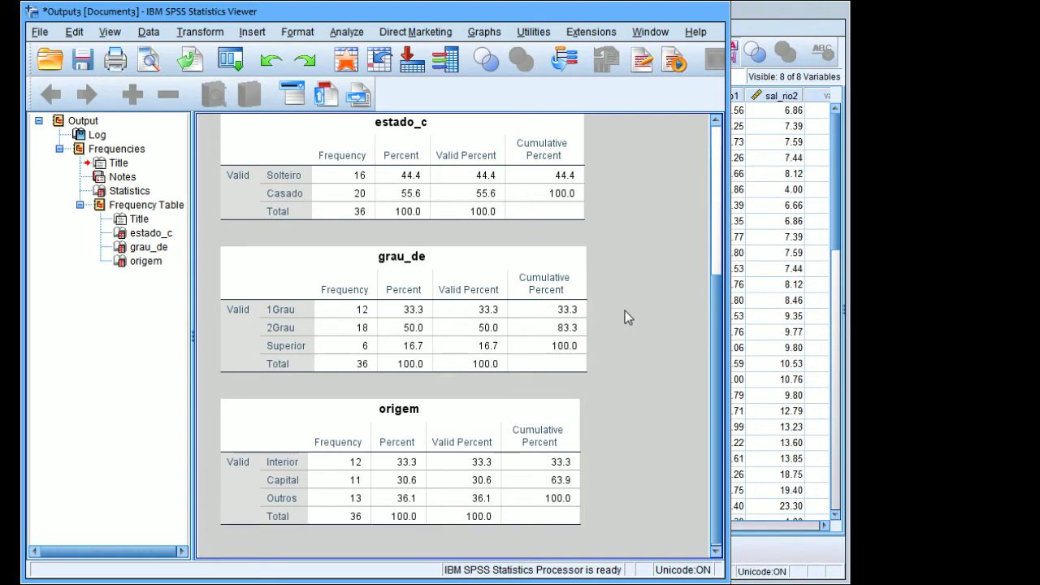
{"action": "left_click_drag", "start_coordinate": [715, 329], "coordinate": [717, 210]}
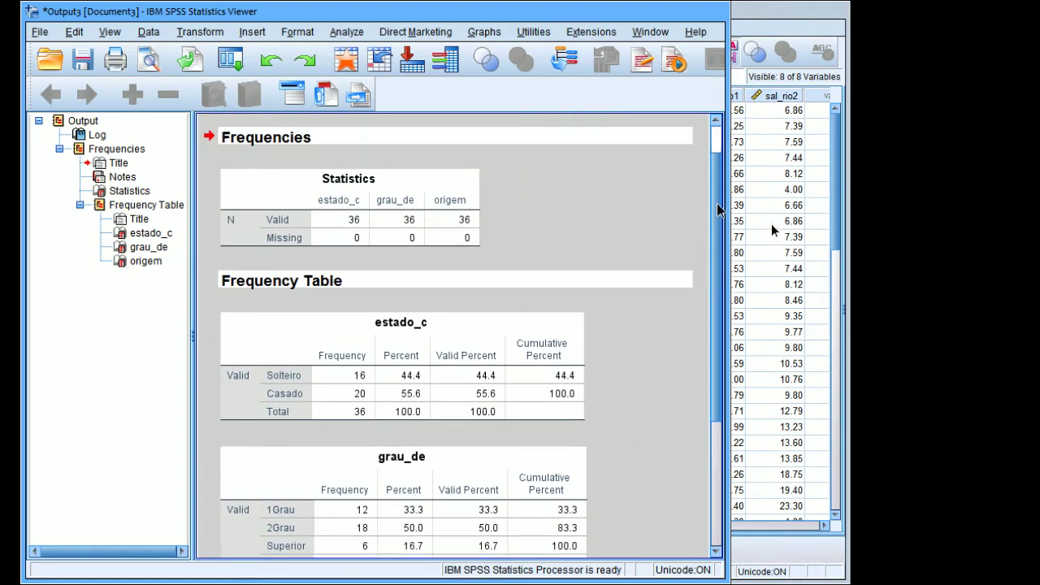
{"action": "left_click_drag", "start_coordinate": [717, 210], "coordinate": [718, 331]}
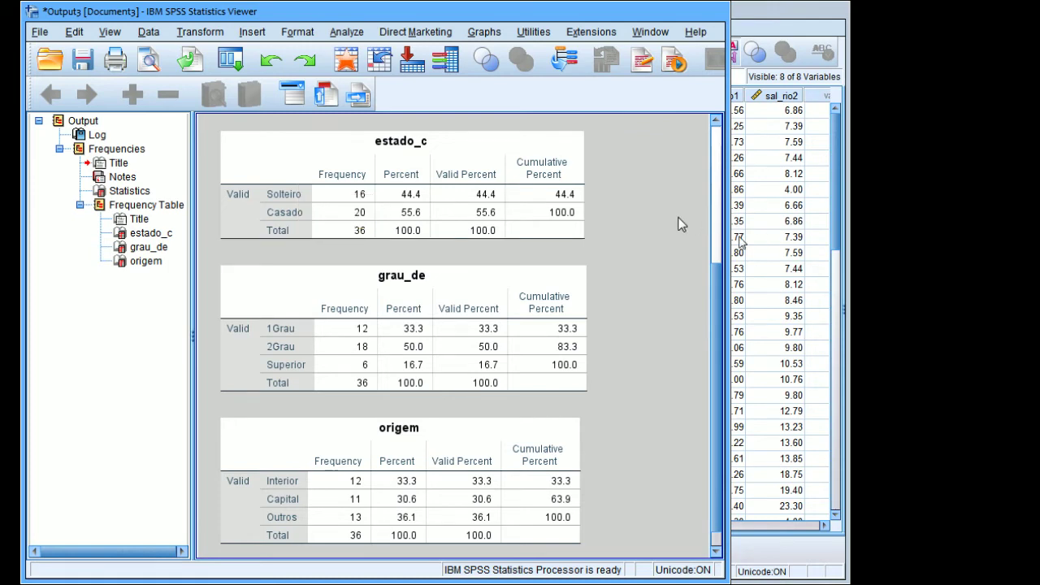
{"action": "right_click", "coordinate": [294, 175]}
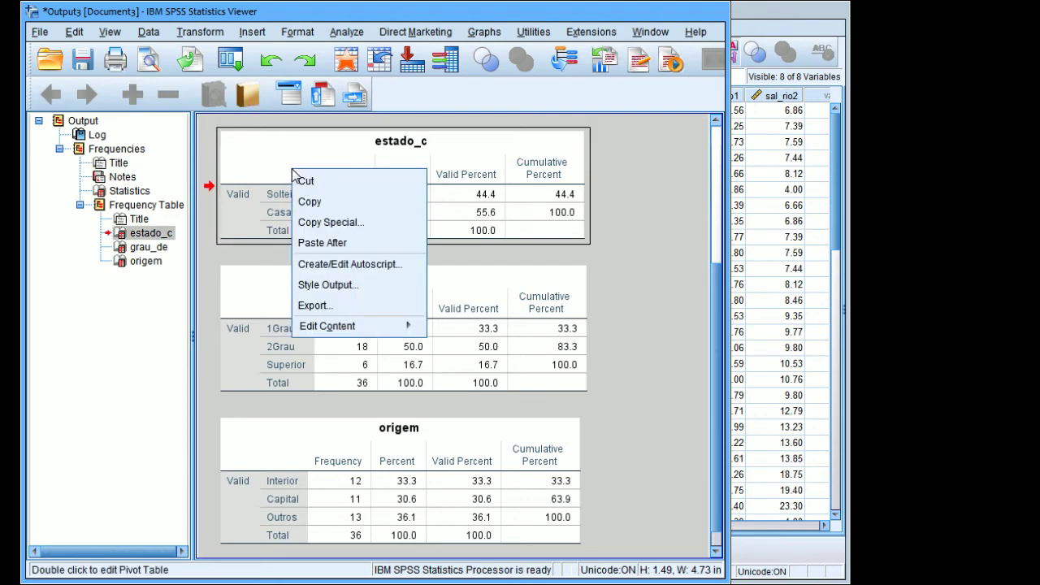
{"action": "left_click", "coordinate": [330, 223]}
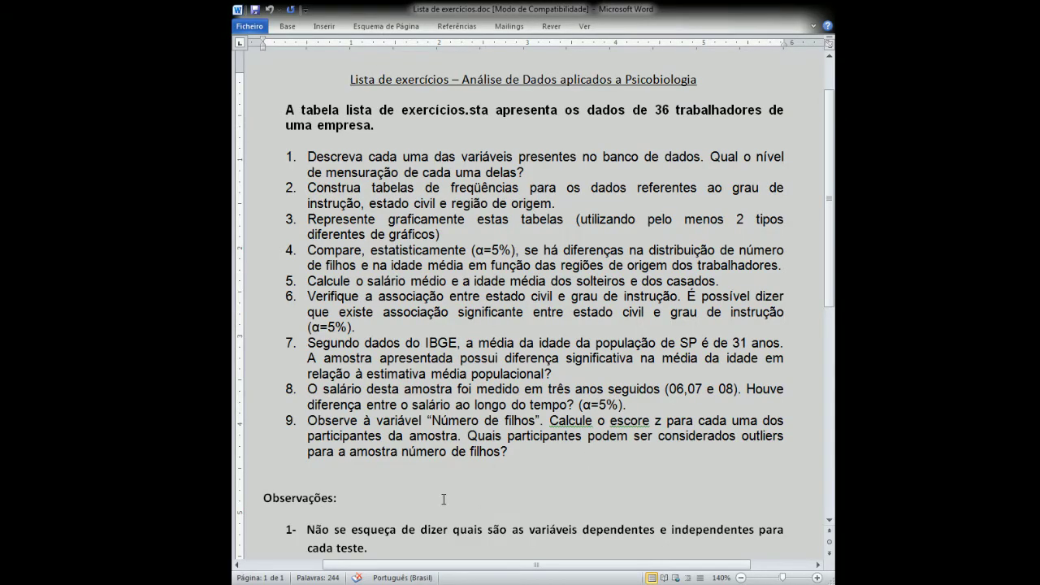
- Switch to Lista de exercícios.doc in Word and insert an unnumbered blank line after exercise 1
{"action": "left_click", "coordinate": [549, 173]}
{"action": "key", "text": "Return"}
{"action": "key", "text": "BackSpace"}
{"action": "key", "text": "BackSpace"}
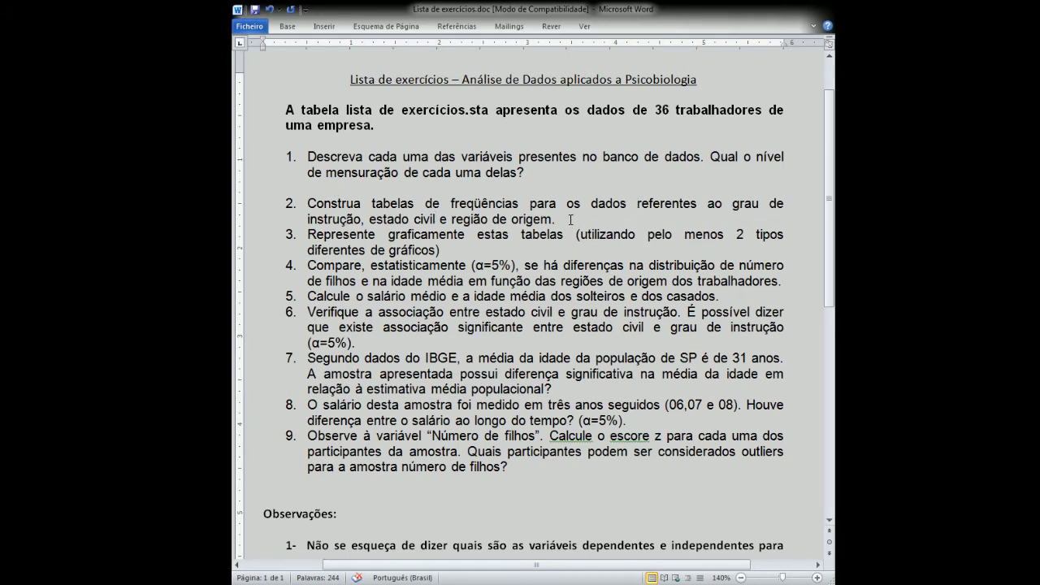
- Insert unnumbered blank lines below exercise 2 and paste the estado_c frequency table there
{"action": "left_click", "coordinate": [560, 217]}
{"action": "key", "text": "Return"}
{"action": "key", "text": "BackSpace"}
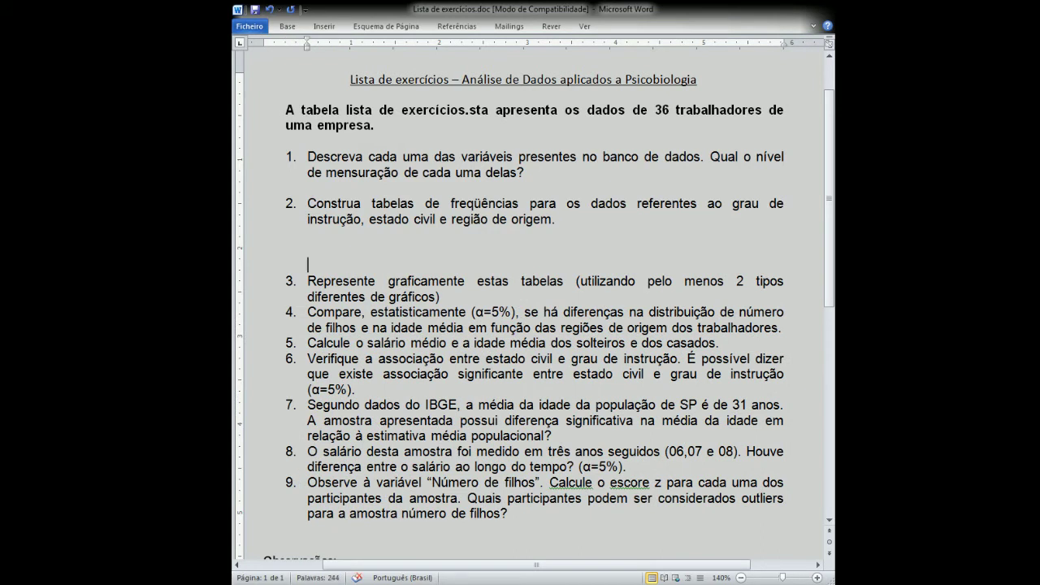
{"action": "left_click", "coordinate": [308, 264]}
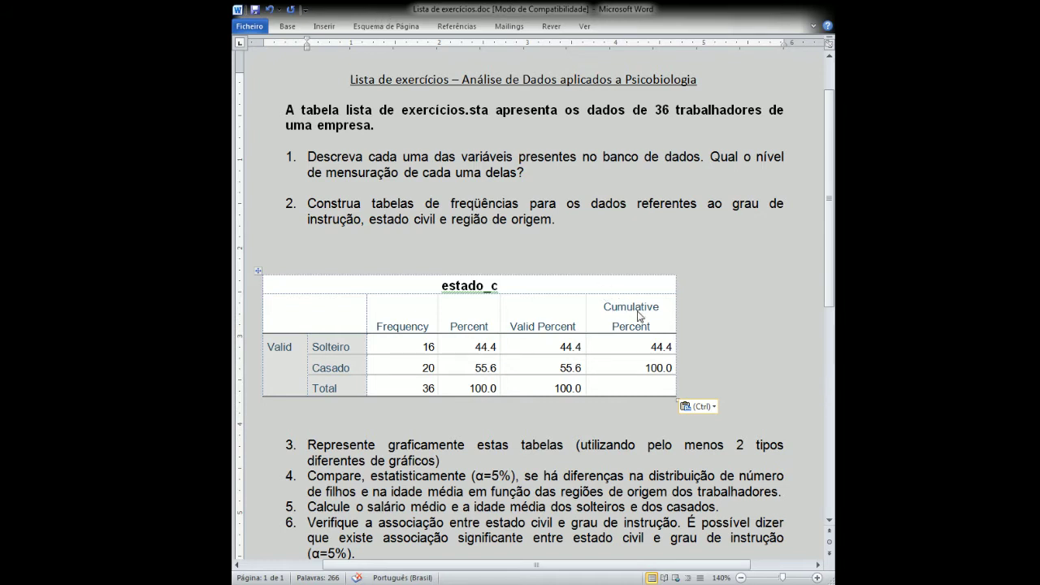
- Switch back to the SPSS output and activate the estado_c frequency table for editing
{"action": "key", "text": "alt+Tab"}
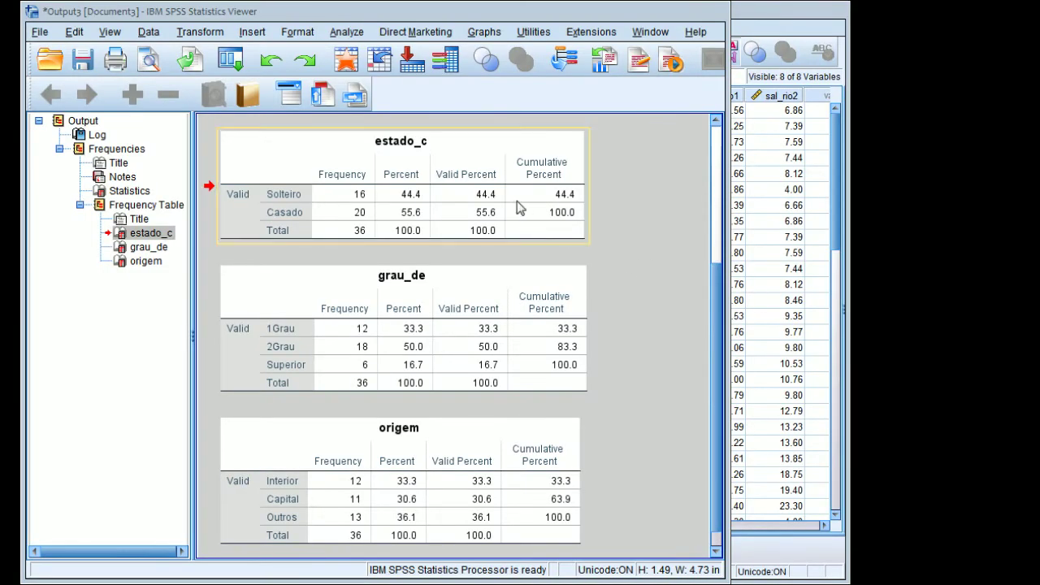
{"action": "left_click", "coordinate": [410, 203]}
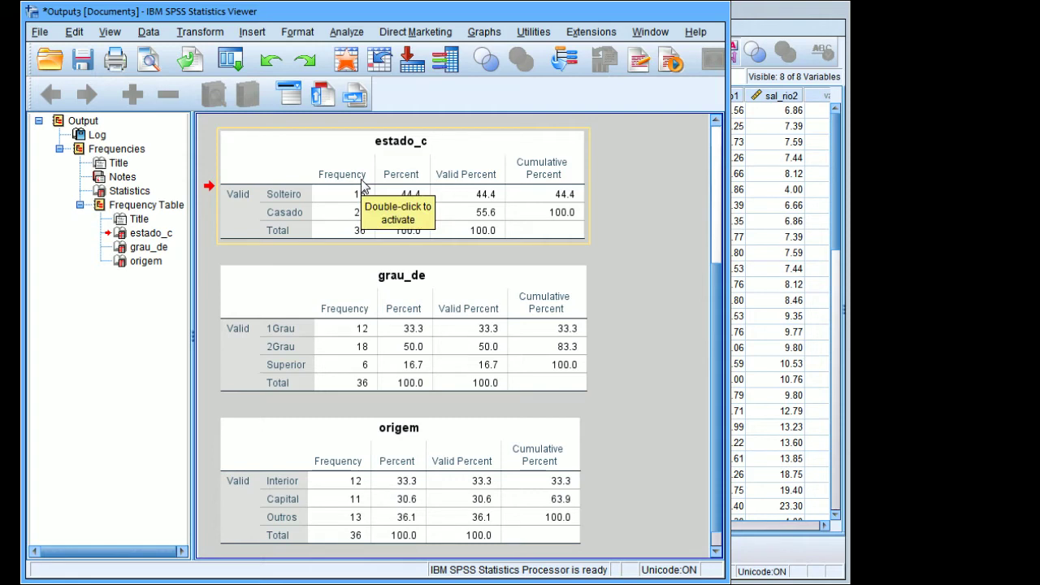
{"action": "left_click", "coordinate": [398, 191]}
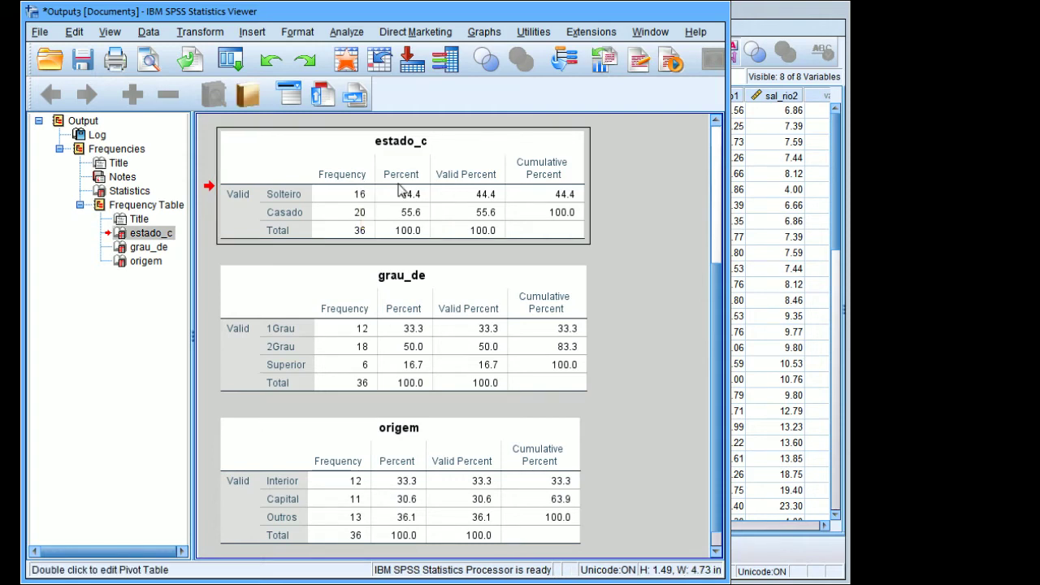
{"action": "double_click", "coordinate": [398, 192]}
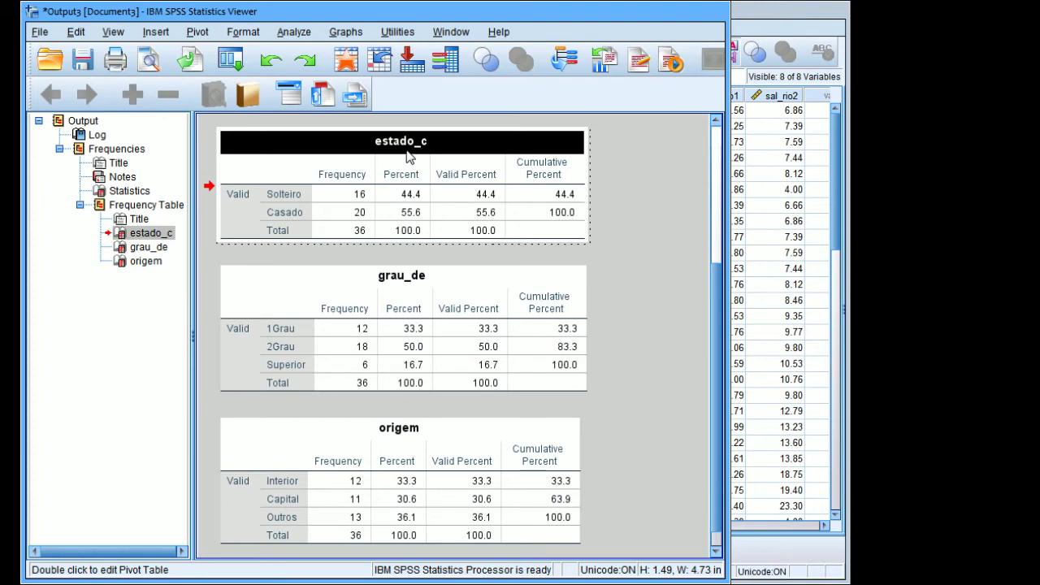
- Rename the Percent column heading of the estado_c table to hhhh
{"action": "key", "text": "ctrl+a"}
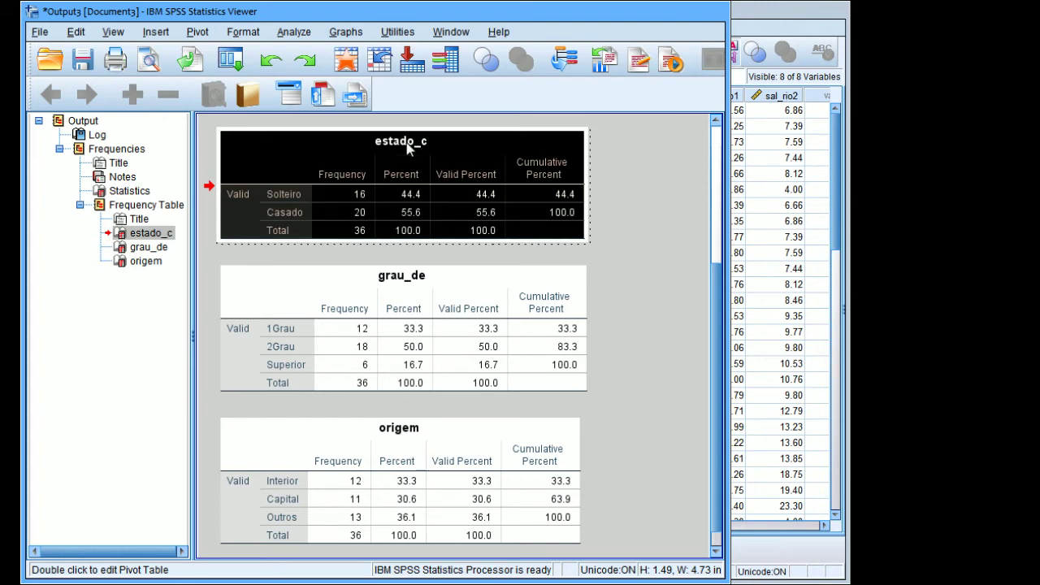
{"action": "left_click", "coordinate": [410, 177]}
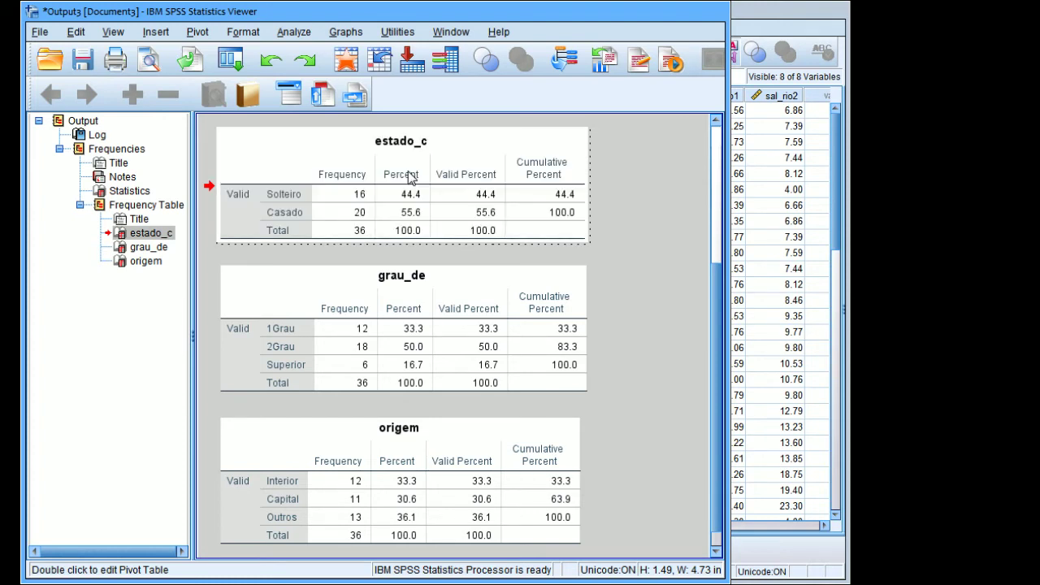
{"action": "double_click", "coordinate": [412, 182]}
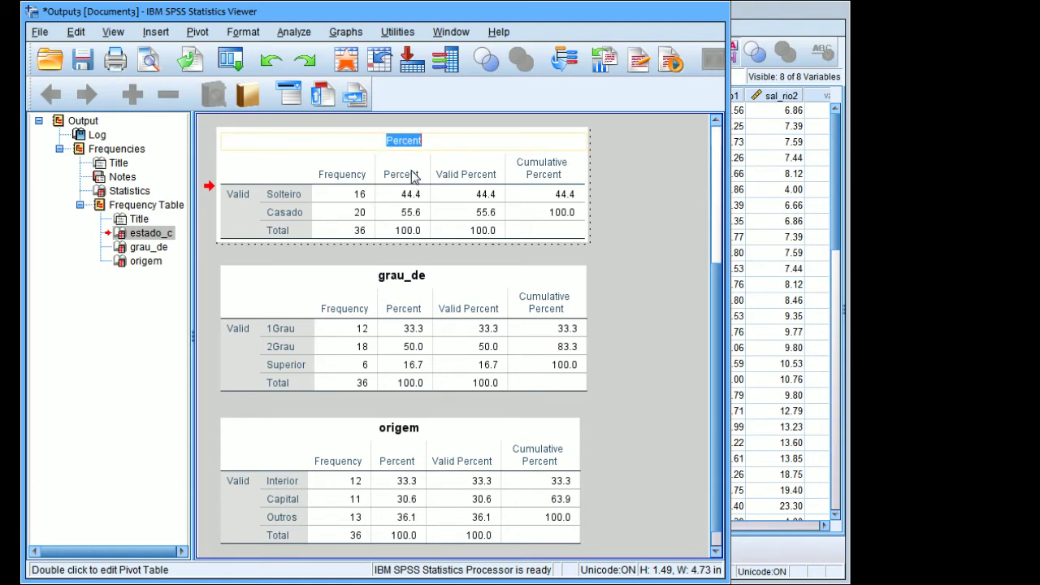
{"action": "type", "text": "hhhh"}
{"action": "key", "text": "Return"}
- Rename the Frequency column heading of the estado_c table to Frequencias
{"action": "left_click", "coordinate": [346, 175]}
{"action": "double_click", "coordinate": [347, 176]}
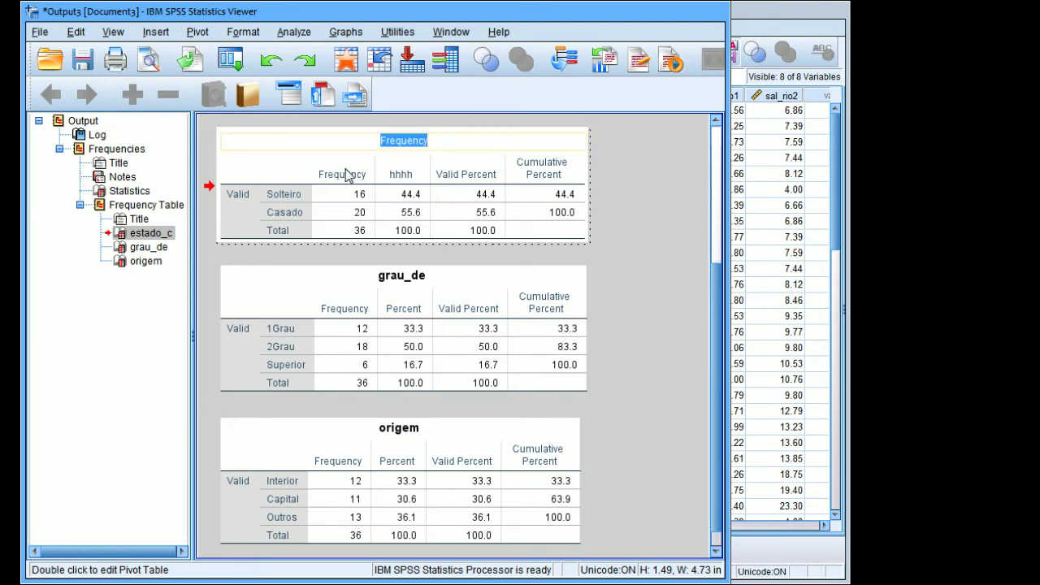
{"action": "type", "text": "Frequen"}
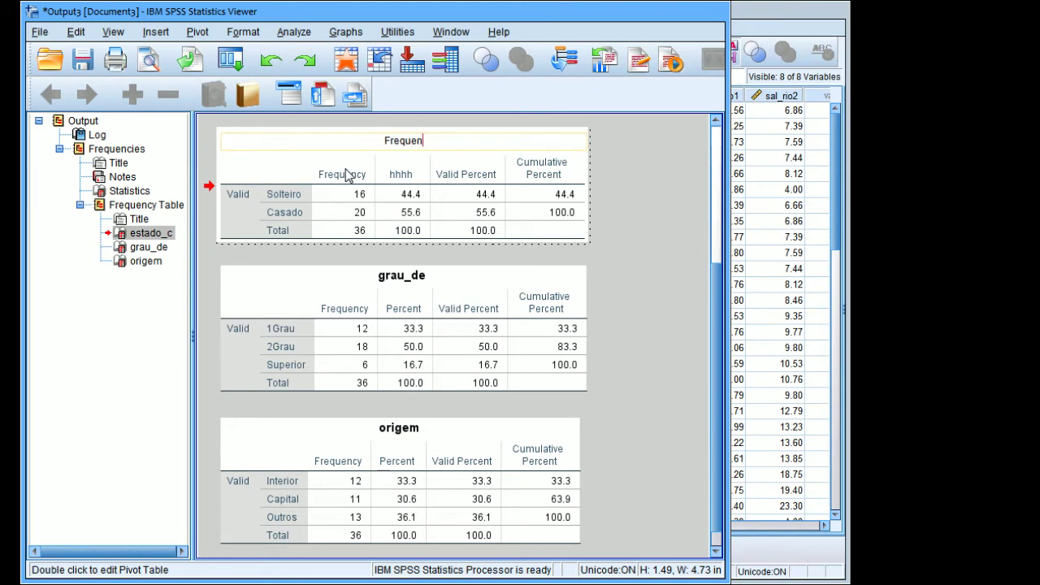
{"action": "type", "text": "cias"}
{"action": "key", "text": "Return"}
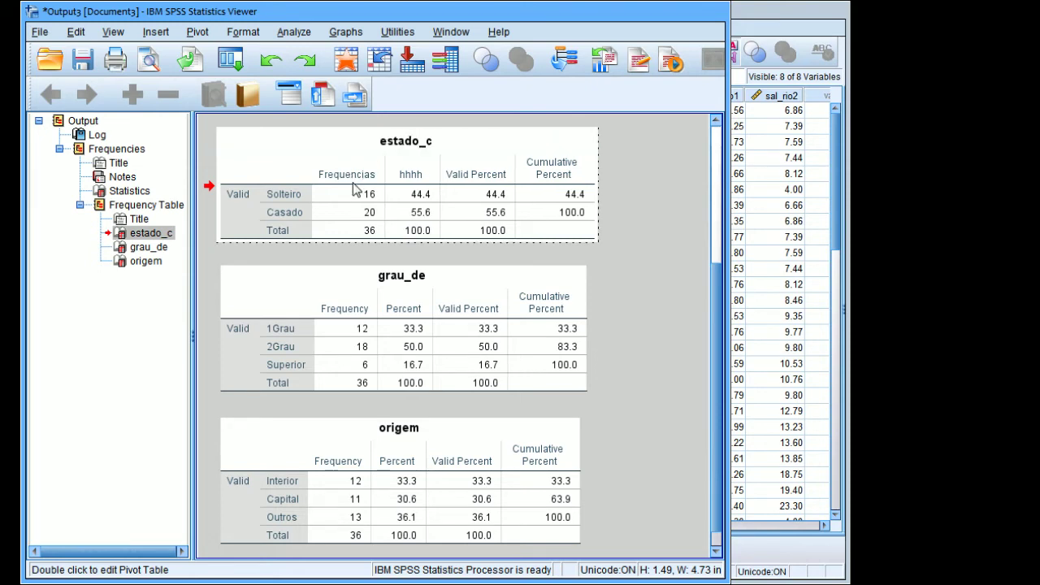
- Rename the Valid Percent column heading of the estado_c table to %
{"action": "double_click", "coordinate": [469, 180]}
{"action": "type", "text": "%"}
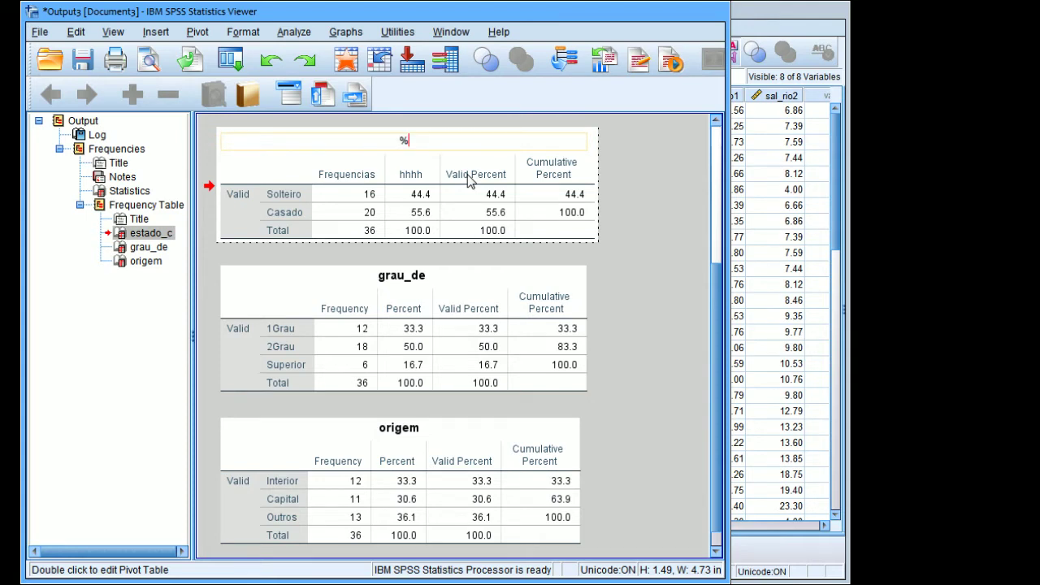
{"action": "left_click", "coordinate": [482, 200]}
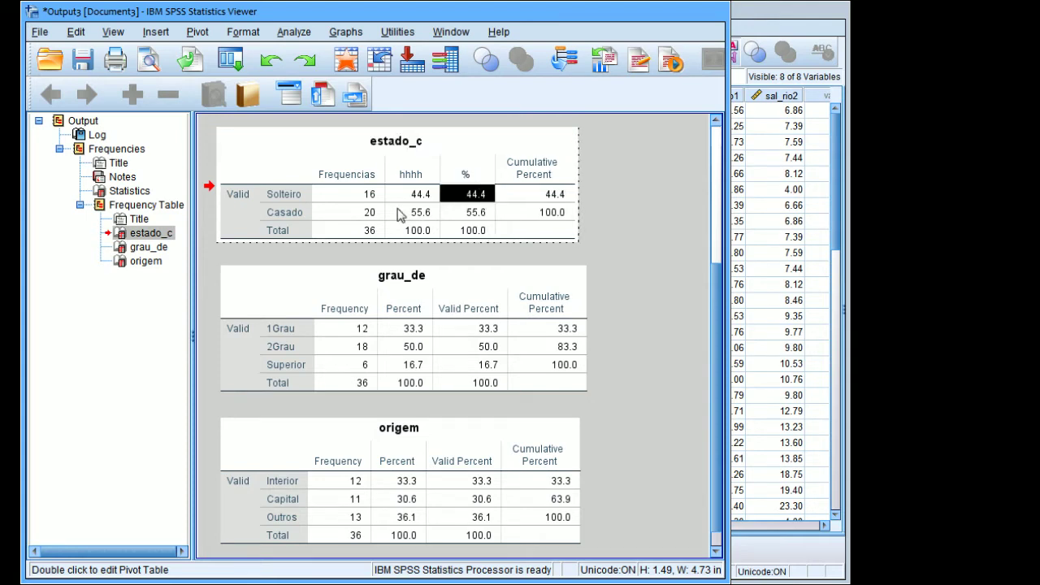
- Clear the Valid row label of the estado_c table and leave table editing
{"action": "double_click", "coordinate": [234, 202]}
{"action": "key", "text": "Delete"}
{"action": "key", "text": "Return"}
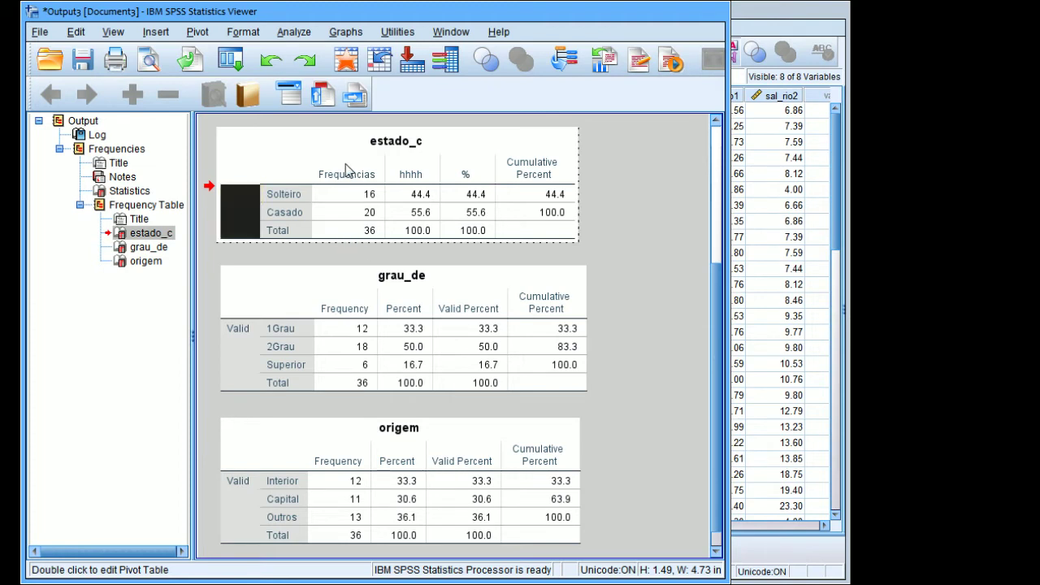
{"action": "left_click", "coordinate": [604, 222]}
{"action": "left_click", "coordinate": [520, 223]}
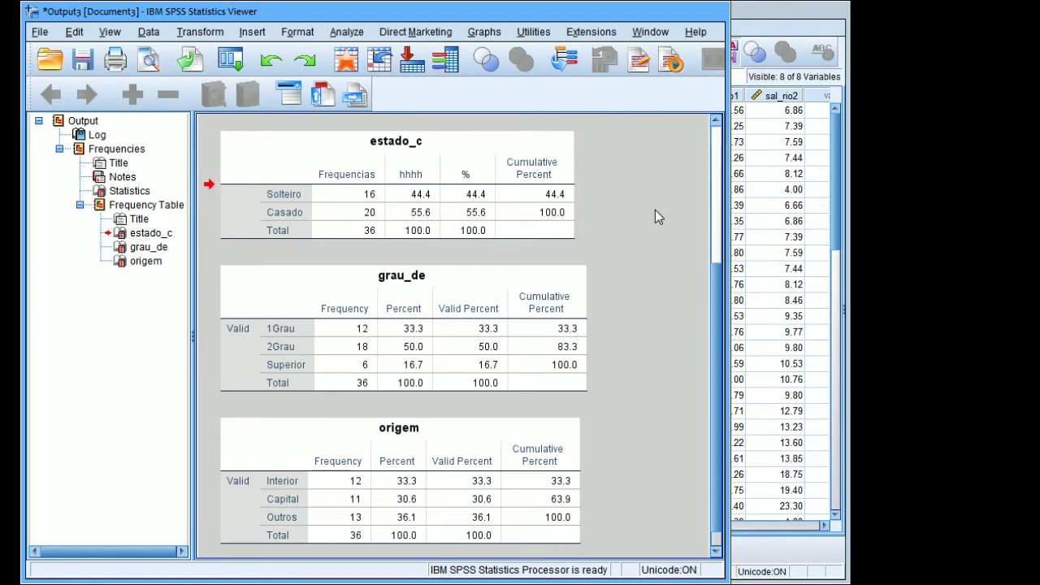
{"action": "left_click", "coordinate": [395, 193]}
{"action": "left_click", "coordinate": [431, 317]}
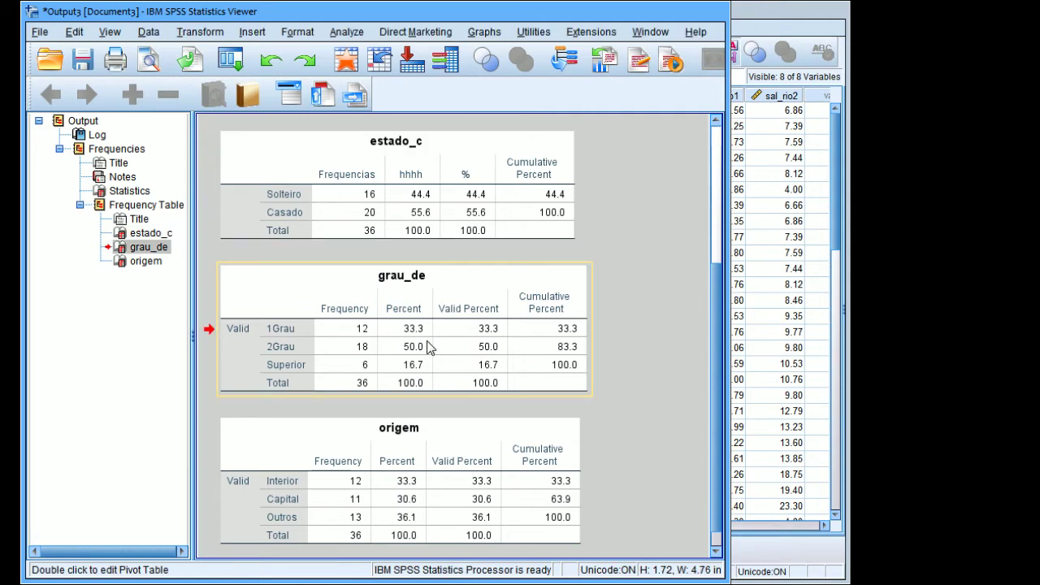
{"action": "double_click", "coordinate": [431, 347]}
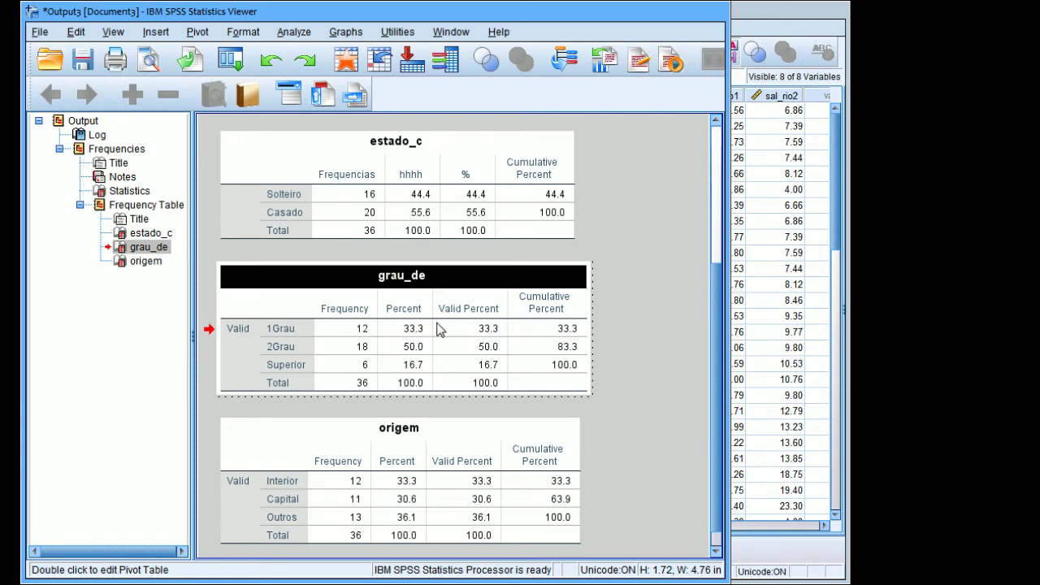
{"action": "left_click", "coordinate": [446, 331]}
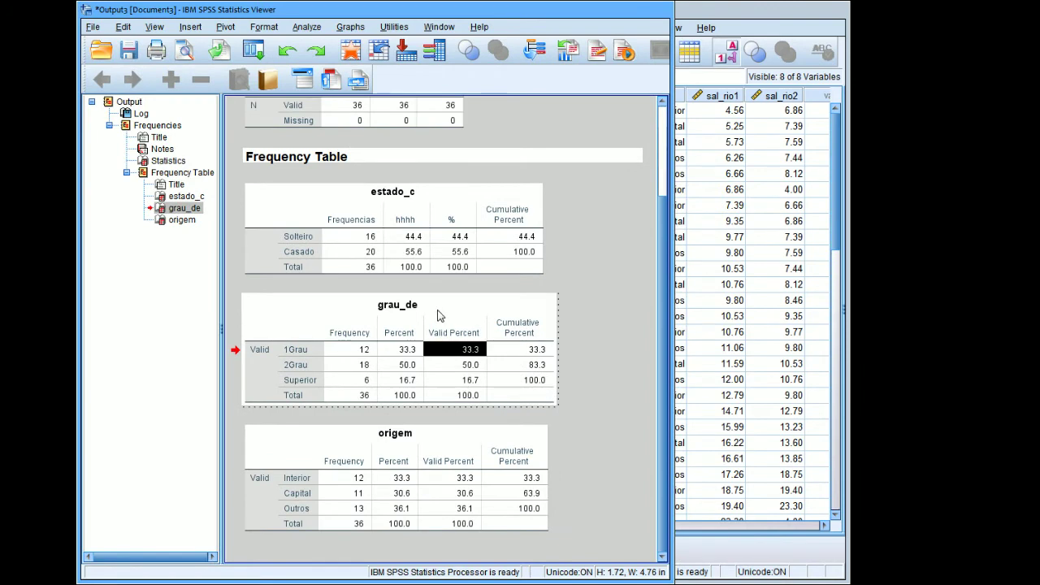
{"action": "left_click", "coordinate": [439, 315]}
- Activate the estado_c table for editing and open the TableLooks settings for it
{"action": "left_click", "coordinate": [426, 238]}
{"action": "right_click", "coordinate": [418, 213]}
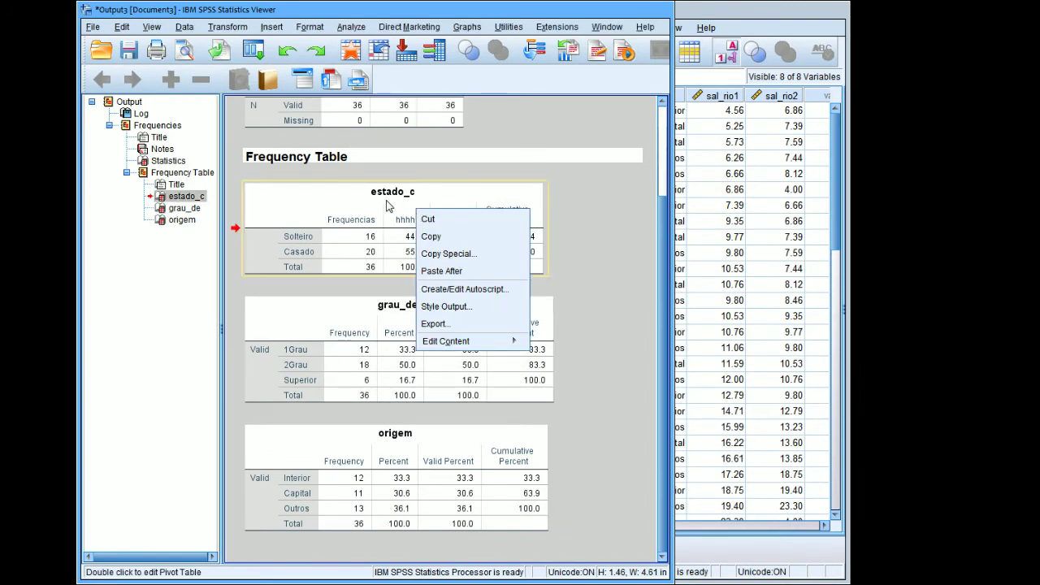
{"action": "left_click", "coordinate": [388, 206]}
{"action": "double_click", "coordinate": [388, 207]}
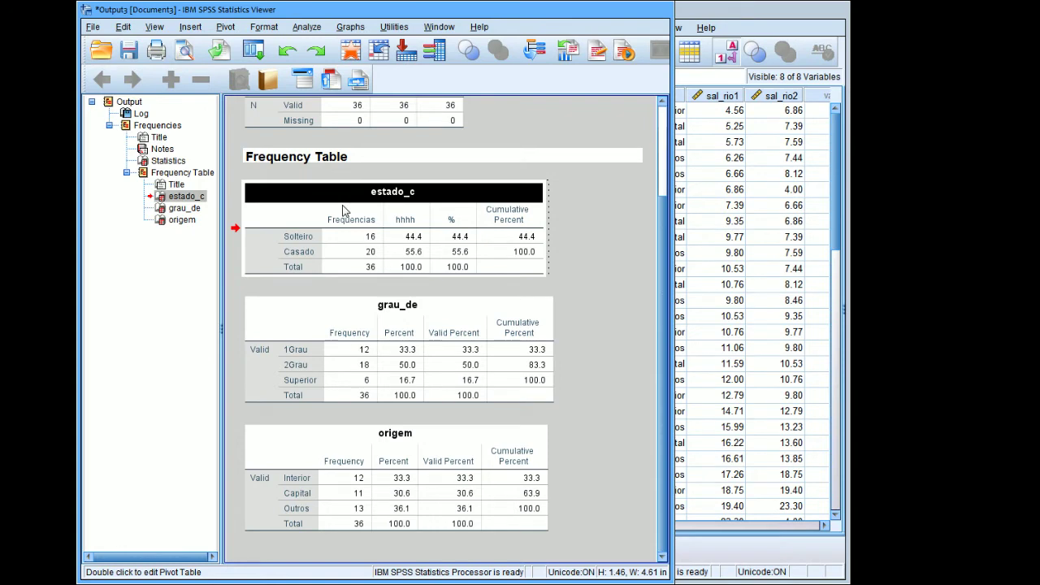
{"action": "right_click", "coordinate": [342, 201]}
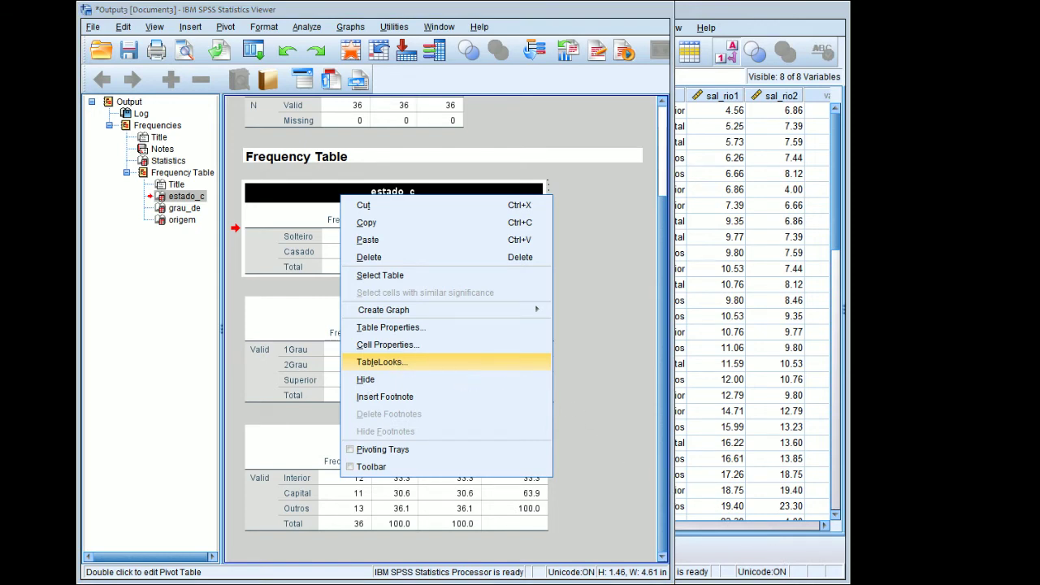
{"action": "key", "text": "Escape"}
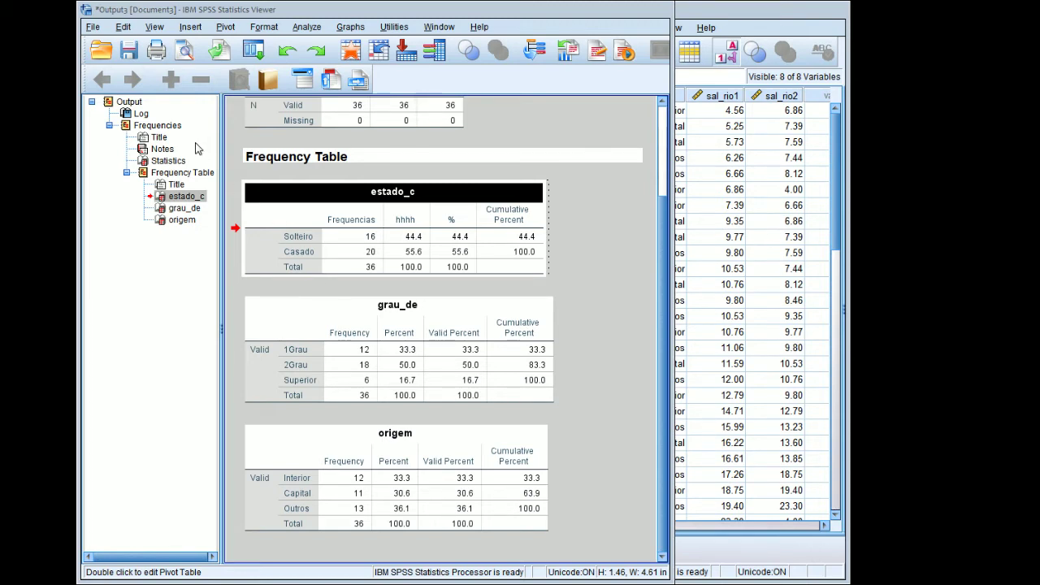
{"action": "key", "text": "alt+o"}
{"action": "key", "text": "l"}
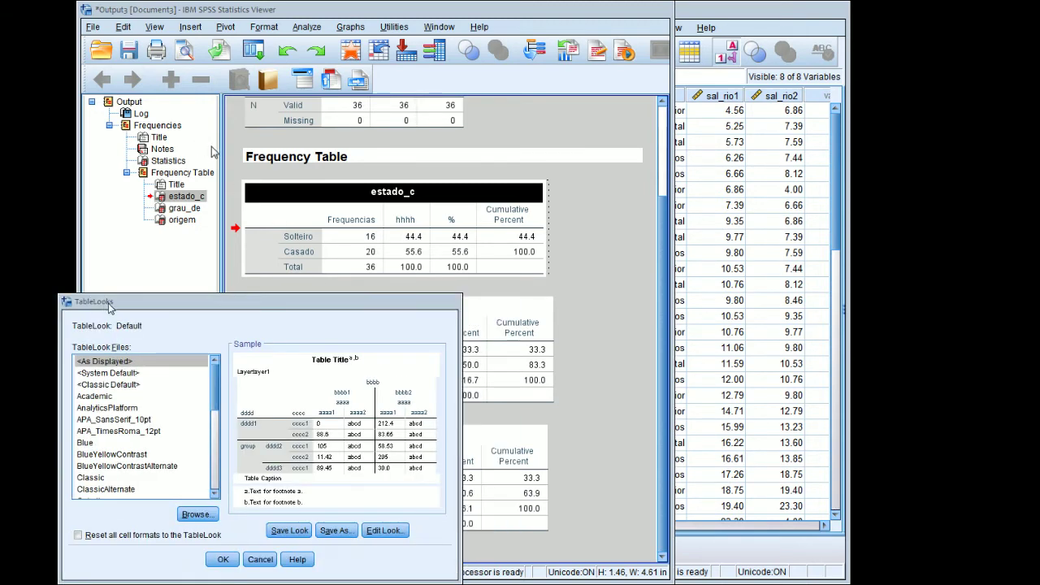
- Preview the two APA TableLooks, then apply the Academic TableLook to the estado_c frequency table
{"action": "left_click", "coordinate": [124, 419]}
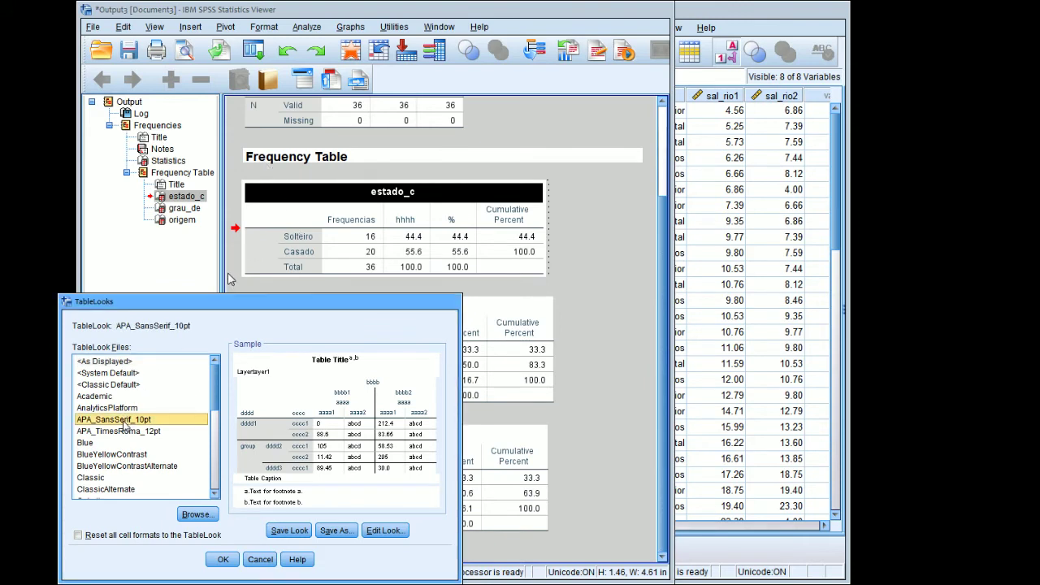
{"action": "left_click", "coordinate": [127, 432]}
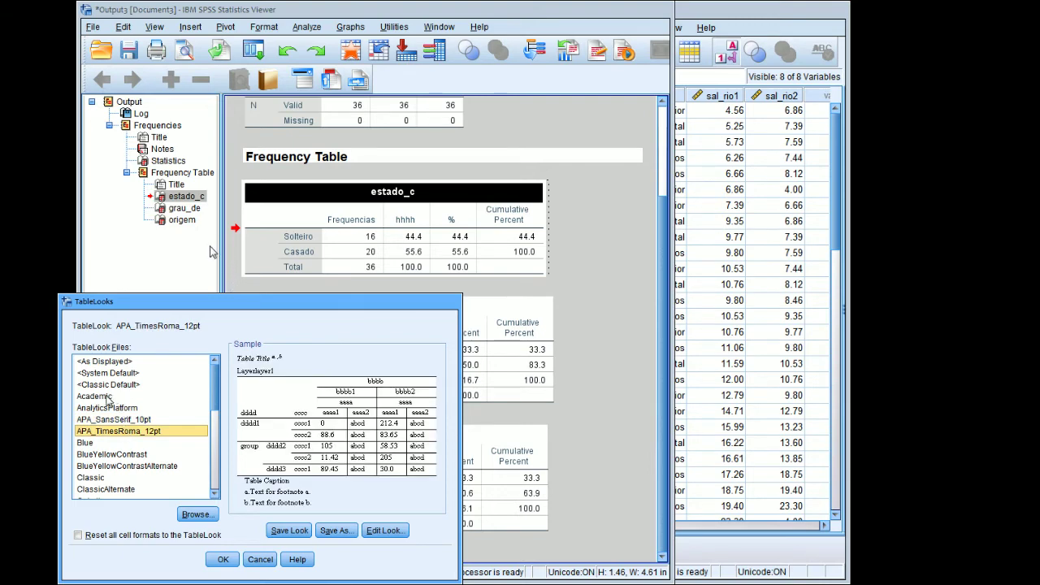
{"action": "left_click", "coordinate": [106, 397]}
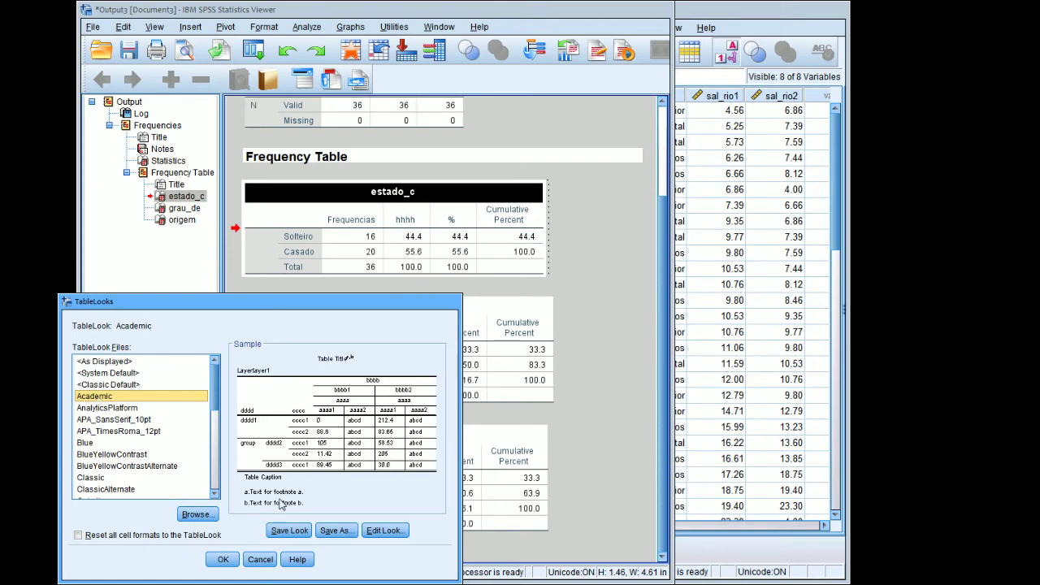
{"action": "left_click", "coordinate": [224, 559]}
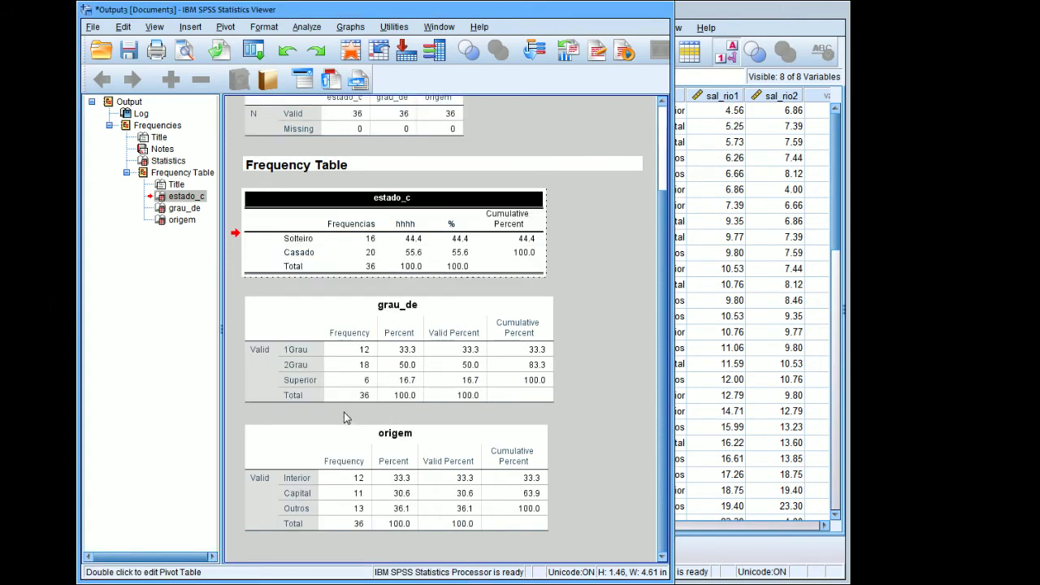
{"action": "left_click", "coordinate": [591, 234]}
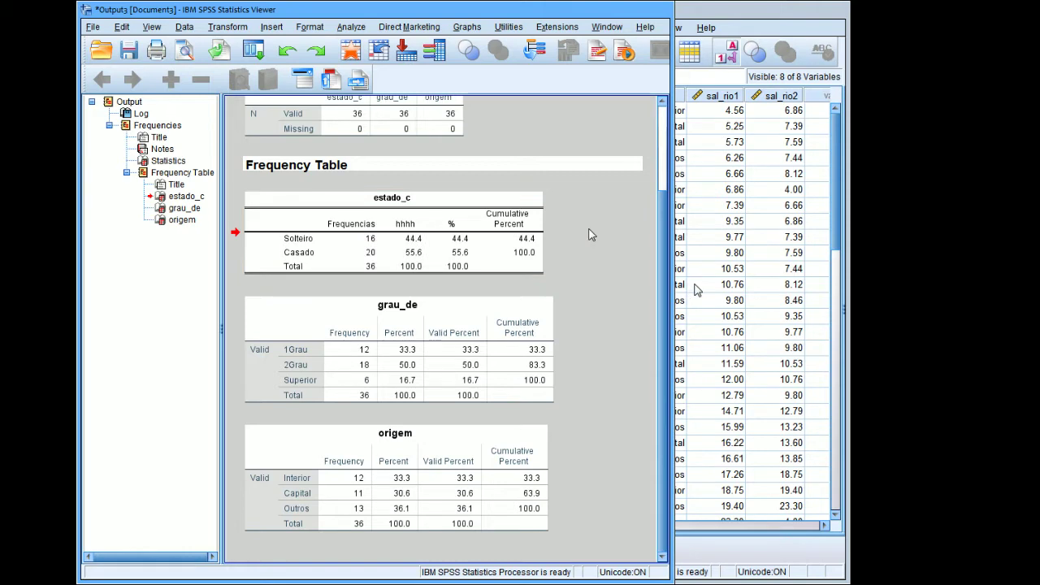
- Copy the restyled estado_c table with Copy Special and paste it below the first estado_c table in the Word exercise list
{"action": "right_click", "coordinate": [465, 226]}
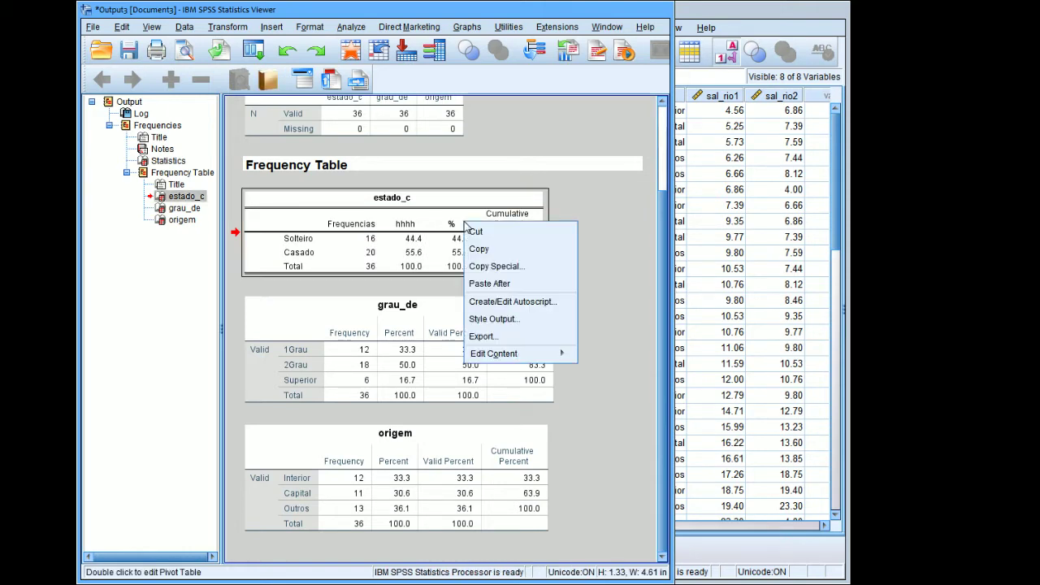
{"action": "left_click", "coordinate": [495, 266]}
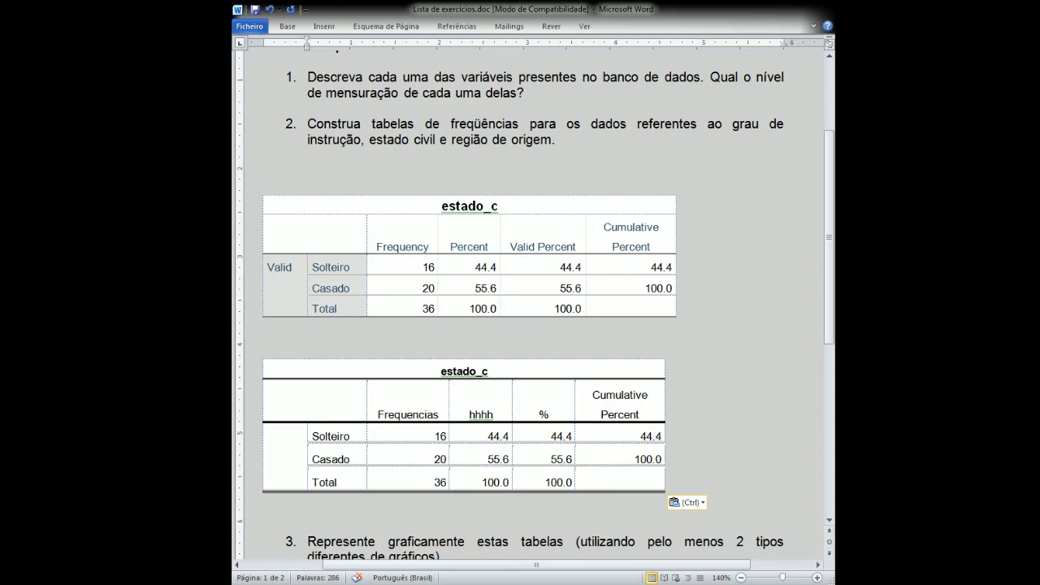
{"action": "key", "text": "alt+Tab"}
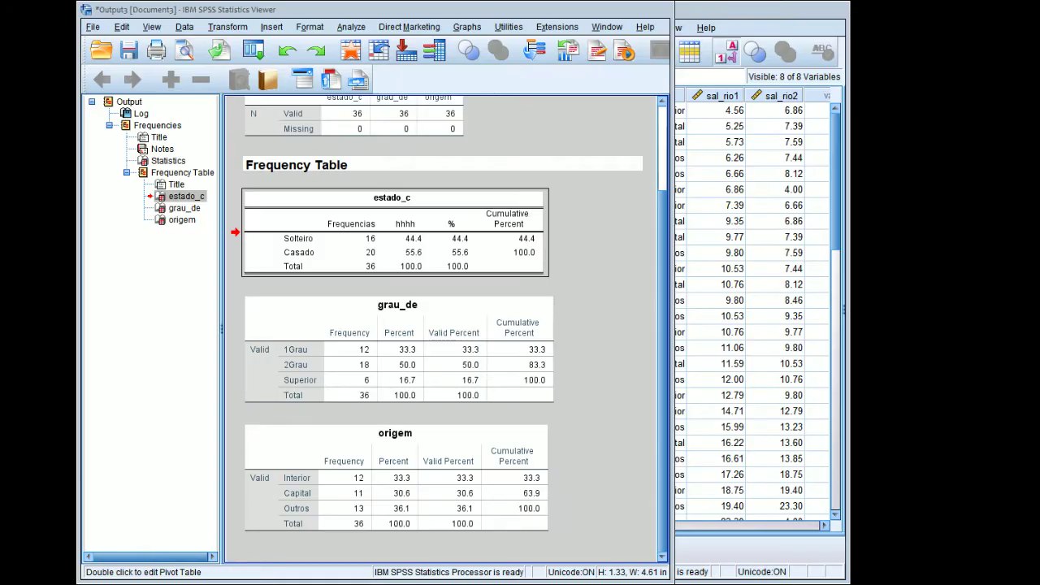
{"action": "left_click", "coordinate": [572, 337]}
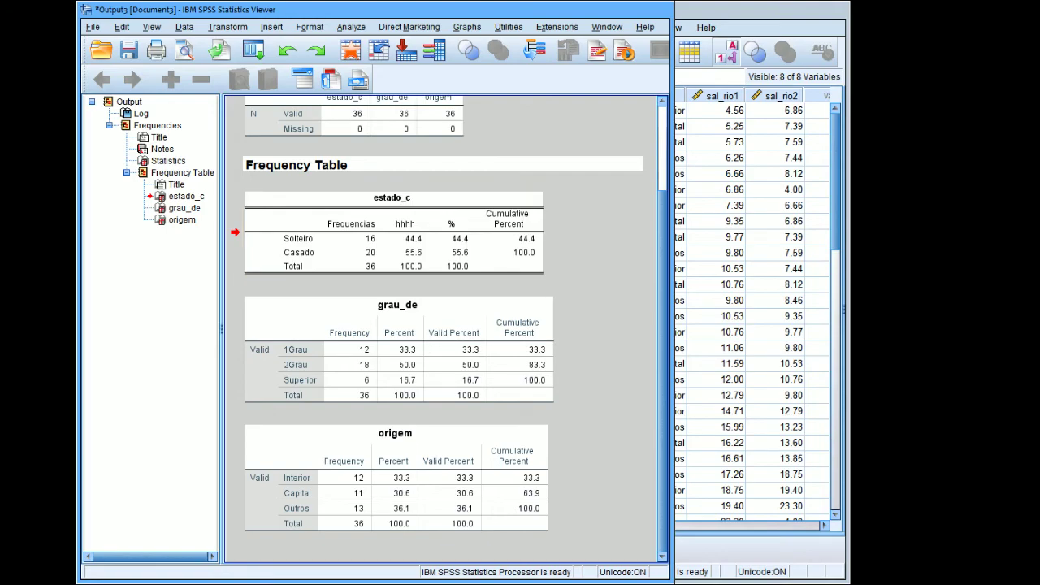
{"action": "key", "text": "alt+Tab"}
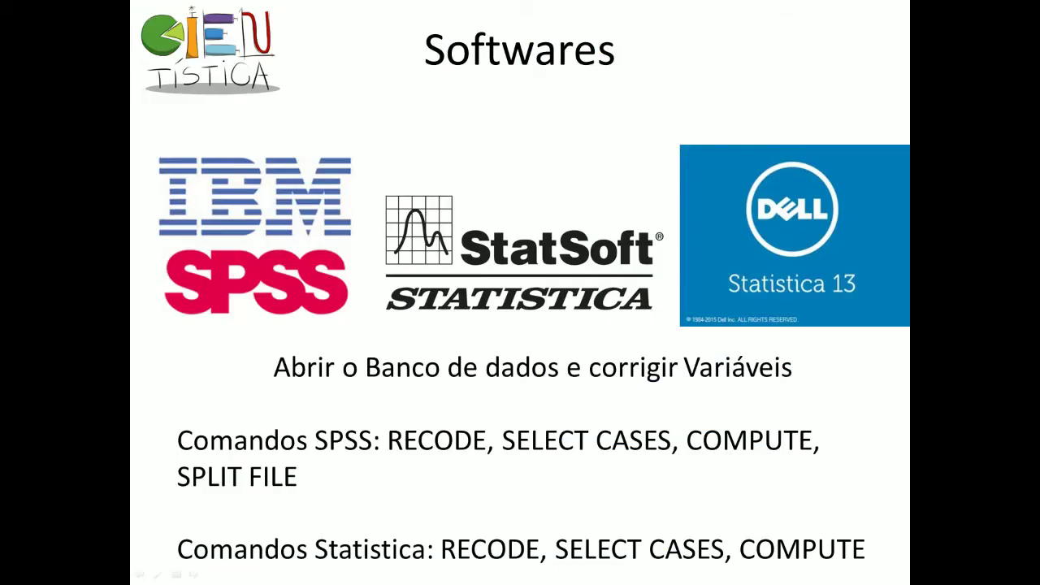
{"action": "key", "text": "alt+Tab"}
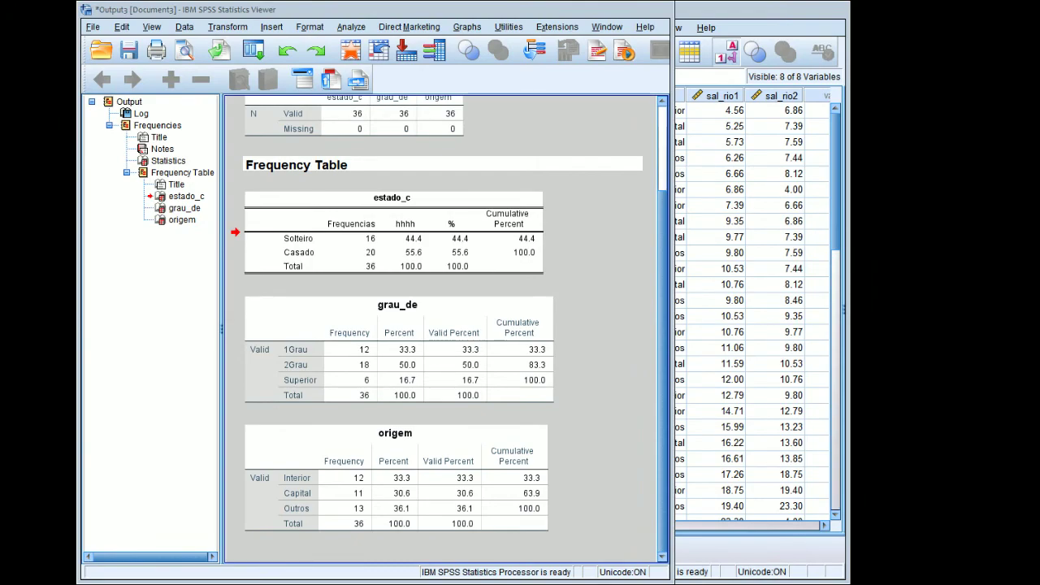
- Switch to the Word exercise list and add the unnumbered line "Estado civil – Categorica Nominal" beneath question 1
{"action": "key", "text": "alt+Tab"}
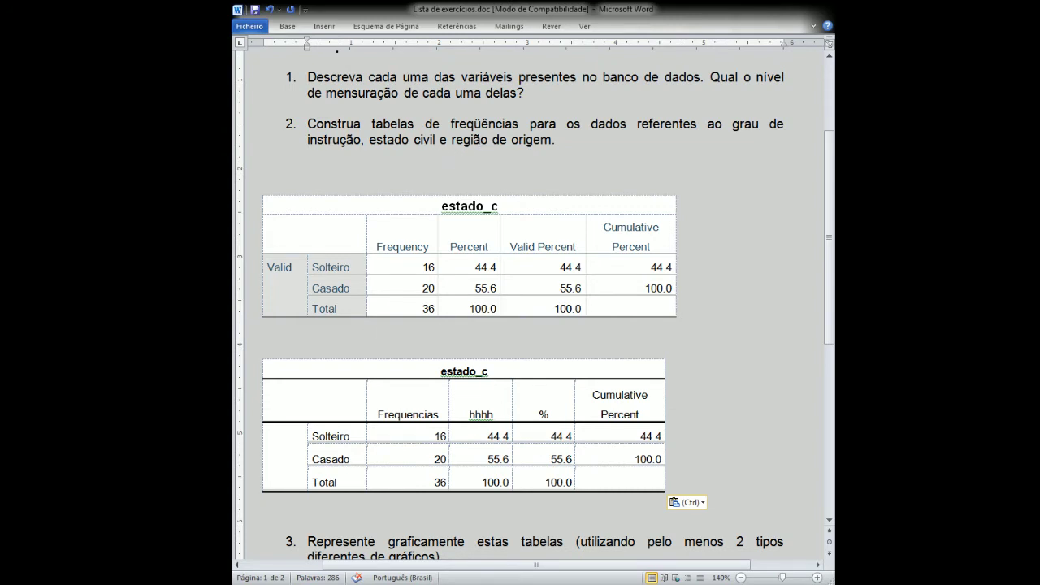
{"action": "key", "text": "alt+Tab"}
{"action": "left_click", "coordinate": [534, 93]}
{"action": "key", "text": "Return"}
{"action": "key", "text": "ctrl+z"}
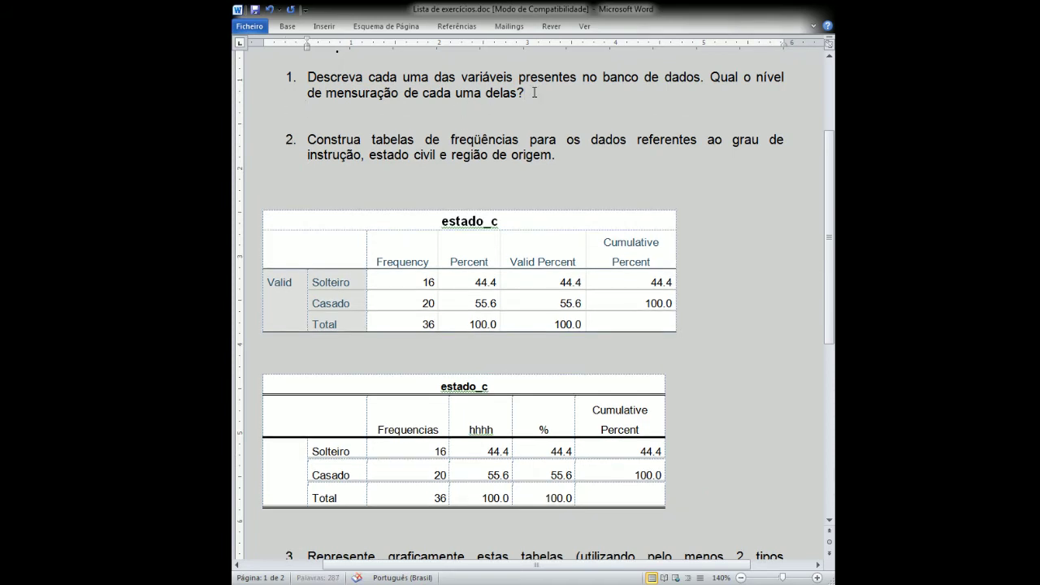
{"action": "key", "text": "Return"}
{"action": "key", "text": "BackSpace"}
{"action": "type", "text": "E"}
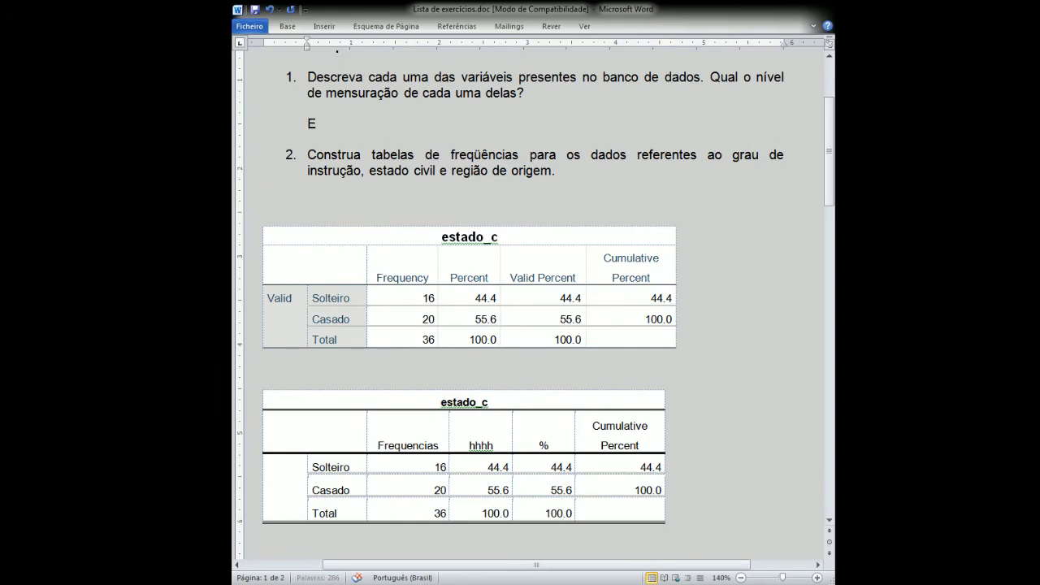
{"action": "type", "text": "stado civil - Categorica"}
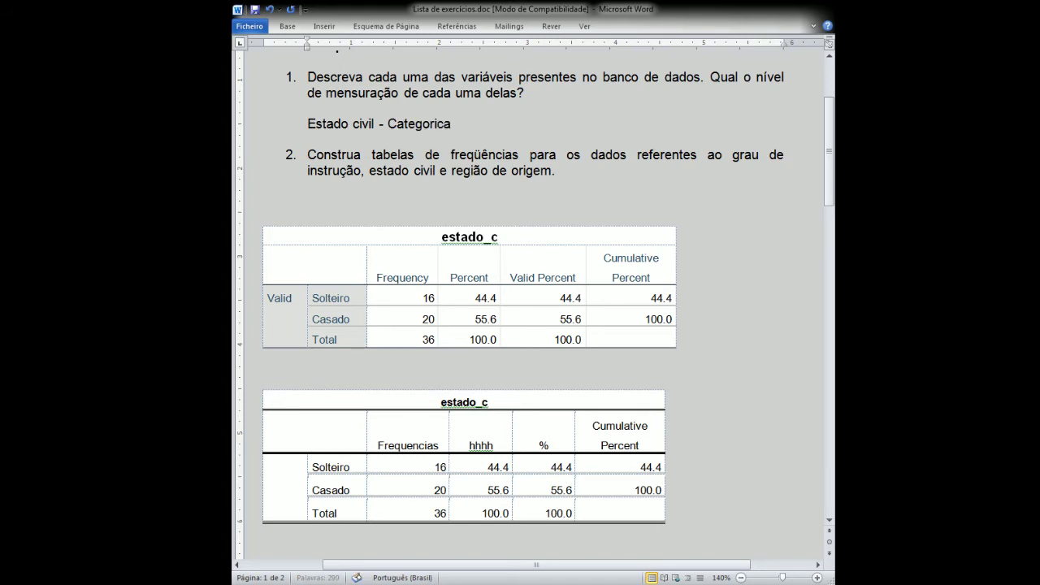
{"action": "type", "text": " Nominal"}
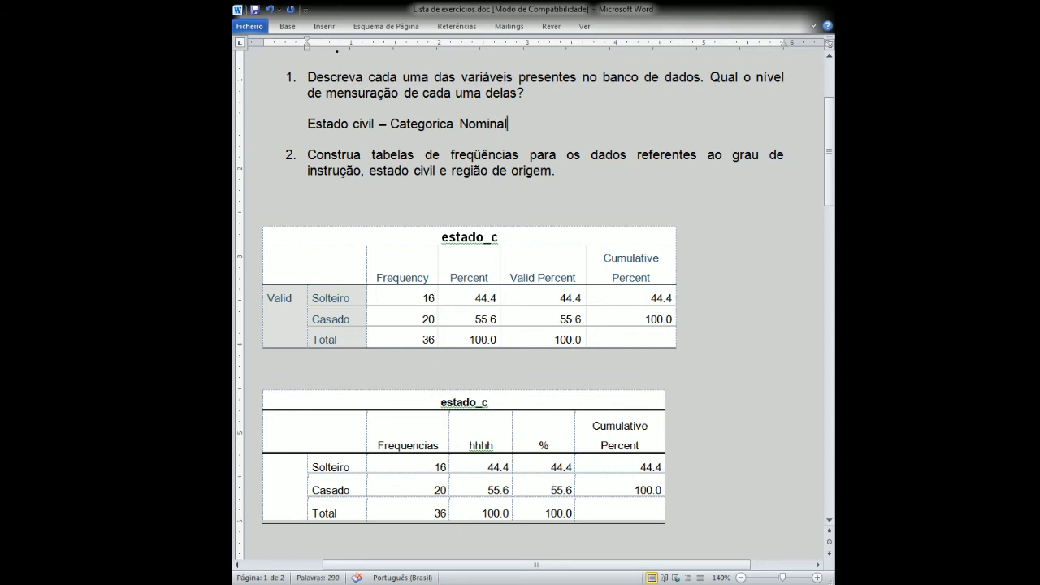
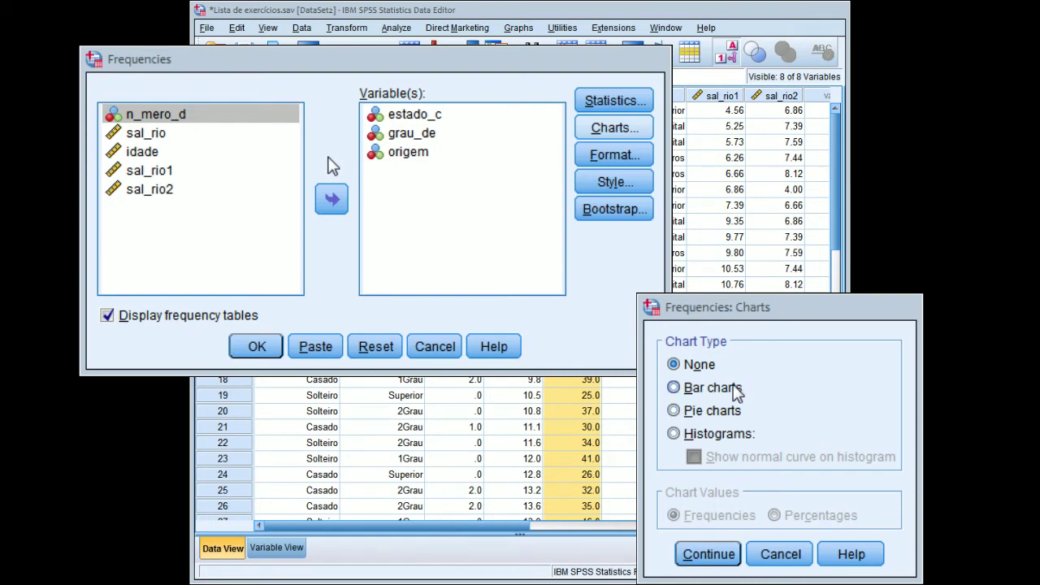
- Add bar charts to the Frequencies analysis of estado_c, grau_de and origem and run it
{"action": "left_click", "coordinate": [695, 390]}
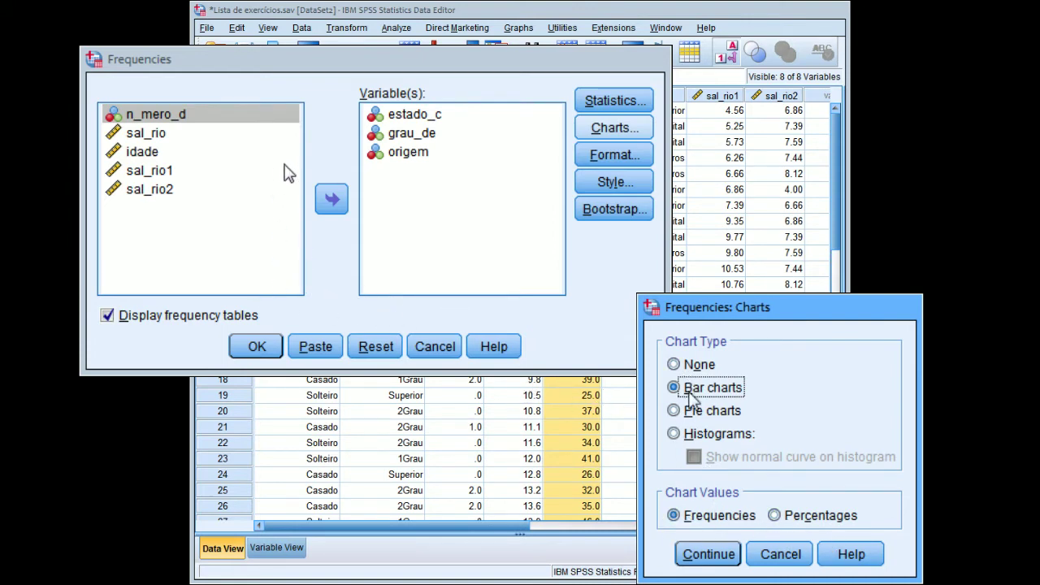
{"action": "left_click", "coordinate": [707, 556]}
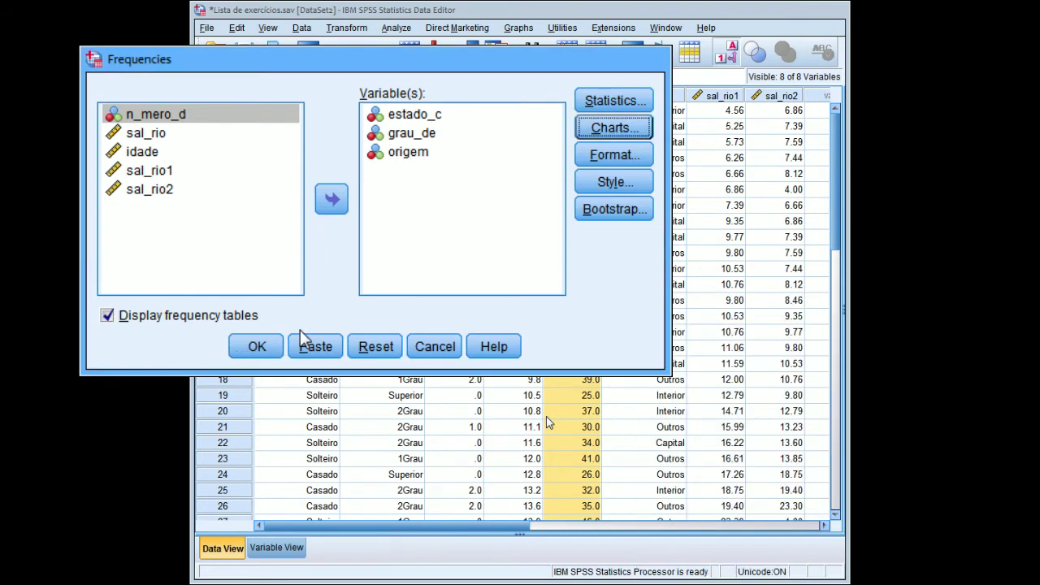
{"action": "left_click", "coordinate": [256, 345]}
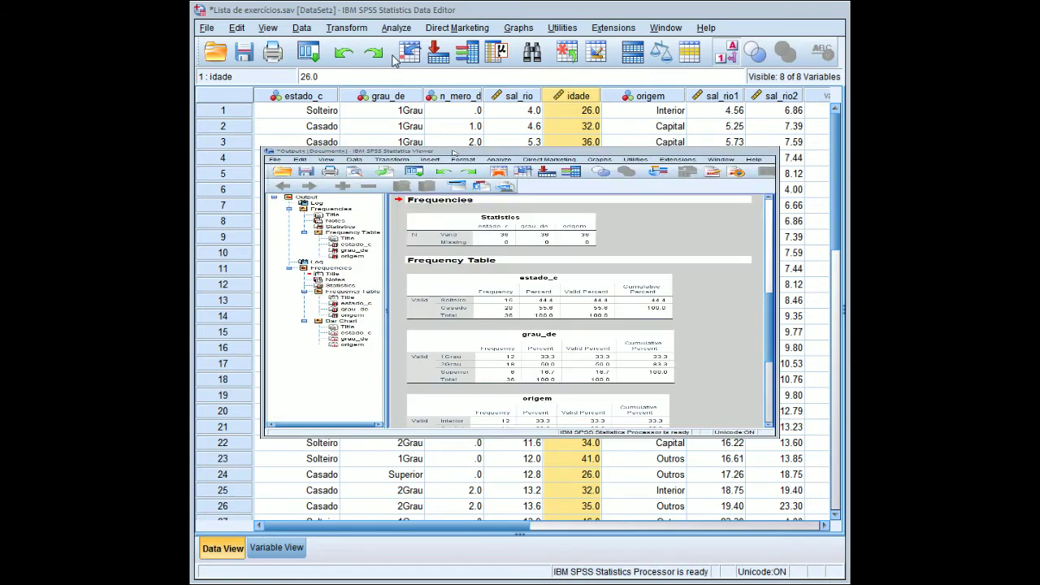
- Examine the new Frequencies output, opening the estado_c bar chart in the Chart Editor and closing it unedited
{"action": "left_click", "coordinate": [739, 152]}
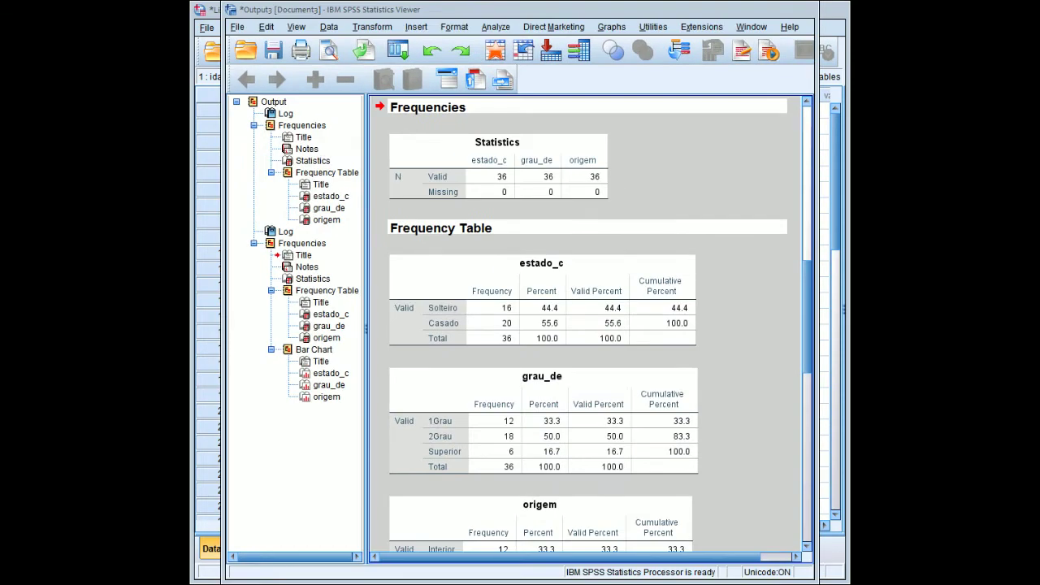
{"action": "left_click_drag", "start_coordinate": [805, 306], "coordinate": [805, 343]}
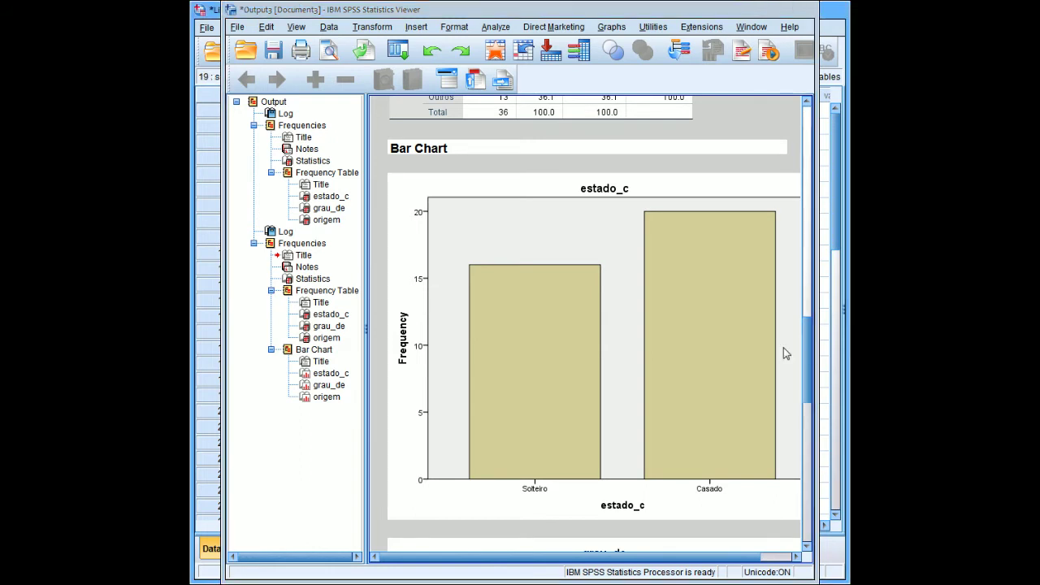
{"action": "left_click", "coordinate": [665, 362]}
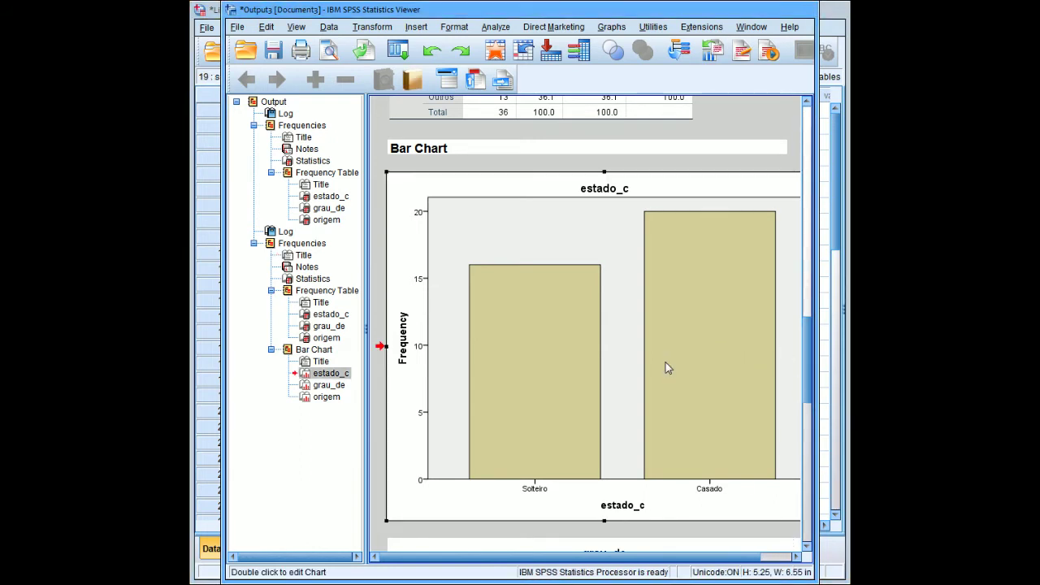
{"action": "double_click", "coordinate": [592, 213]}
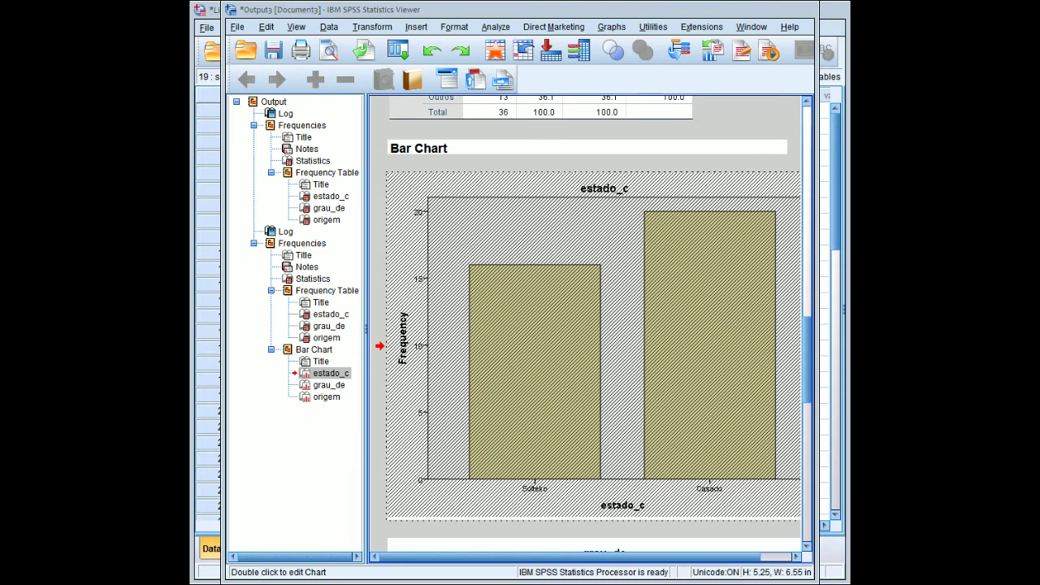
{"action": "double_click", "coordinate": [390, 179]}
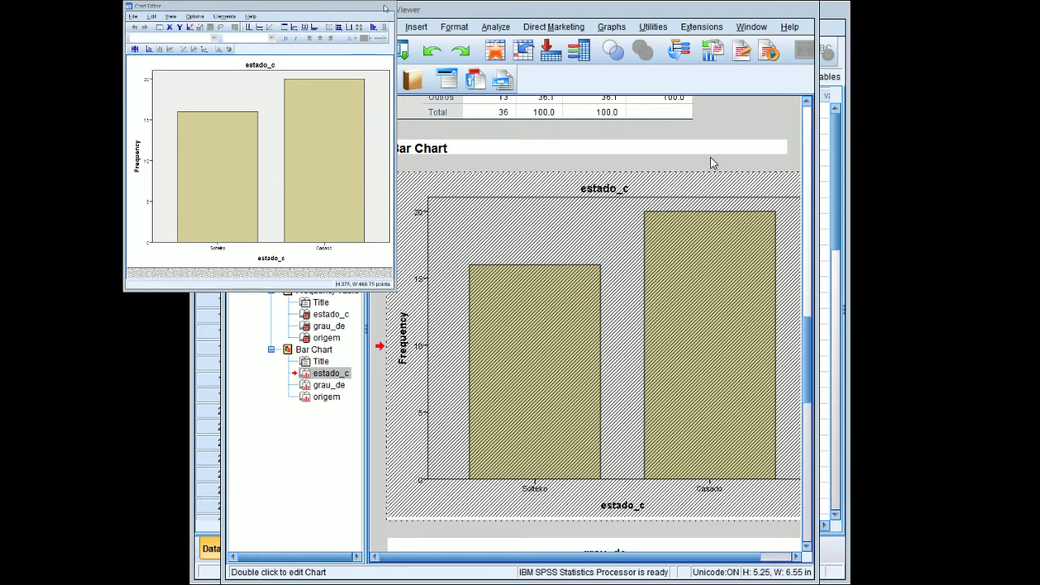
{"action": "key", "text": "alt+F4"}
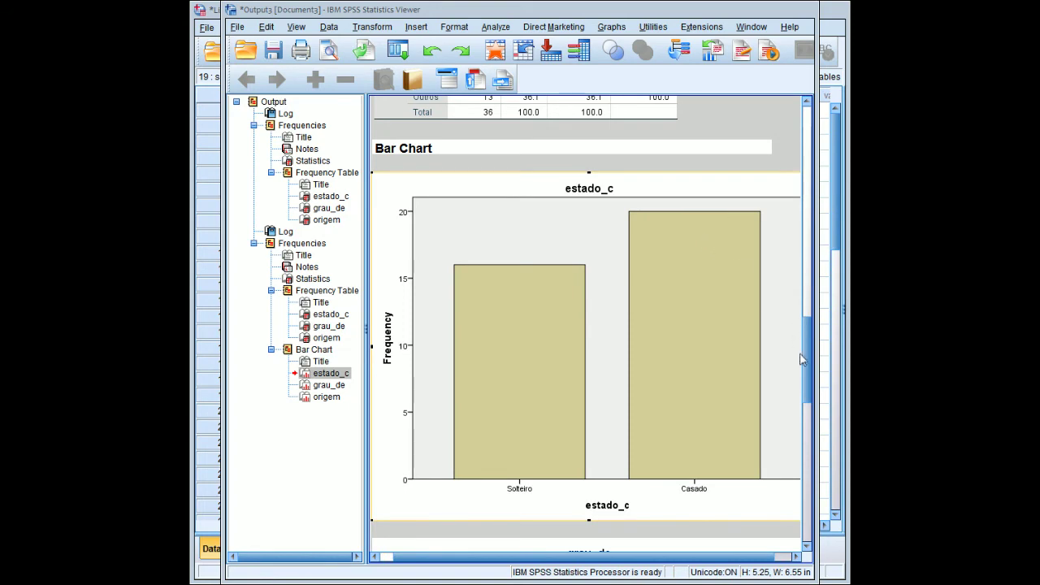
{"action": "left_click_drag", "start_coordinate": [807, 351], "coordinate": [806, 155]}
{"action": "scroll", "coordinate": [572, 325], "scroll_direction": "up", "scroll_amount": 3}
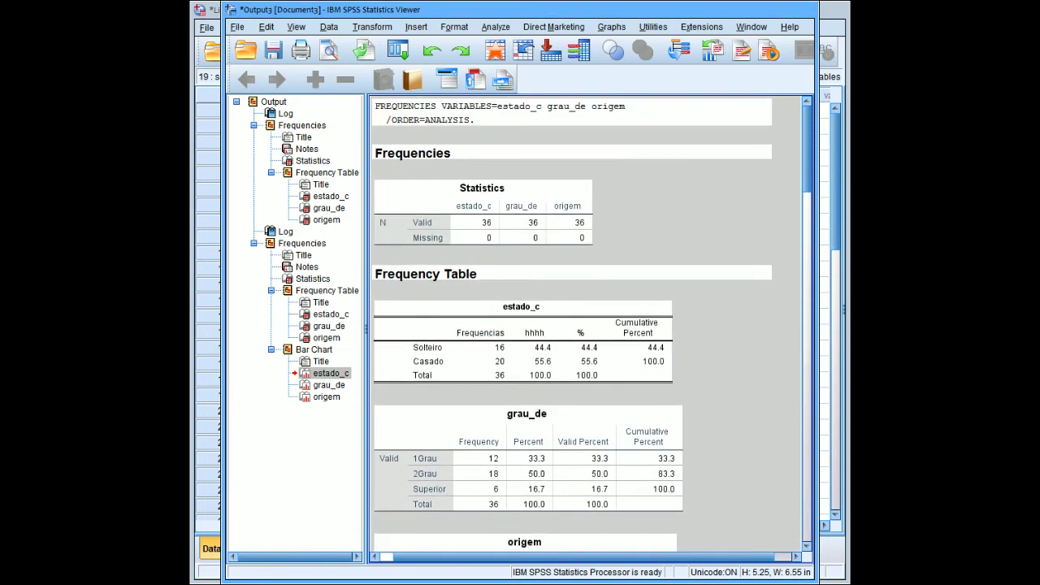
{"action": "scroll", "coordinate": [572, 325], "scroll_direction": "down", "scroll_amount": 10}
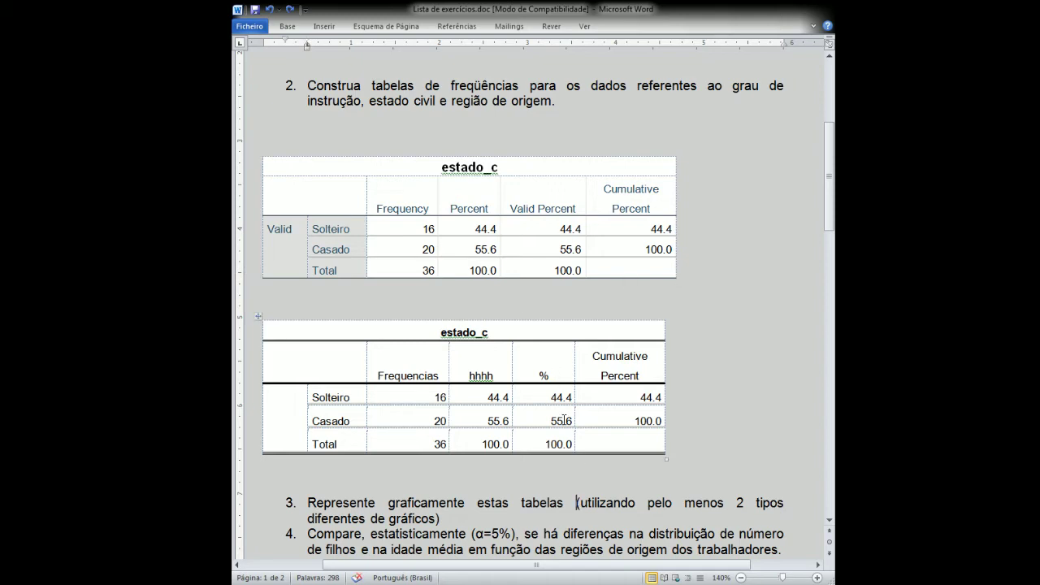
- Switch to the Word exercise list and read question 3 on the required graph types and the surrounding questions
{"action": "scroll", "coordinate": [564, 420], "scroll_direction": "down", "scroll_amount": 3}
{"action": "left_click_drag", "start_coordinate": [744, 386], "coordinate": [735, 387]}
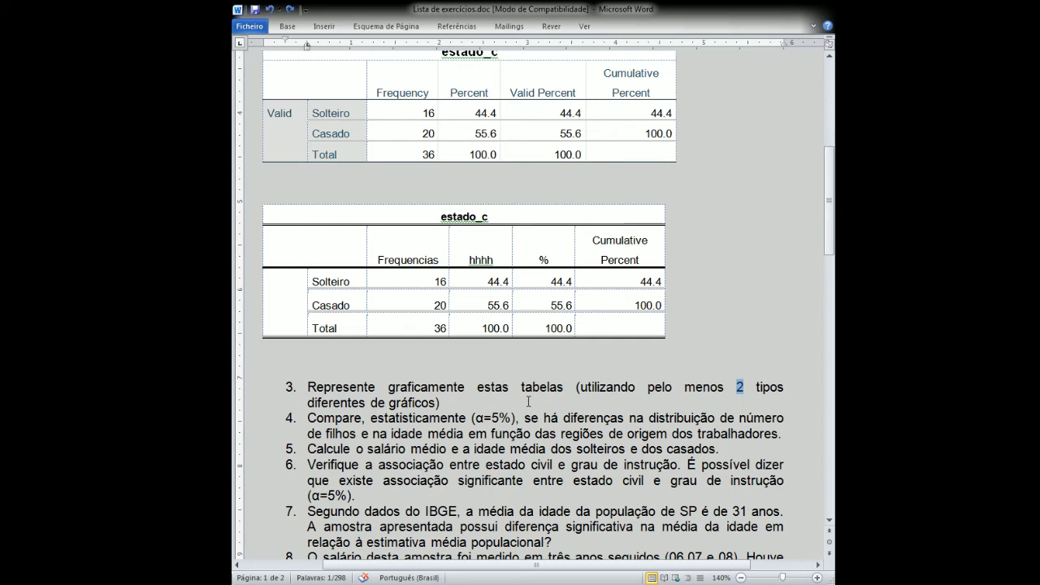
{"action": "left_click", "coordinate": [508, 399]}
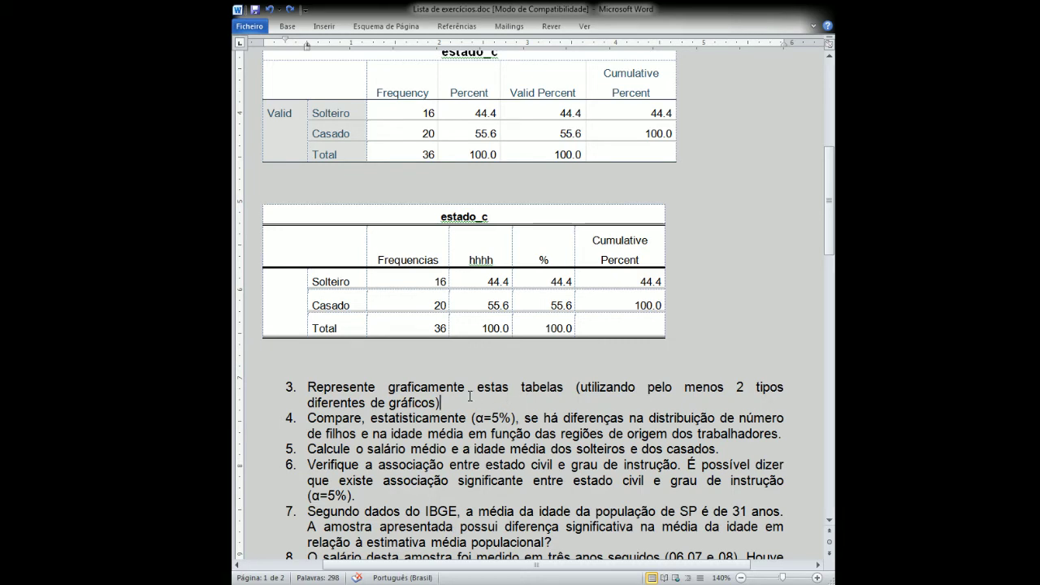
{"action": "scroll", "coordinate": [469, 395], "scroll_direction": "down", "scroll_amount": 3}
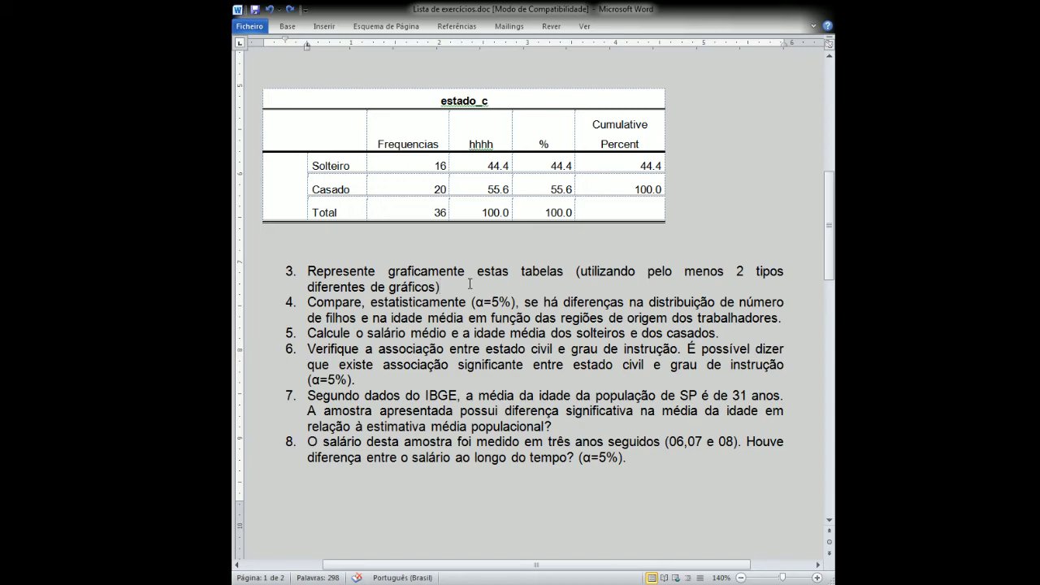
{"action": "scroll", "coordinate": [469, 284], "scroll_direction": "up", "scroll_amount": 10}
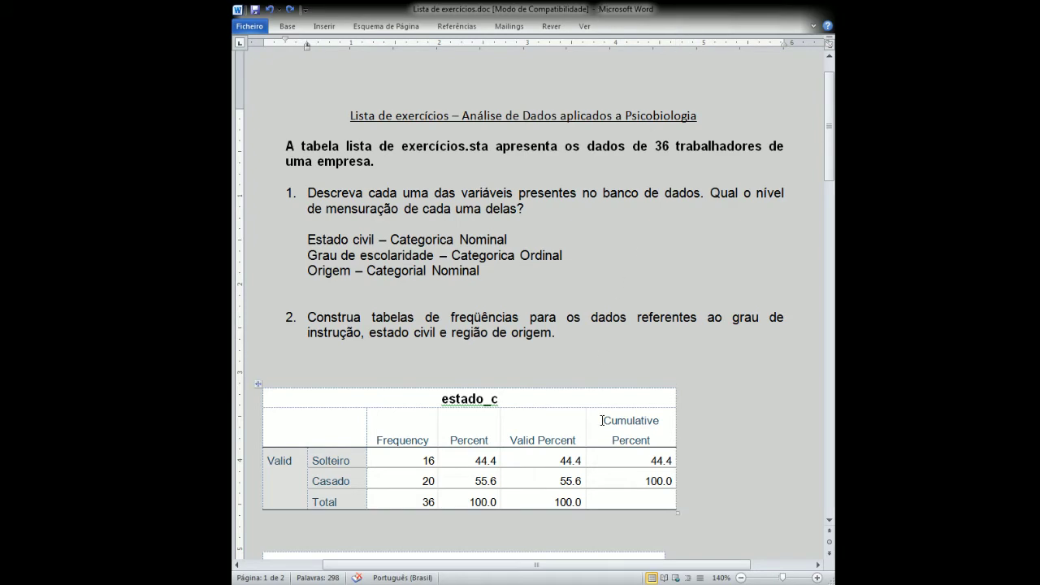
{"action": "scroll", "coordinate": [613, 444], "scroll_direction": "down", "scroll_amount": 3}
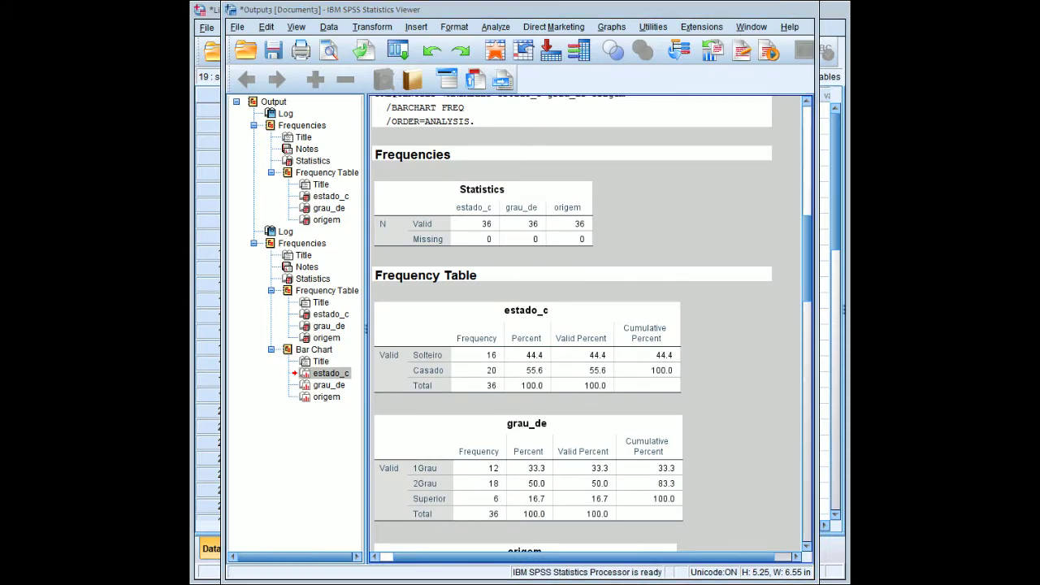
- Switch to the Data Editor and set up a Descriptives analysis with the variables idade and sal_rio
{"action": "key", "text": "alt+Tab"}
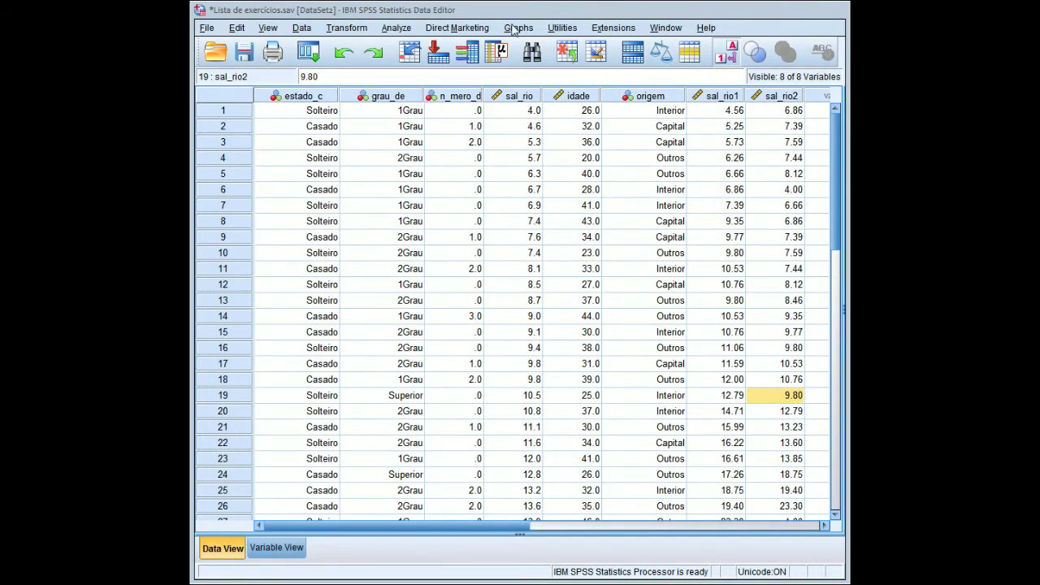
{"action": "left_click", "coordinate": [411, 29]}
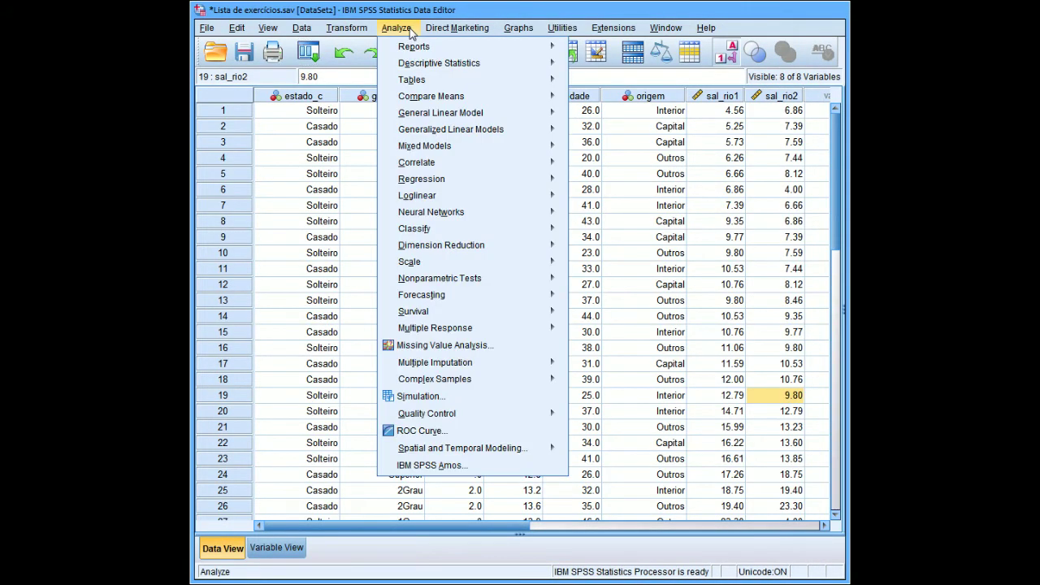
{"action": "mouse_move", "coordinate": [439, 65]}
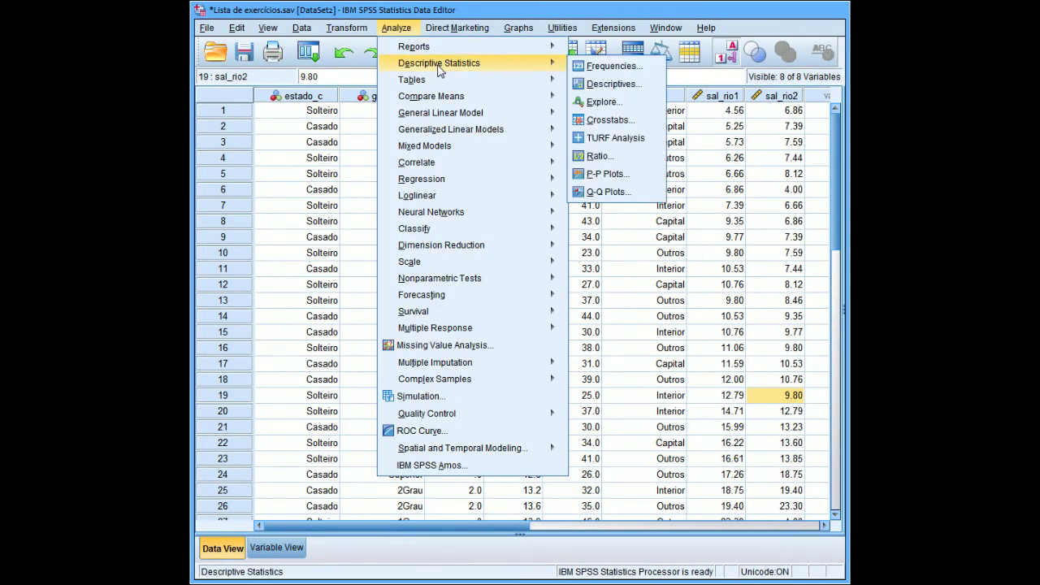
{"action": "left_click", "coordinate": [593, 82]}
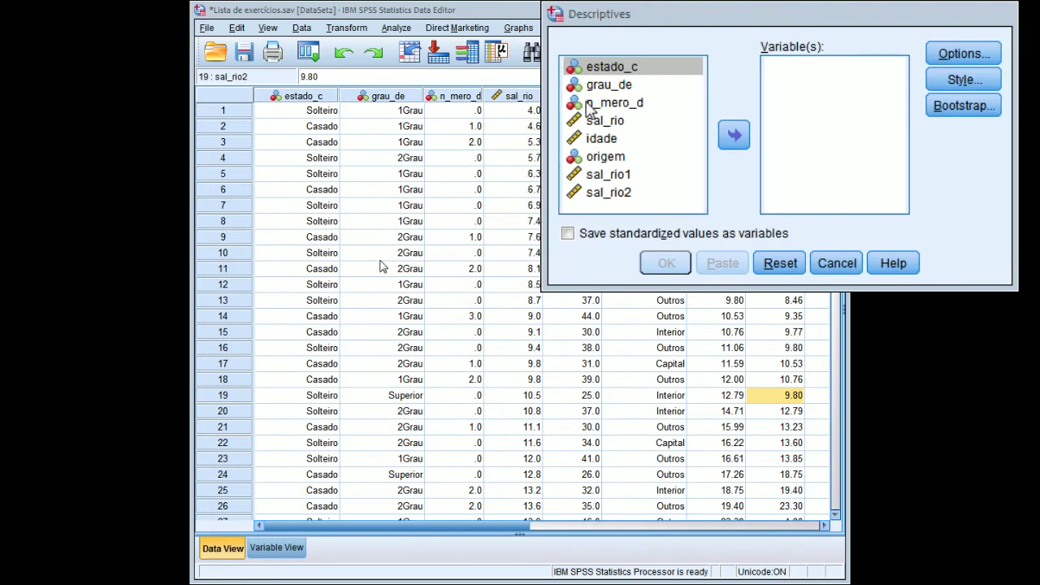
{"action": "left_click", "coordinate": [607, 140]}
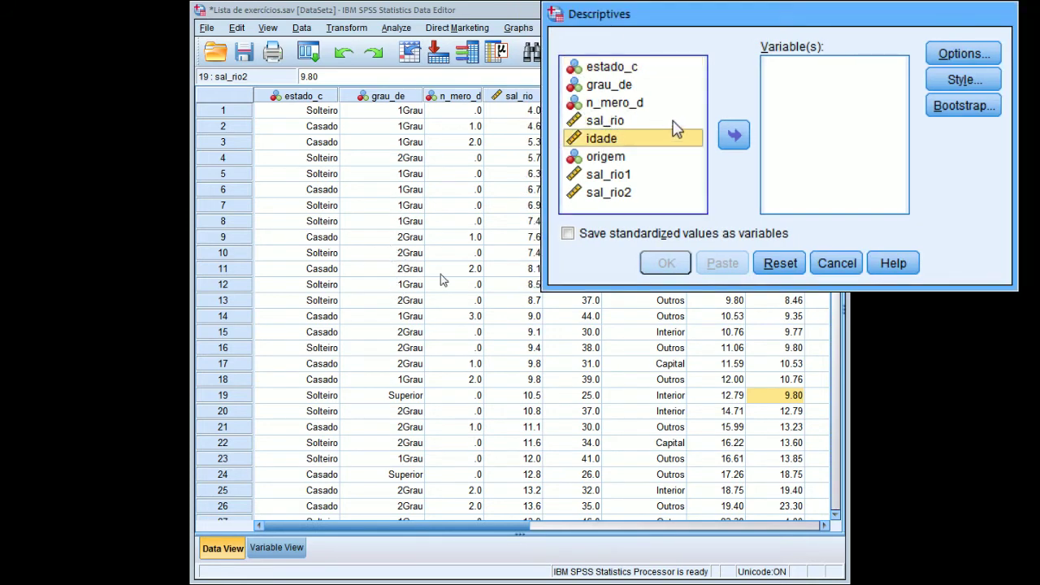
{"action": "left_click", "coordinate": [734, 134]}
{"action": "left_click", "coordinate": [606, 121]}
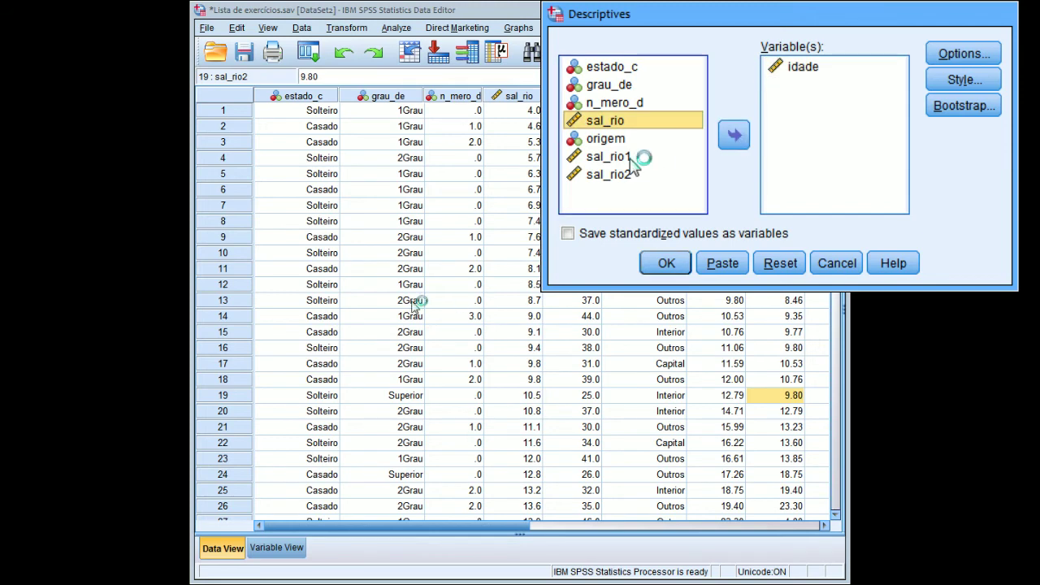
{"action": "left_click", "coordinate": [734, 135]}
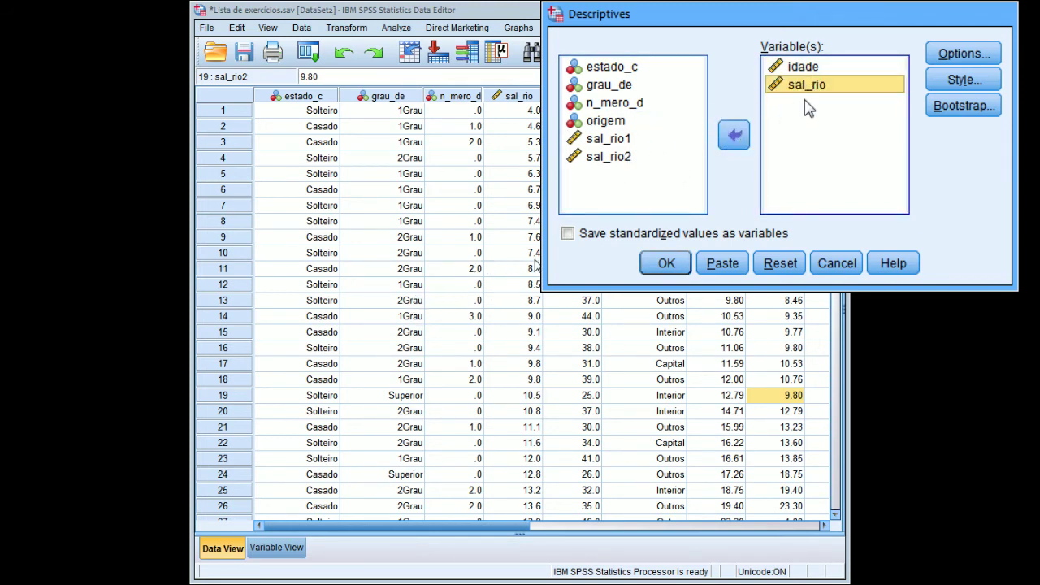
- Add the standard error of the mean to the Descriptives statistics and run the analysis
{"action": "left_click", "coordinate": [961, 57]}
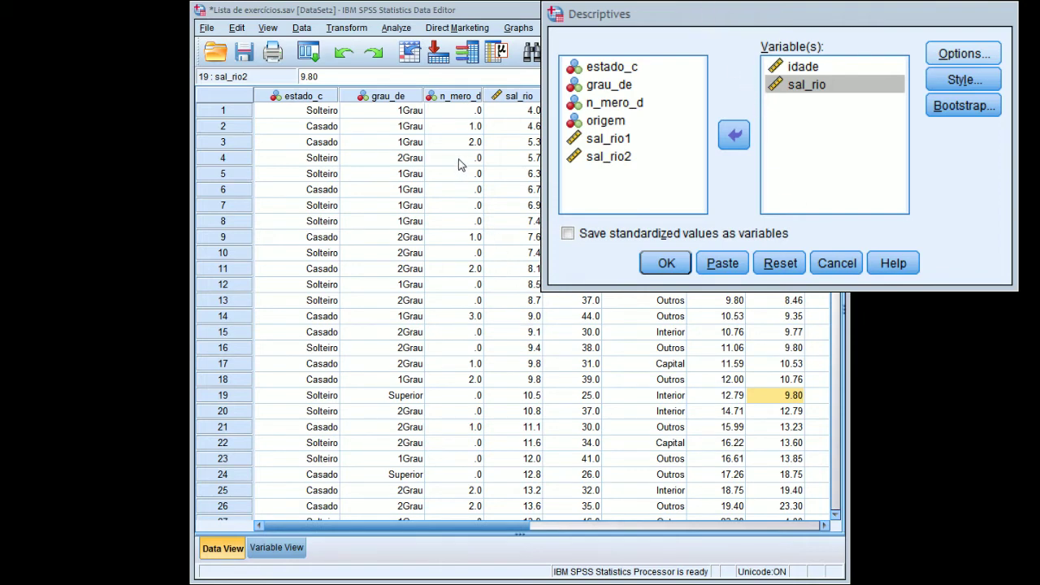
{"action": "key", "text": "alt+o"}
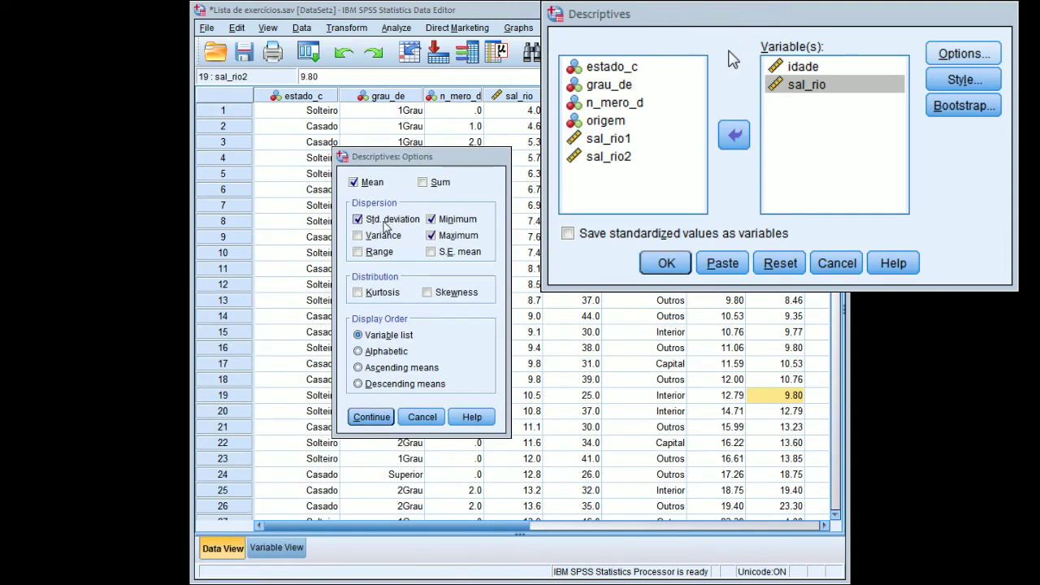
{"action": "left_click", "coordinate": [435, 255]}
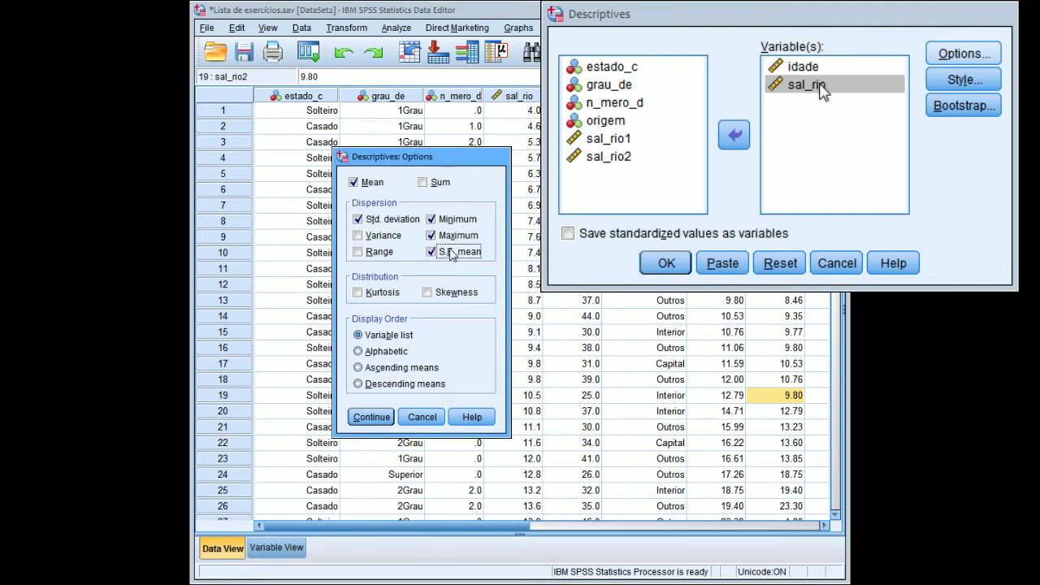
{"action": "left_click", "coordinate": [371, 417]}
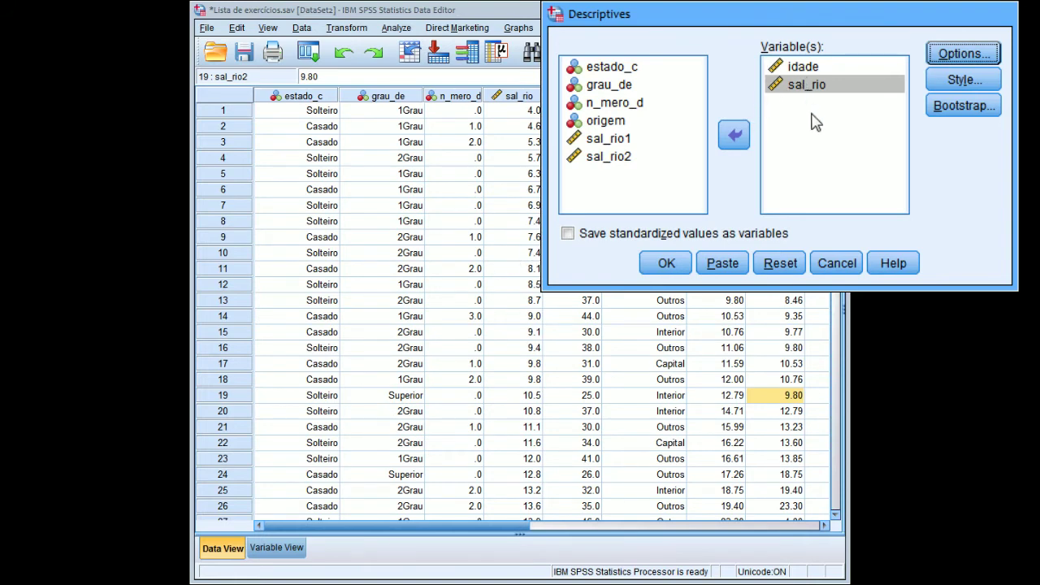
{"action": "left_click", "coordinate": [666, 261]}
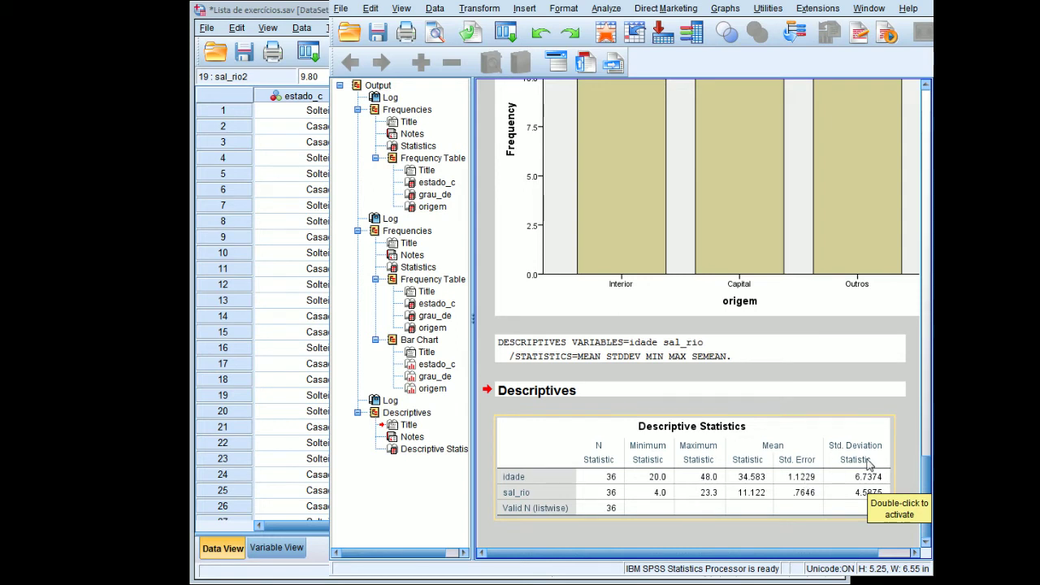
- Examine the Descriptive Statistics table and the origem bar chart, opening the chart in the Chart Editor and closing it unedited
{"action": "left_click", "coordinate": [683, 461]}
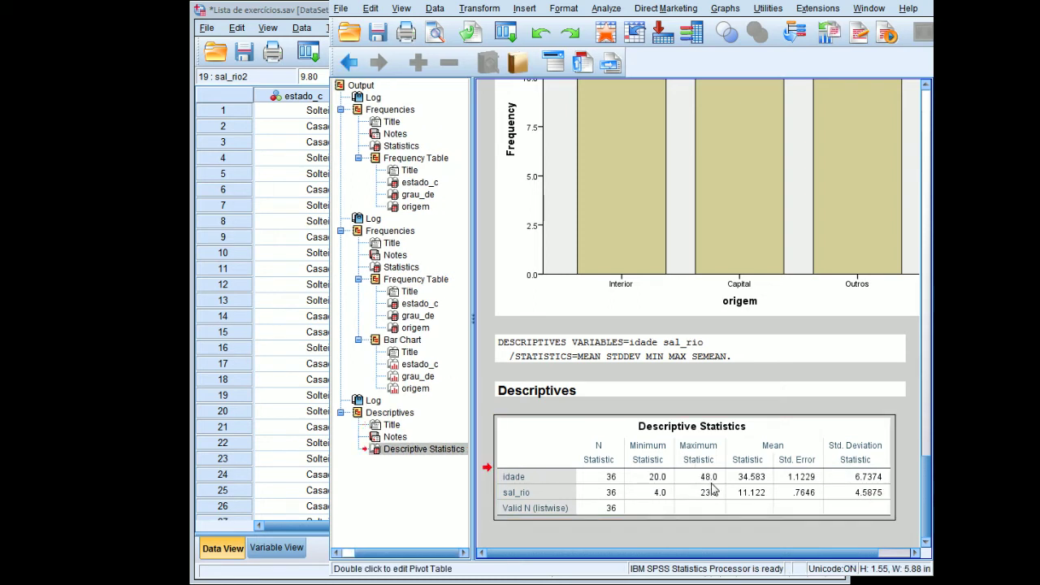
{"action": "left_click", "coordinate": [778, 411]}
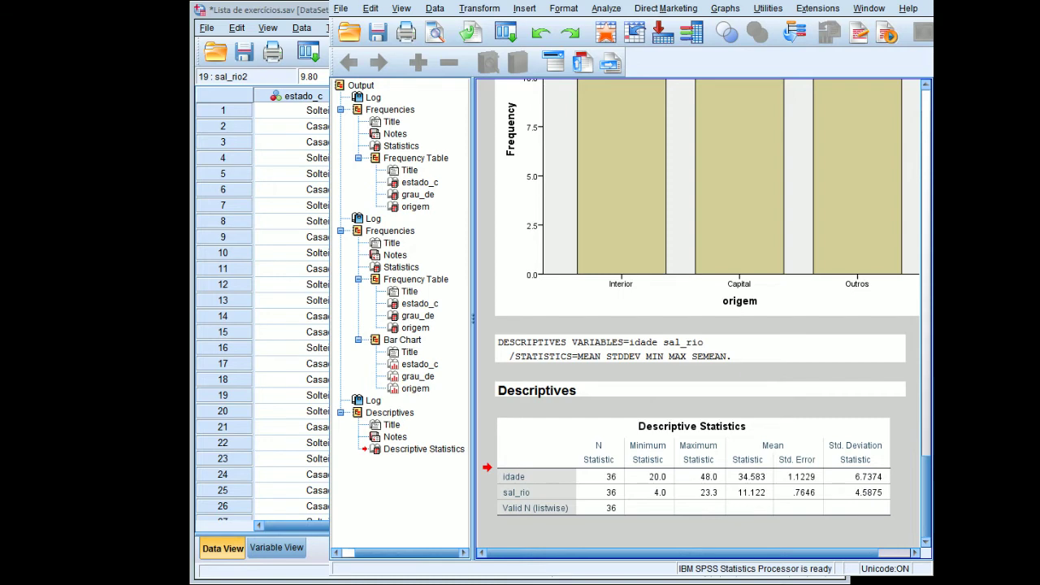
{"action": "scroll", "coordinate": [679, 311], "scroll_direction": "up", "scroll_amount": 3}
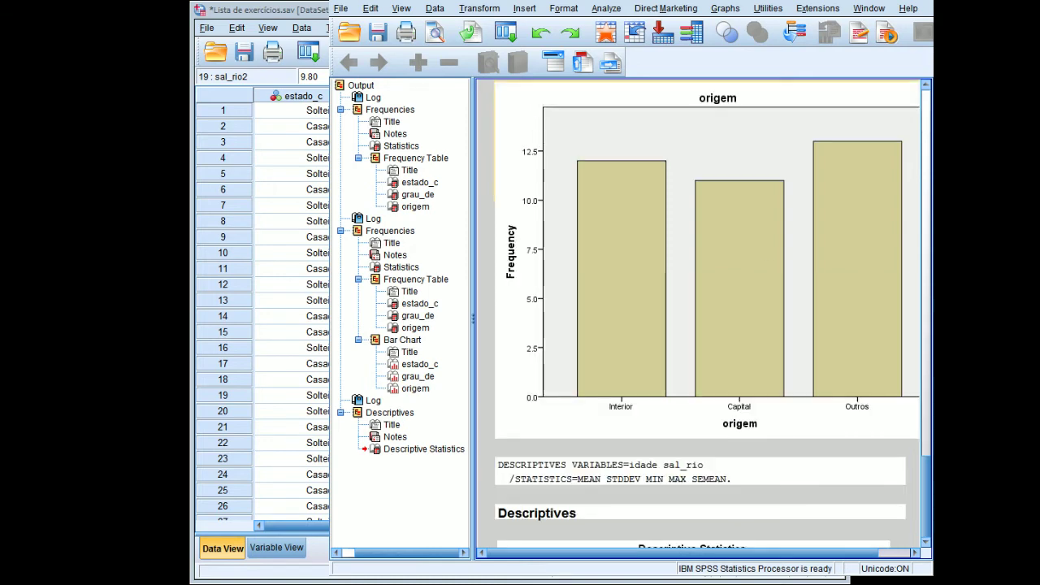
{"action": "left_click", "coordinate": [812, 192]}
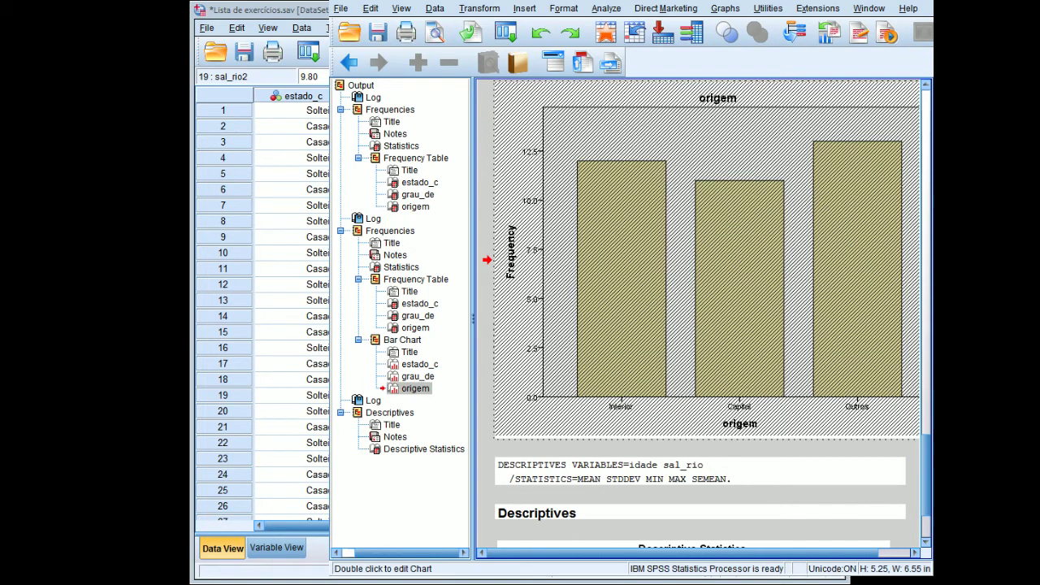
{"action": "double_click", "coordinate": [828, 138]}
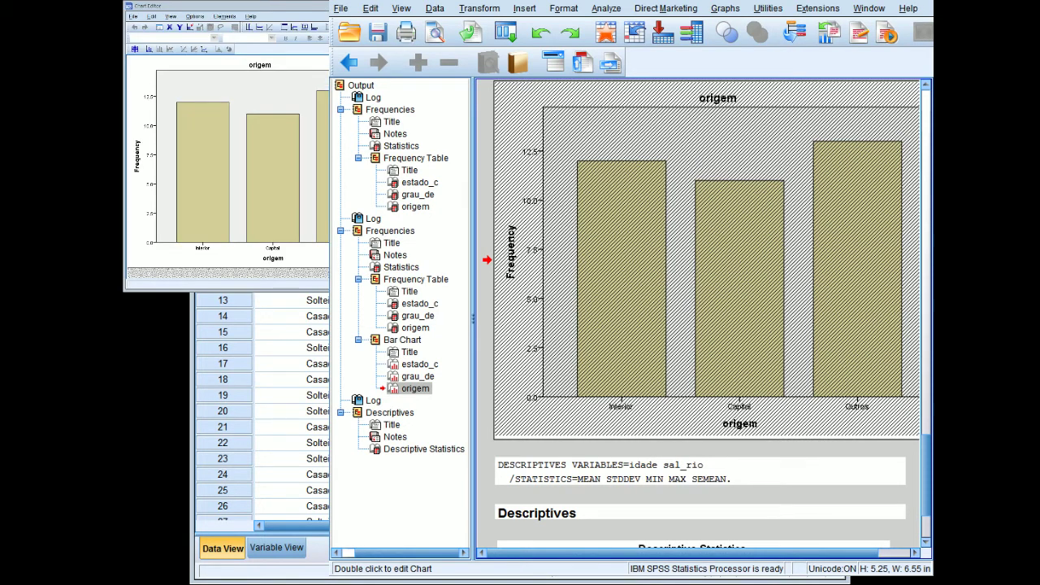
{"action": "left_click", "coordinate": [826, 145]}
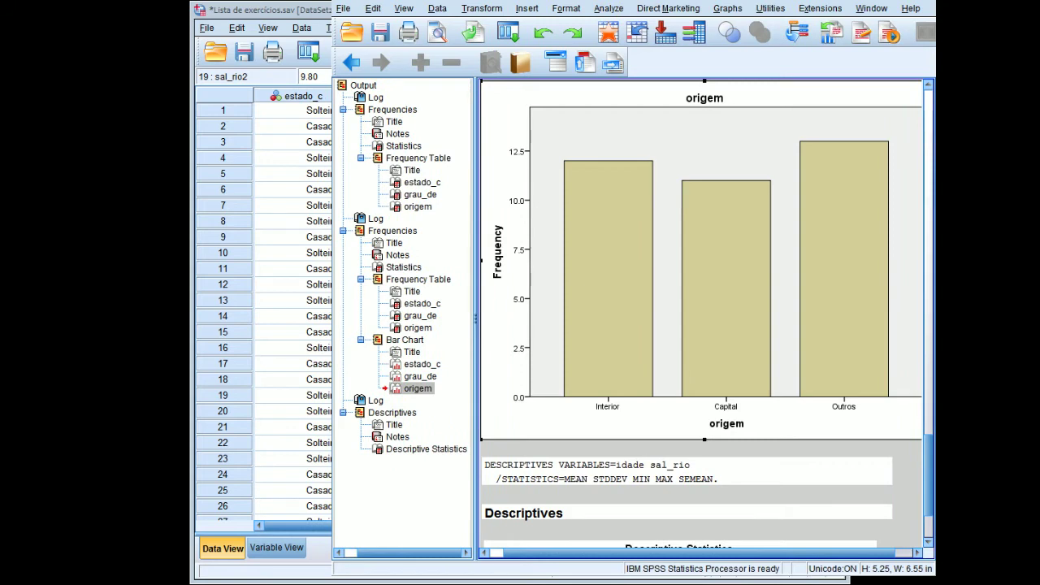
- Switch to the Data Editor and sort the cases by estado_c in descending order
{"action": "key", "text": "alt+Tab"}
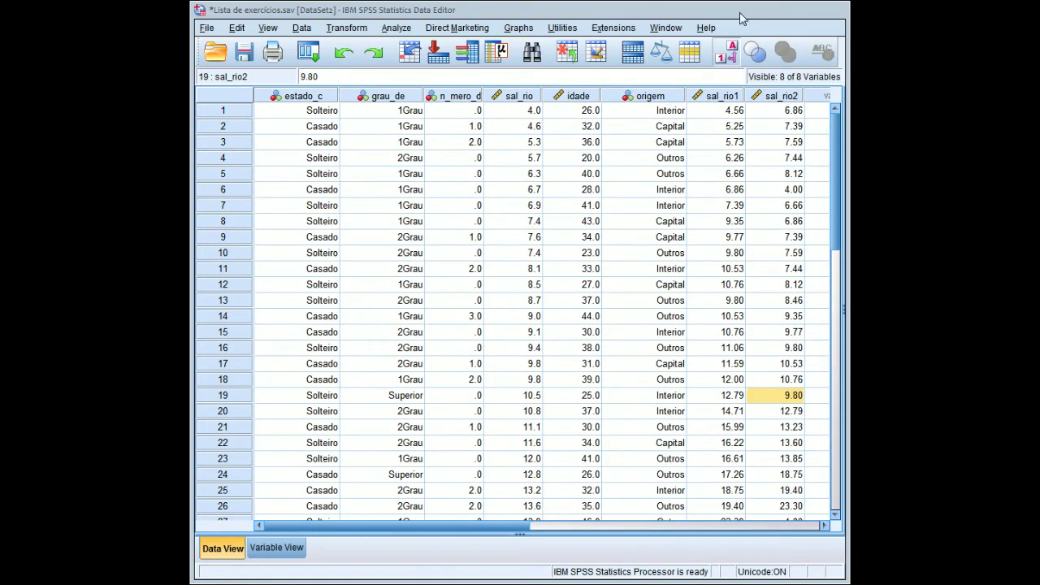
{"action": "left_click", "coordinate": [775, 319]}
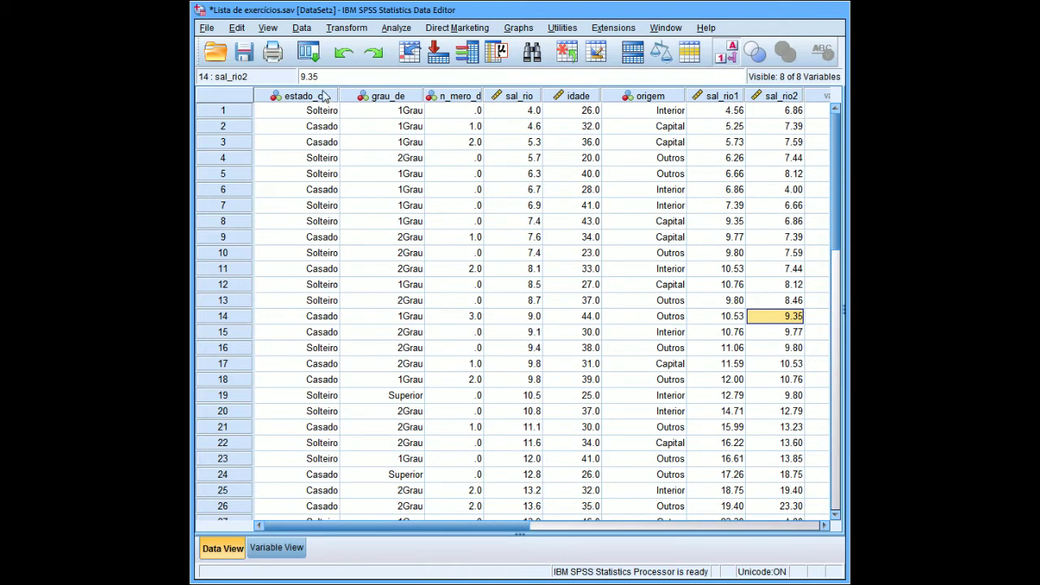
{"action": "left_click", "coordinate": [358, 180]}
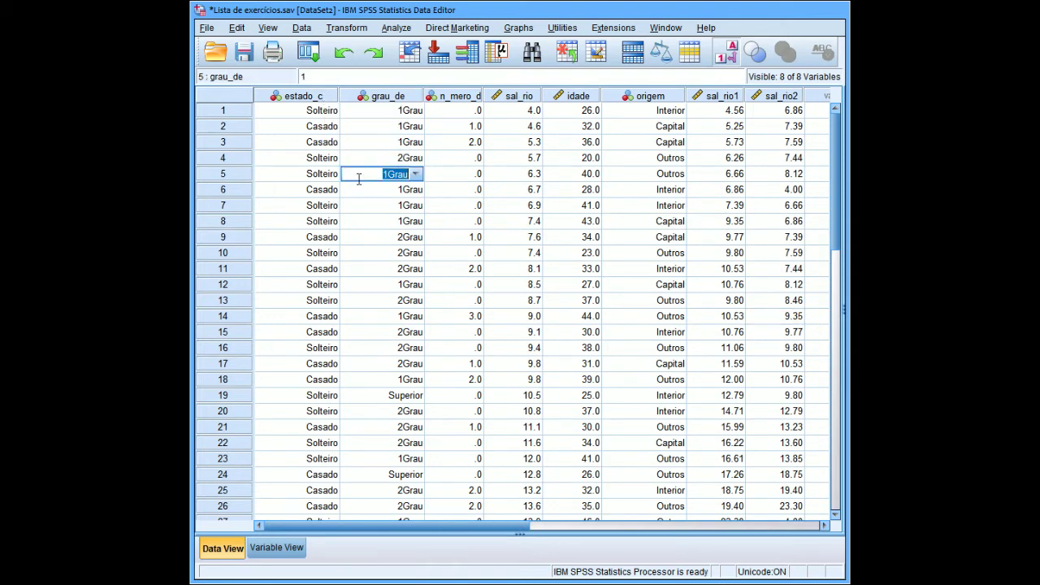
{"action": "left_click", "coordinate": [313, 145]}
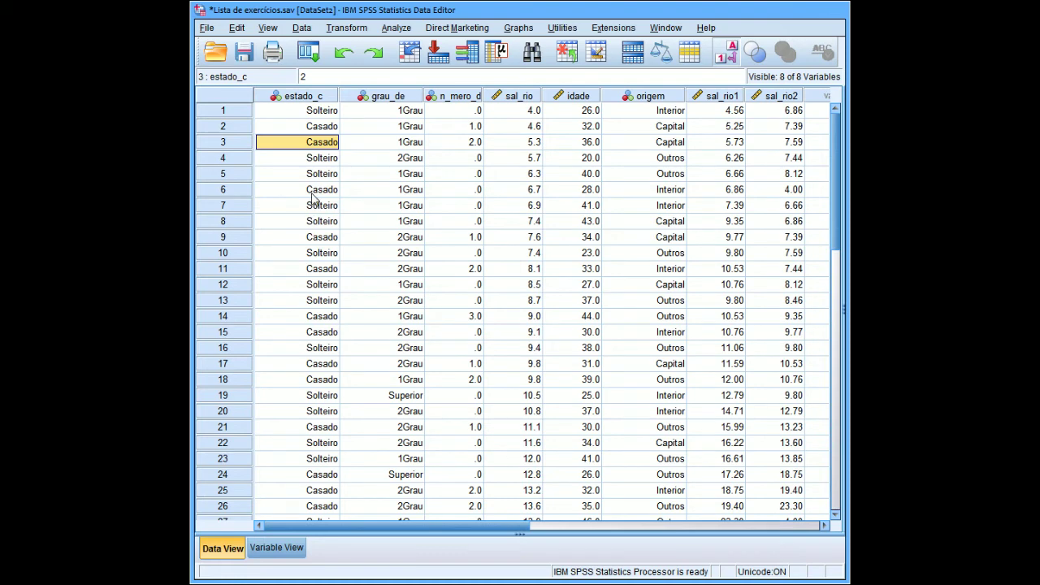
{"action": "left_click", "coordinate": [294, 97]}
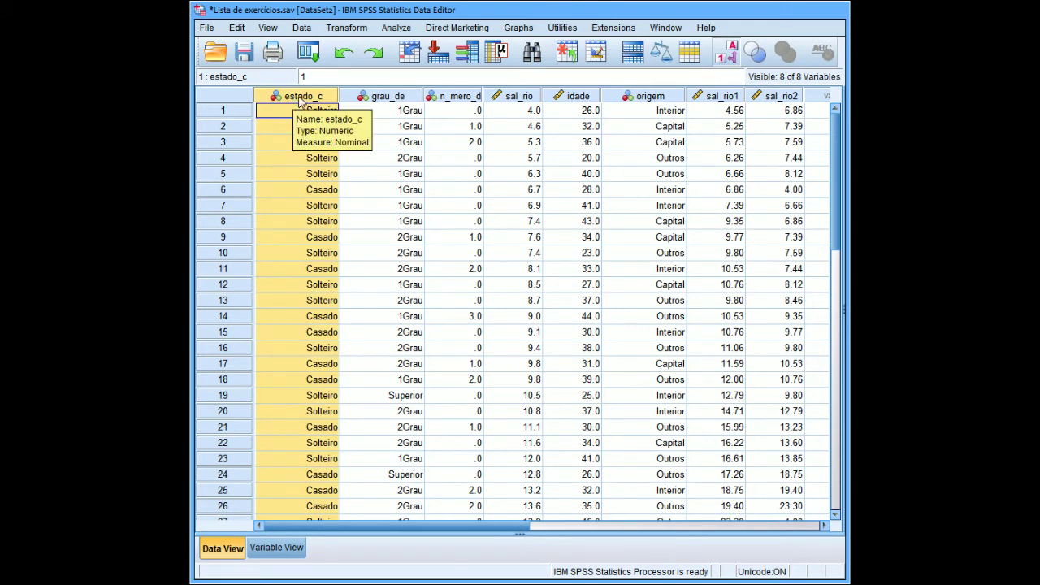
{"action": "right_click", "coordinate": [301, 101]}
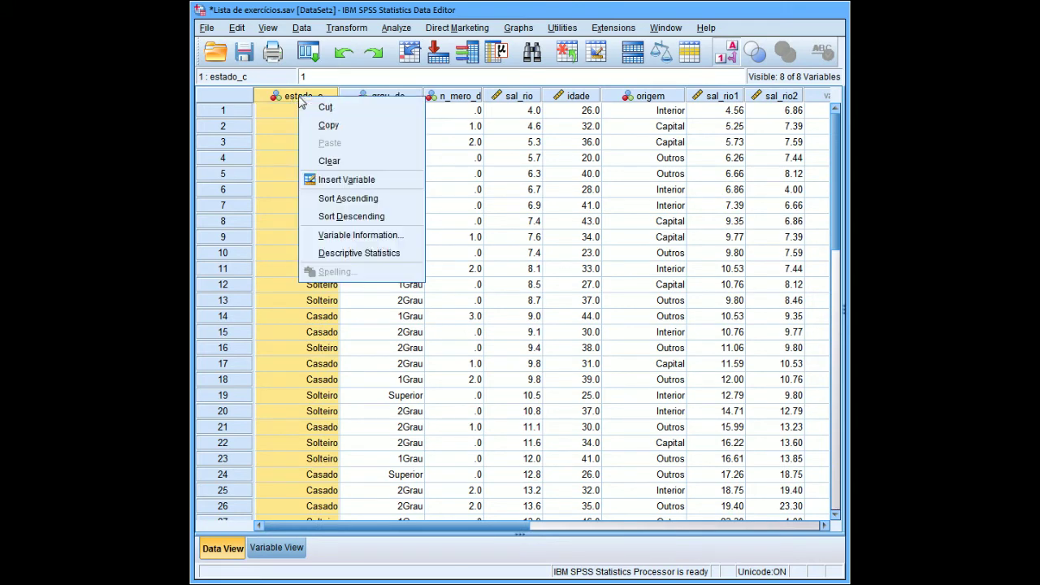
{"action": "left_click", "coordinate": [352, 216]}
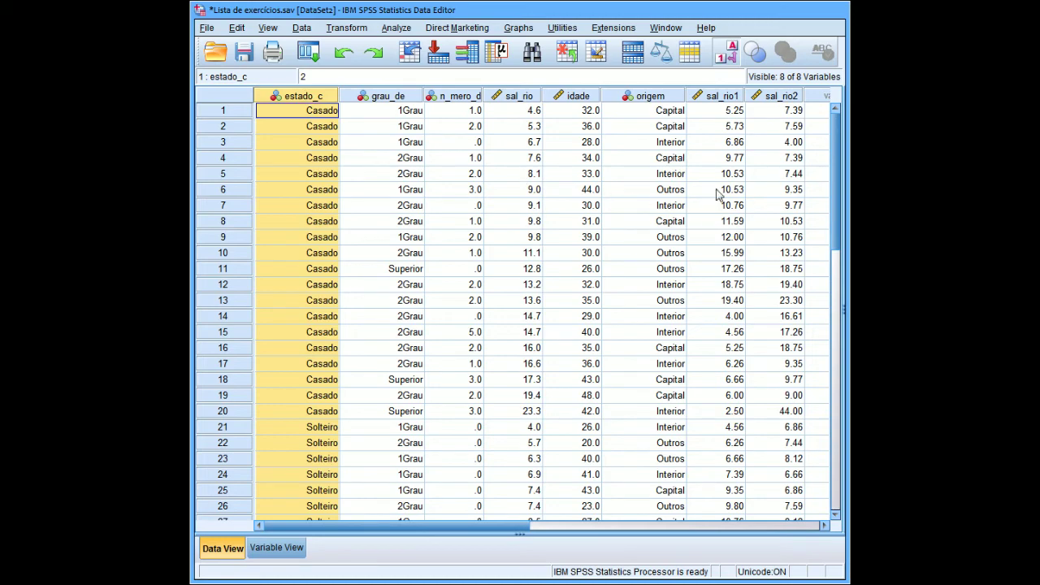
{"action": "left_click_drag", "start_coordinate": [832, 175], "coordinate": [816, 150]}
{"action": "right_click", "coordinate": [308, 96]}
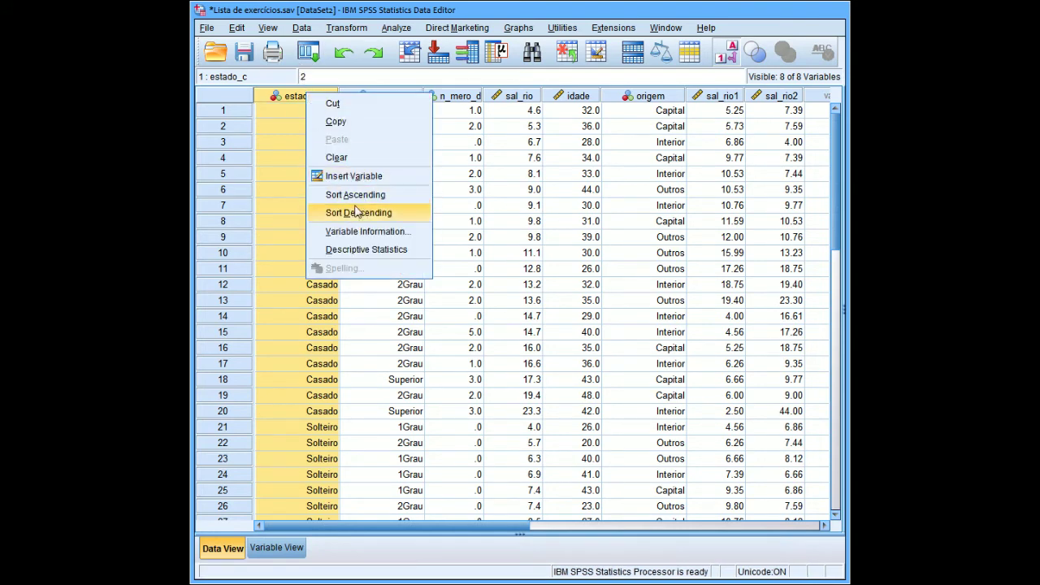
{"action": "left_click", "coordinate": [481, 193]}
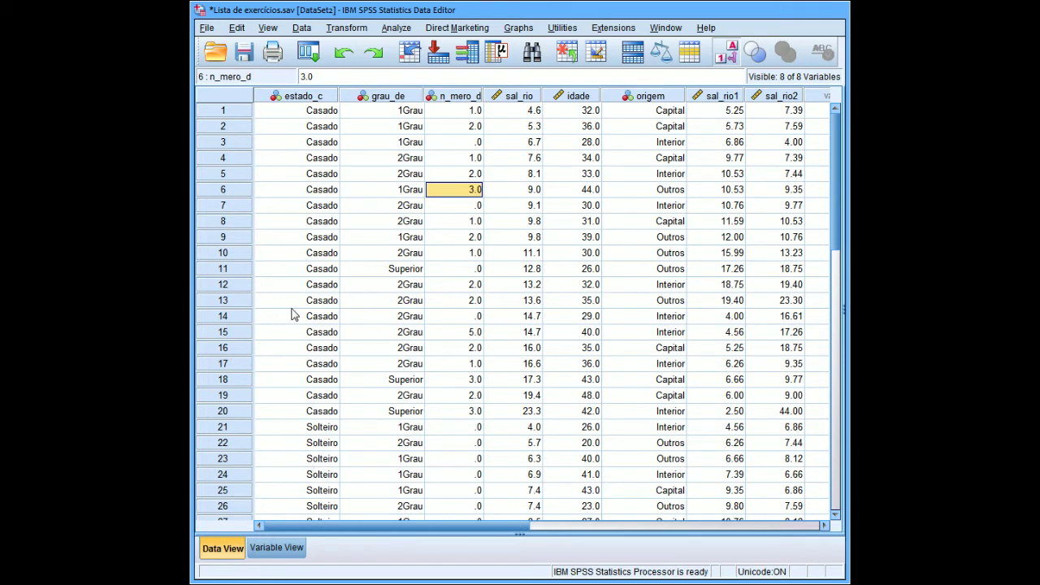
- Open Select Cases and choose to select cases only if a condition is satisfied
{"action": "left_click", "coordinate": [299, 28]}
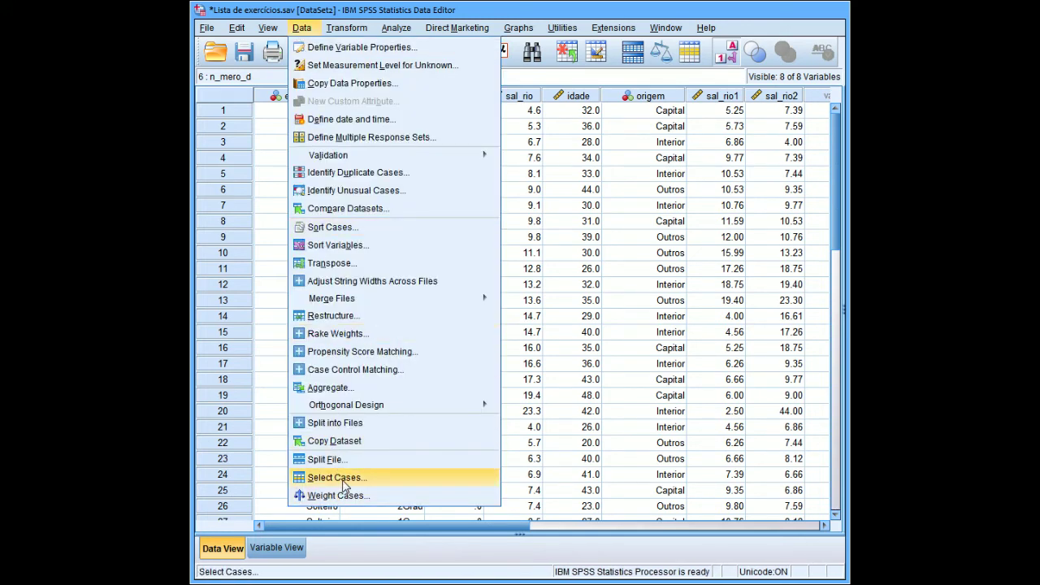
{"action": "key", "text": "Up"}
{"action": "key", "text": "Up"}
{"action": "key", "text": "Up"}
{"action": "key", "text": "Up"}
{"action": "key", "text": "Home"}
{"action": "key", "text": "Down"}
{"action": "key", "text": "Down"}
{"action": "key", "text": "Down"}
{"action": "key", "text": "Down"}
{"action": "key", "text": "Down"}
{"action": "key", "text": "Down"}
{"action": "key", "text": "Down"}
{"action": "key", "text": "Down"}
{"action": "key", "text": "Down"}
{"action": "key", "text": "Down"}
{"action": "key", "text": "Down"}
{"action": "key", "text": "Down"}
{"action": "key", "text": "Down"}
{"action": "key", "text": "Down"}
{"action": "key", "text": "Down"}
{"action": "key", "text": "Down"}
{"action": "key", "text": "Down"}
{"action": "key", "text": "Down"}
{"action": "key", "text": "Down"}
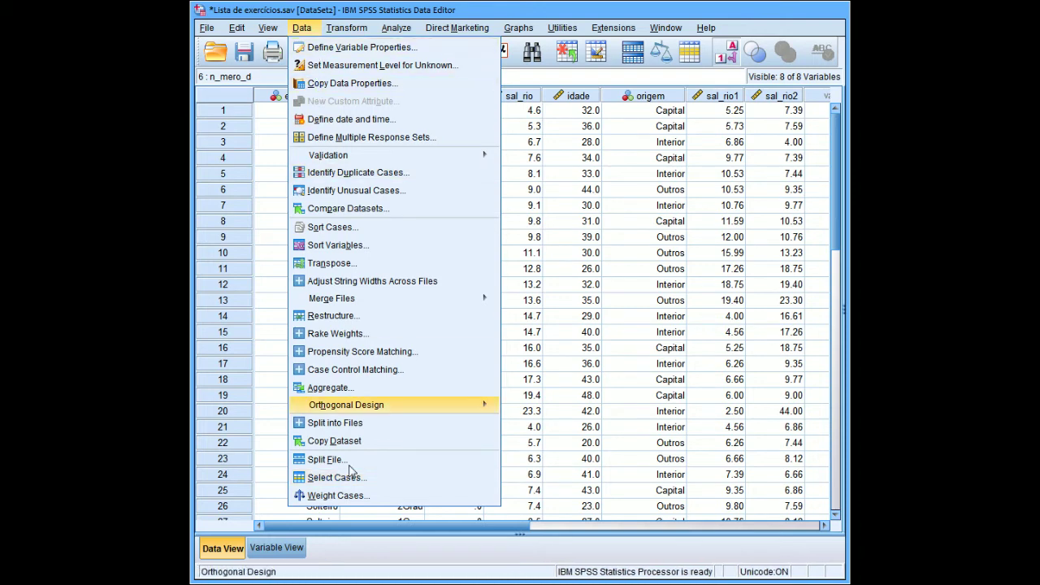
{"action": "left_click", "coordinate": [349, 477]}
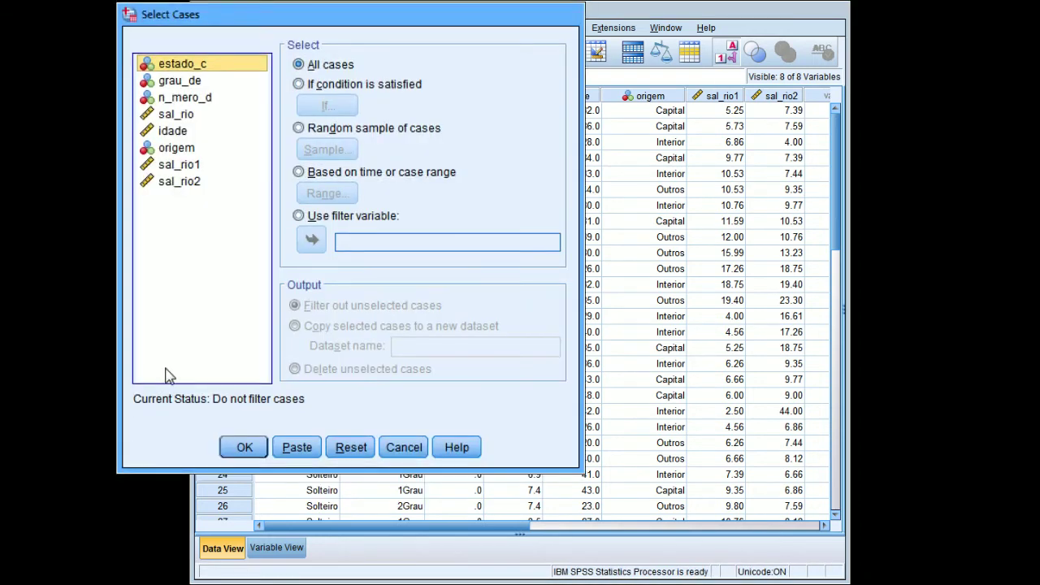
{"action": "left_click", "coordinate": [298, 85]}
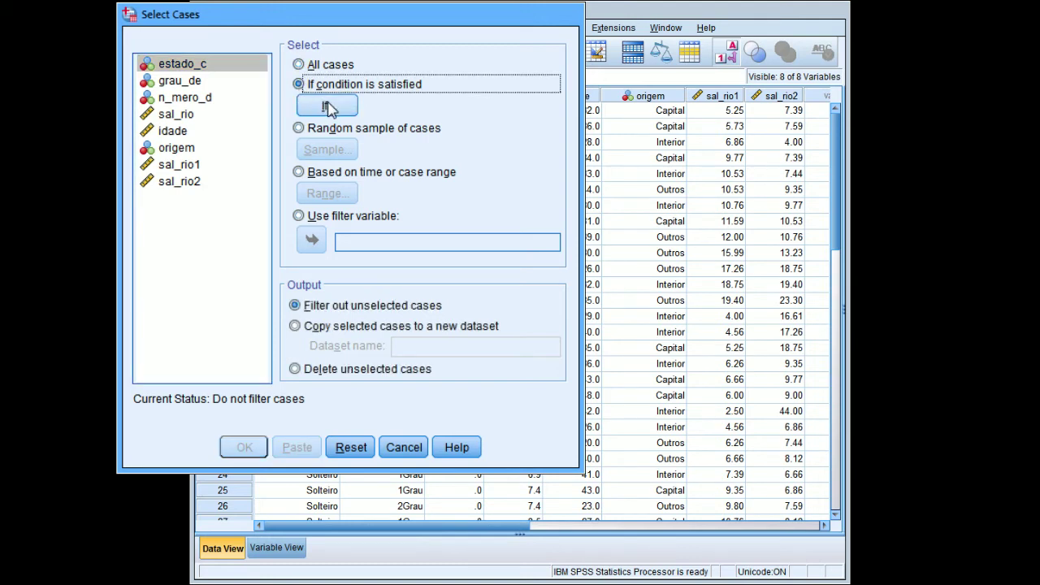
- Define the selection condition estado_c = 2 and apply it, filtering out the unselected cases
{"action": "left_click", "coordinate": [328, 106]}
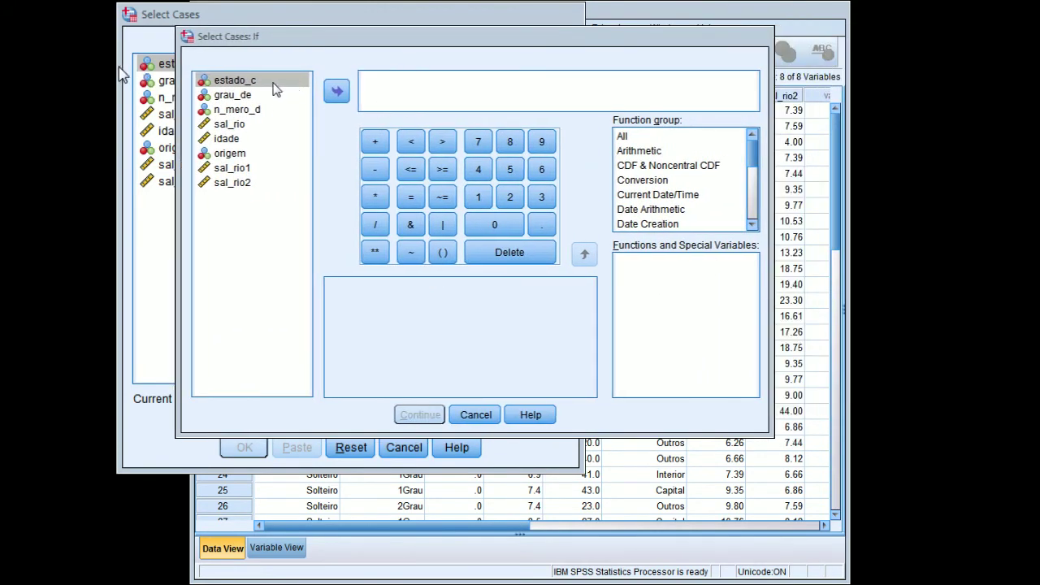
{"action": "left_click", "coordinate": [333, 94]}
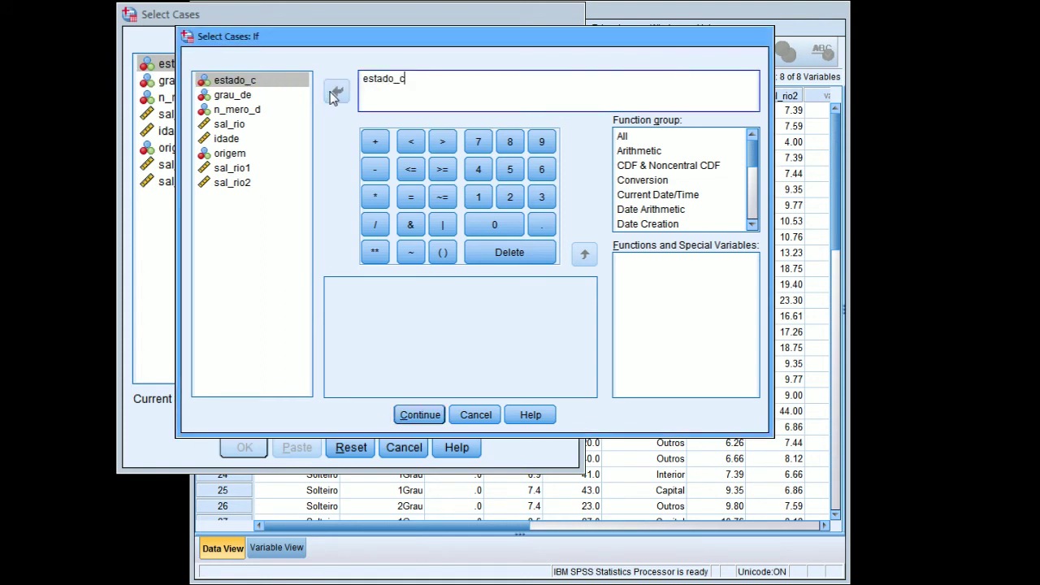
{"action": "left_click", "coordinate": [411, 197]}
{"action": "left_click", "coordinate": [411, 198]}
{"action": "left_click", "coordinate": [423, 414]}
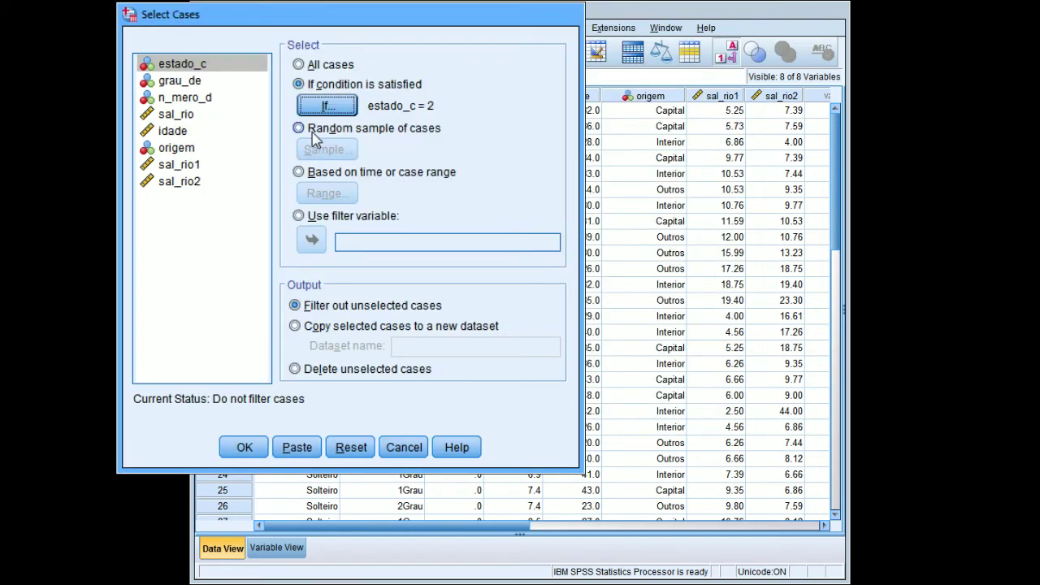
{"action": "left_click", "coordinate": [241, 447]}
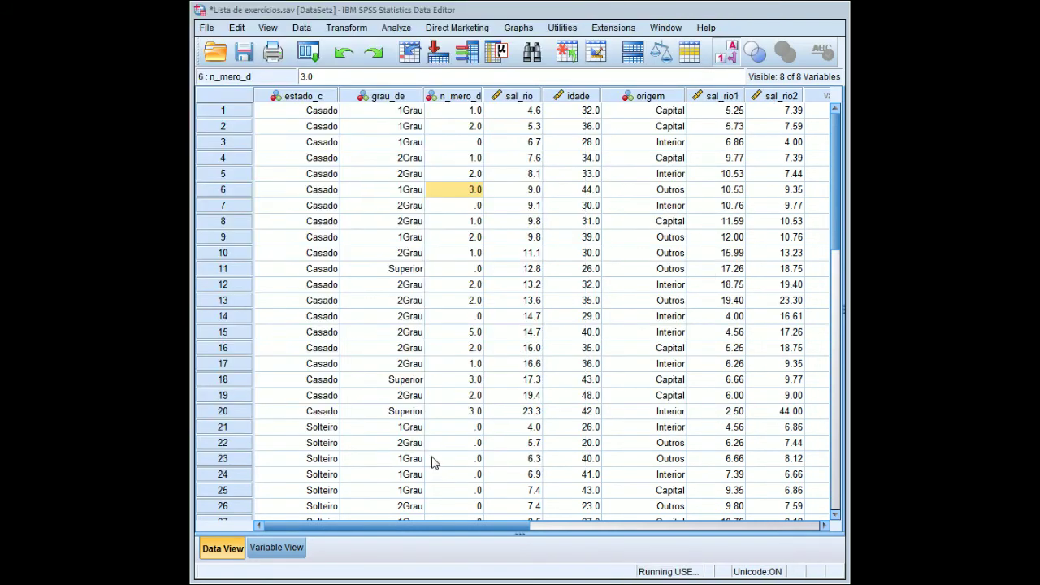
- Run Frequencies on the filtered cases for estado_c only, removing grau_de and origem from the variables to analyze
{"action": "left_click", "coordinate": [628, 18]}
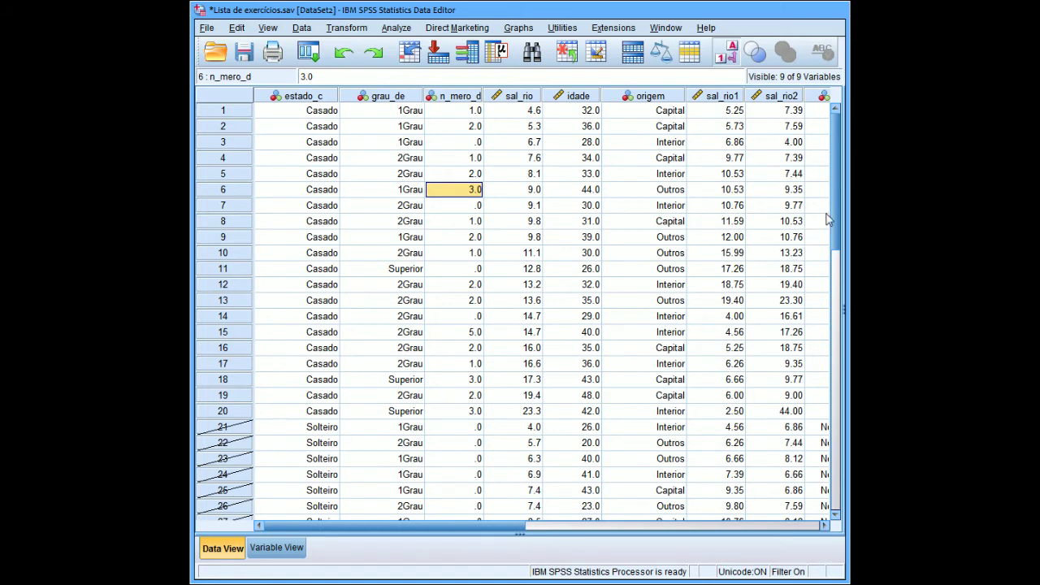
{"action": "left_click_drag", "start_coordinate": [835, 211], "coordinate": [825, 281]}
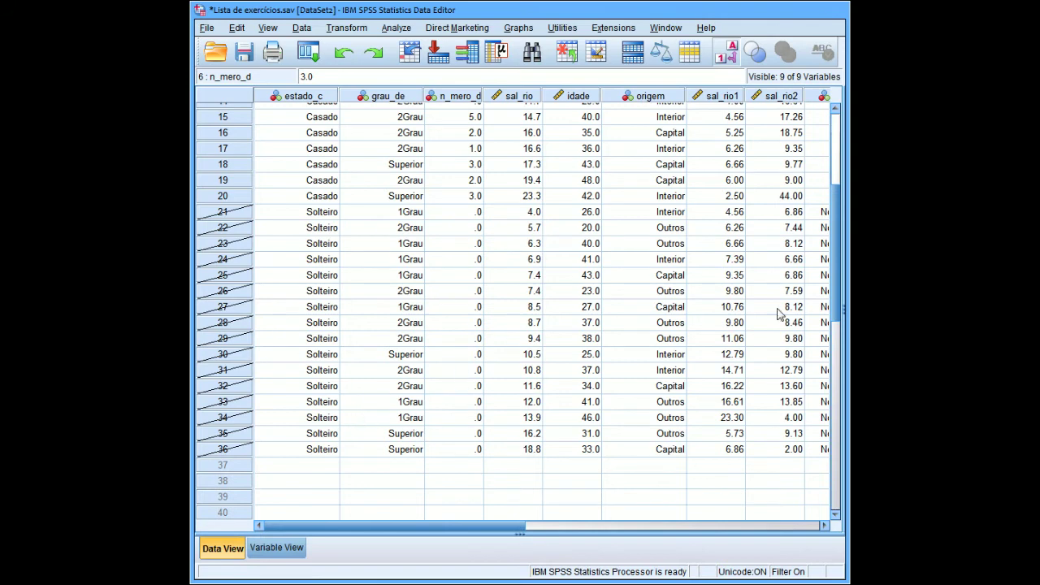
{"action": "left_click_drag", "start_coordinate": [839, 254], "coordinate": [839, 153]}
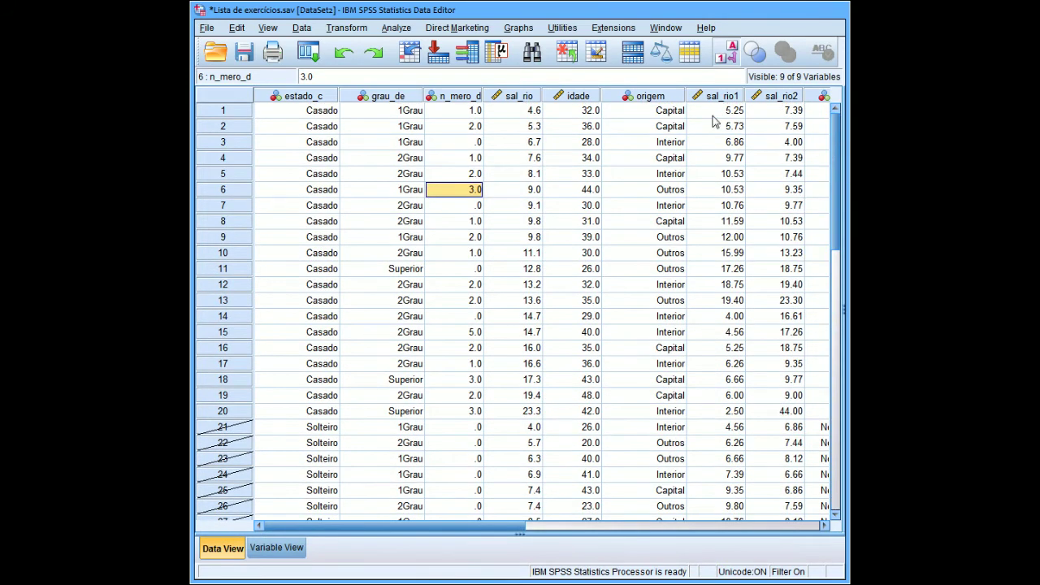
{"action": "left_click", "coordinate": [398, 28]}
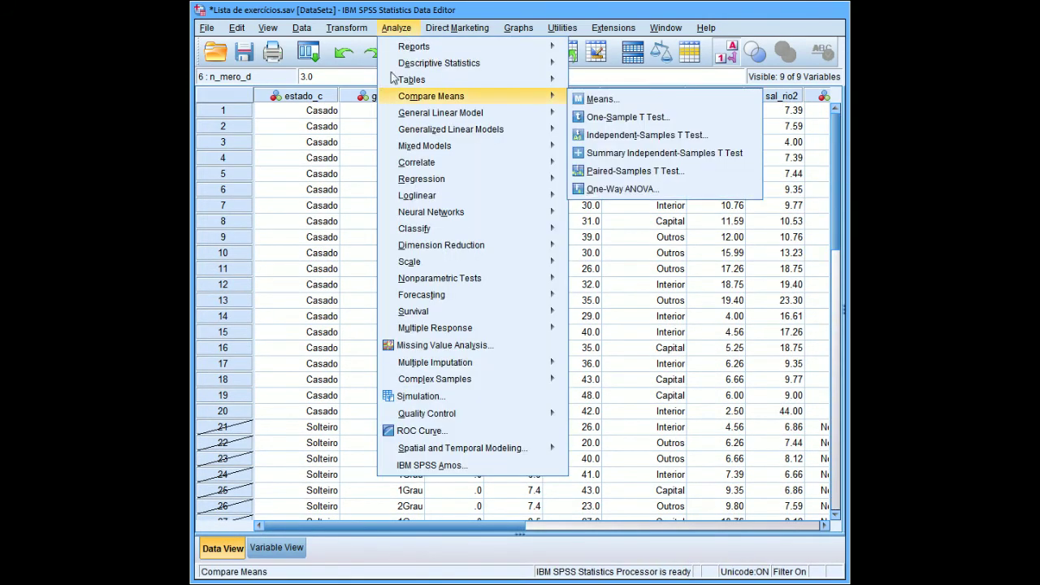
{"action": "mouse_move", "coordinate": [437, 68]}
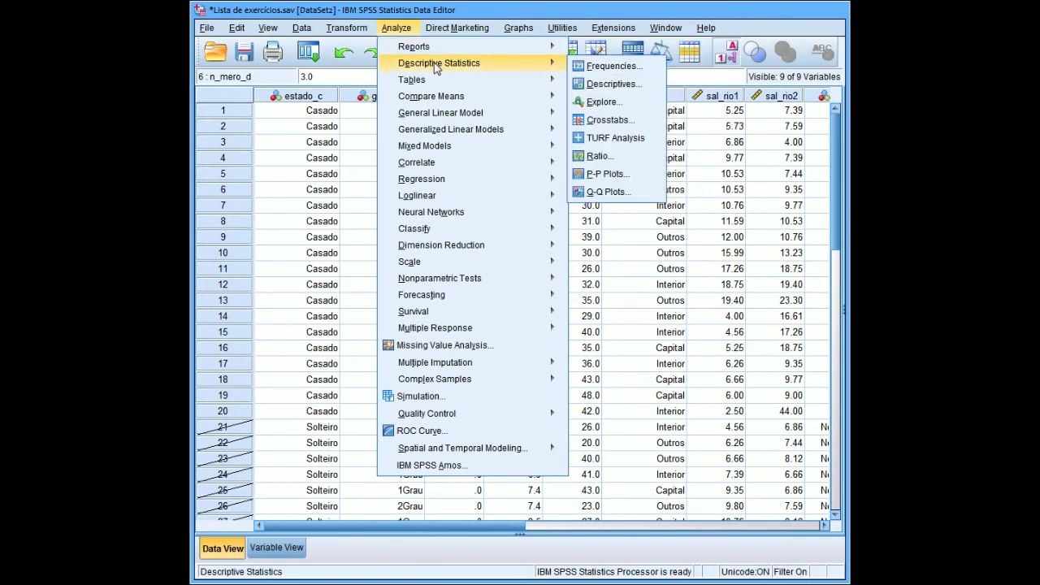
{"action": "left_click", "coordinate": [613, 69]}
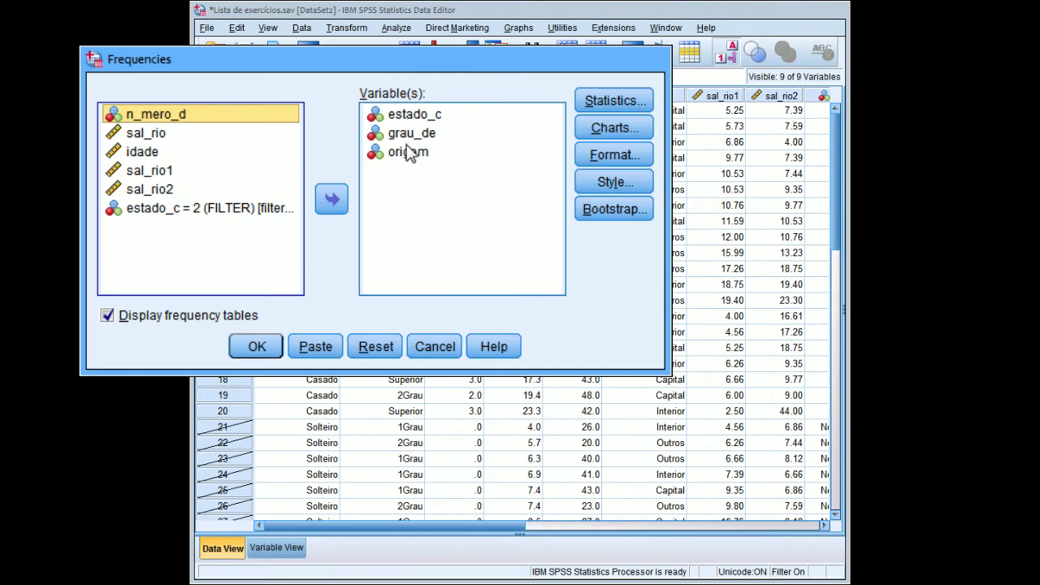
{"action": "double_click", "coordinate": [414, 137]}
{"action": "left_click", "coordinate": [413, 135]}
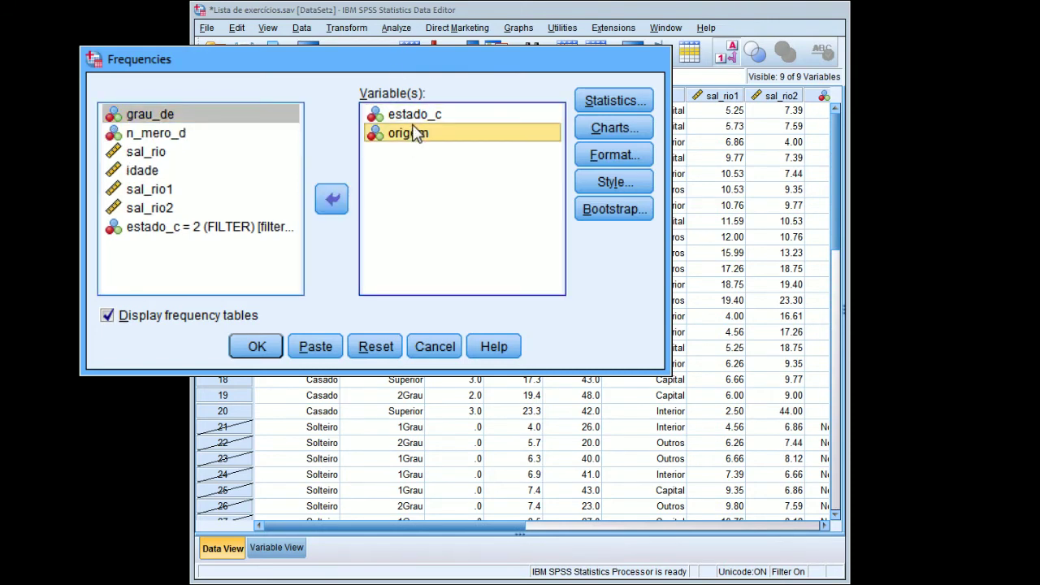
{"action": "double_click", "coordinate": [413, 135]}
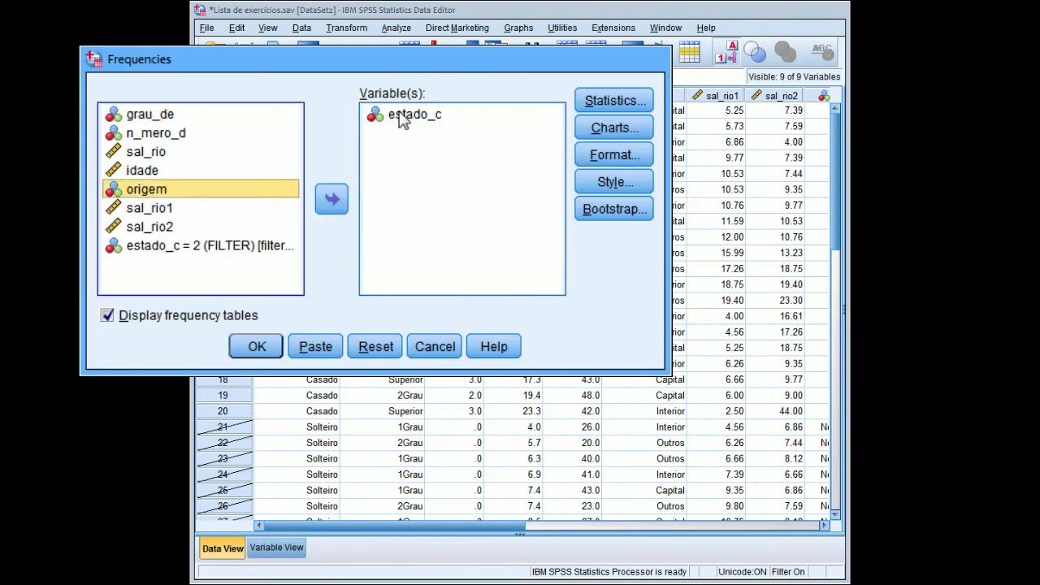
{"action": "left_click", "coordinate": [257, 347]}
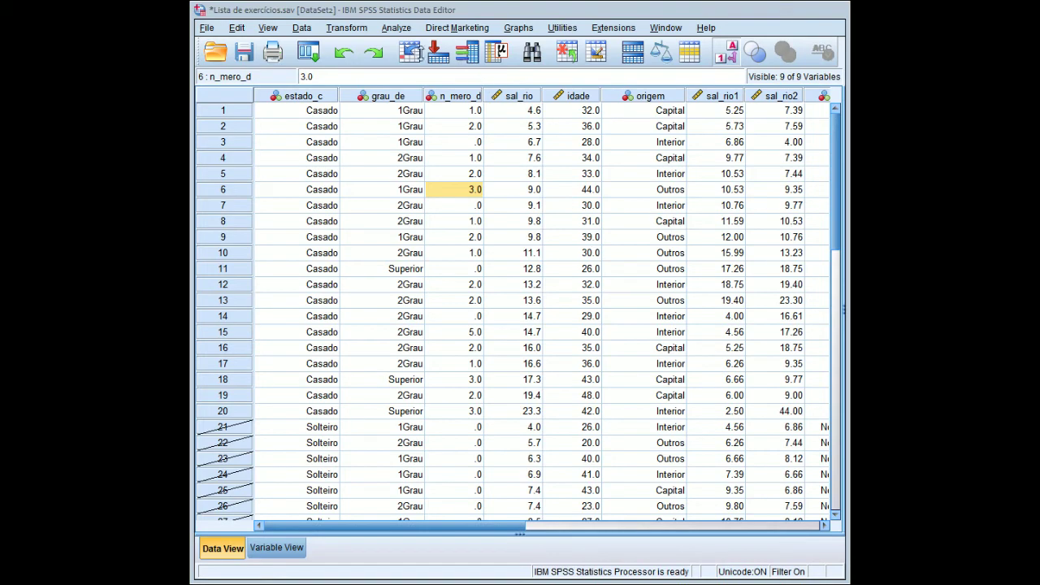
- Examine the estado_c frequency table and bar chart in the output, and return to the Data Editor
{"action": "left_click", "coordinate": [414, 58]}
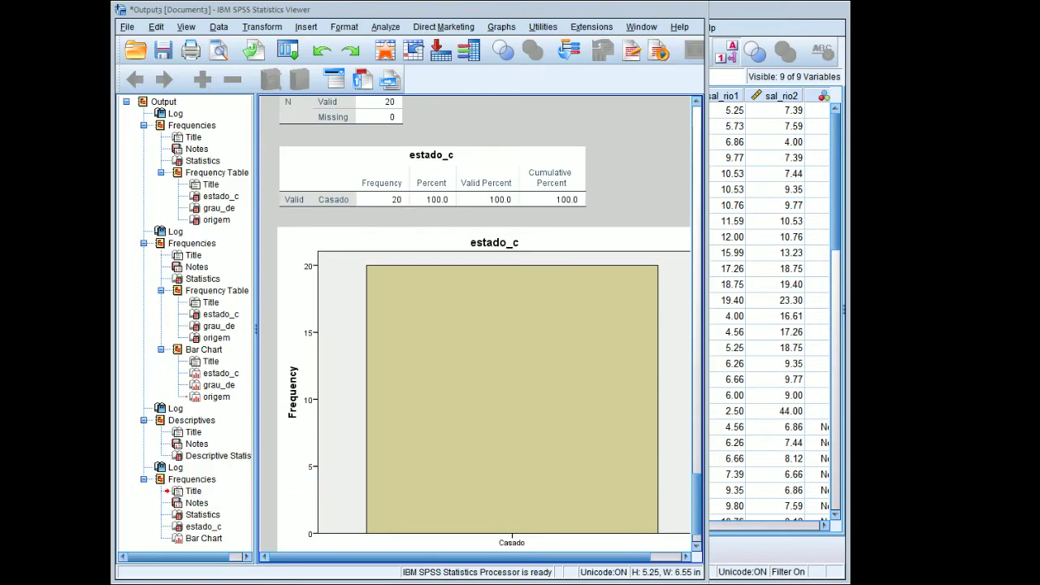
{"action": "left_click", "coordinate": [336, 200]}
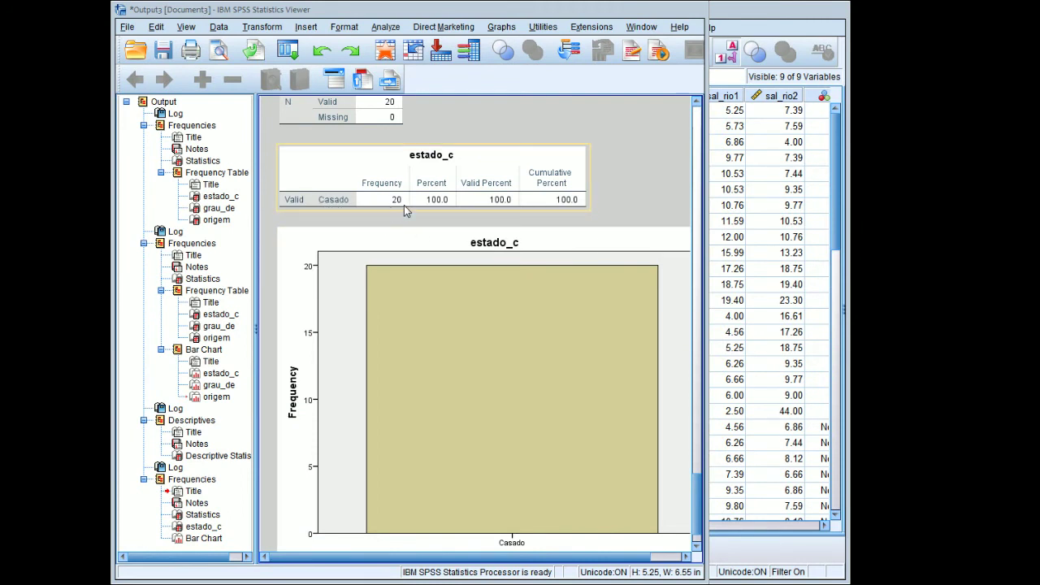
{"action": "left_click", "coordinate": [466, 320]}
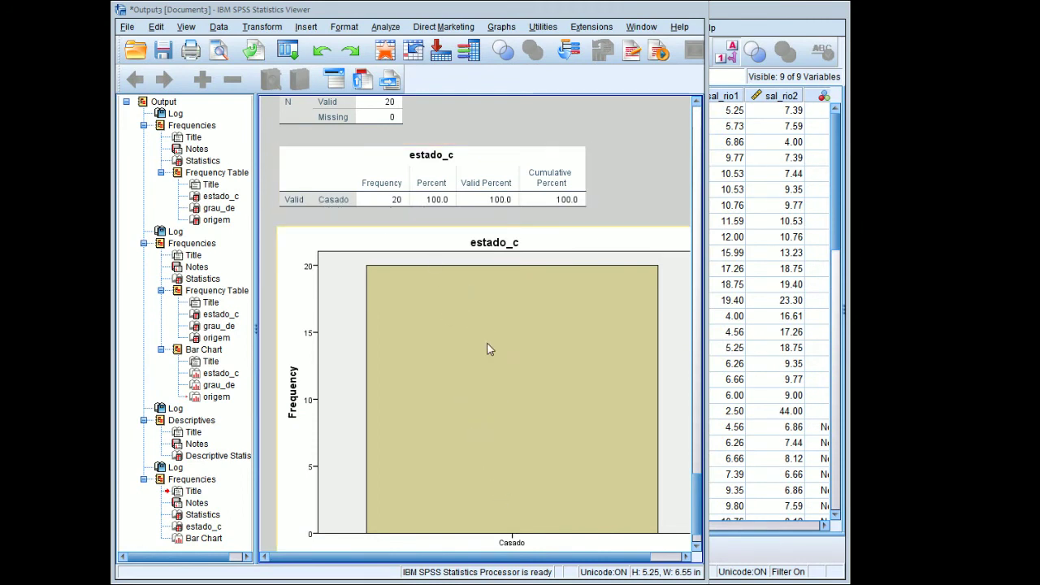
{"action": "left_click", "coordinate": [325, 202]}
{"action": "left_click", "coordinate": [674, 144]}
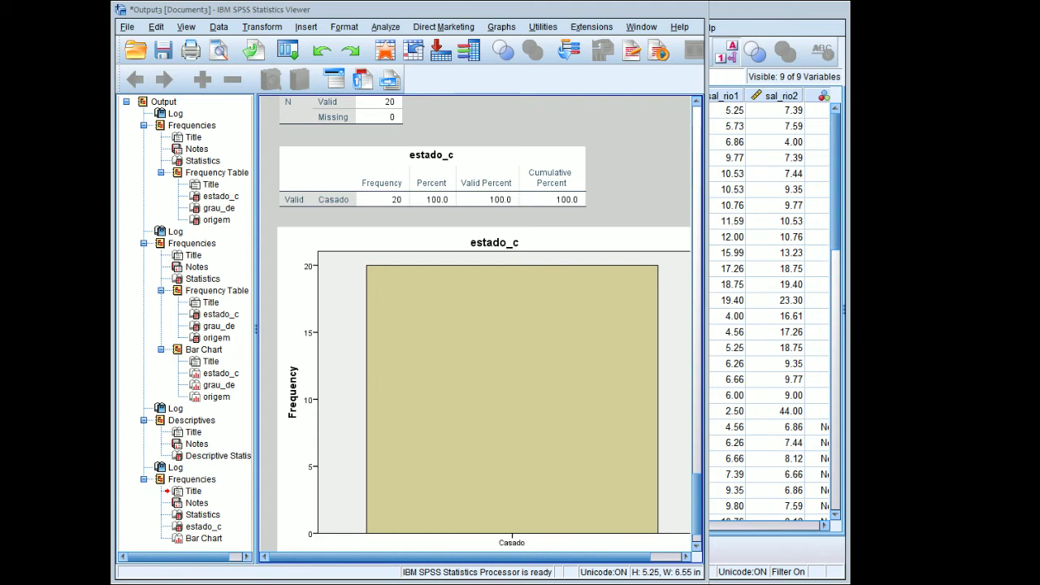
{"action": "key", "text": "alt+Tab"}
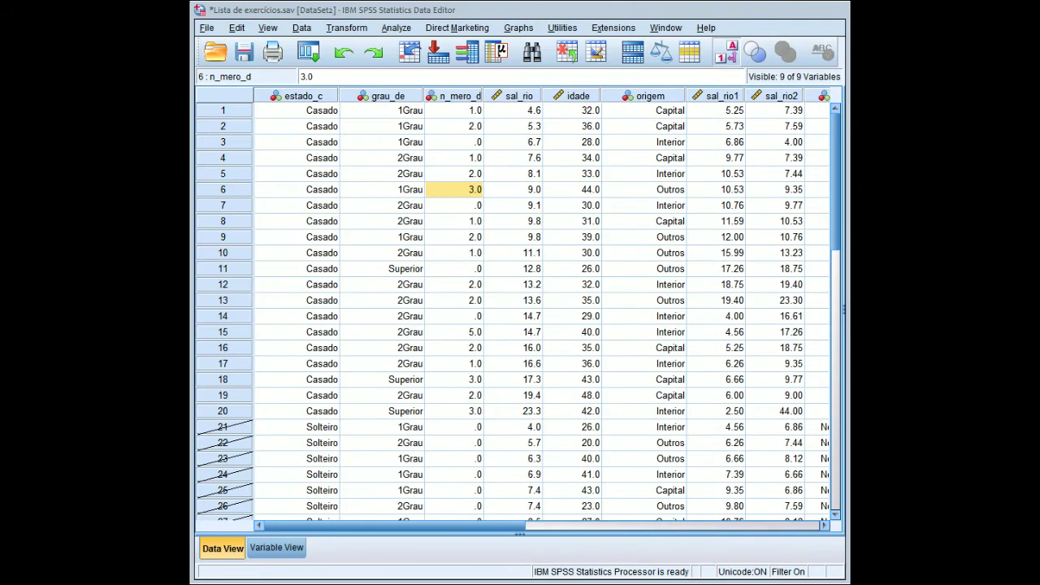
{"action": "left_click", "coordinate": [735, 19]}
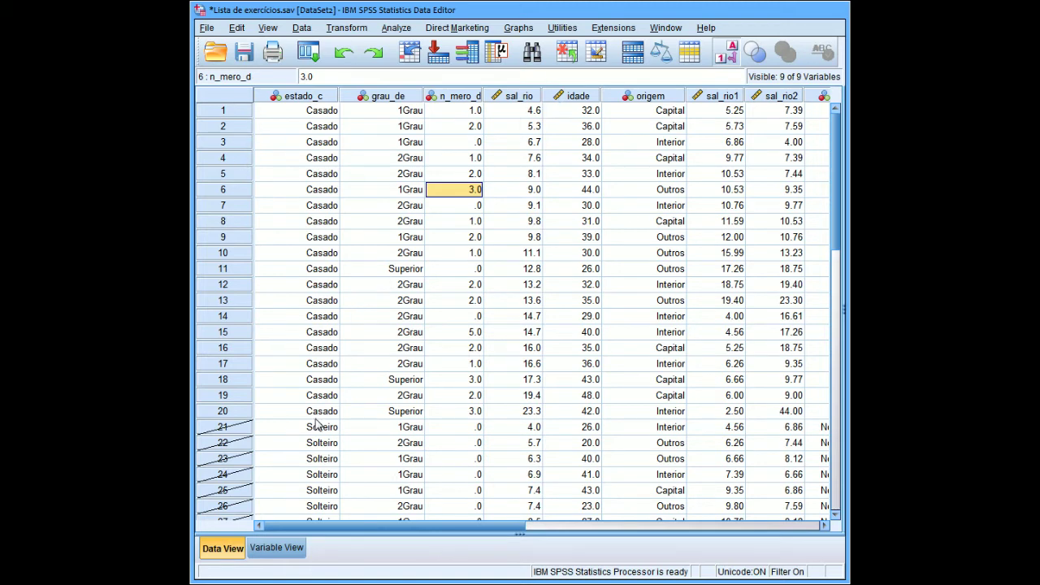
- Remove the case filter by setting Select Cases back to all cases
{"action": "left_click", "coordinate": [580, 96]}
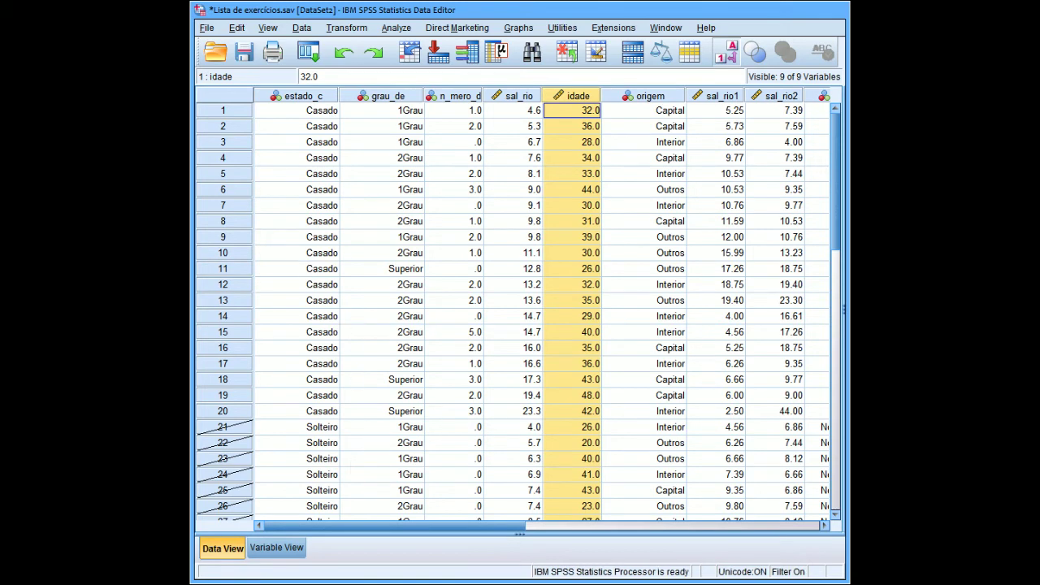
{"action": "left_click", "coordinate": [301, 29]}
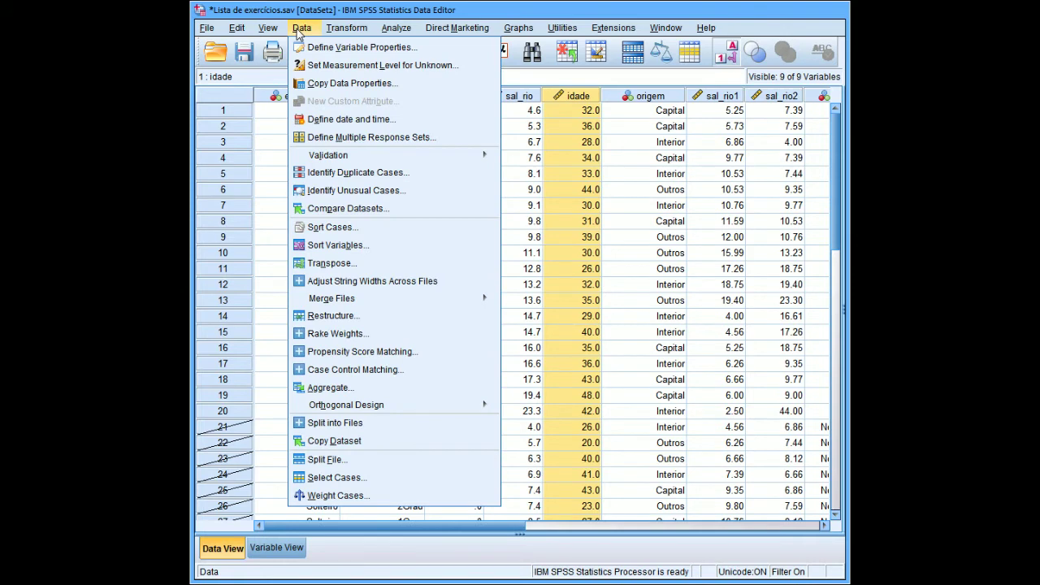
{"action": "left_click", "coordinate": [387, 483]}
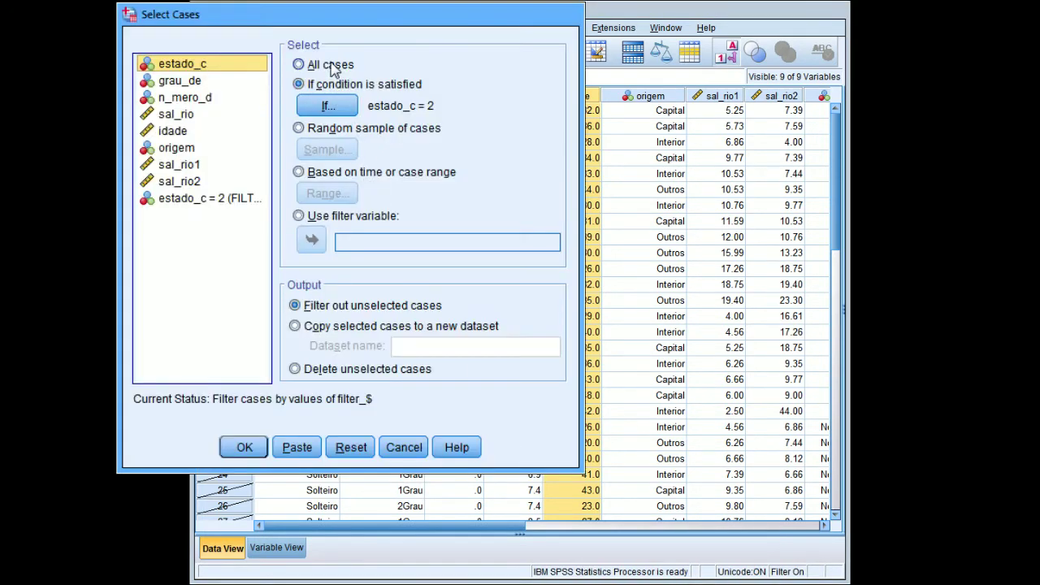
{"action": "left_click", "coordinate": [333, 71]}
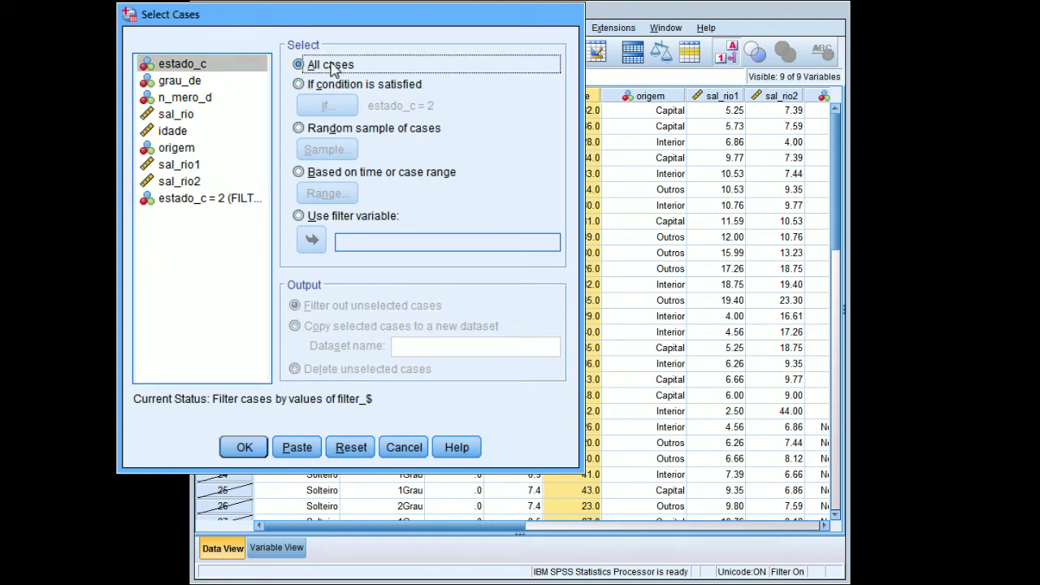
{"action": "left_click", "coordinate": [237, 448]}
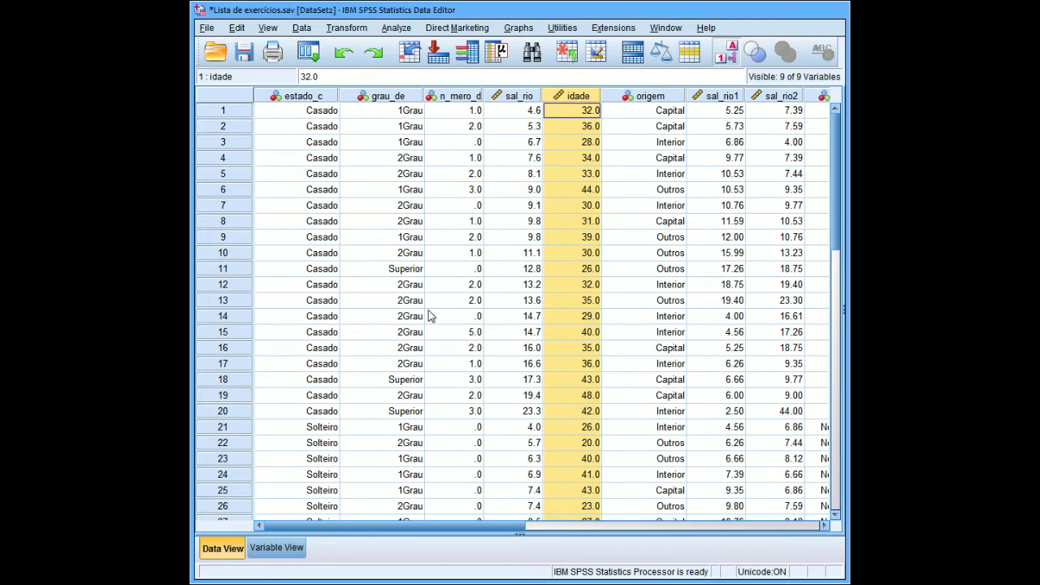
- Split the file to organize output by groups based on estado_c, sorting the file by the grouping variable
{"action": "left_click", "coordinate": [301, 31]}
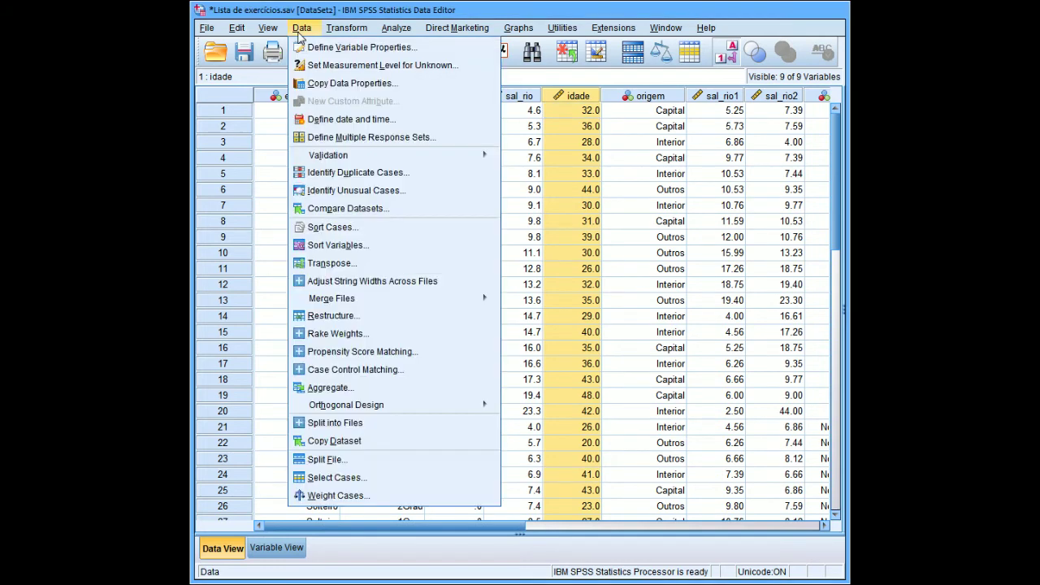
{"action": "left_click", "coordinate": [336, 462]}
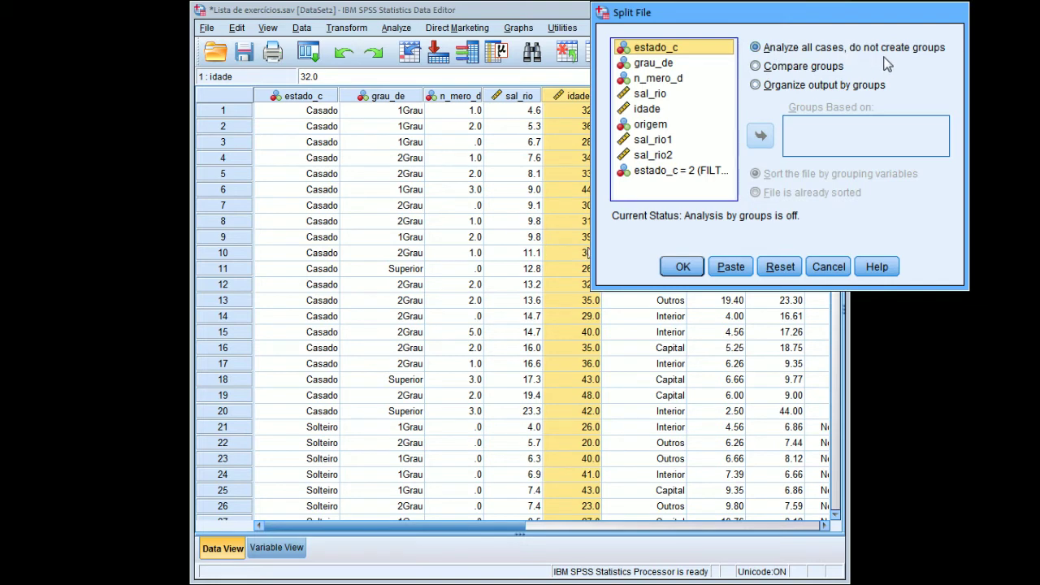
{"action": "left_click", "coordinate": [786, 89]}
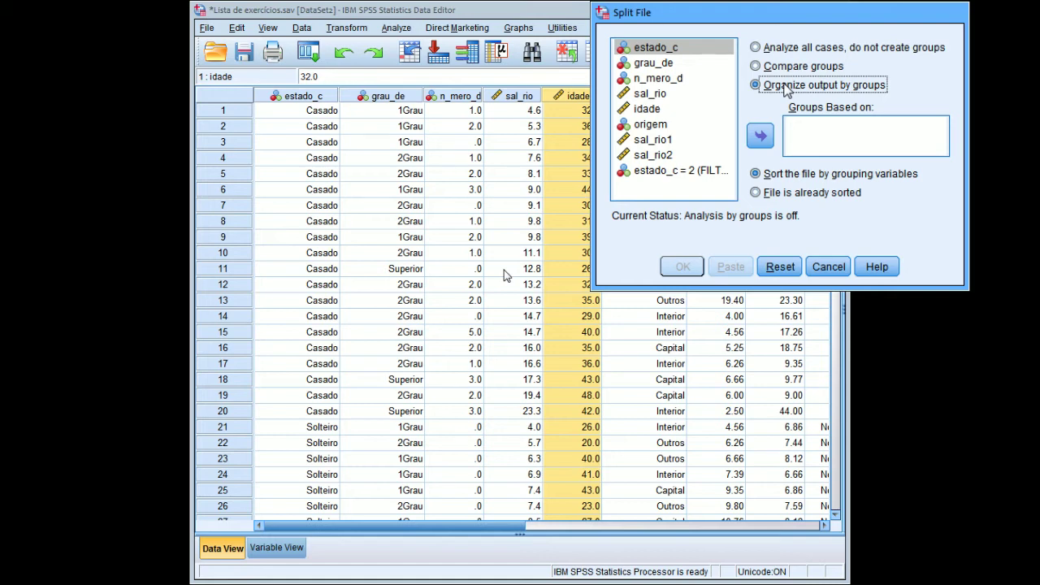
{"action": "left_click", "coordinate": [665, 49]}
{"action": "left_click", "coordinate": [760, 138]}
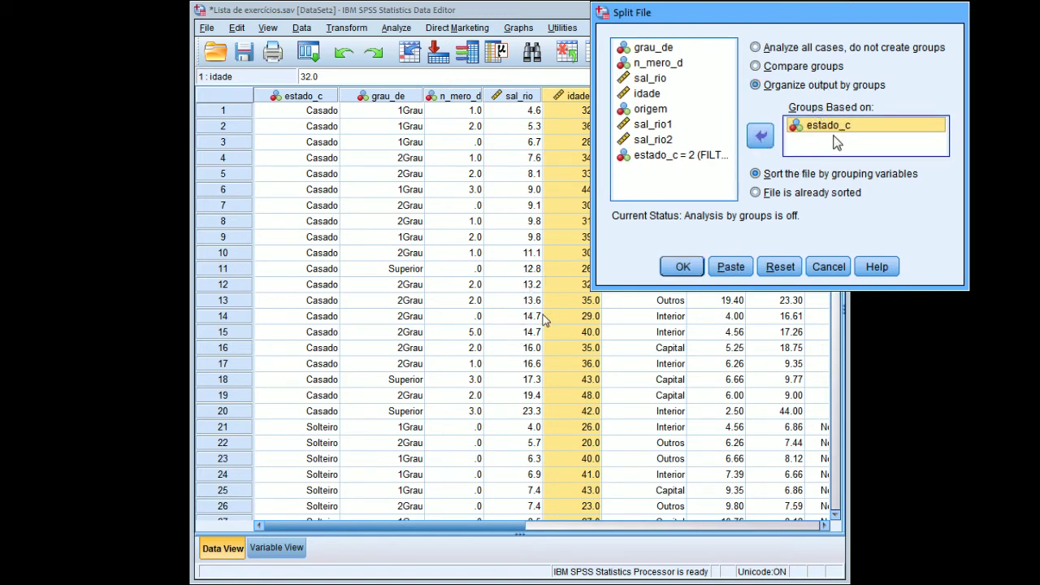
{"action": "left_click", "coordinate": [683, 269]}
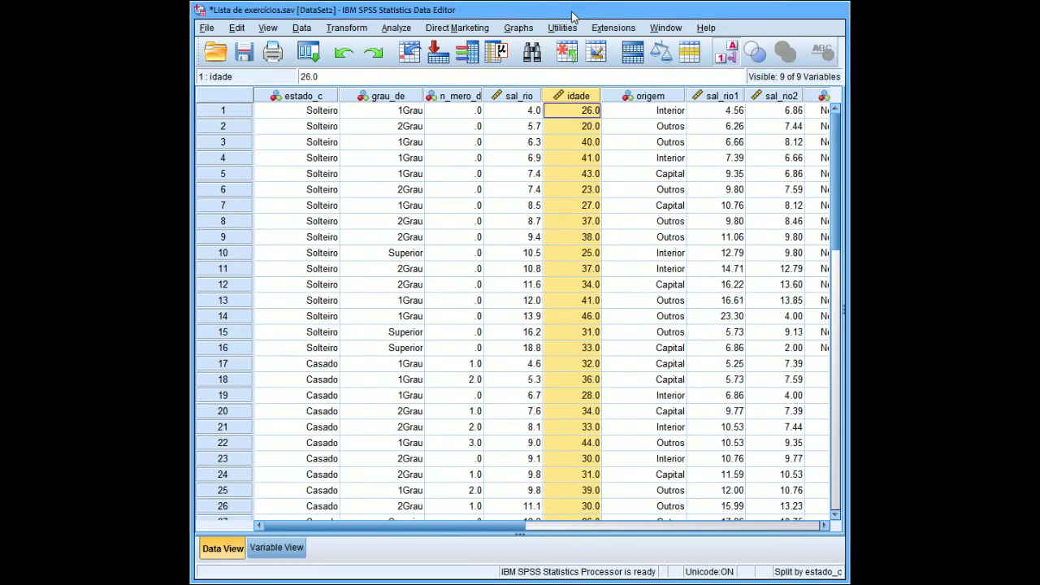
- Run Descriptives for idade and sal_rio on the file split by estado_c
{"action": "left_click", "coordinate": [404, 31]}
{"action": "mouse_move", "coordinate": [432, 63]}
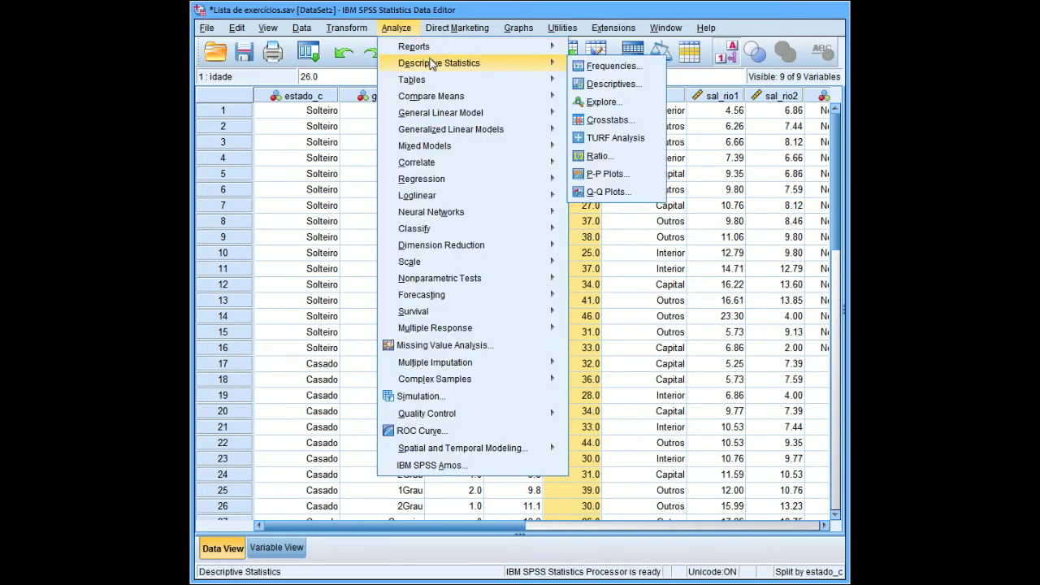
{"action": "left_click", "coordinate": [613, 84]}
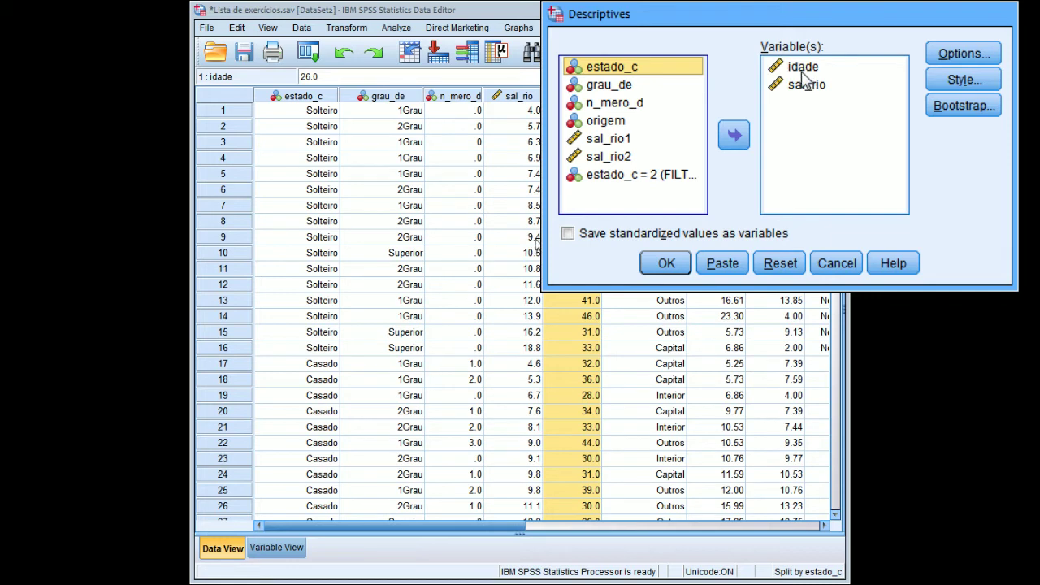
{"action": "left_click", "coordinate": [666, 263]}
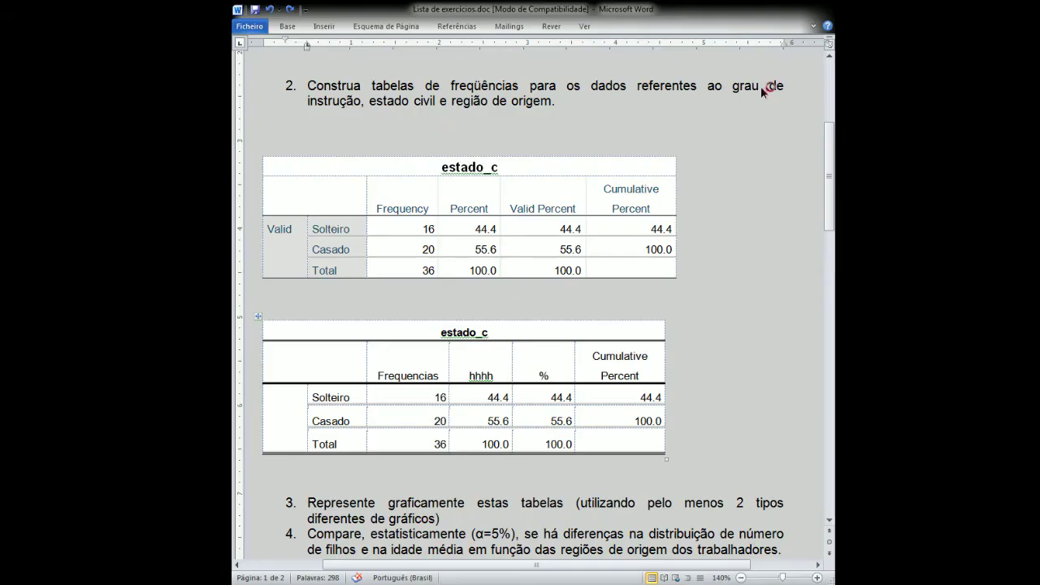
- Review the exercise list in Word, highlighting question 5 on mean salary and age, and check it against the grouped Descriptives output
{"action": "scroll", "coordinate": [830, 159], "scroll_direction": "up", "scroll_amount": 5}
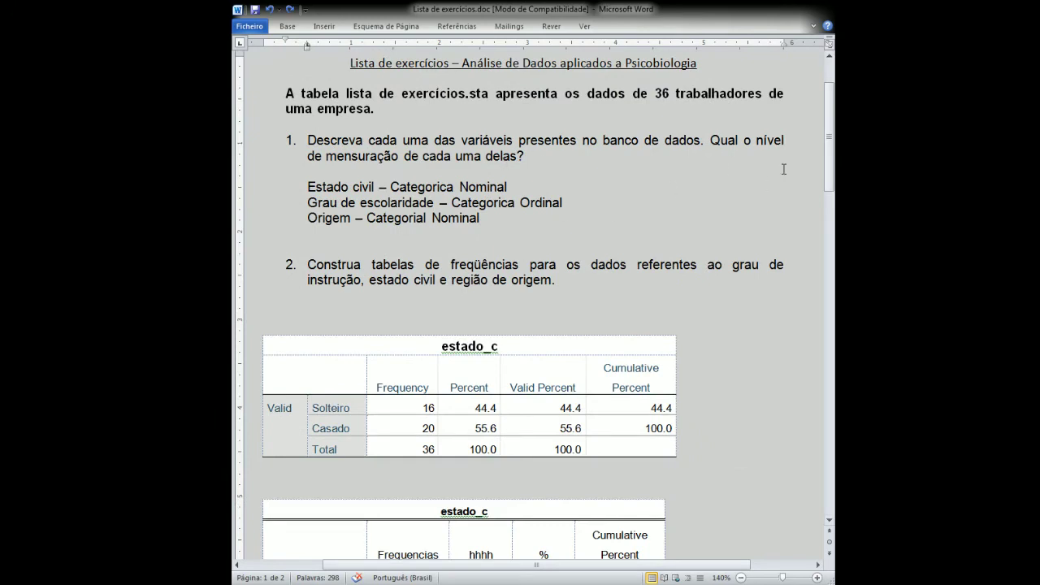
{"action": "left_click_drag", "start_coordinate": [829, 137], "coordinate": [829, 227]}
{"action": "left_click", "coordinate": [440, 278]}
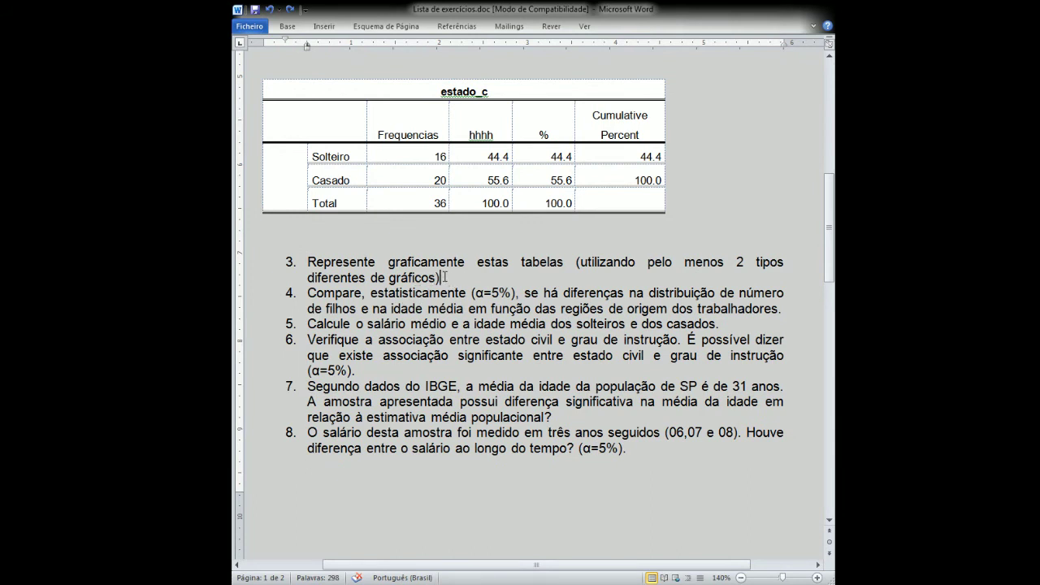
{"action": "left_click_drag", "start_coordinate": [723, 324], "coordinate": [308, 324]}
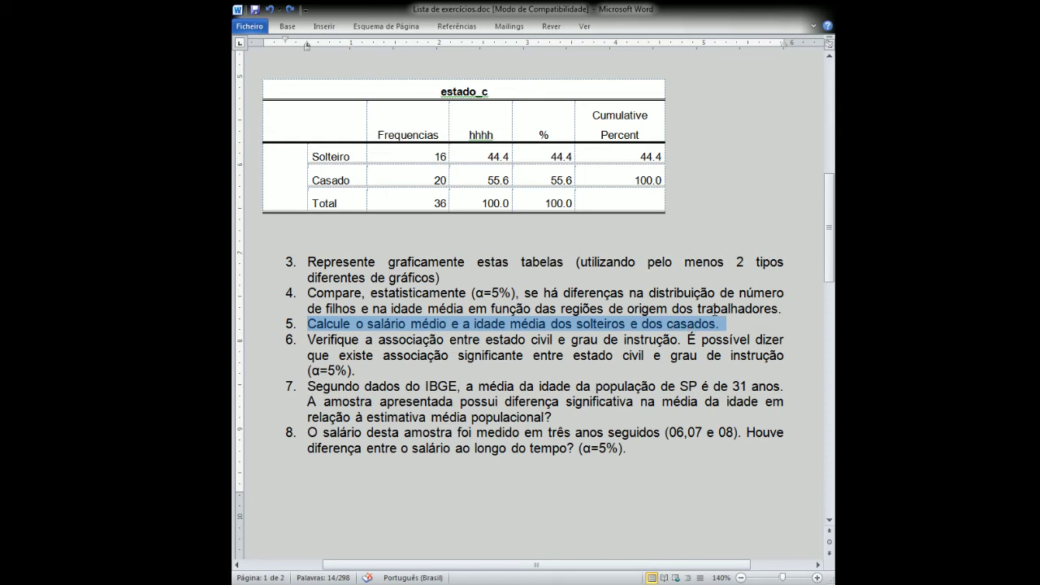
{"action": "left_click", "coordinate": [731, 327]}
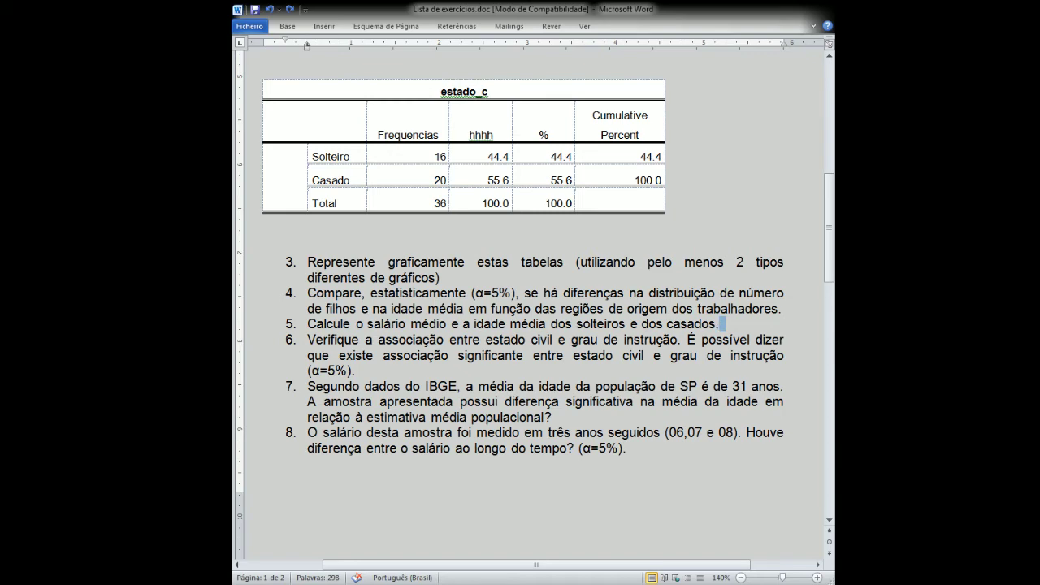
{"action": "key", "text": "alt+Tab"}
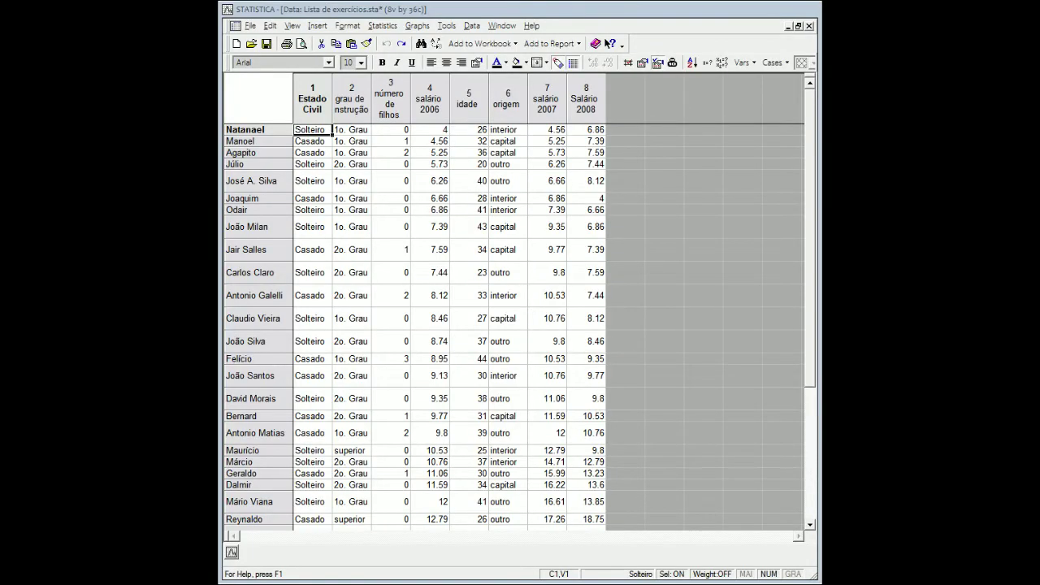
{"action": "key", "text": "alt+Tab"}
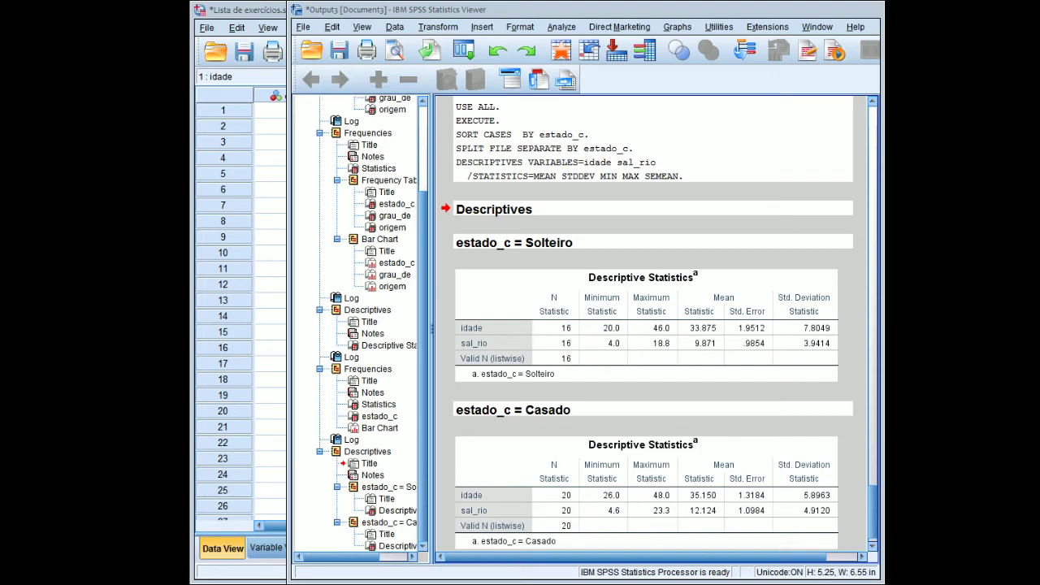
{"action": "key", "text": "alt+Tab"}
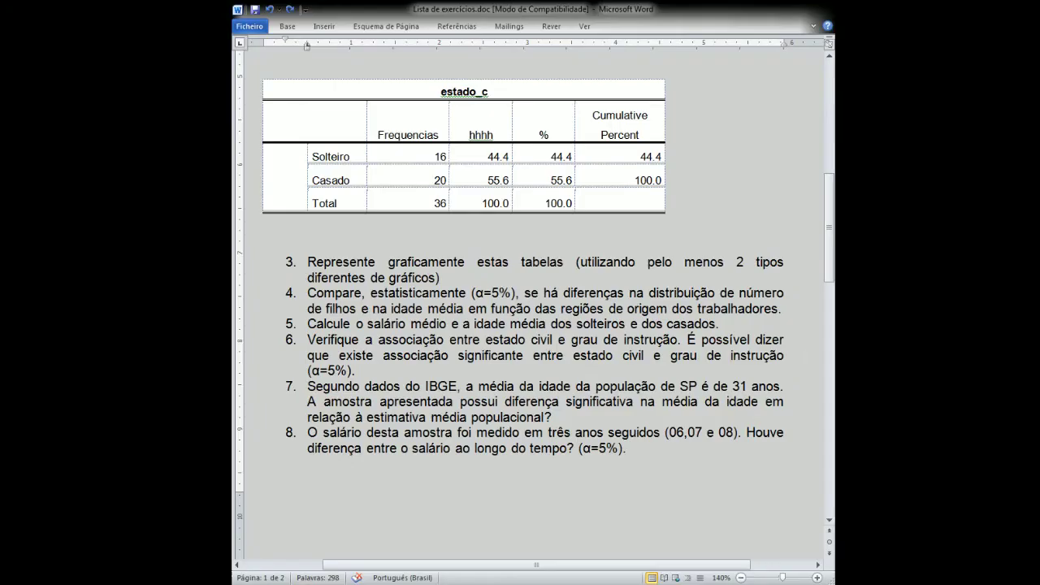
- Review the whole exercise list in Word, from the variable descriptions and frequency-table tasks through question 9 on outliers
{"action": "left_click_drag", "start_coordinate": [718, 324], "coordinate": [309, 323]}
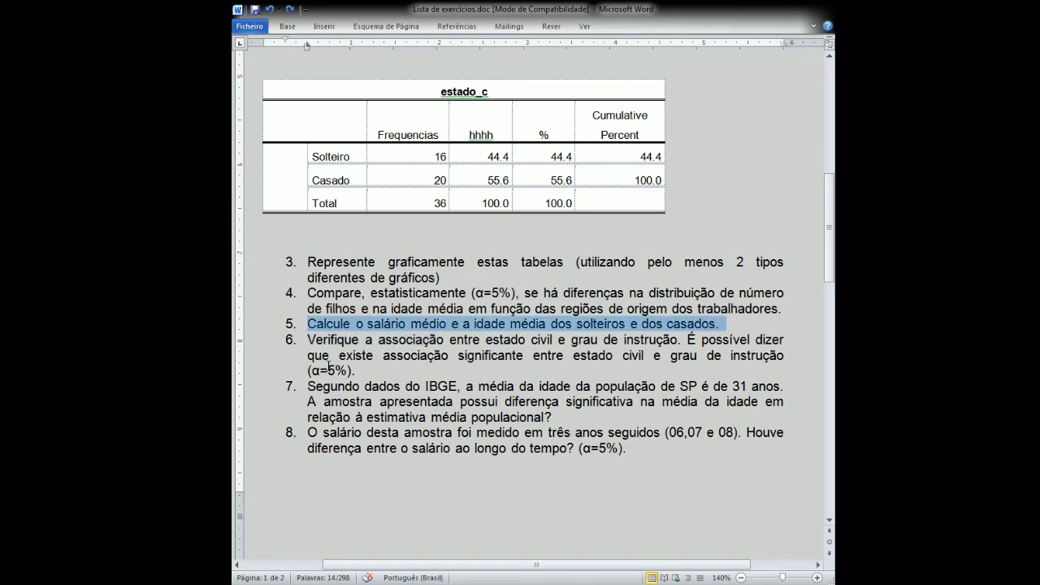
{"action": "scroll", "coordinate": [330, 367], "scroll_direction": "up", "scroll_amount": 10}
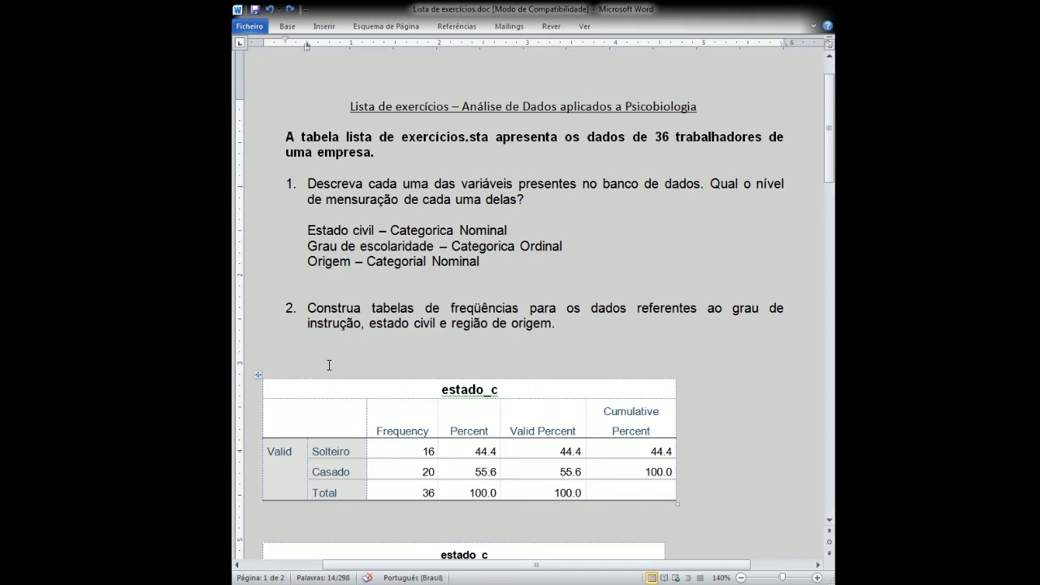
{"action": "scroll", "coordinate": [329, 366], "scroll_direction": "down", "scroll_amount": 5}
{"action": "scroll", "coordinate": [327, 359], "scroll_direction": "up", "scroll_amount": 6}
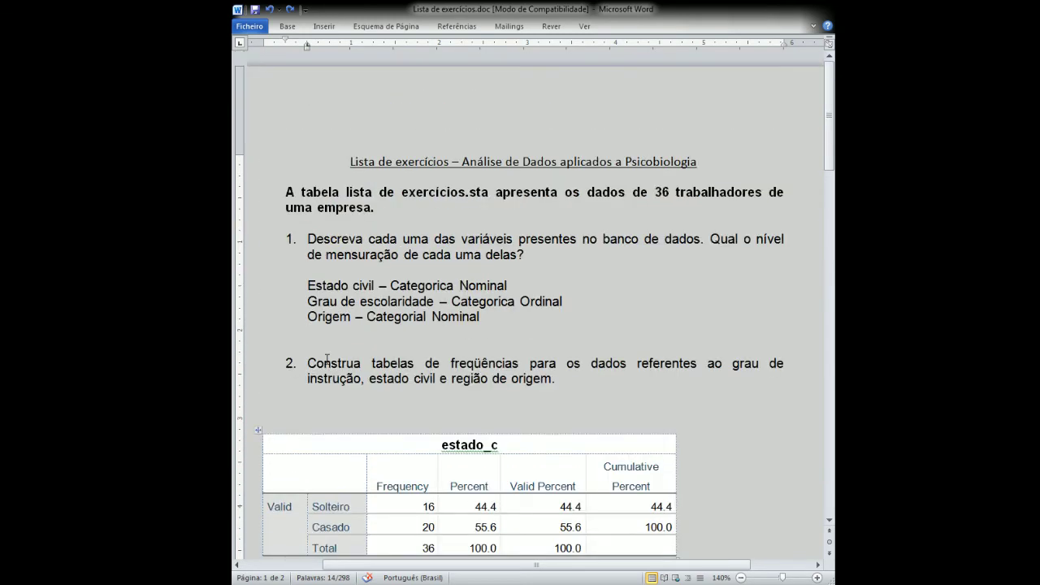
{"action": "scroll", "coordinate": [326, 359], "scroll_direction": "down", "scroll_amount": 3}
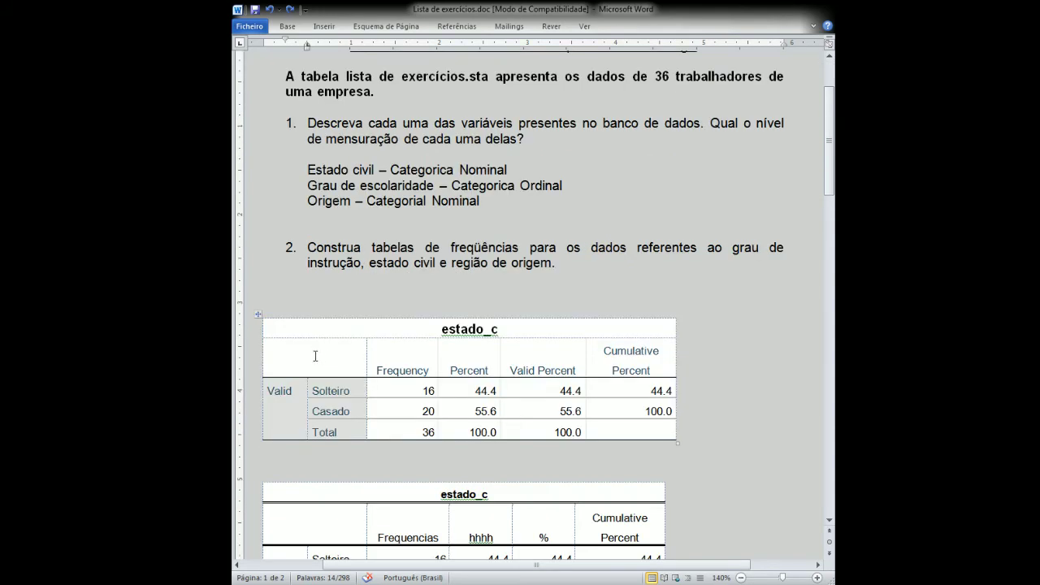
{"action": "scroll", "coordinate": [315, 355], "scroll_direction": "down", "scroll_amount": 2}
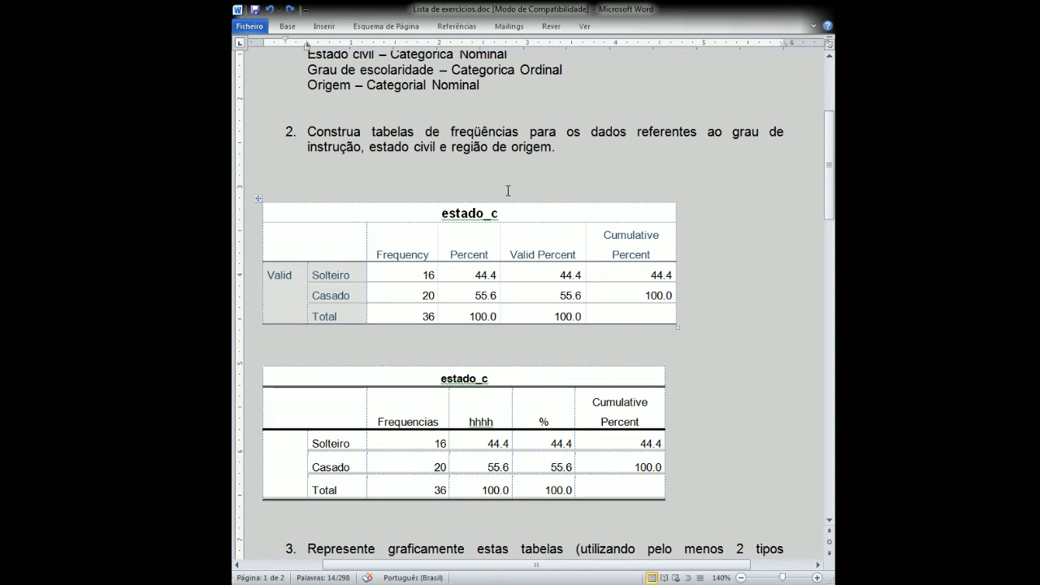
{"action": "left_click", "coordinate": [524, 149]}
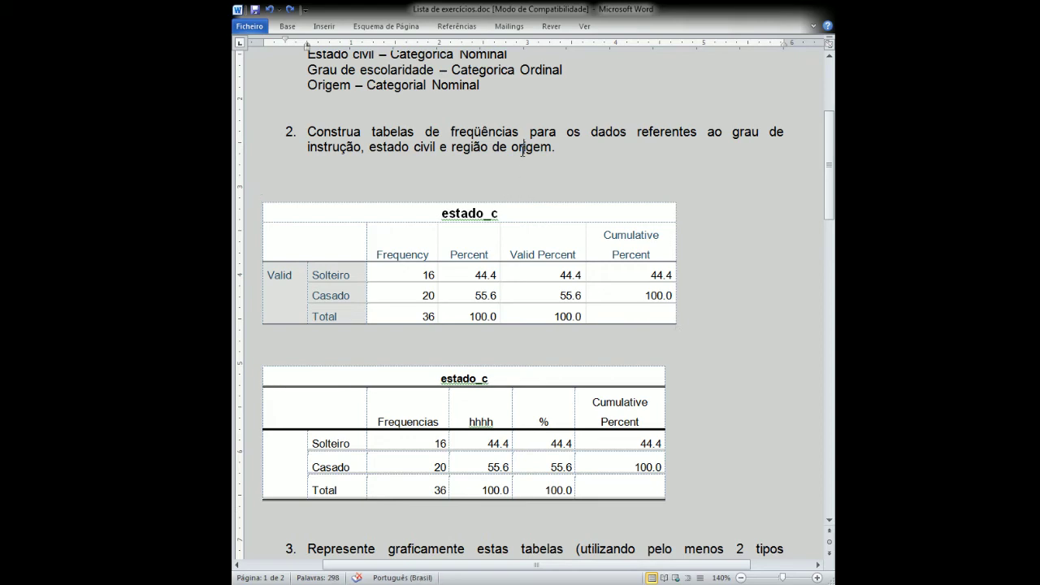
{"action": "scroll", "coordinate": [523, 148], "scroll_direction": "up", "scroll_amount": 5}
{"action": "scroll", "coordinate": [536, 263], "scroll_direction": "down", "scroll_amount": 13}
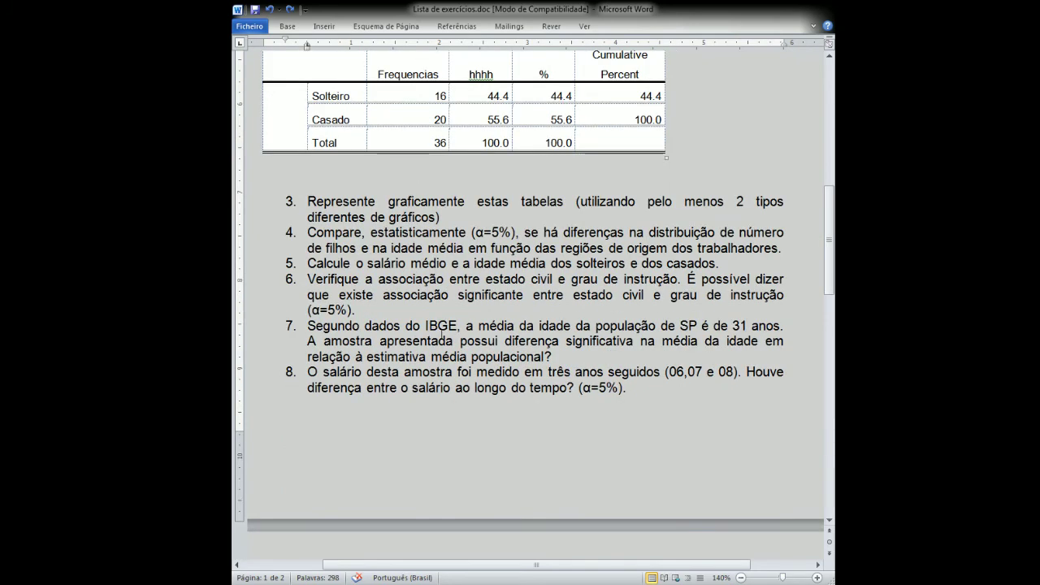
{"action": "scroll", "coordinate": [442, 333], "scroll_direction": "down", "scroll_amount": 5}
{"action": "scroll", "coordinate": [459, 333], "scroll_direction": "up", "scroll_amount": 3}
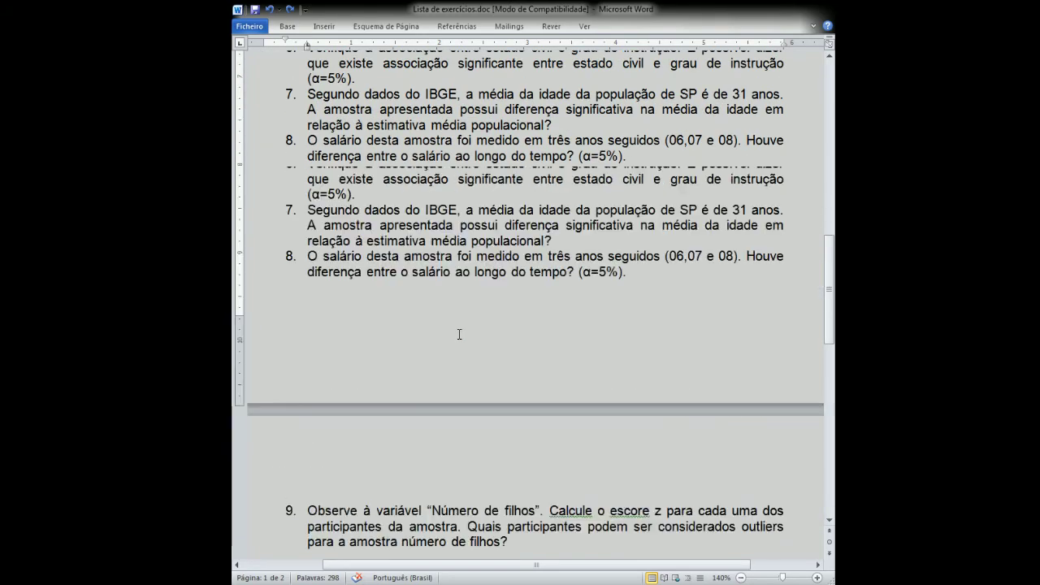
{"action": "scroll", "coordinate": [460, 333], "scroll_direction": "up", "scroll_amount": 15}
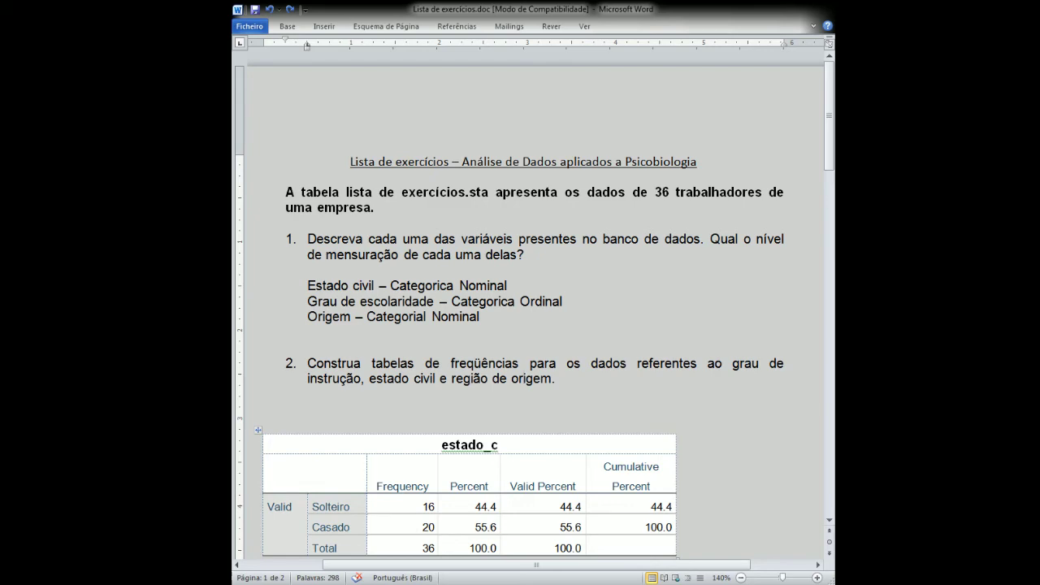
- Switch to STATISTICA and inspect the Estado Civil column and its variable specifications in the Lista de exercícios.sta data
{"action": "key", "text": "alt+Tab"}
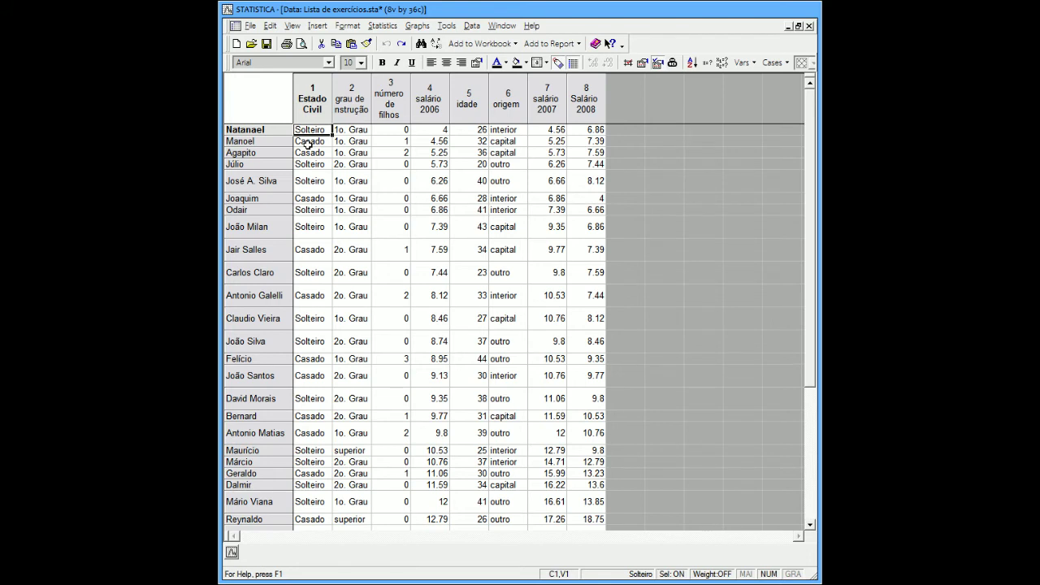
{"action": "left_click", "coordinate": [314, 99]}
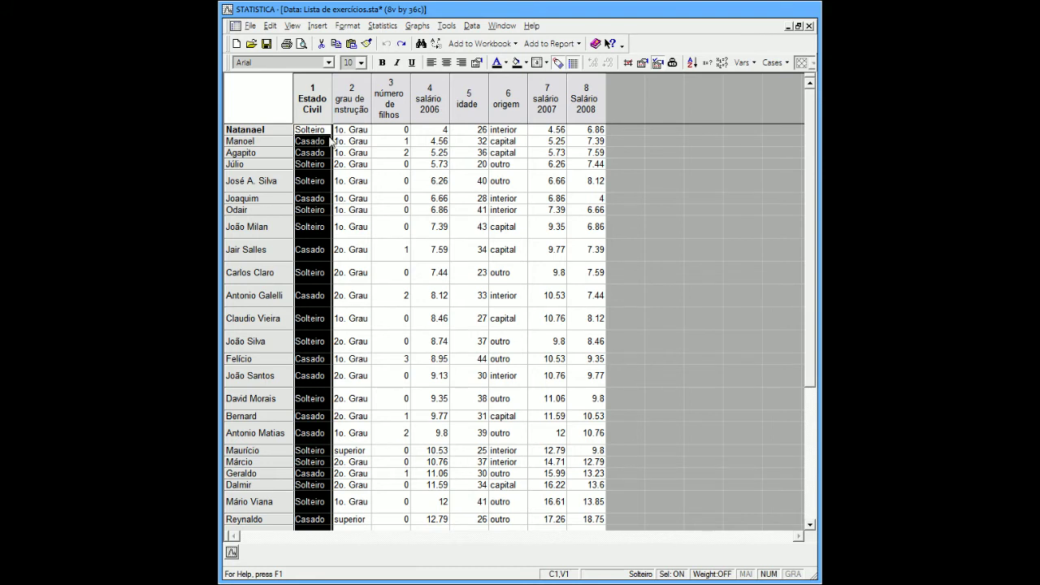
{"action": "left_click", "coordinate": [312, 130]}
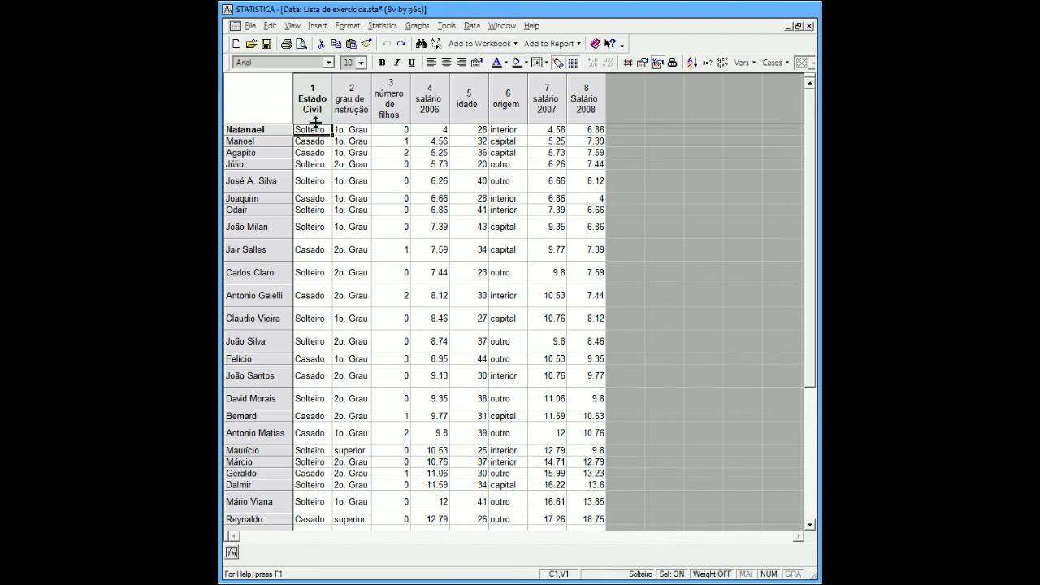
{"action": "left_click", "coordinate": [318, 141]}
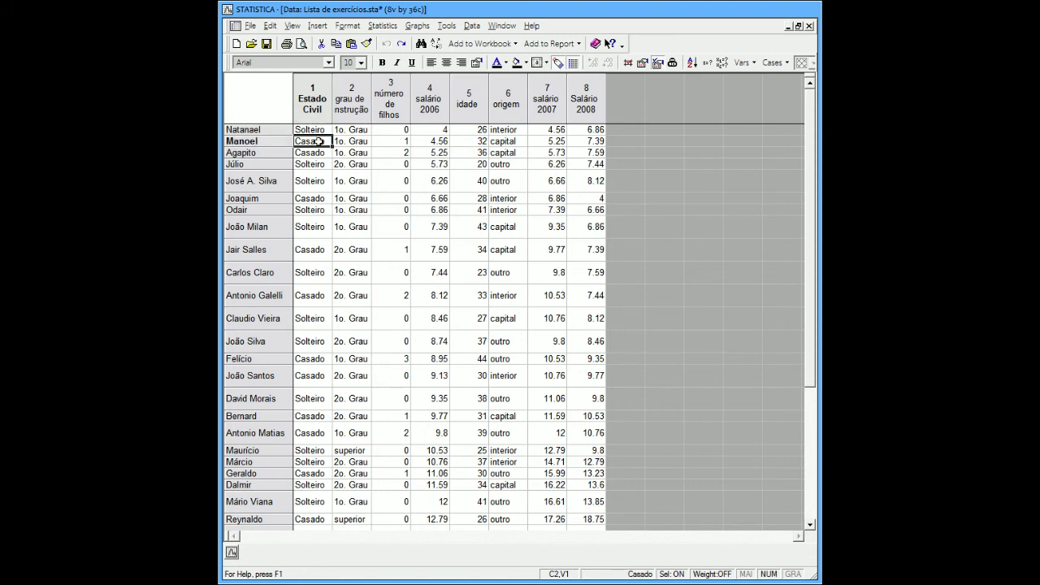
{"action": "left_click", "coordinate": [318, 110]}
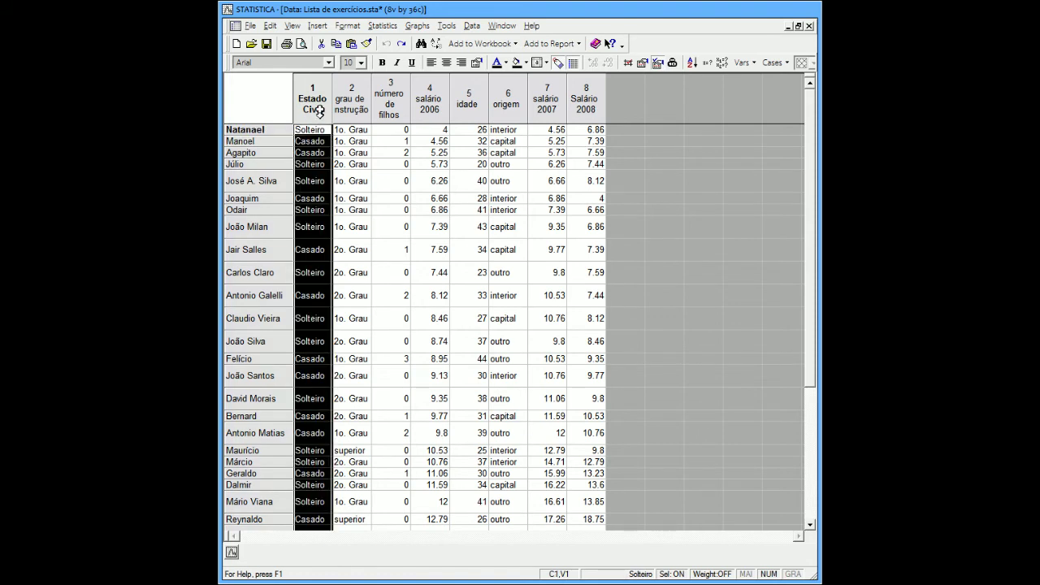
{"action": "double_click", "coordinate": [319, 110]}
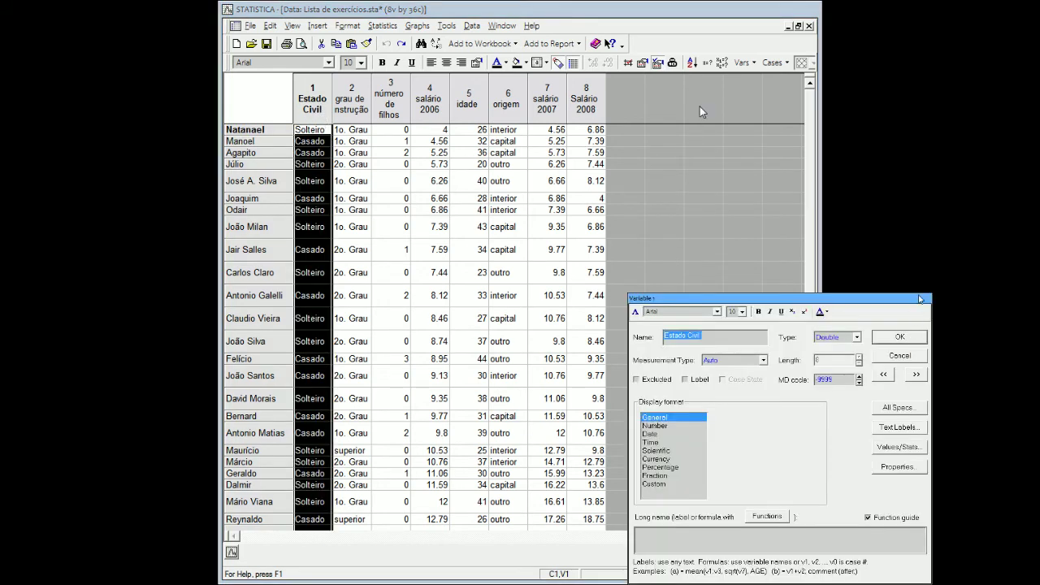
{"action": "key", "text": "Escape"}
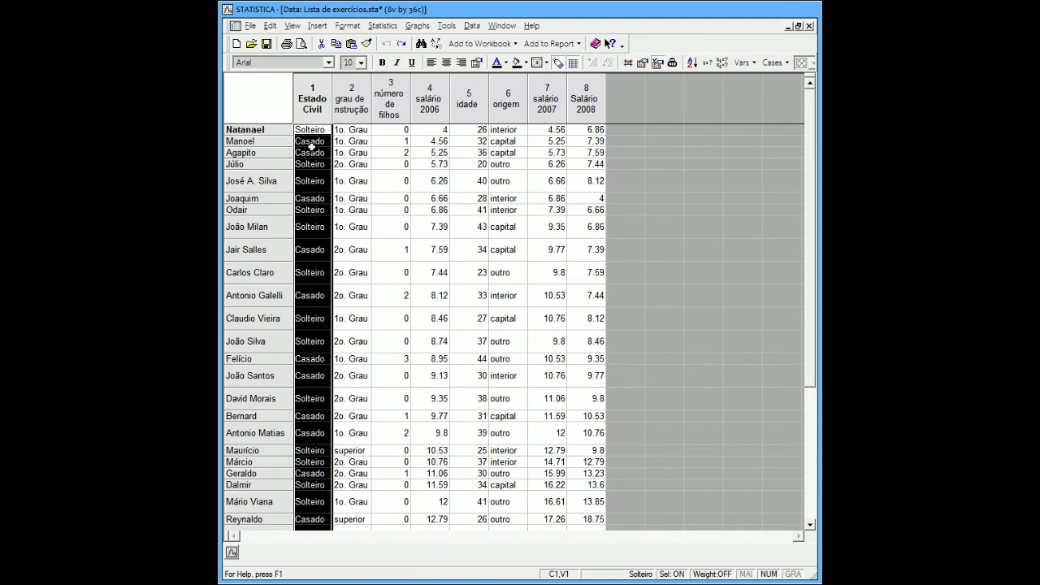
- Check the text labels and numeric codes assigned to the Estado Civil variable, leaving the label editor without changes
{"action": "left_click", "coordinate": [354, 142]}
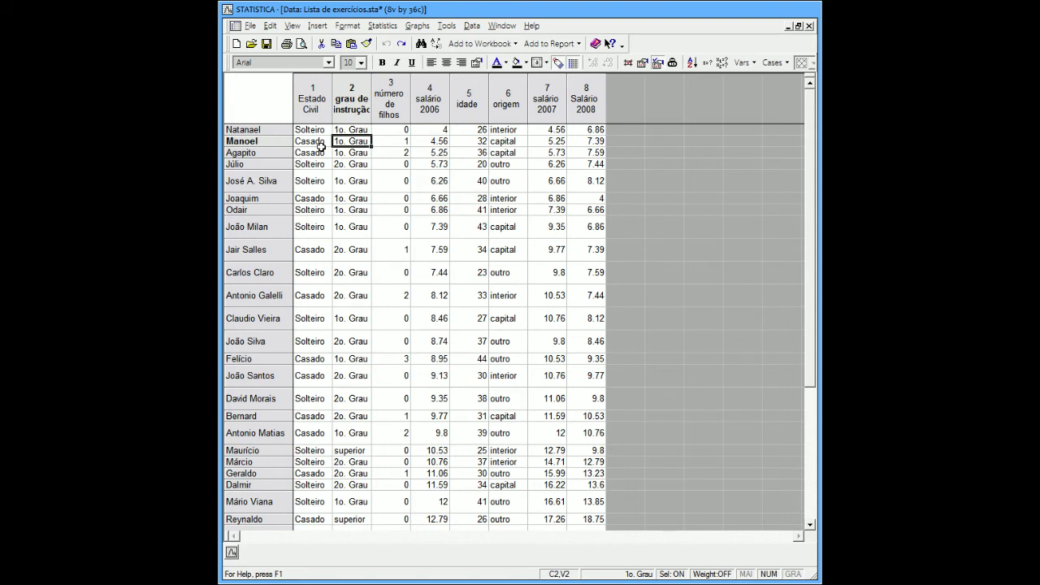
{"action": "left_click", "coordinate": [312, 101]}
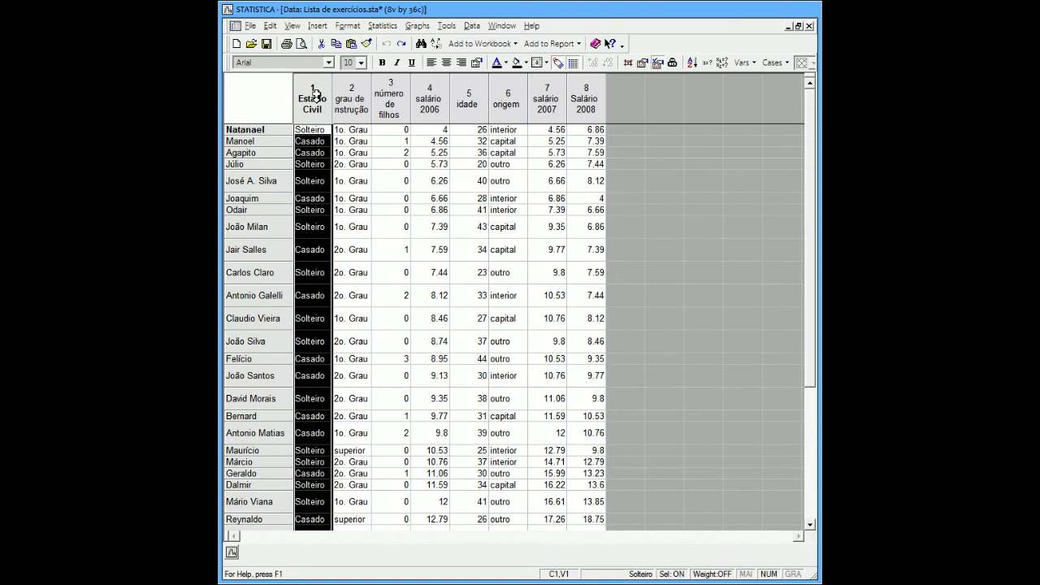
{"action": "double_click", "coordinate": [317, 96]}
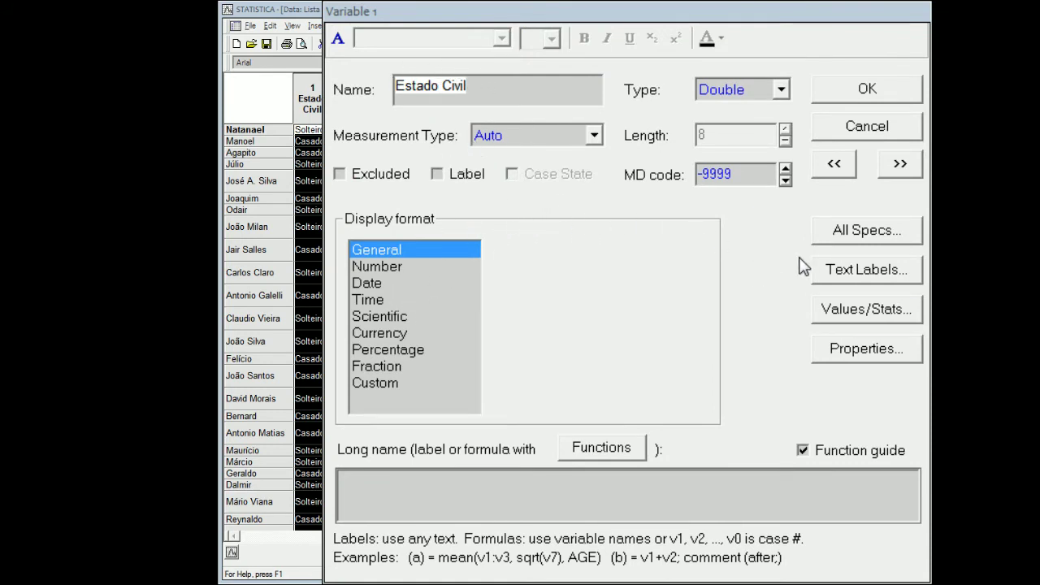
{"action": "left_click", "coordinate": [862, 276]}
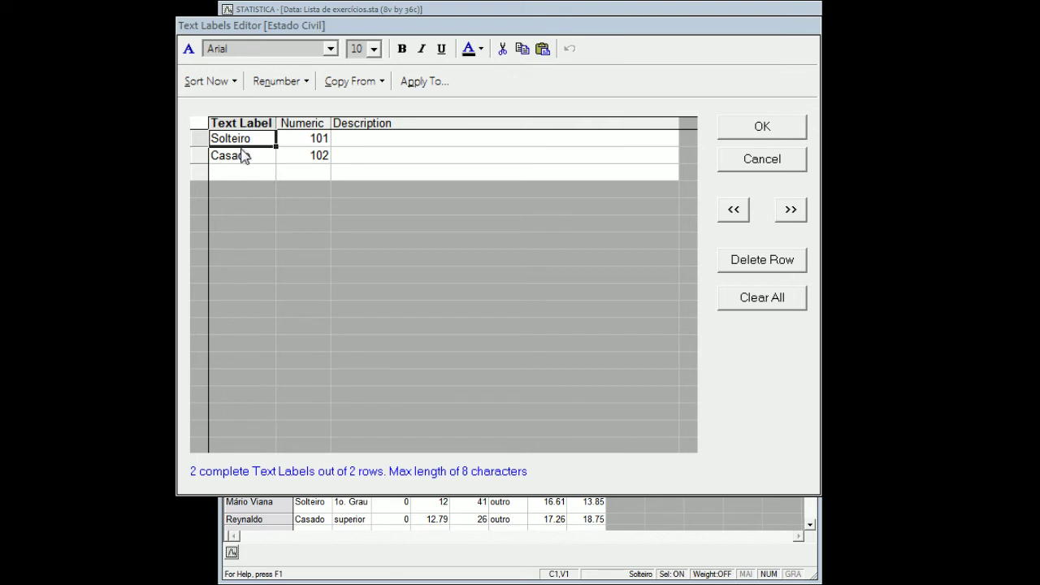
{"action": "left_click", "coordinate": [297, 143]}
{"action": "left_click", "coordinate": [301, 155]}
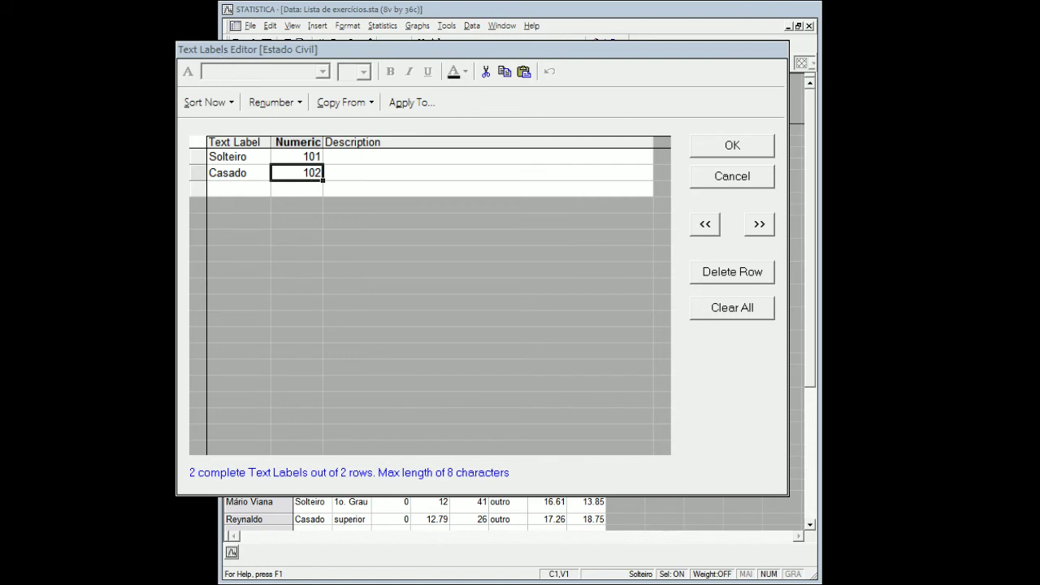
{"action": "left_click", "coordinate": [724, 177]}
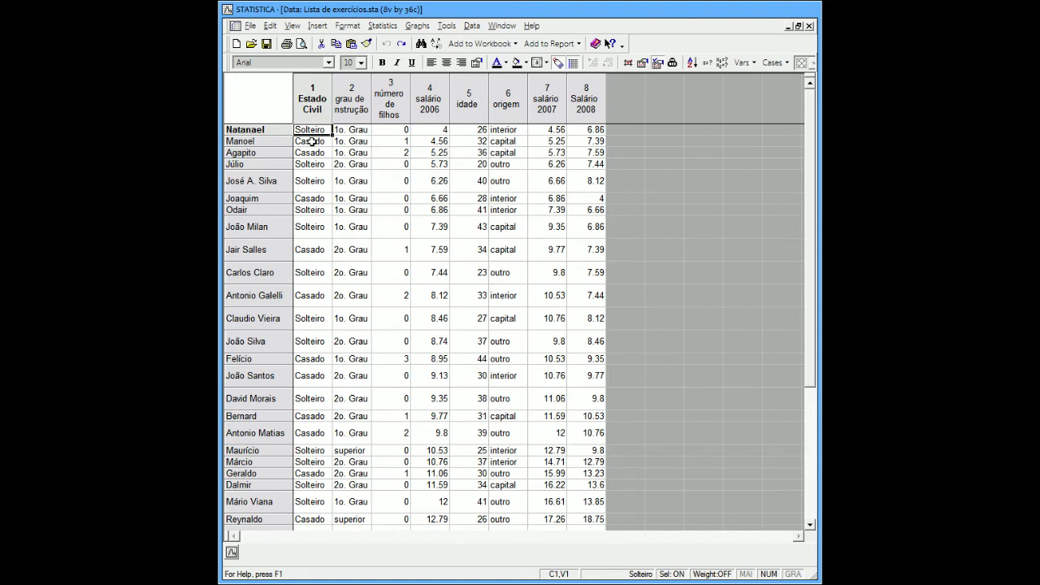
- Inspect the grau de instrução column and the variable specifications of origem
{"action": "left_click", "coordinate": [348, 103]}
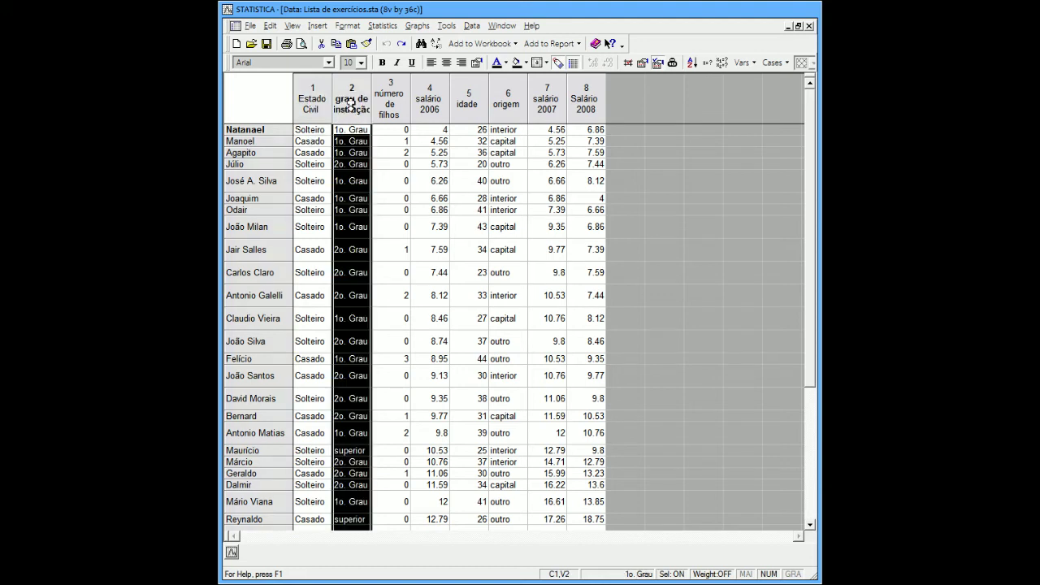
{"action": "left_click", "coordinate": [498, 94]}
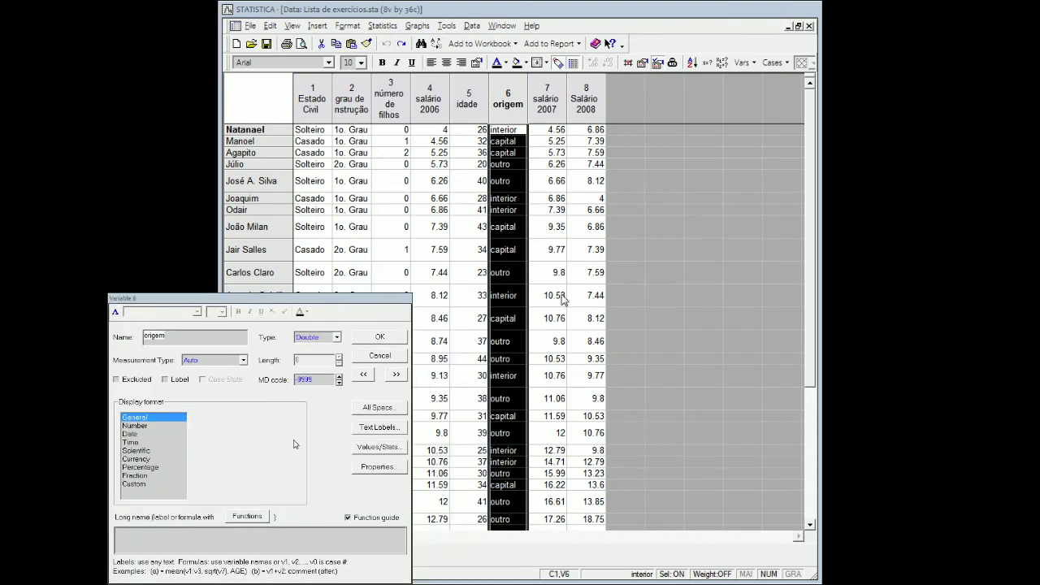
{"action": "key", "text": "Escape"}
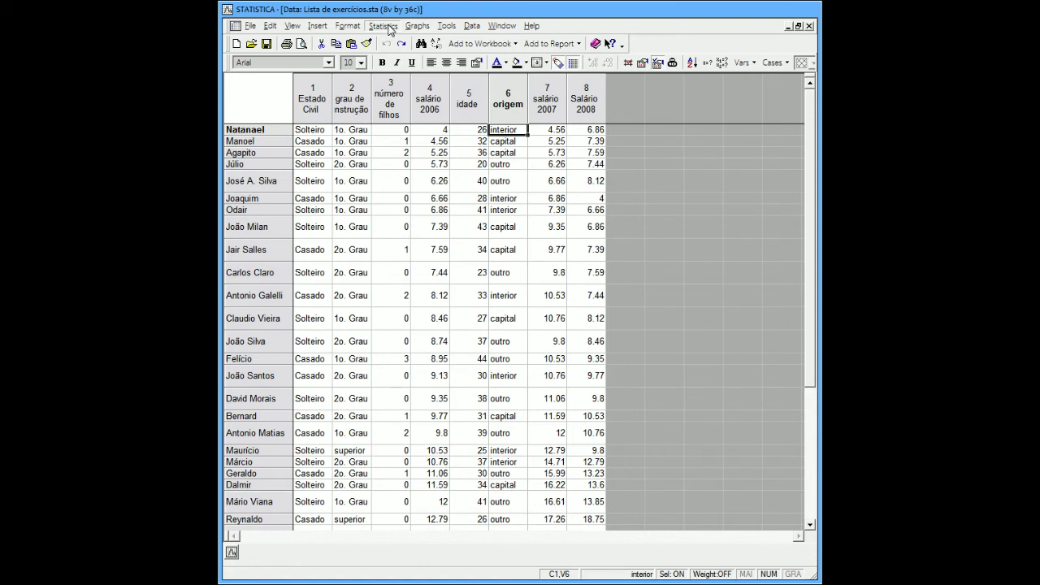
- Start a Descriptive statistics analysis from Basic Statistics and Tables with Estado Civil, grau de instrução and origem as its variables
{"action": "left_click", "coordinate": [381, 26]}
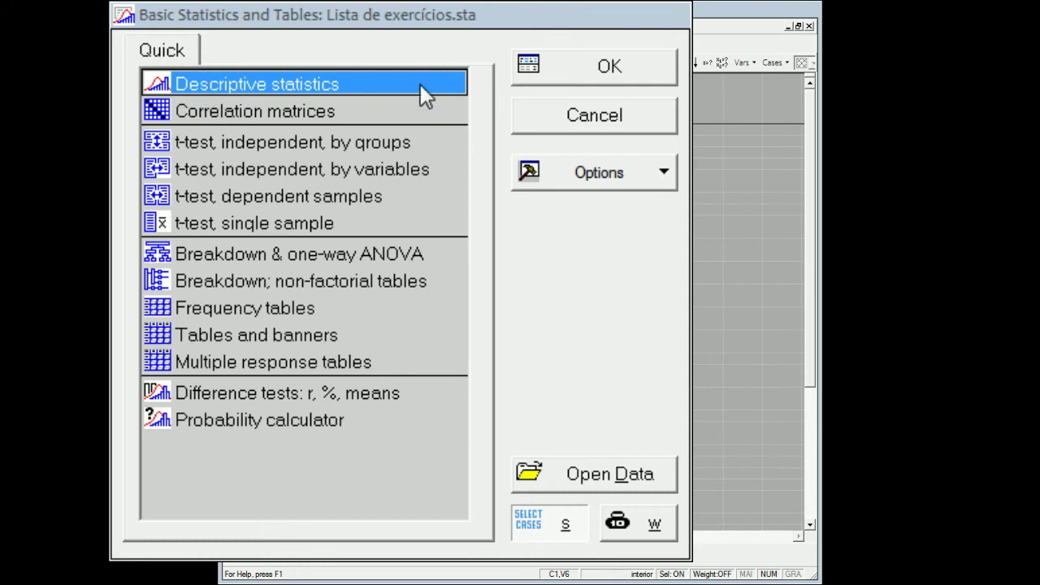
{"action": "left_click", "coordinate": [520, 72]}
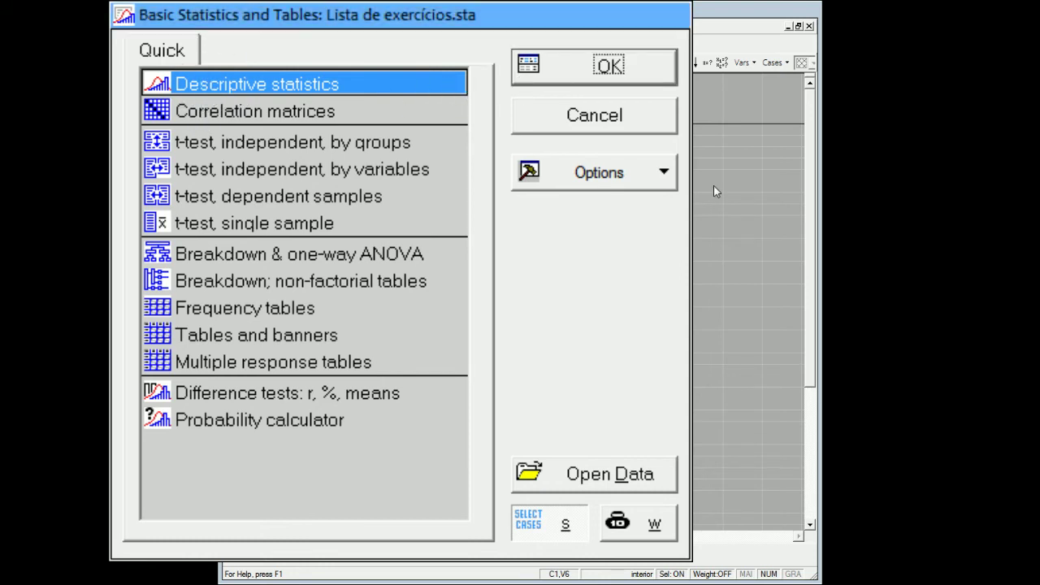
{"action": "left_click", "coordinate": [617, 79]}
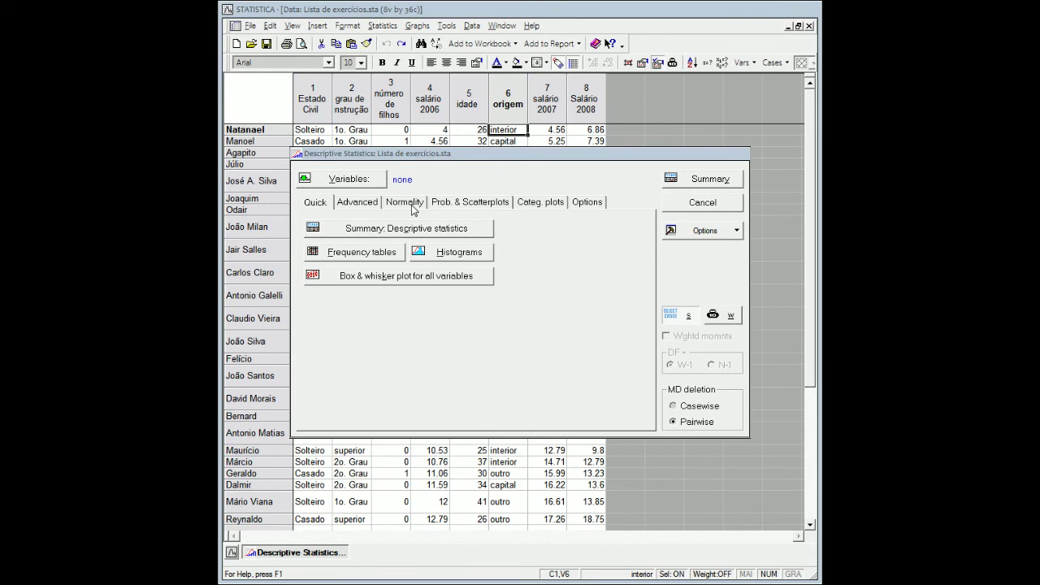
{"action": "left_click", "coordinate": [355, 182]}
{"action": "left_click", "coordinate": [341, 179]}
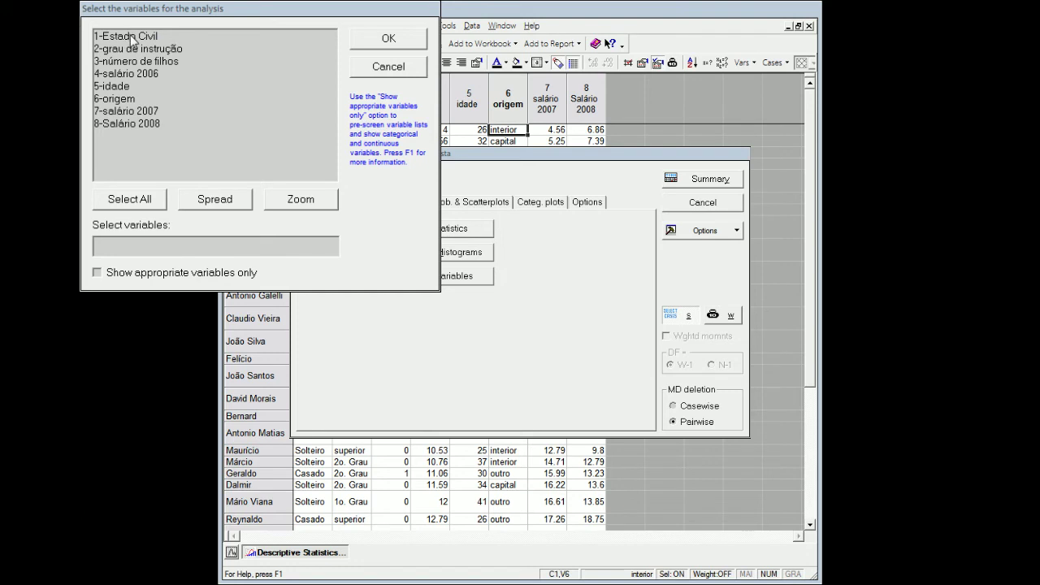
{"action": "left_click", "coordinate": [133, 39]}
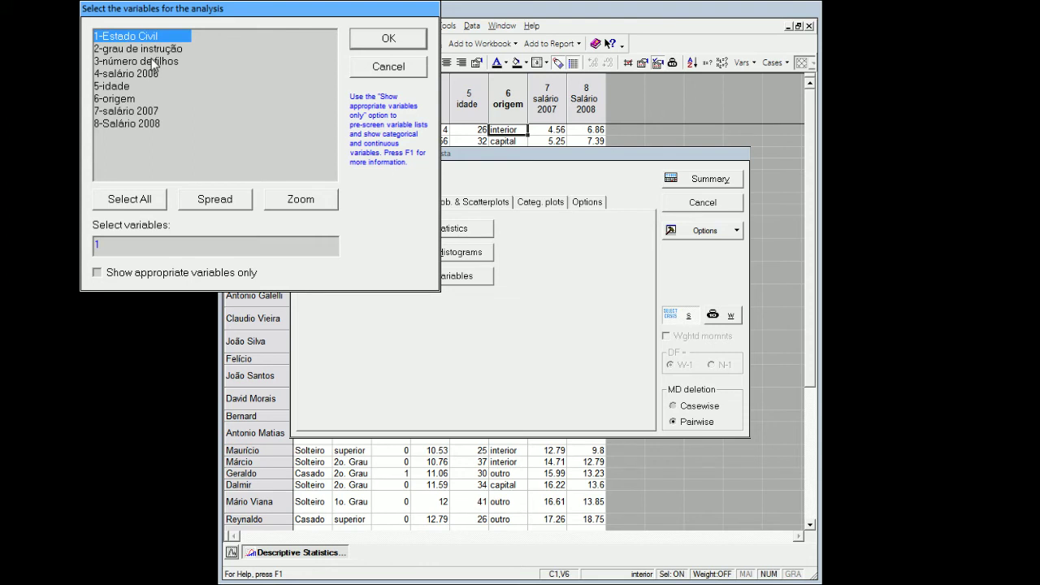
{"action": "left_click", "coordinate": [154, 49], "text": "ctrl"}
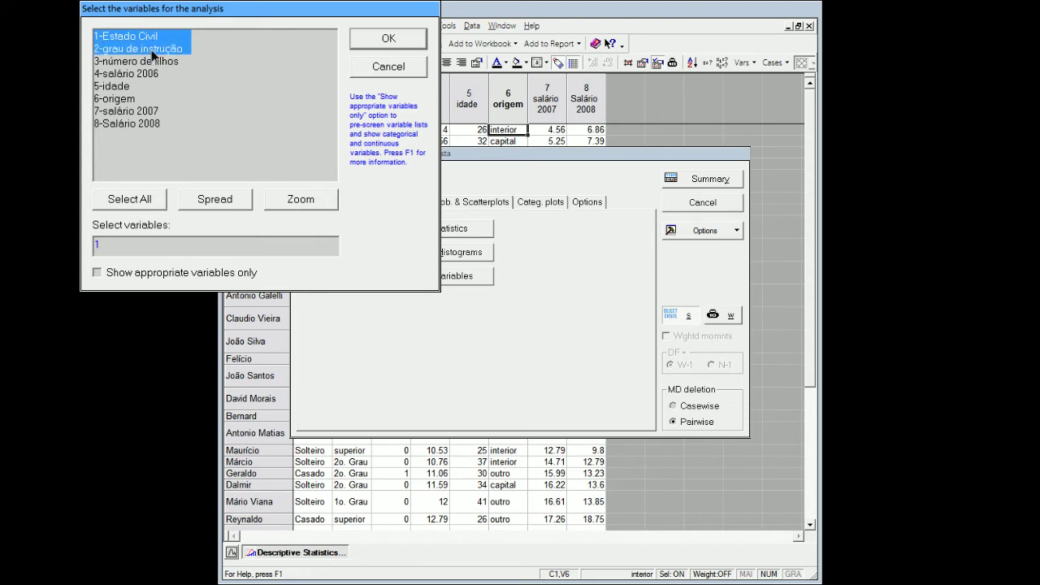
{"action": "left_click", "coordinate": [133, 98], "text": "ctrl"}
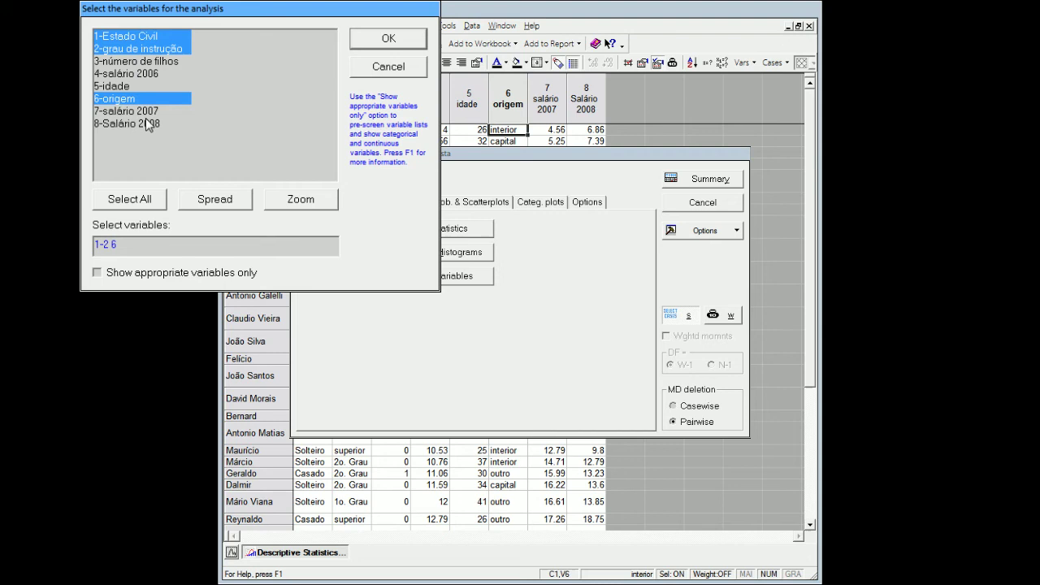
{"action": "left_click", "coordinate": [382, 45]}
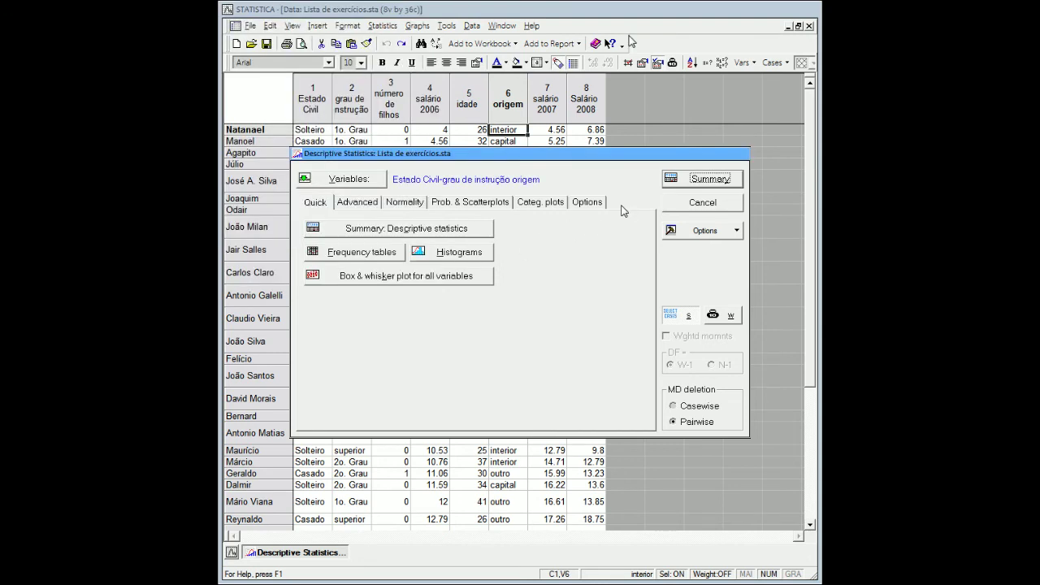
- Generate frequency tables for the three selected variables and browse the resulting tables in the workbook
{"action": "left_click", "coordinate": [387, 256]}
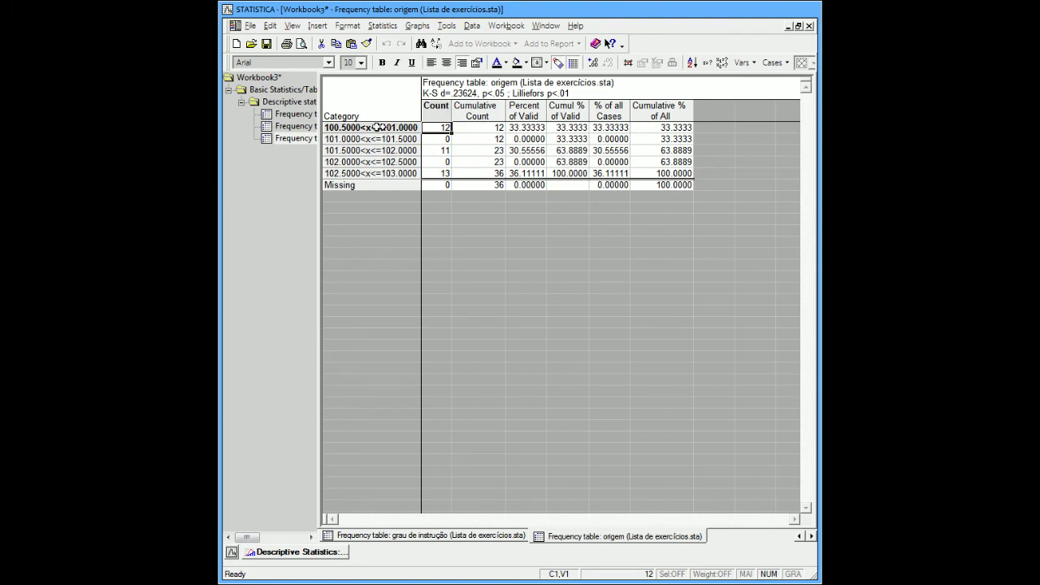
{"action": "left_click", "coordinate": [285, 128]}
{"action": "left_click", "coordinate": [290, 115]}
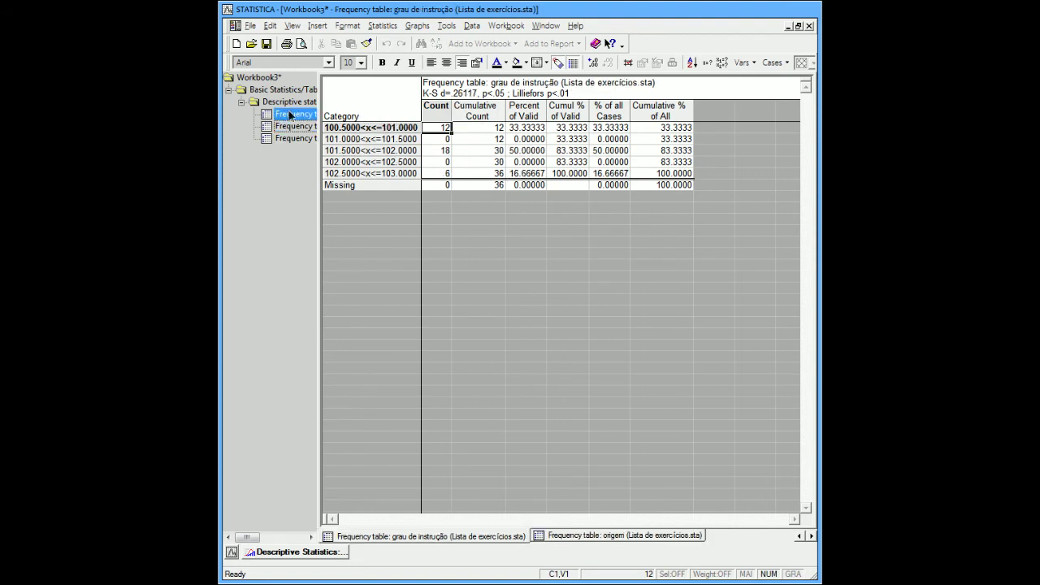
- Compare the category intervals and counts in the Estado Civil, grau de instrução and origem frequency tables
{"action": "left_click", "coordinate": [292, 127]}
{"action": "left_click", "coordinate": [291, 115]}
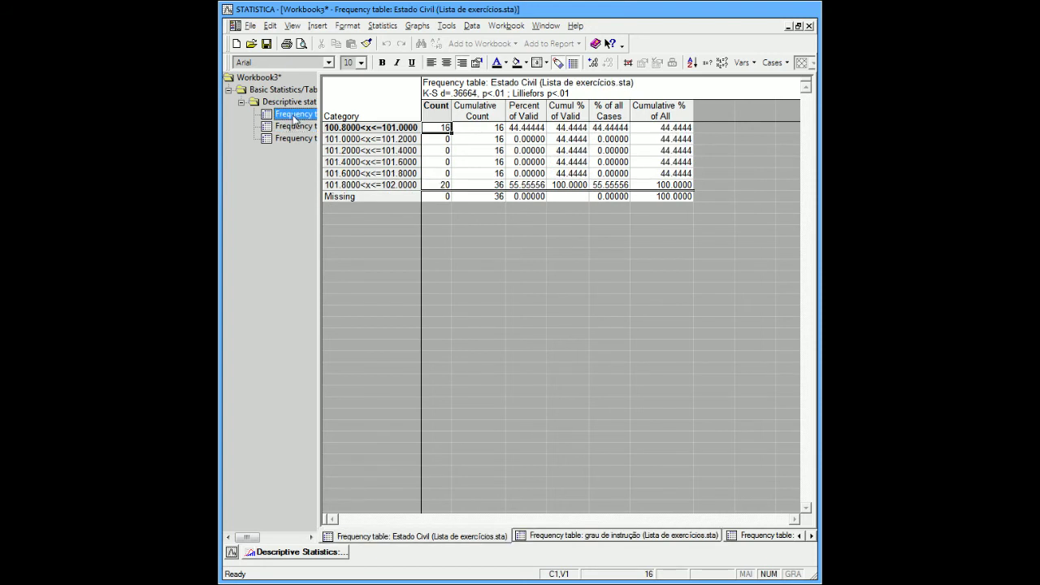
{"action": "left_click", "coordinate": [291, 138]}
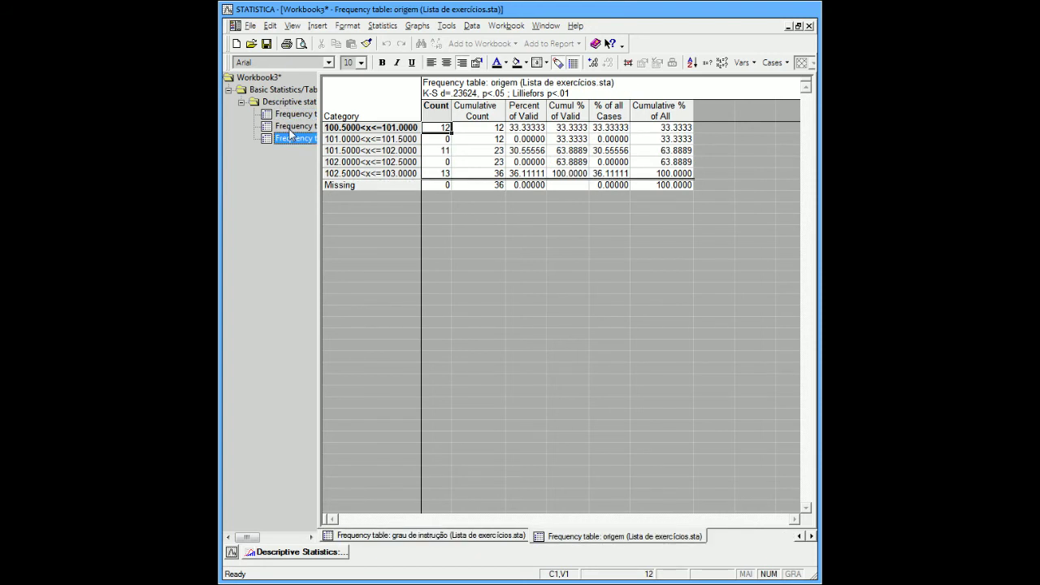
{"action": "left_click", "coordinate": [290, 129]}
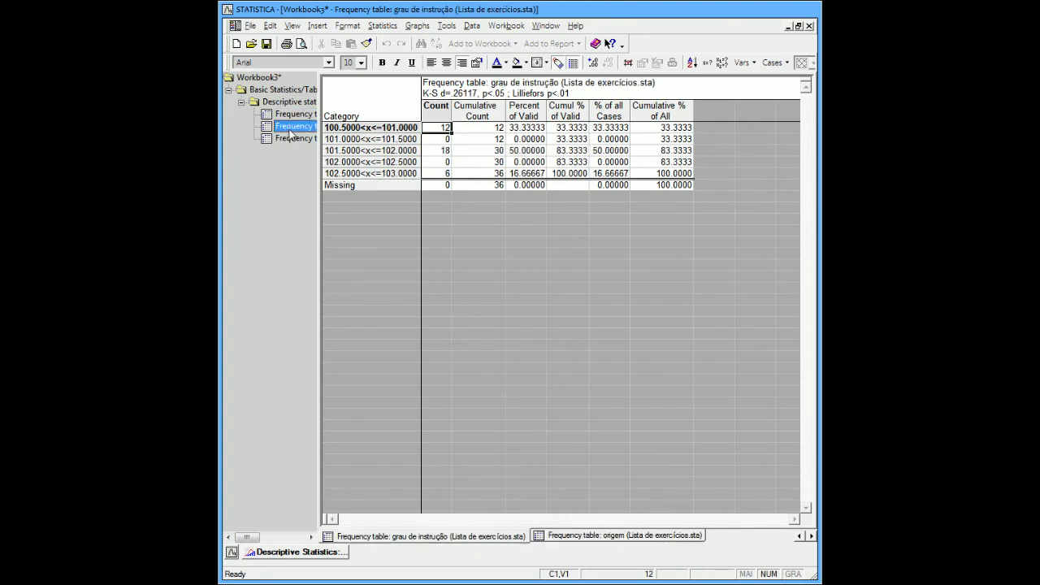
- Start a new Descriptive statistics analysis with salário 2006 and idade as variables and generate its descriptive summary table
{"action": "left_click", "coordinate": [331, 557]}
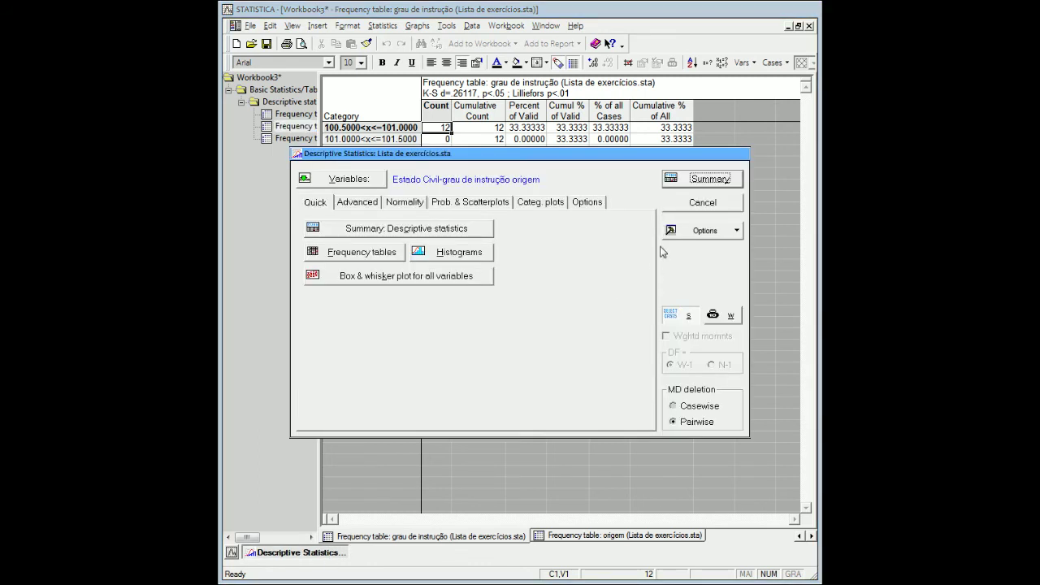
{"action": "left_click", "coordinate": [678, 202]}
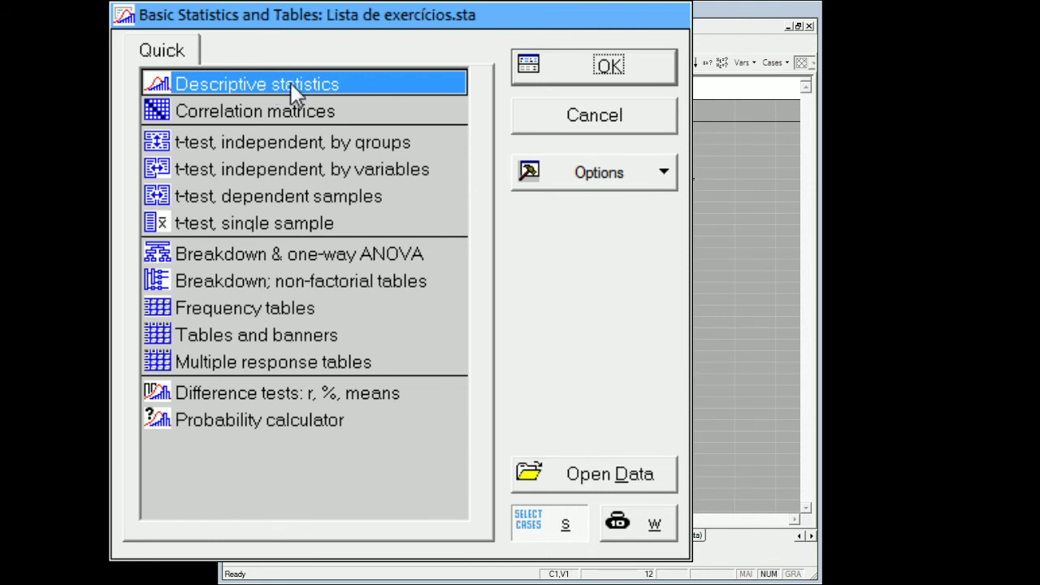
{"action": "left_click", "coordinate": [555, 56]}
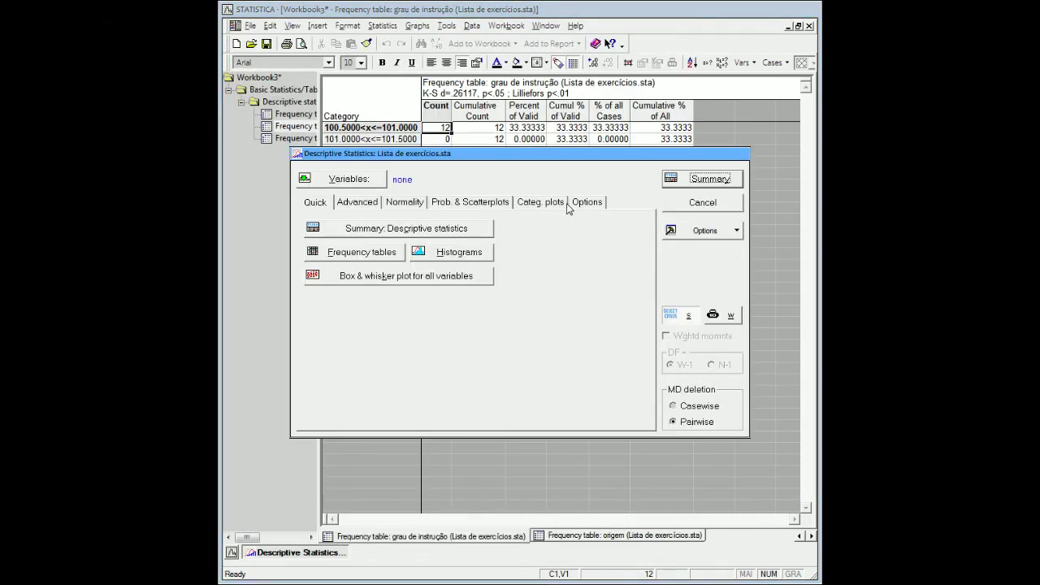
{"action": "left_click", "coordinate": [345, 182]}
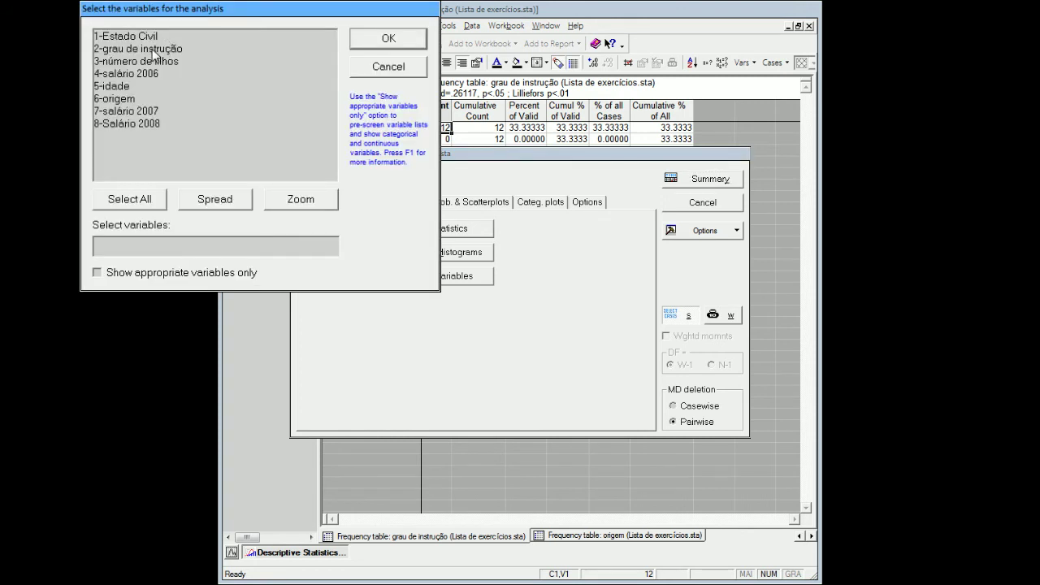
{"action": "left_click", "coordinate": [128, 86]}
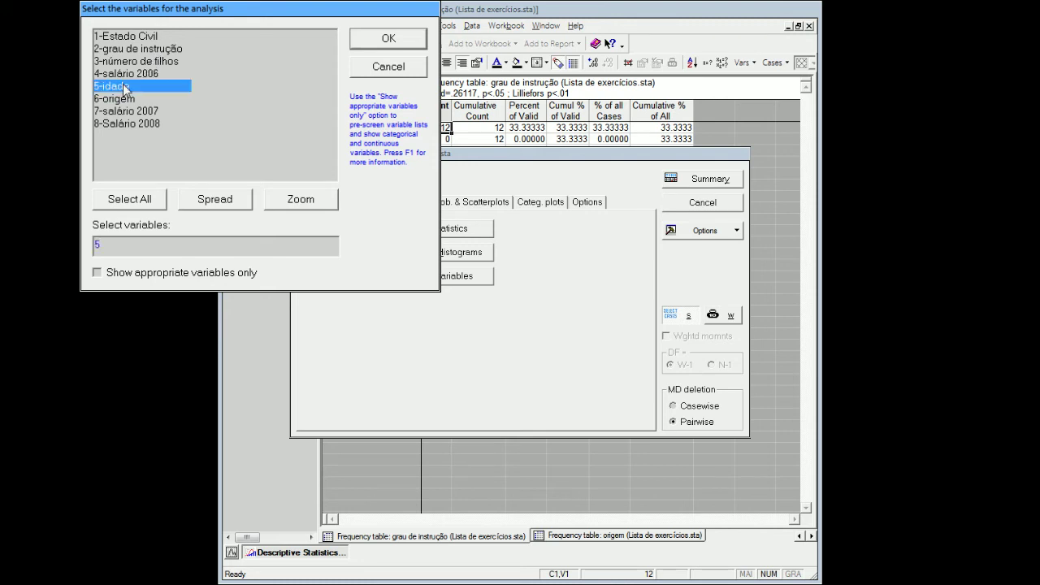
{"action": "left_click", "coordinate": [132, 75], "text": "shift"}
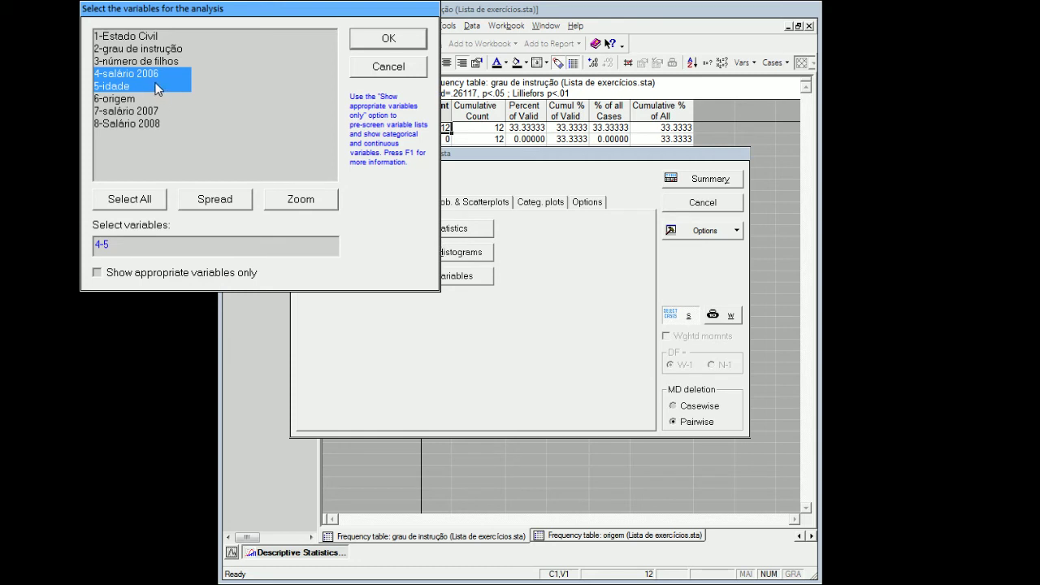
{"action": "left_click", "coordinate": [376, 44]}
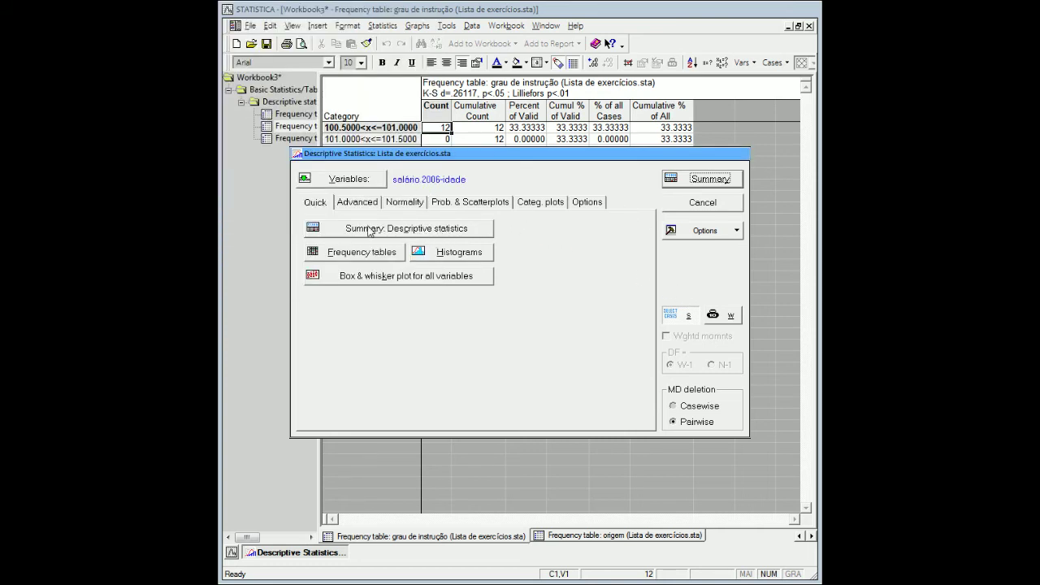
{"action": "left_click", "coordinate": [395, 229]}
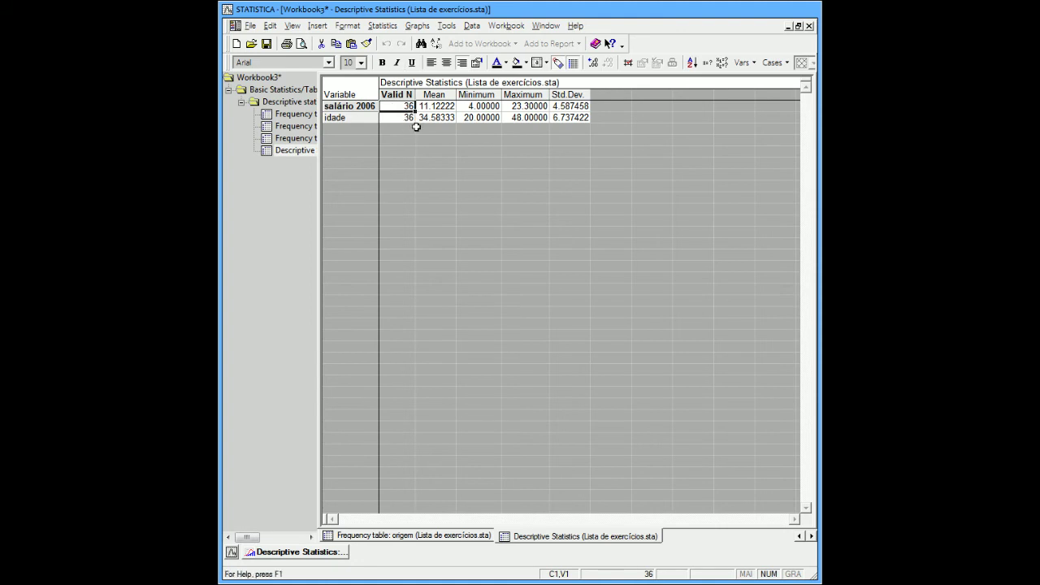
- Generate frequency tables for salário 2006 and idade and review both of them in the workbook
{"action": "left_click", "coordinate": [318, 555]}
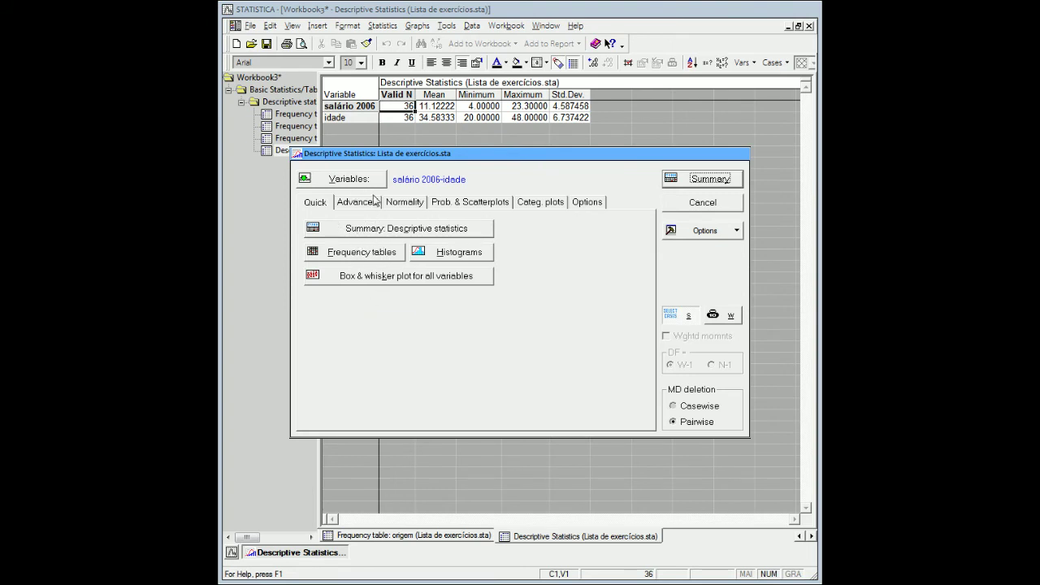
{"action": "left_click", "coordinate": [363, 253]}
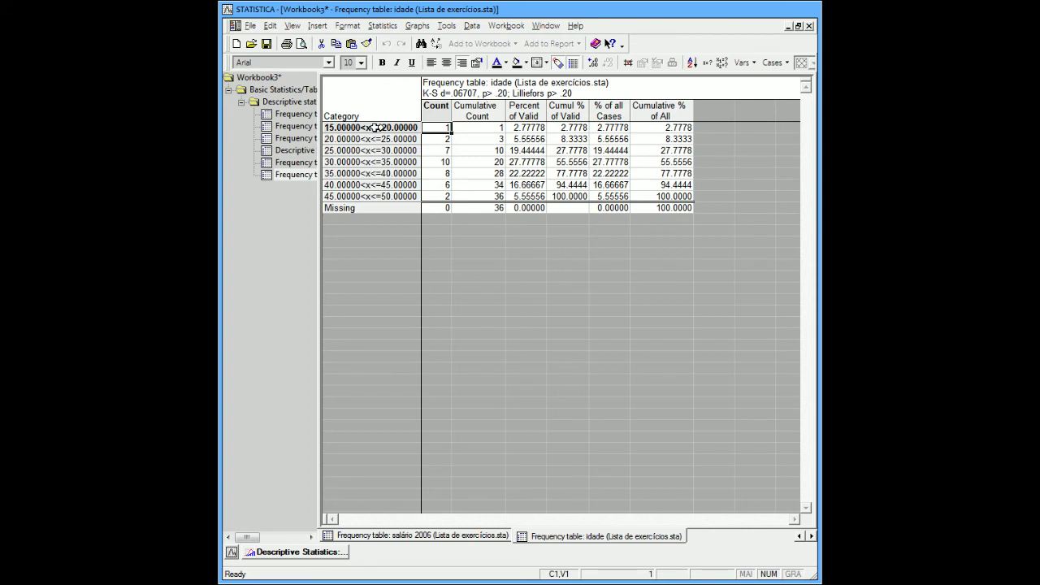
{"action": "left_click", "coordinate": [498, 83]}
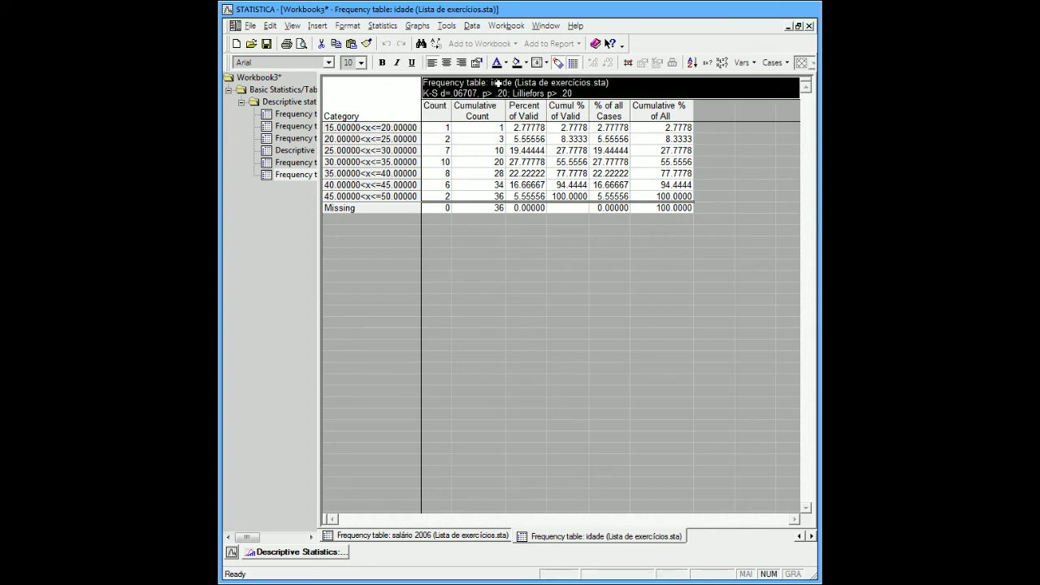
{"action": "left_click", "coordinate": [387, 127]}
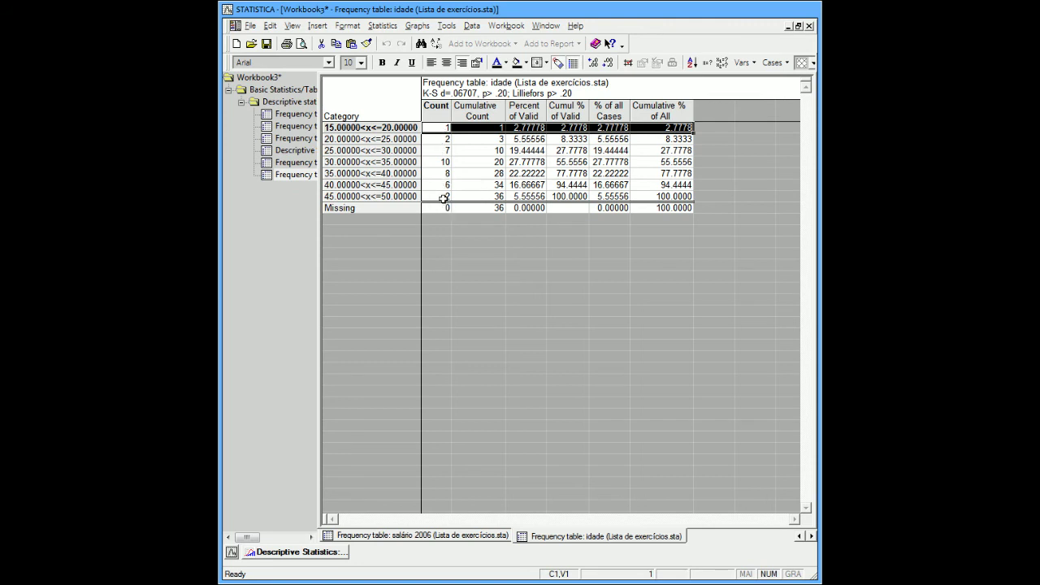
{"action": "left_click", "coordinate": [291, 164]}
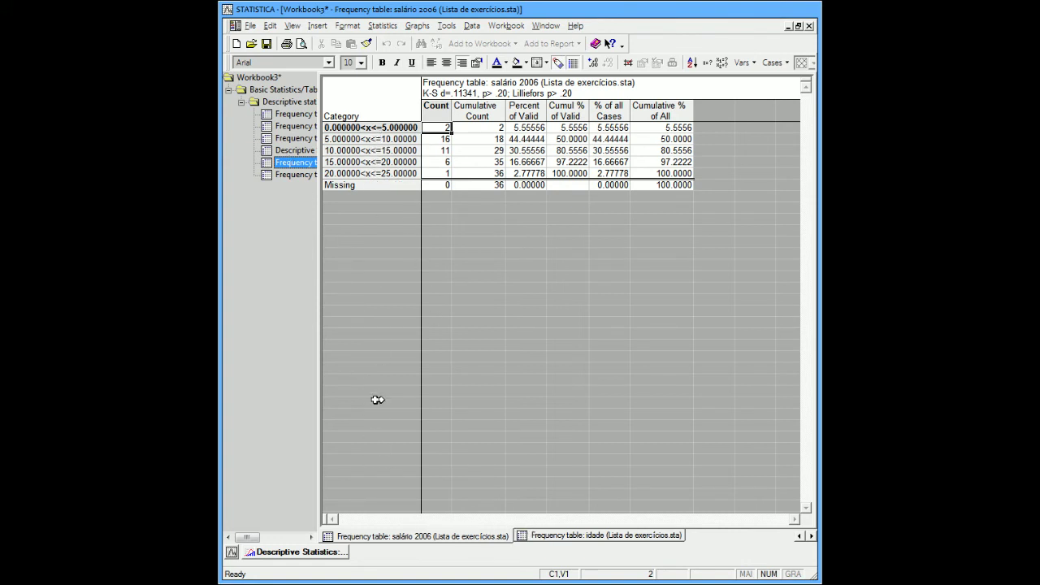
- Create histograms and a box and whisker plot for salário 2006 and idade
{"action": "left_click", "coordinate": [338, 555]}
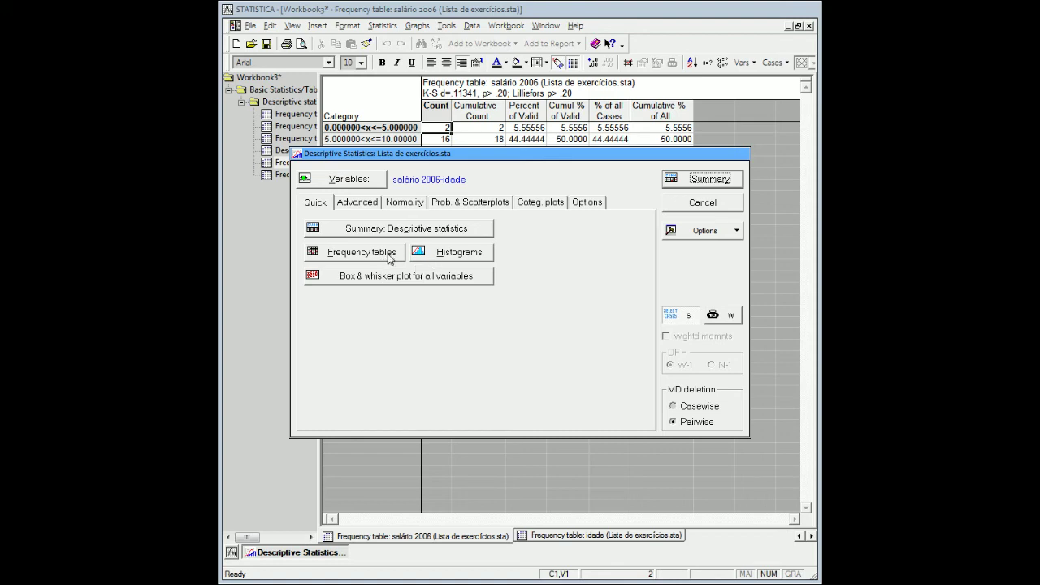
{"action": "left_click", "coordinate": [430, 253]}
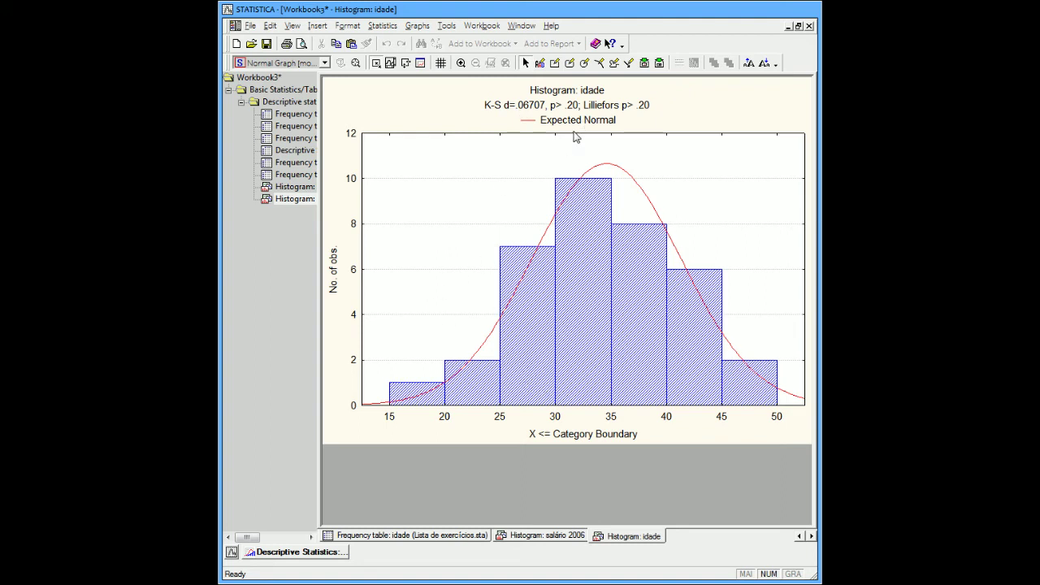
{"action": "left_click", "coordinate": [302, 554]}
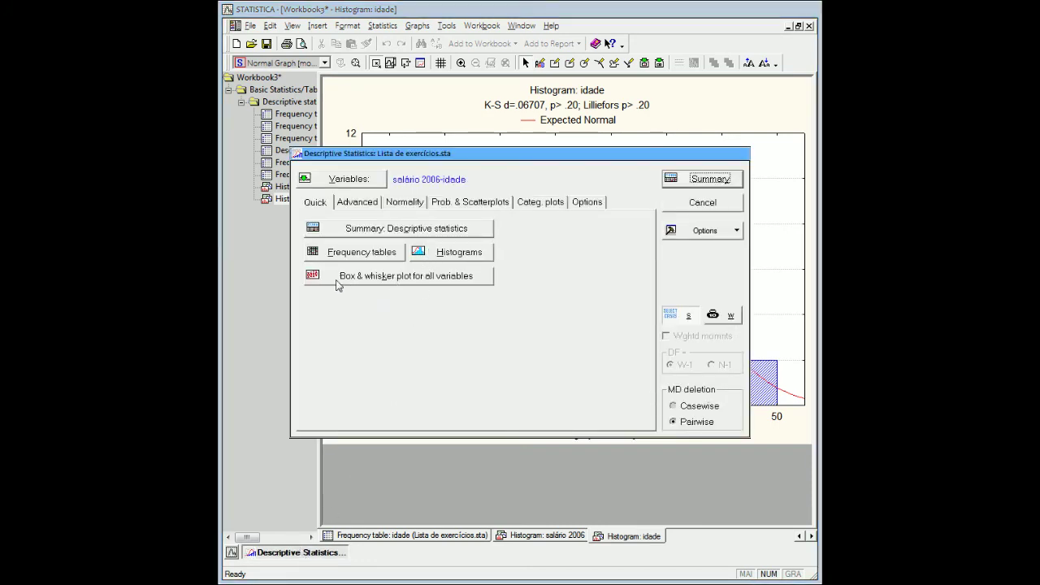
{"action": "left_click", "coordinate": [399, 276]}
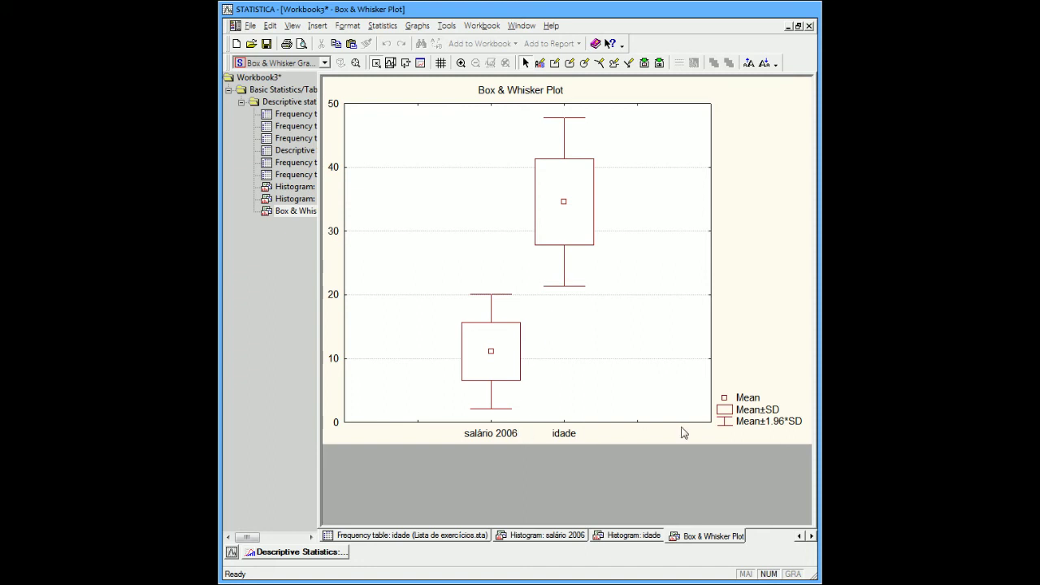
- Replace the descriptive analysis with a Frequency tables analysis using Estado Civil, grau de instrução and origem as its variables
{"action": "left_click", "coordinate": [334, 554]}
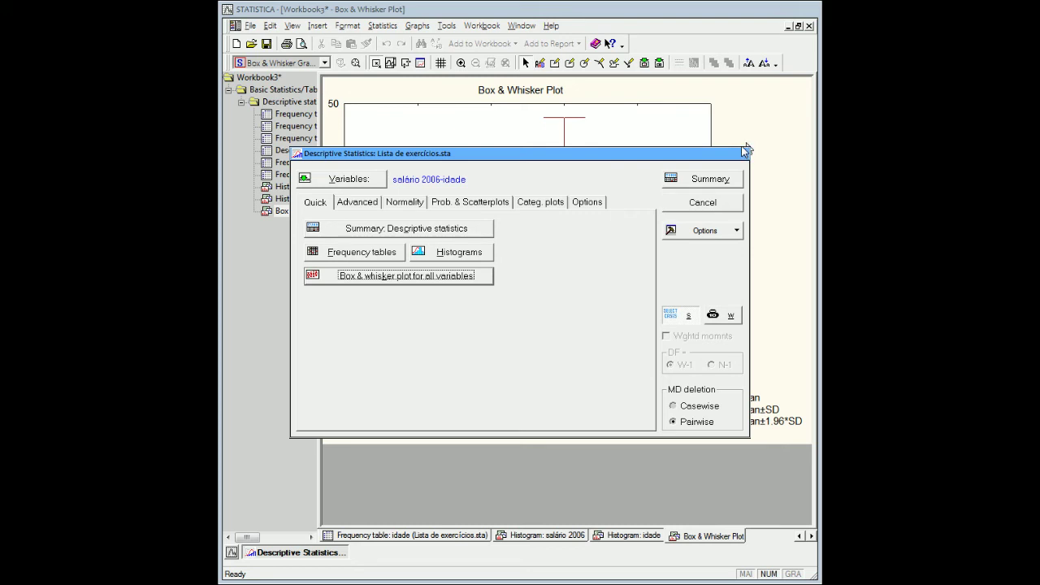
{"action": "left_click", "coordinate": [703, 203]}
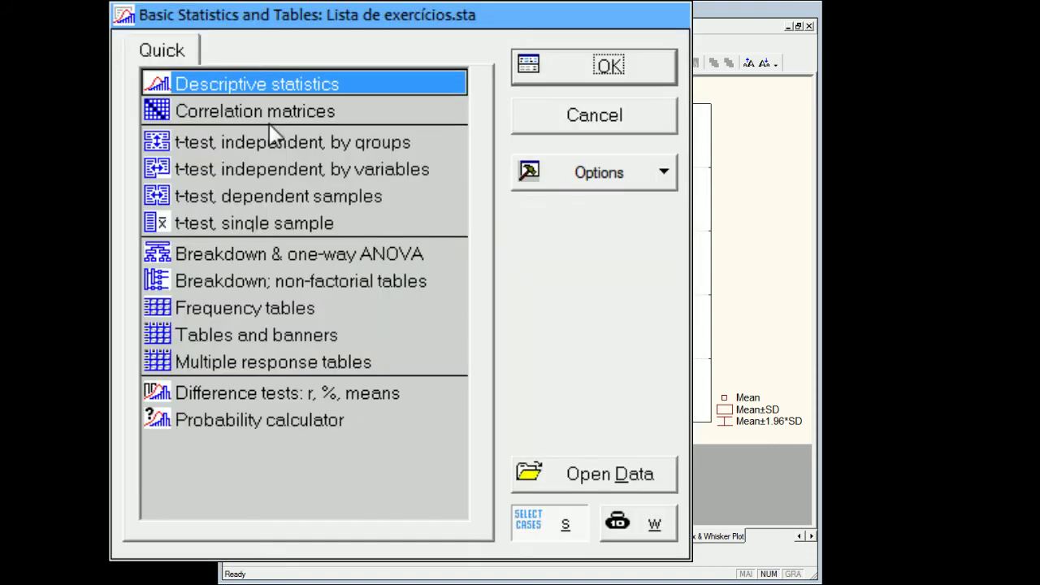
{"action": "left_click", "coordinate": [237, 316]}
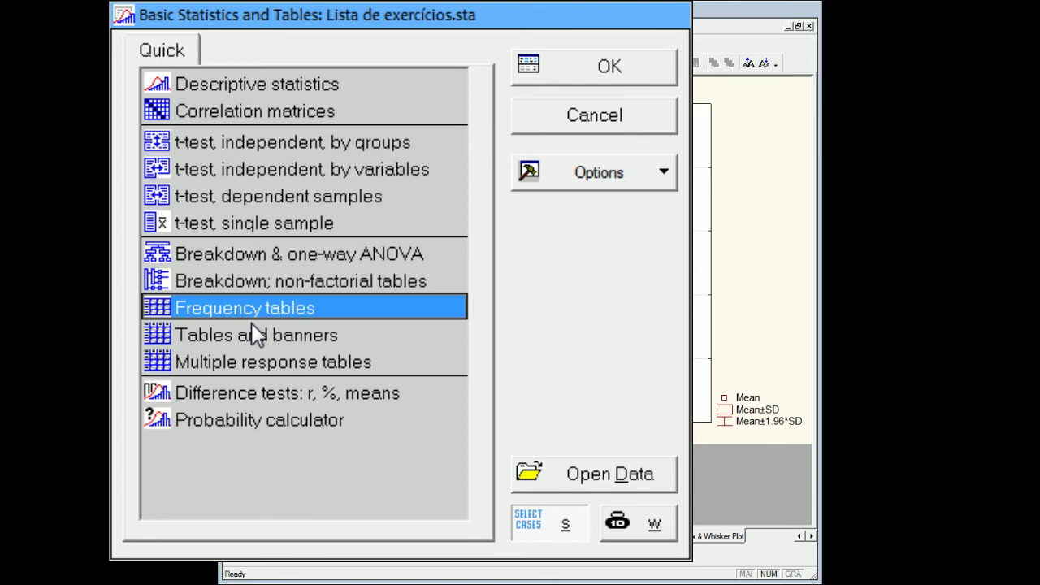
{"action": "left_click", "coordinate": [586, 67]}
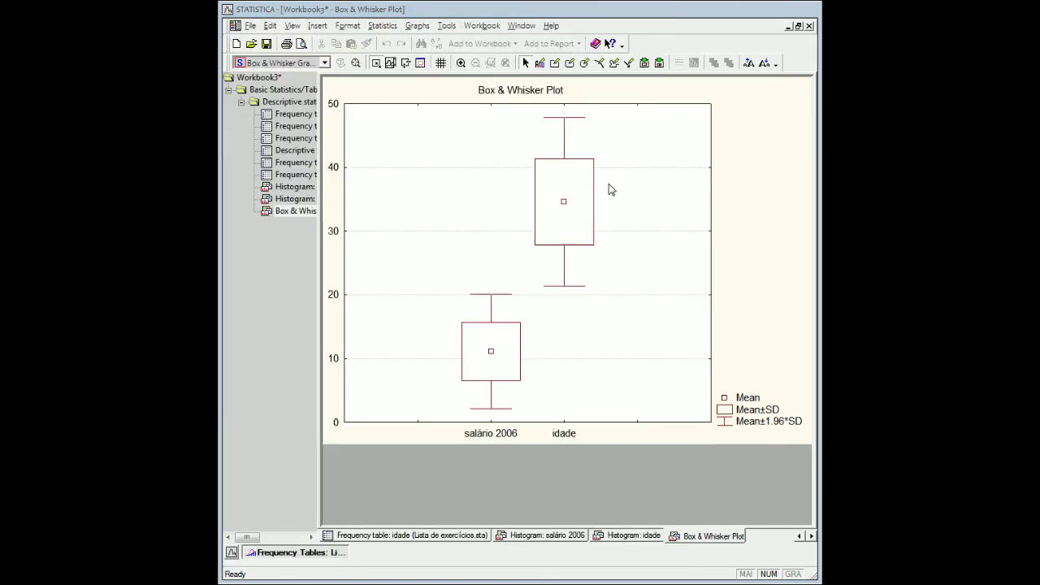
{"action": "left_click", "coordinate": [606, 42]}
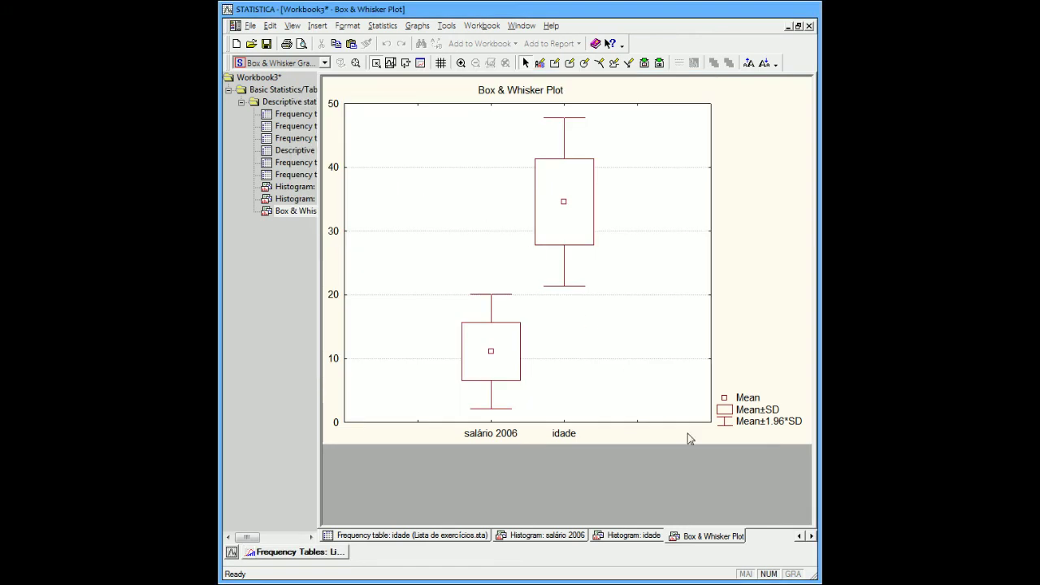
{"action": "left_click", "coordinate": [298, 553]}
{"action": "left_click", "coordinate": [372, 107]}
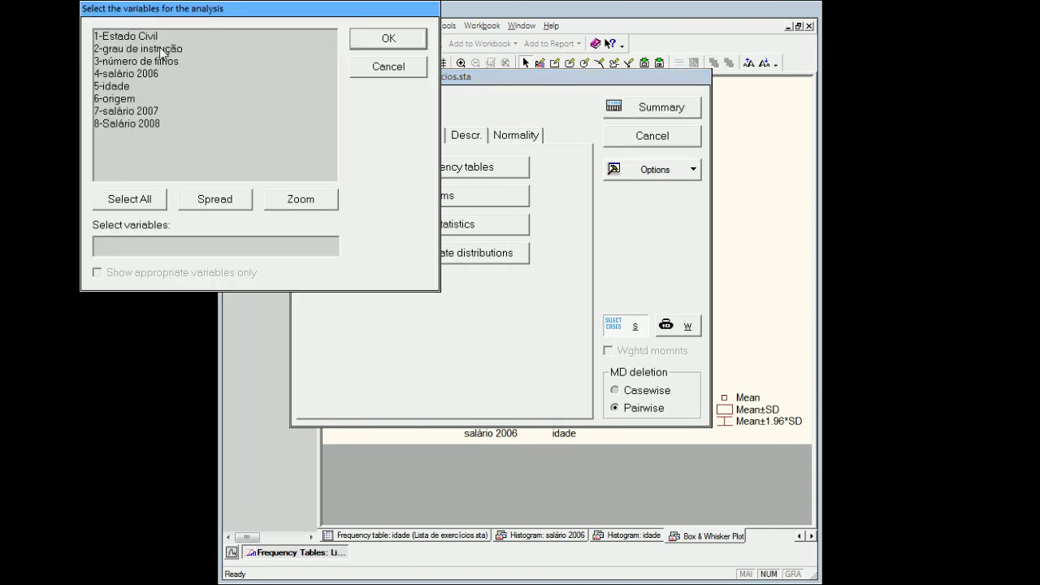
{"action": "left_click", "coordinate": [117, 38]}
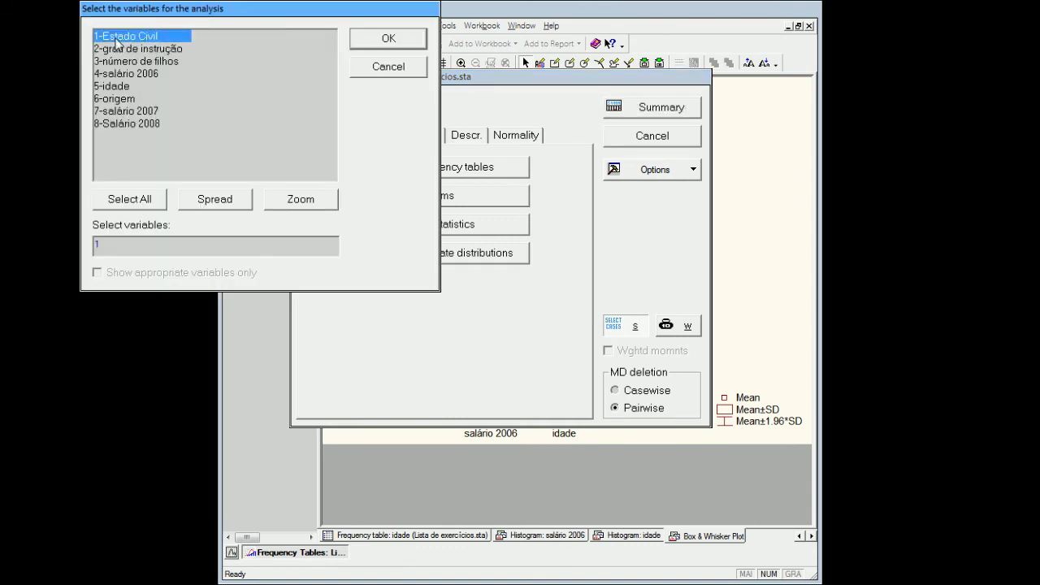
{"action": "left_click", "coordinate": [128, 50], "text": "ctrl"}
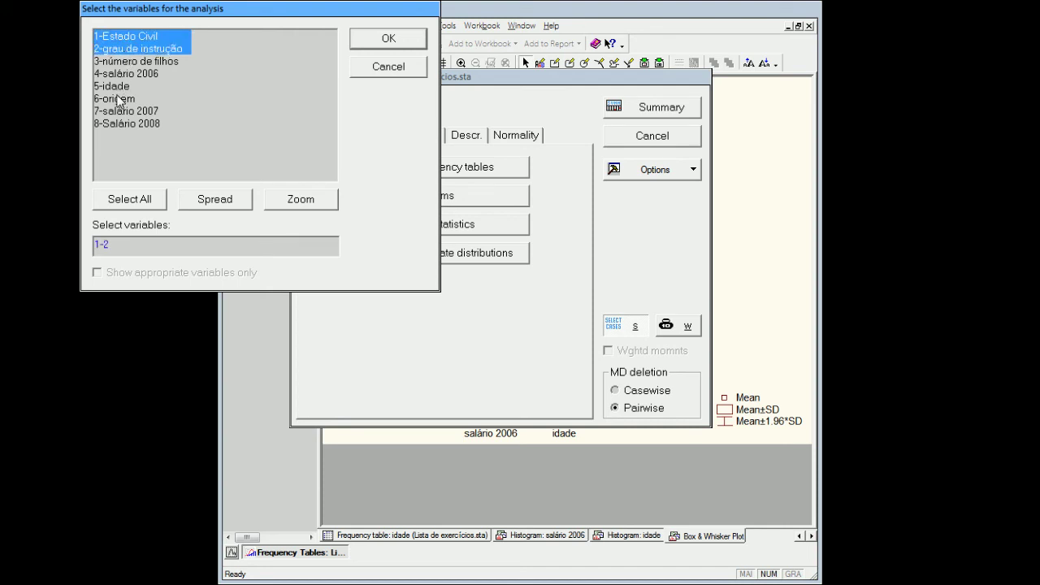
{"action": "left_click", "coordinate": [120, 98], "text": "ctrl"}
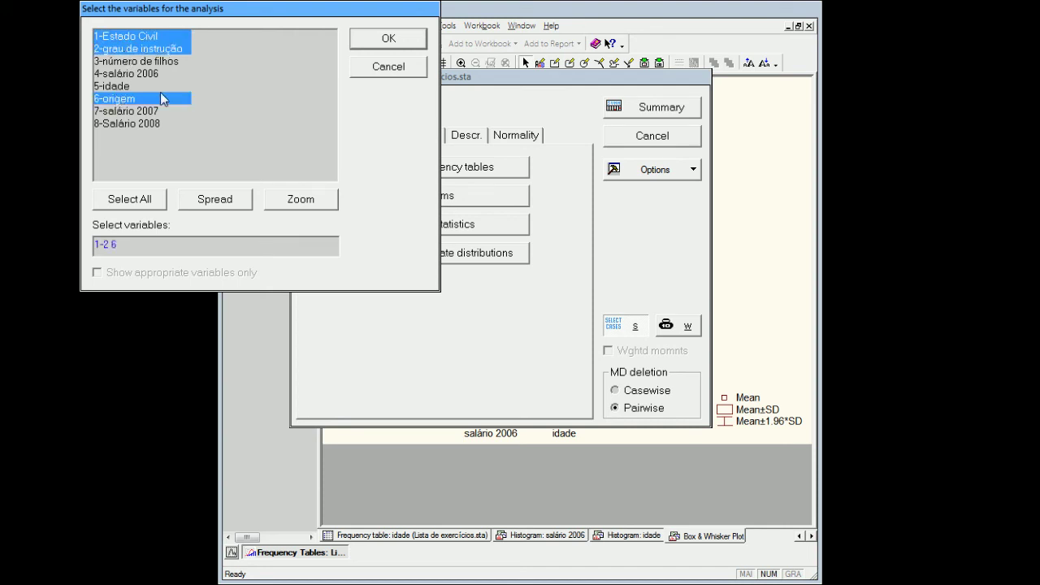
{"action": "left_click", "coordinate": [374, 43]}
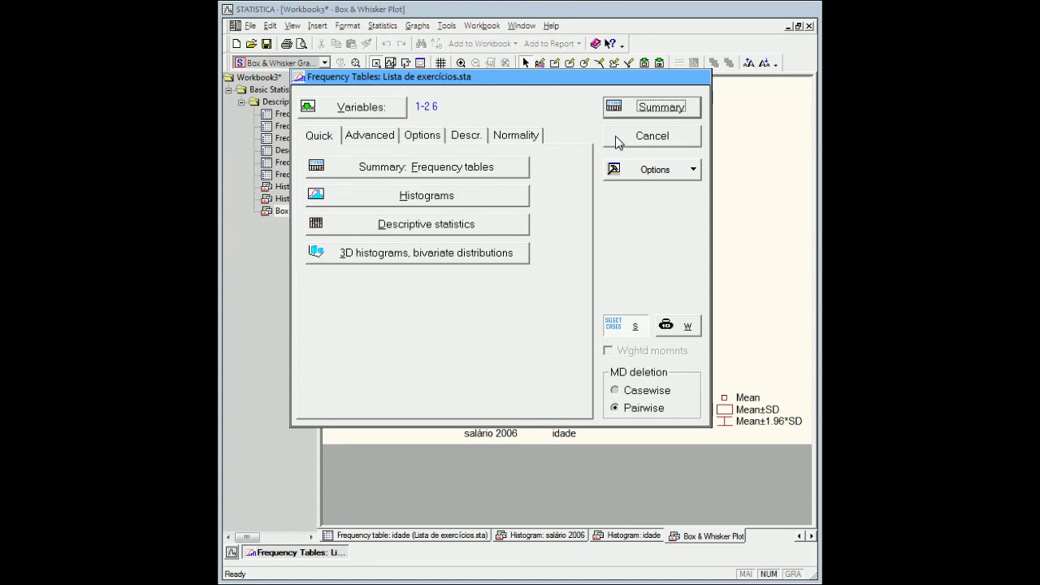
- Generate the labelled frequency tables and review those for origem, grau de instrução and Estado Civil
{"action": "left_click", "coordinate": [438, 171]}
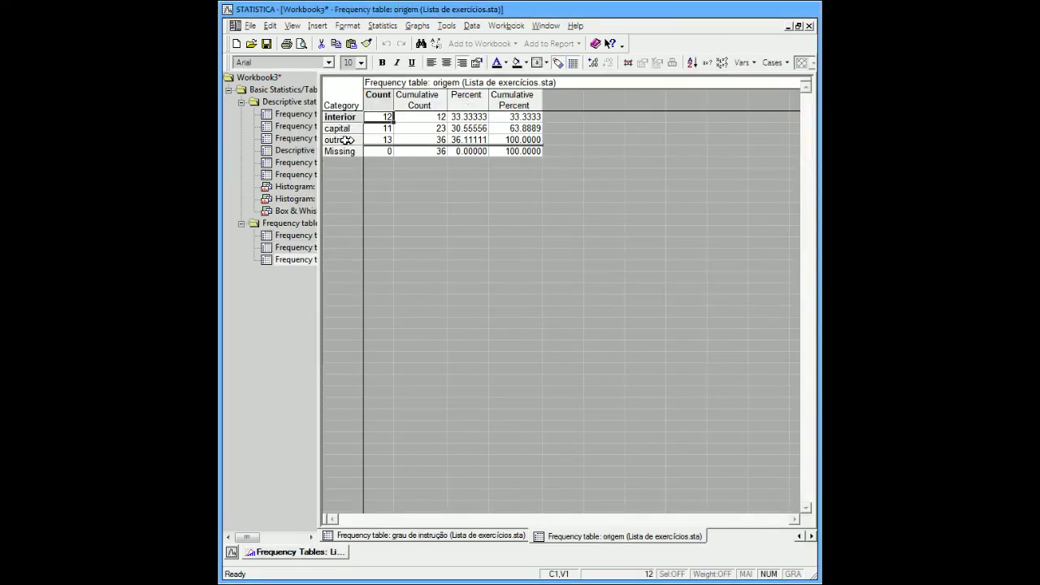
{"action": "left_click", "coordinate": [298, 248]}
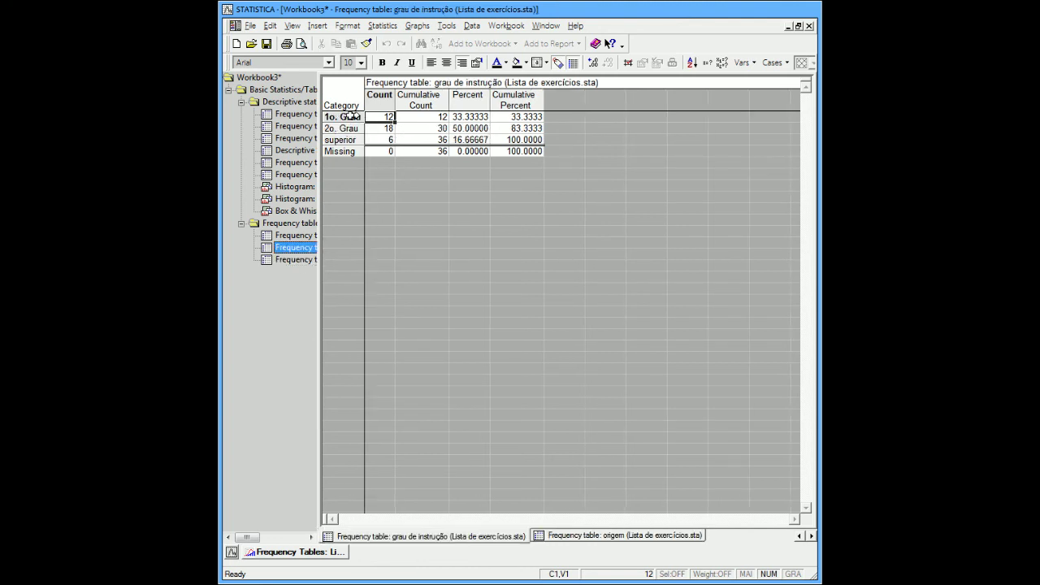
{"action": "left_click", "coordinate": [297, 235]}
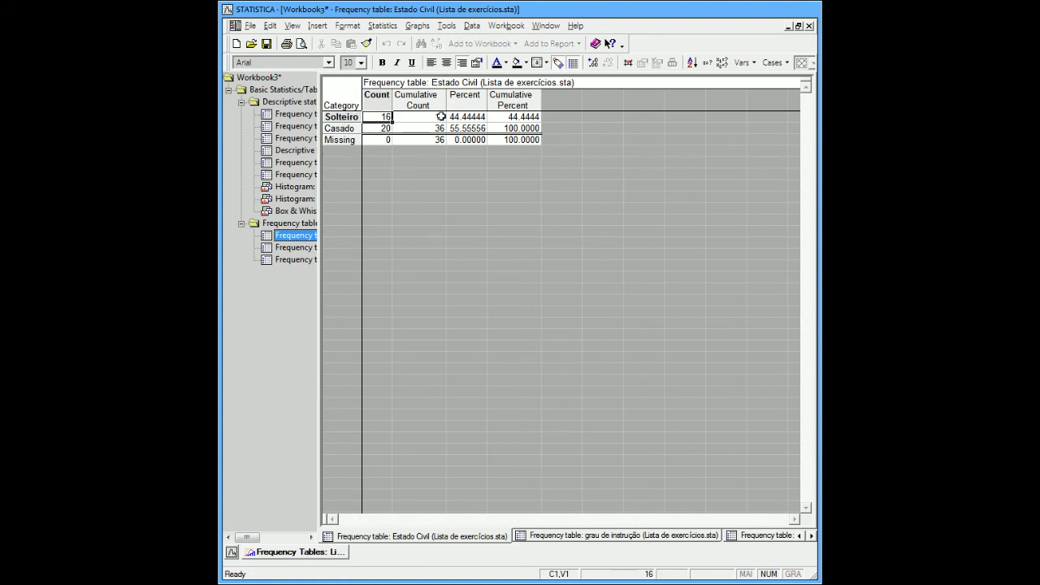
- Copy the entire Estado Civil frequency table with its headers and switch to the Lista de exercícios document in Word
{"action": "left_click", "coordinate": [350, 95]}
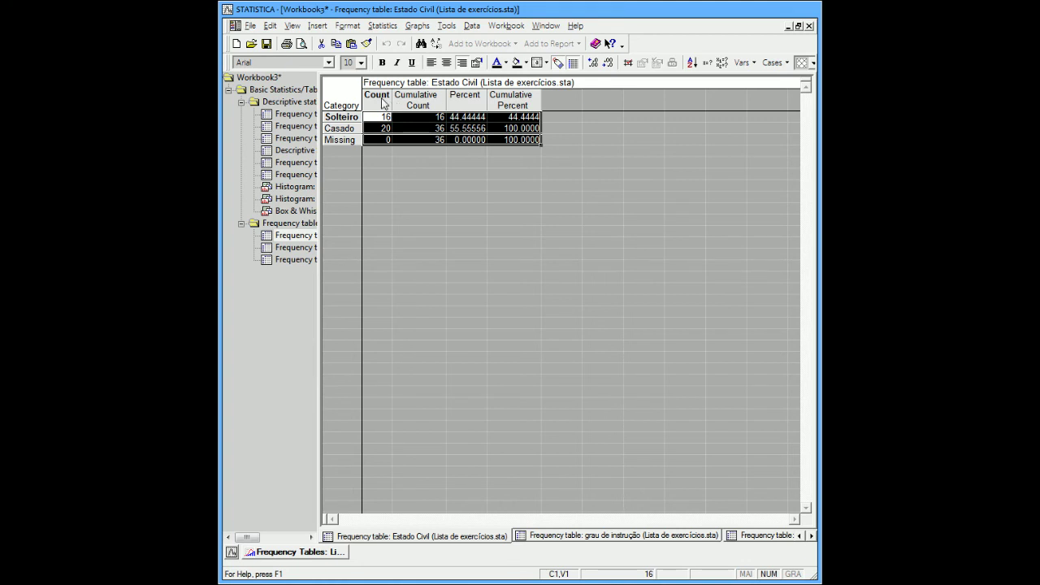
{"action": "key", "text": "ctrl+shift+c"}
{"action": "key", "text": "ctrl+shift+c"}
{"action": "key", "text": "alt+Tab"}
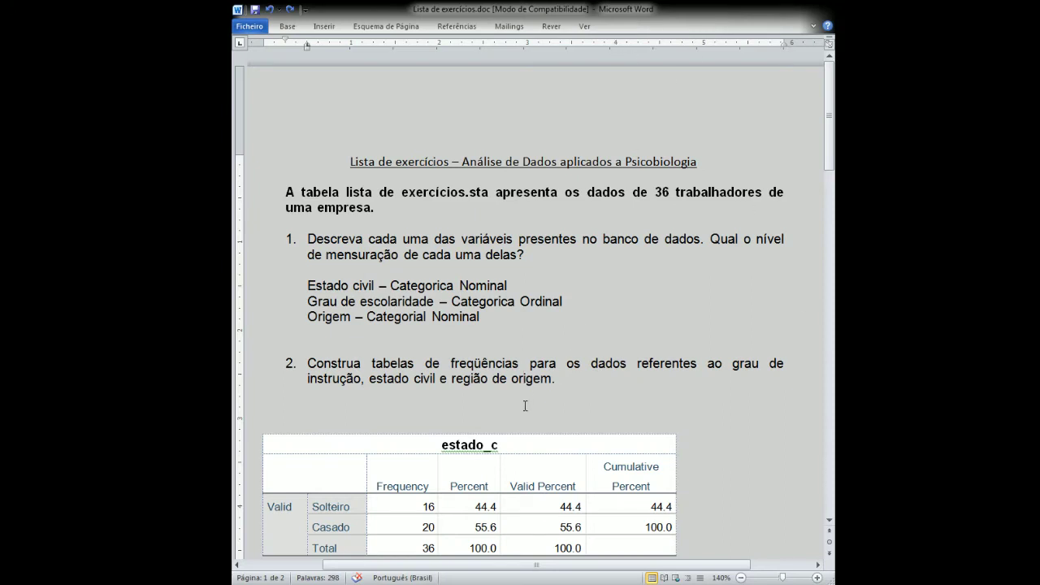
- Paste the copied Estado Civil frequency table under exercise 2 of the Word document and switch back to STATISTICA
{"action": "key", "text": "ctrl+v"}
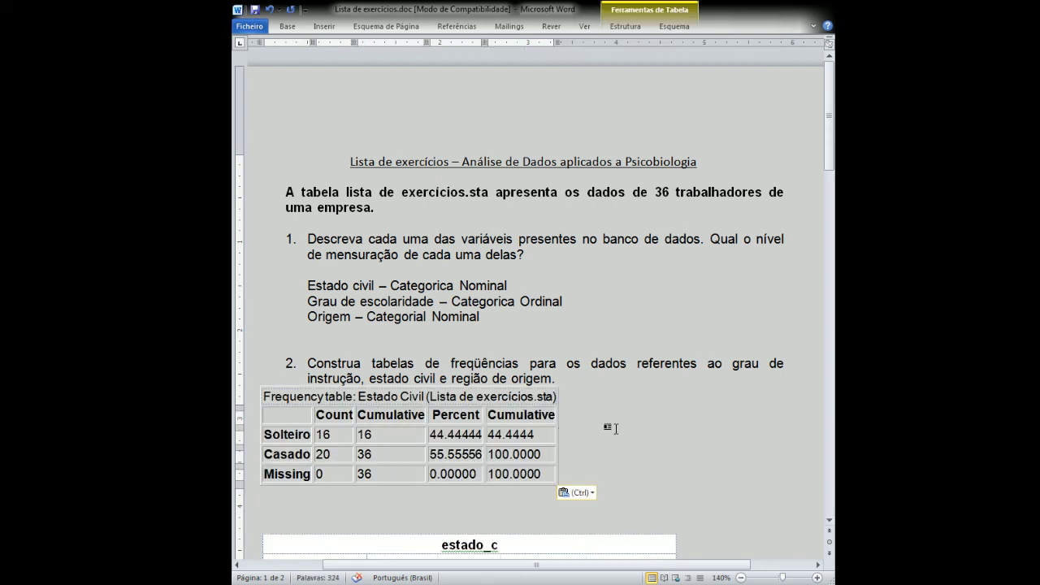
{"action": "scroll", "coordinate": [609, 425], "scroll_direction": "down", "scroll_amount": 3}
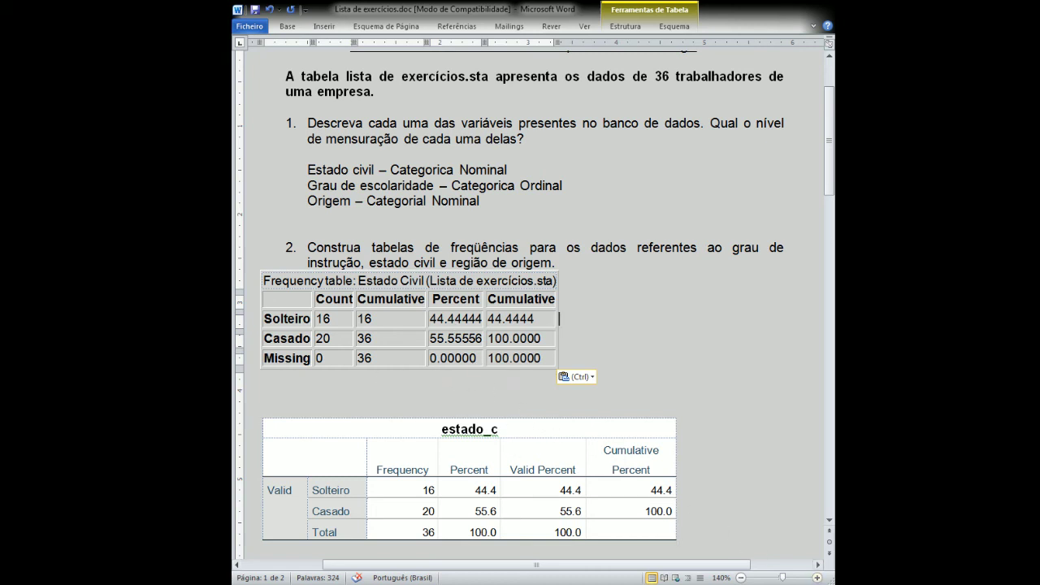
{"action": "key", "text": "alt+Tab"}
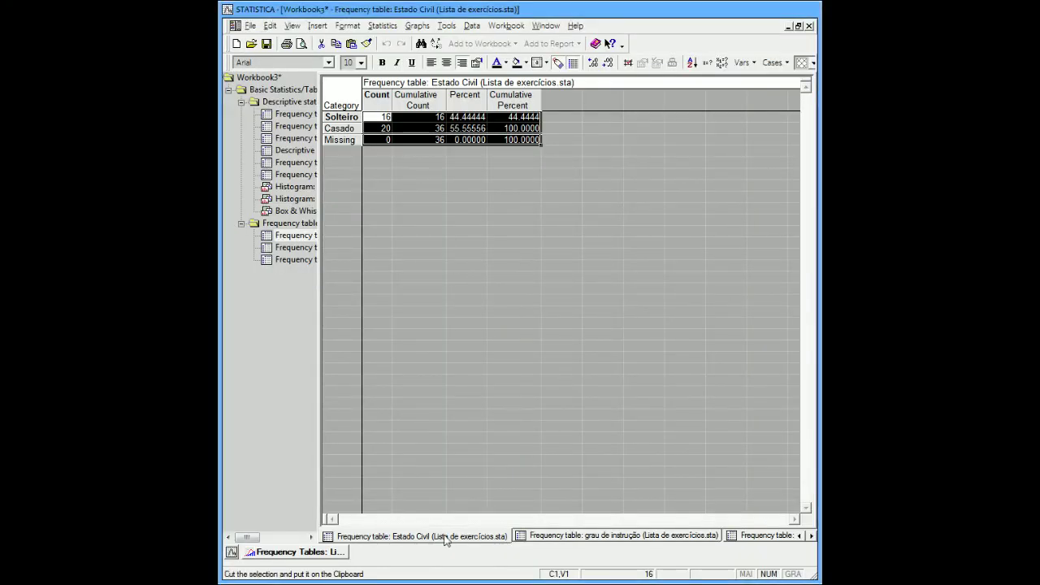
{"action": "left_click", "coordinate": [337, 555]}
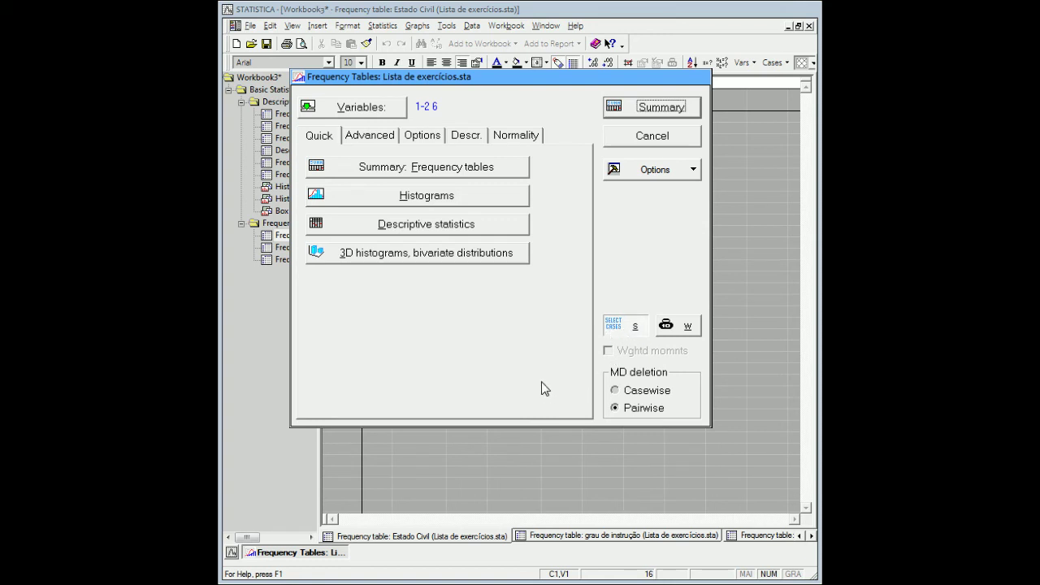
{"action": "left_click", "coordinate": [631, 325]}
{"action": "left_click", "coordinate": [626, 327]}
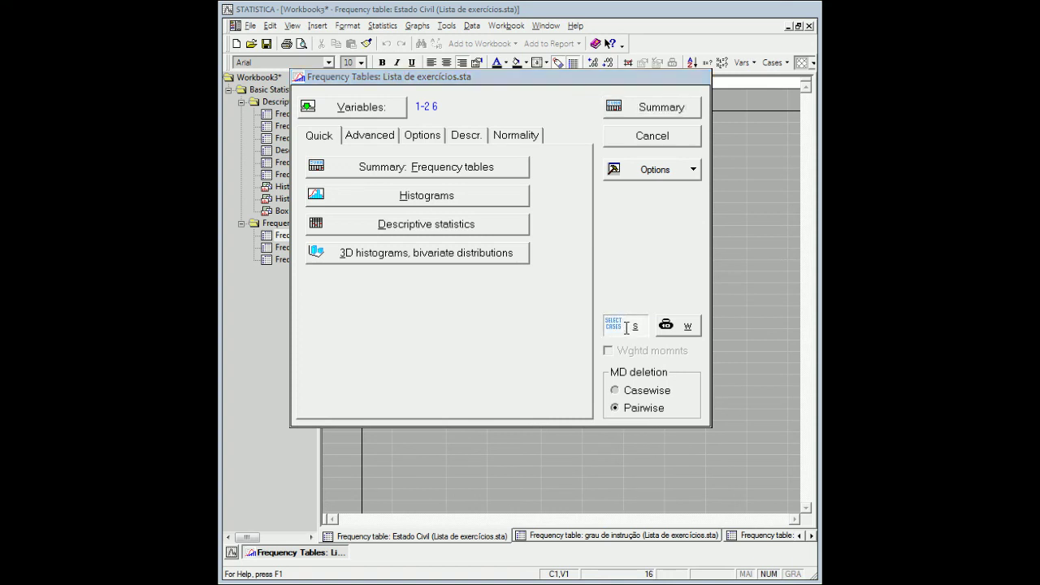
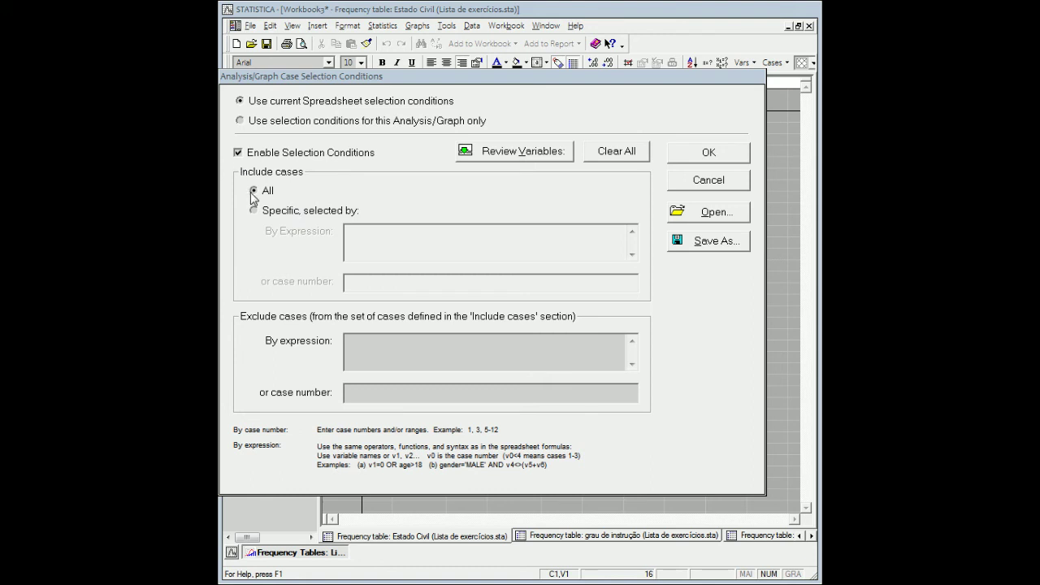
{"action": "left_click", "coordinate": [297, 213]}
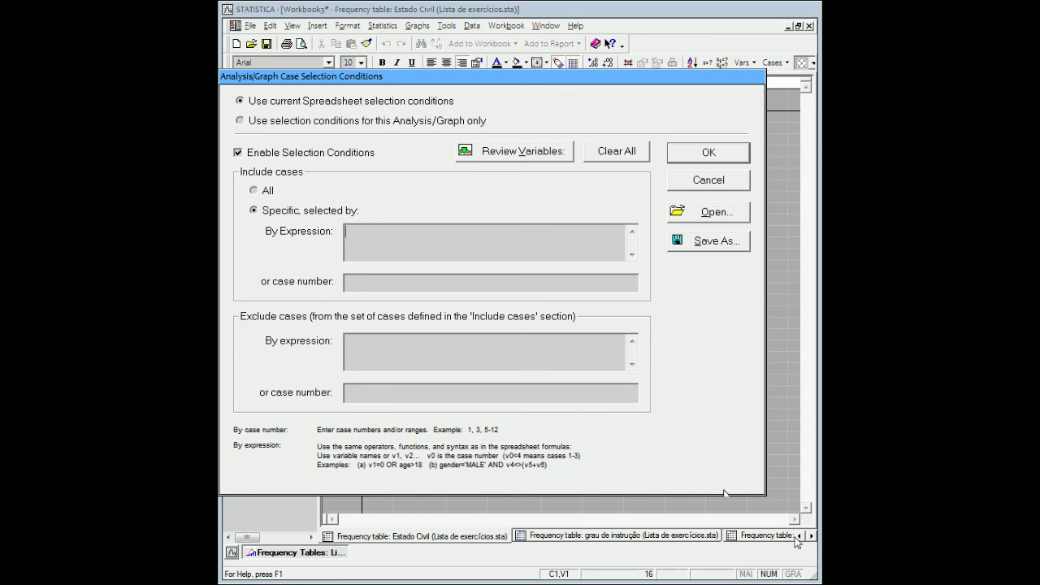
{"action": "key", "text": "Escape"}
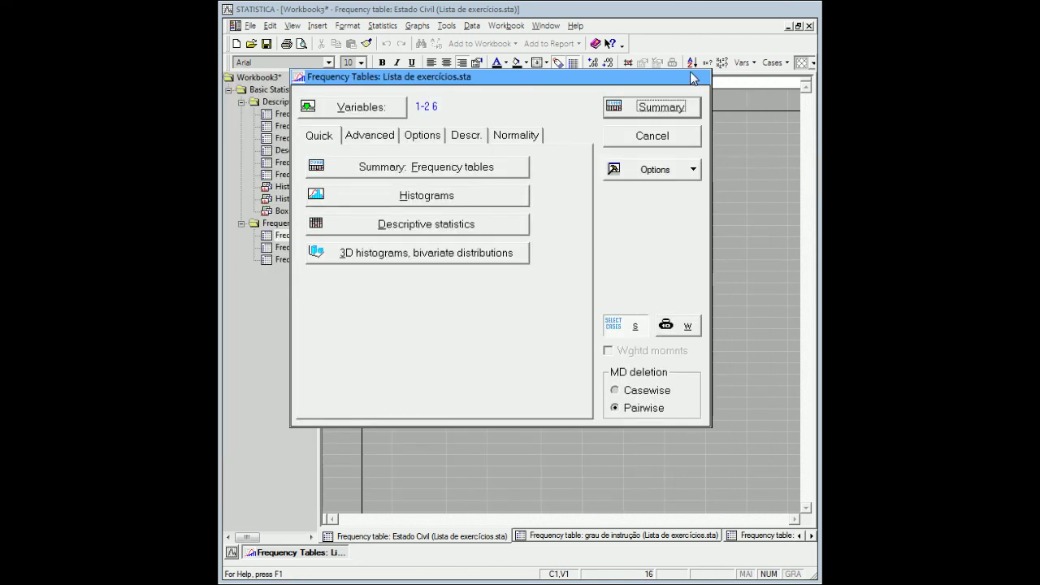
{"action": "key", "text": "Escape"}
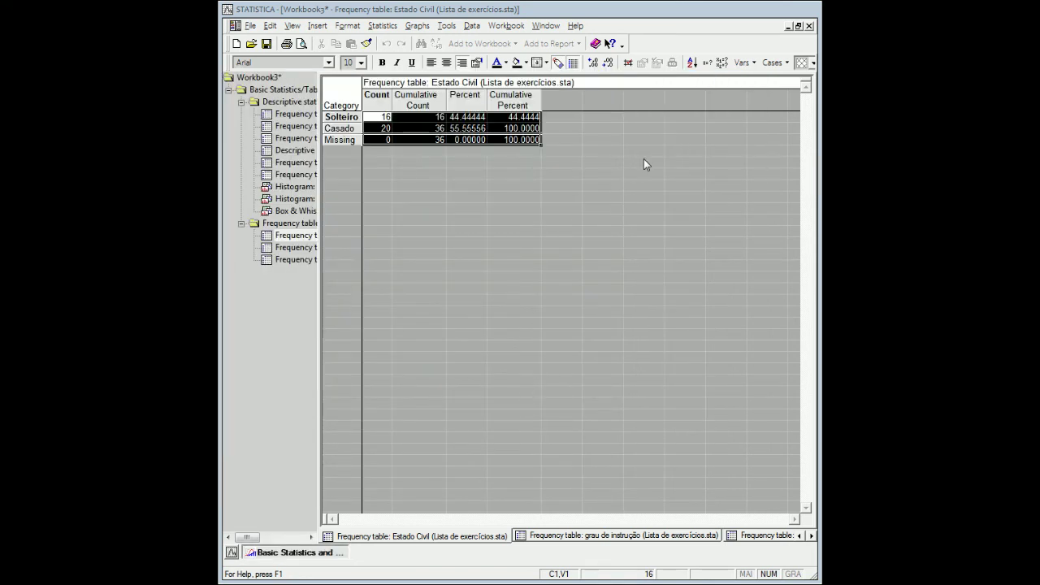
- Minimize the results workbook and maximize the Lista de exercícios data spreadsheet
{"action": "left_click", "coordinate": [788, 26]}
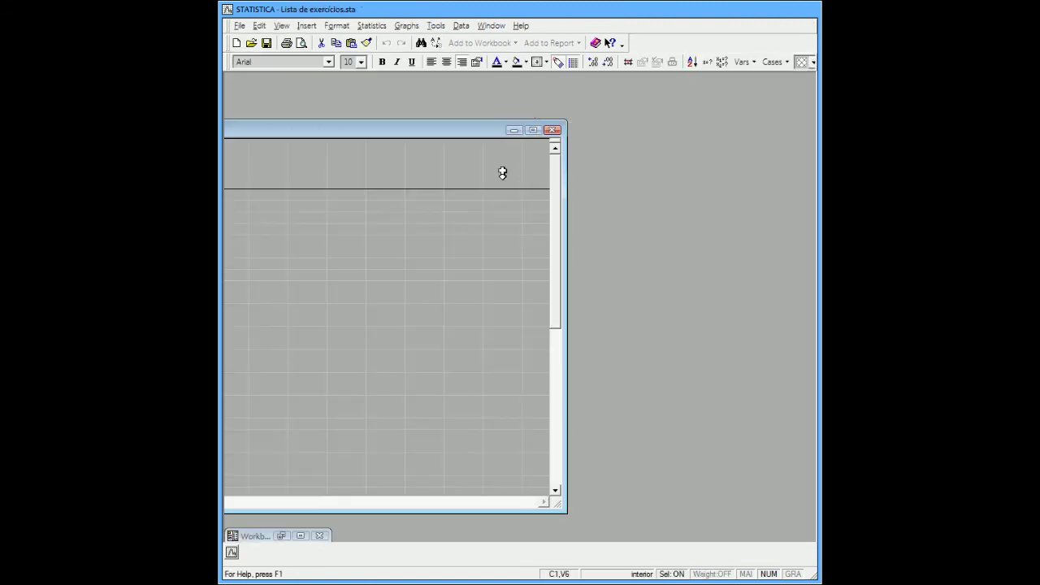
{"action": "double_click", "coordinate": [511, 121]}
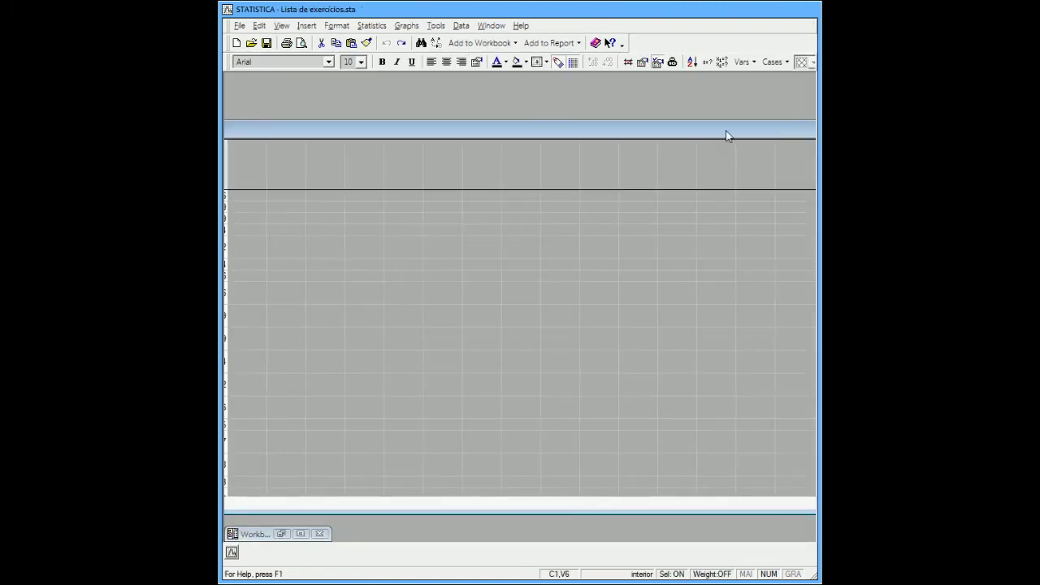
{"action": "double_click", "coordinate": [665, 123]}
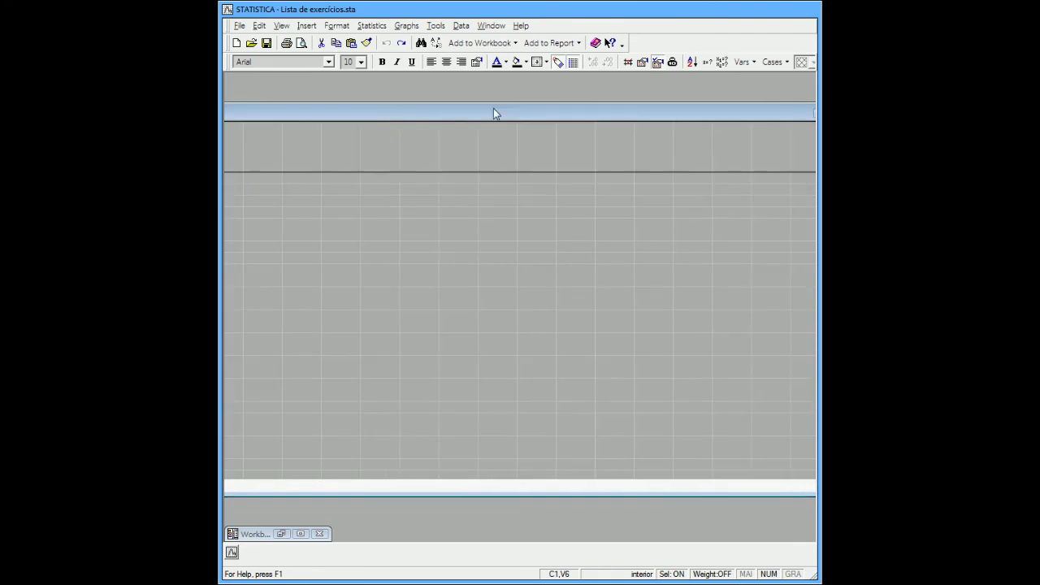
{"action": "left_click", "coordinate": [594, 119]}
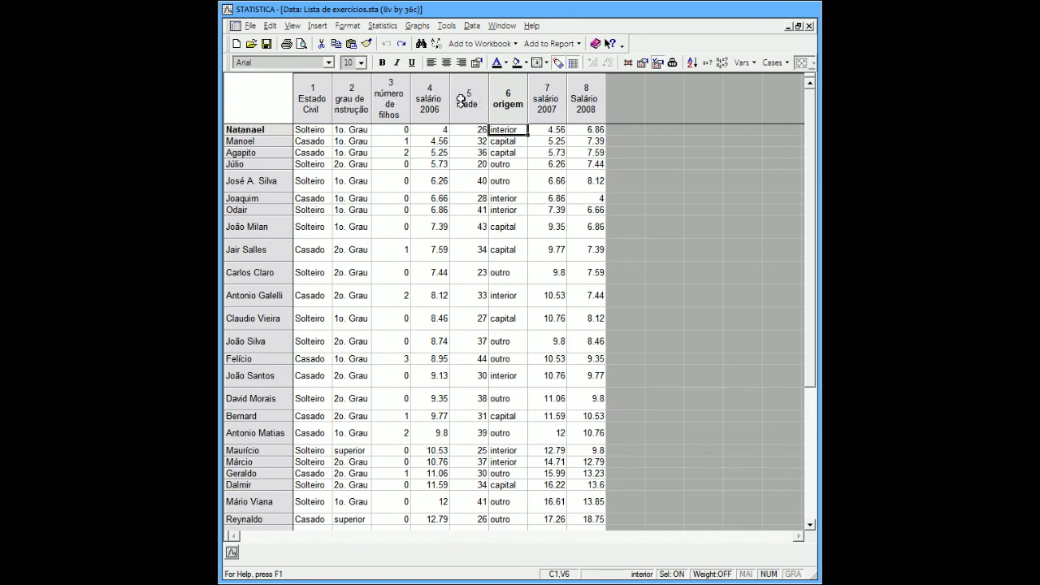
- Select the Estado Civil column and start a Frequency tables analysis from Basic Statistics and Tables
{"action": "left_click", "coordinate": [313, 96]}
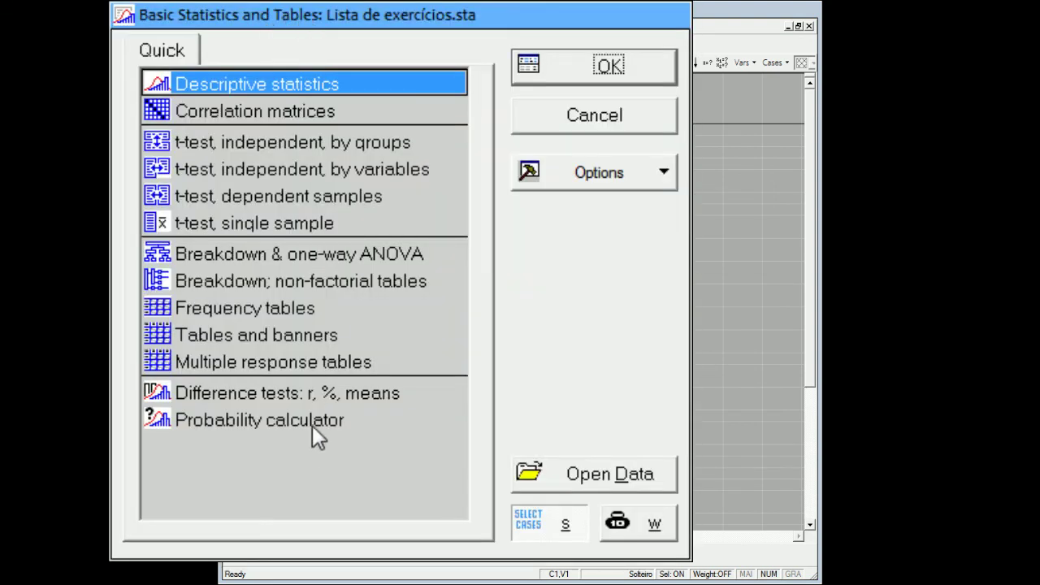
{"action": "left_click", "coordinate": [269, 307]}
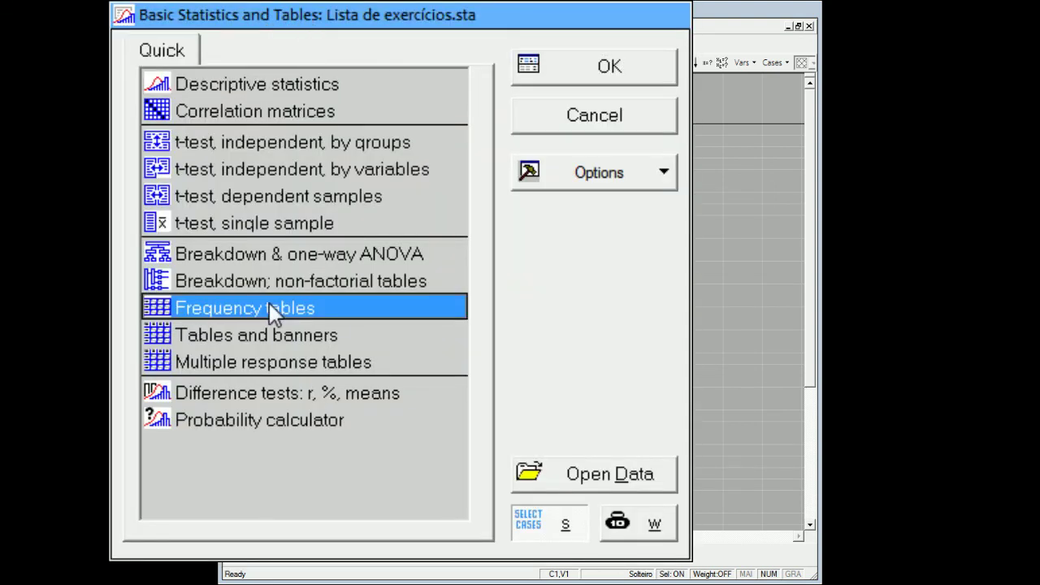
{"action": "left_click", "coordinate": [557, 82]}
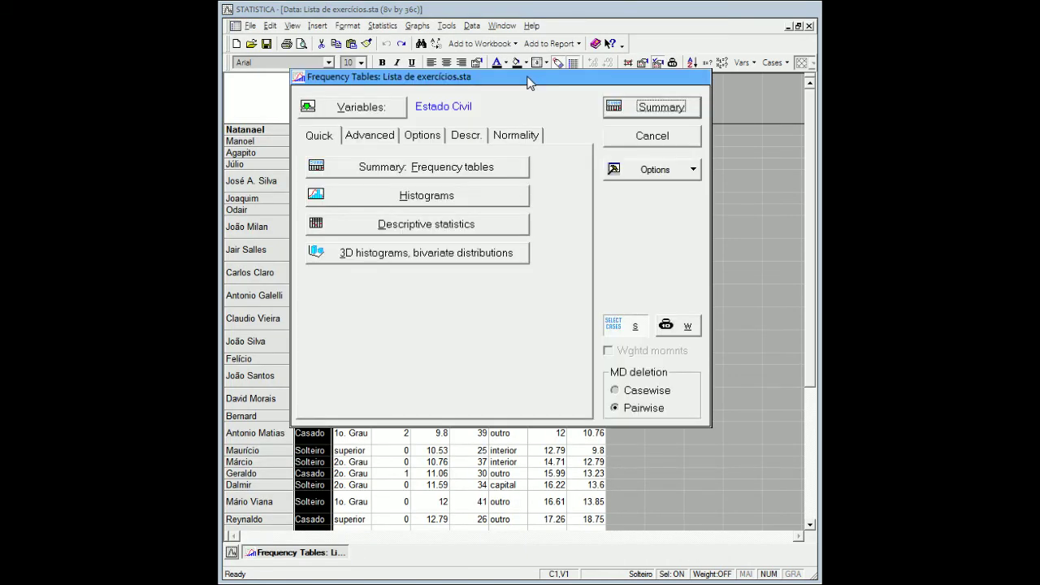
{"action": "left_click", "coordinate": [376, 110]}
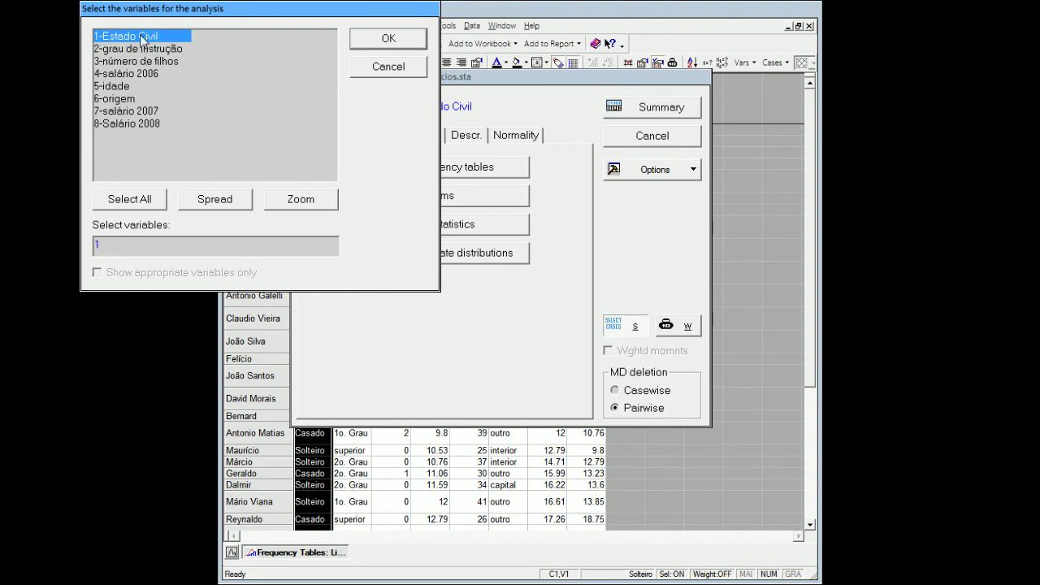
{"action": "left_click", "coordinate": [139, 49], "text": "shift"}
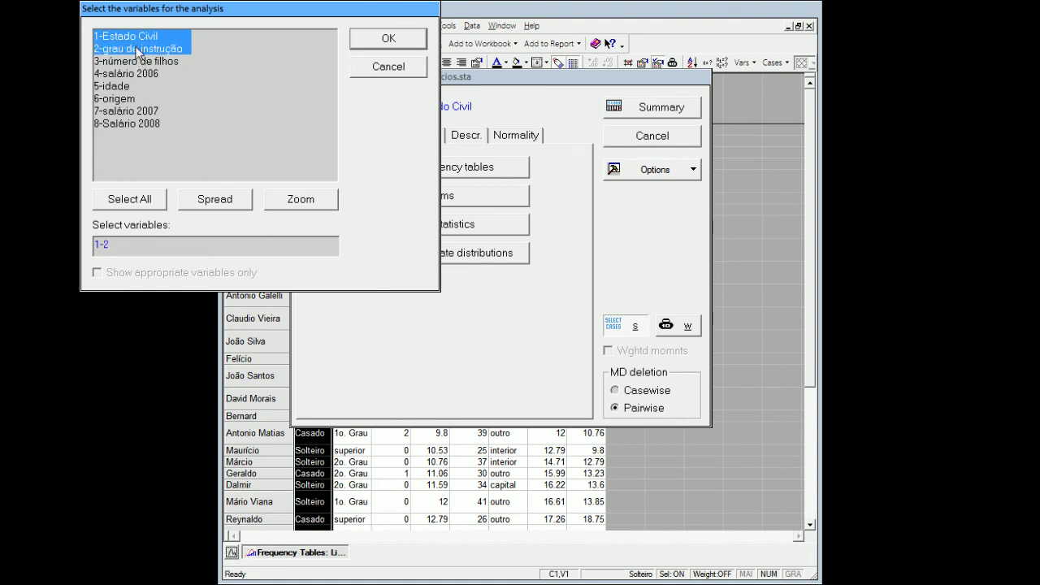
{"action": "left_click", "coordinate": [122, 98], "text": "ctrl"}
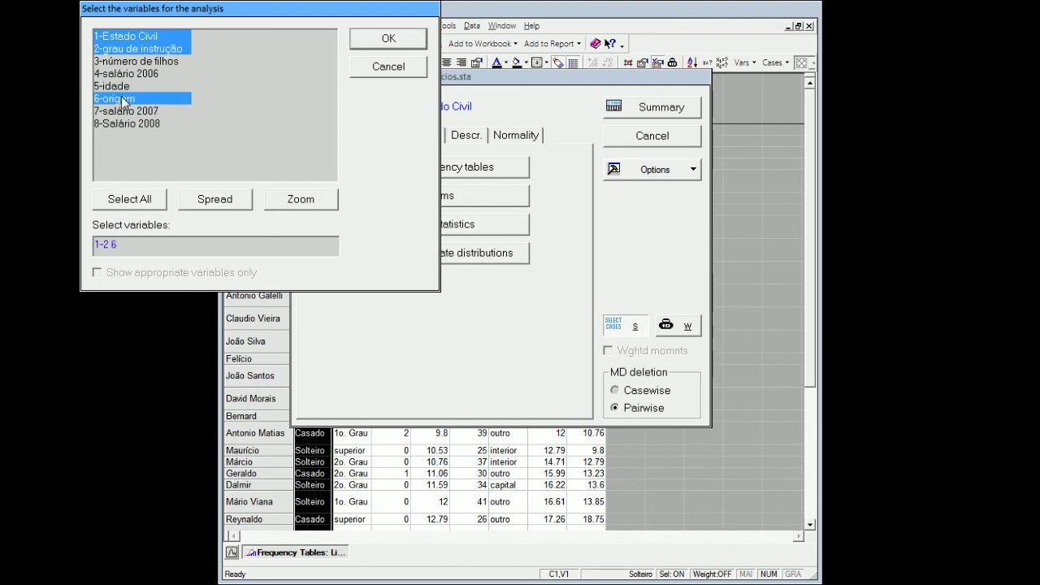
{"action": "left_click", "coordinate": [358, 45]}
{"action": "left_click", "coordinate": [606, 140]}
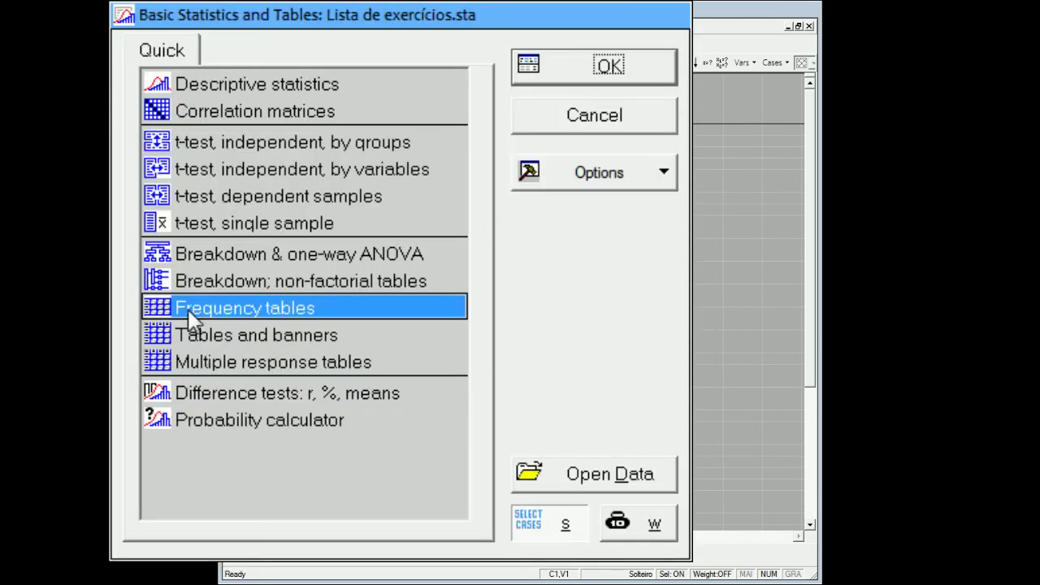
{"action": "left_click", "coordinate": [583, 78]}
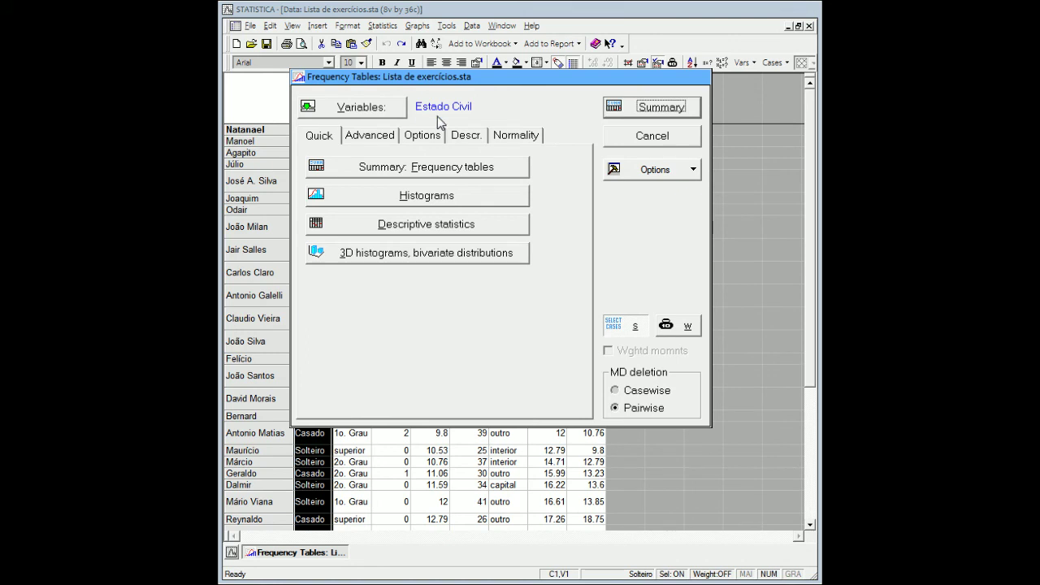
- Set the analysis's case selection conditions to include only specific cases matching the expression v1=101
{"action": "left_click", "coordinate": [626, 330]}
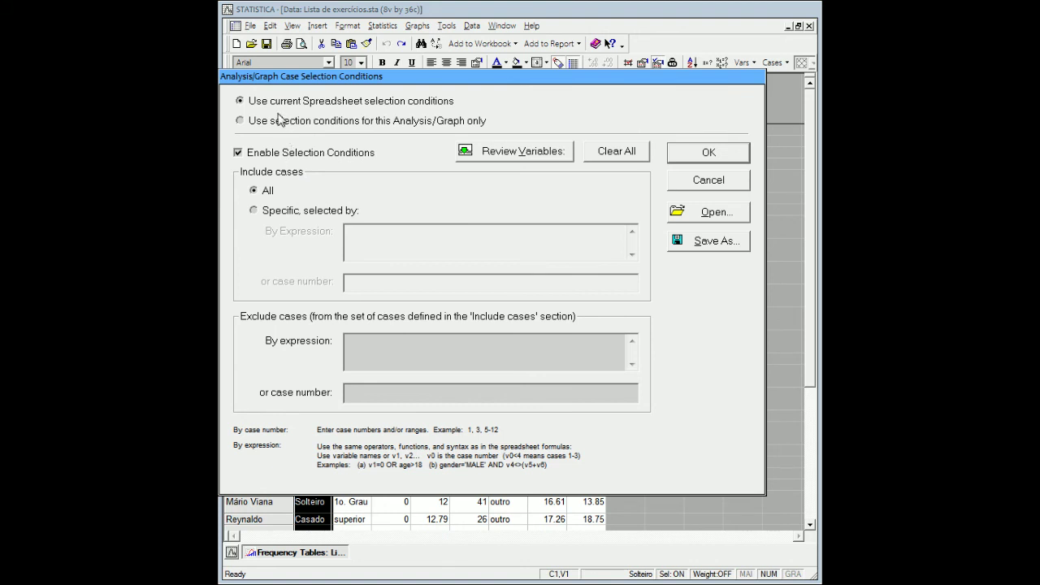
{"action": "left_click", "coordinate": [301, 213]}
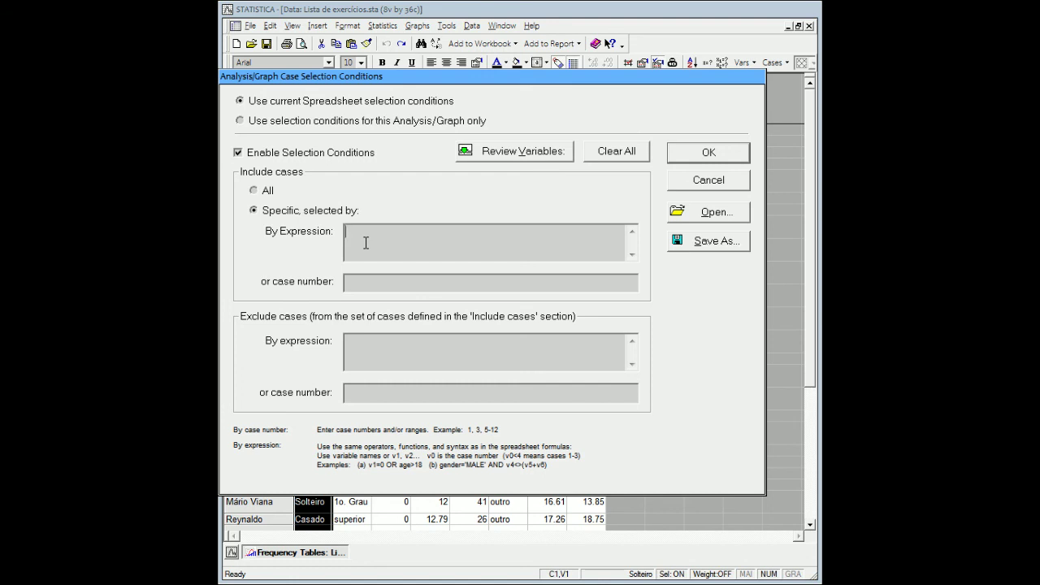
{"action": "left_click", "coordinate": [365, 243]}
{"action": "type", "text": "v1"}
{"action": "type", "text": "=101"}
{"action": "left_click_drag", "start_coordinate": [382, 235], "coordinate": [362, 236]}
{"action": "left_click", "coordinate": [366, 236]}
{"action": "left_click", "coordinate": [381, 234]}
{"action": "left_click_drag", "start_coordinate": [384, 232], "coordinate": [334, 231]}
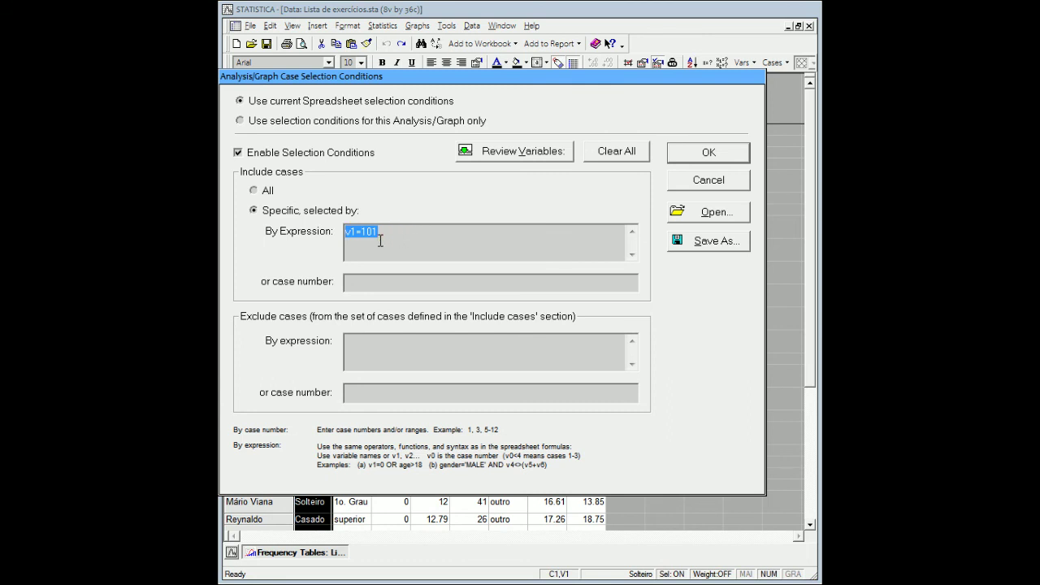
- Apply the selection conditions to this Analysis/Graph only and accept them
{"action": "left_click", "coordinate": [334, 124]}
{"action": "left_click", "coordinate": [718, 159]}
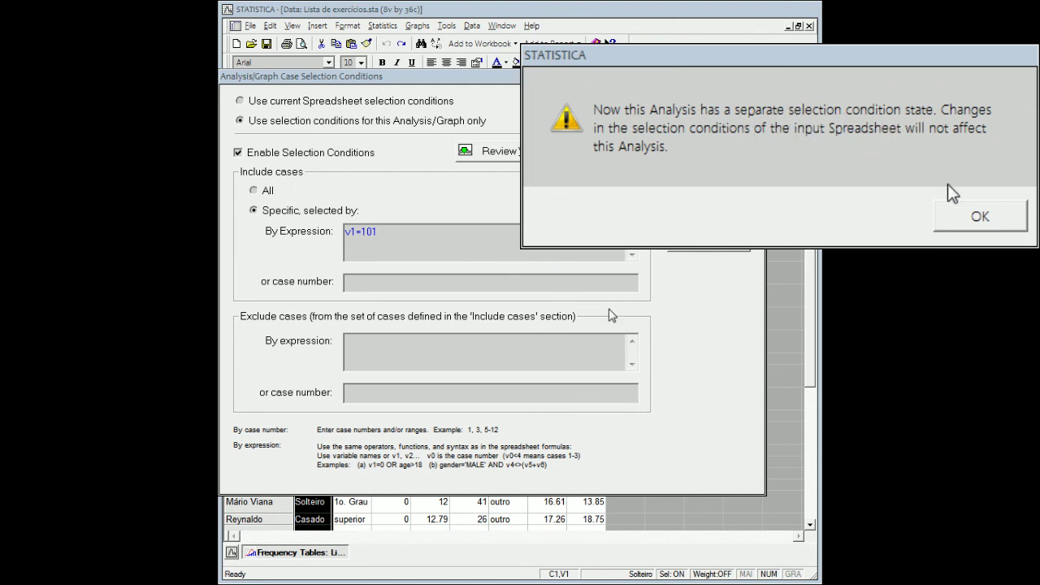
{"action": "left_click", "coordinate": [641, 326]}
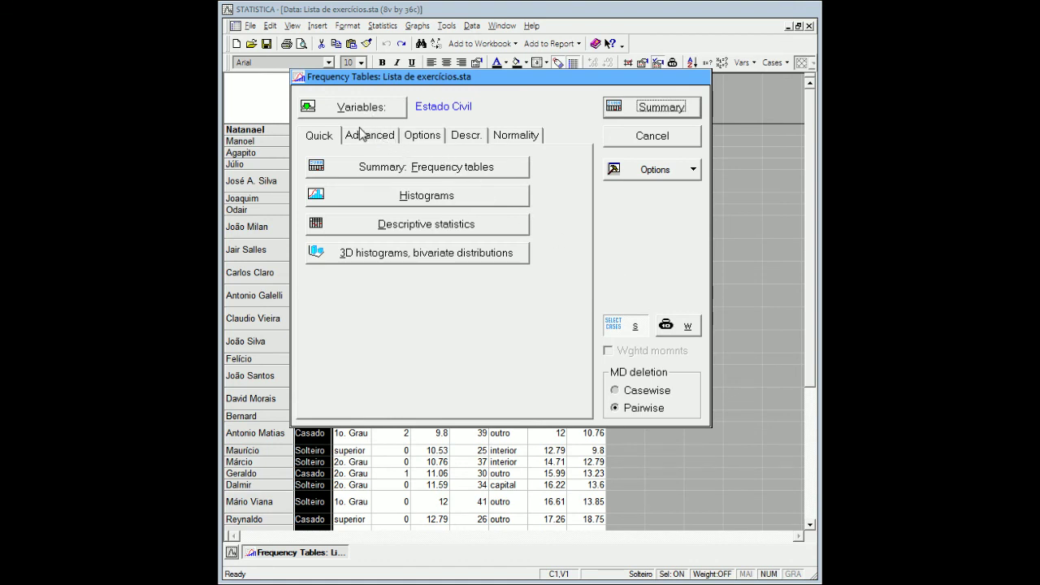
- Generate the Estado Civil frequency table for the selected cases and display the earlier box and whisker plot
{"action": "left_click", "coordinate": [401, 169]}
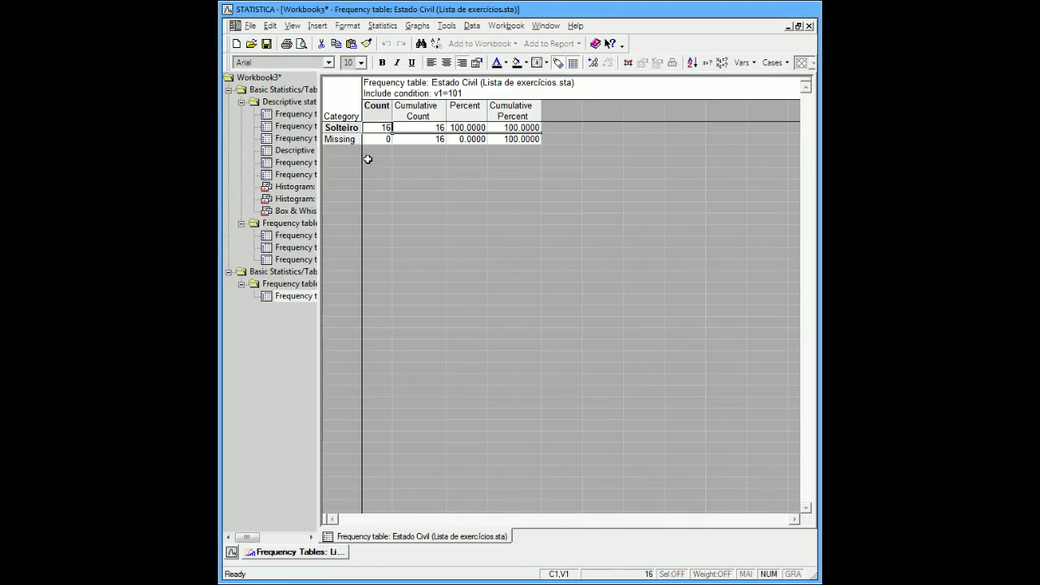
{"action": "left_click", "coordinate": [344, 128]}
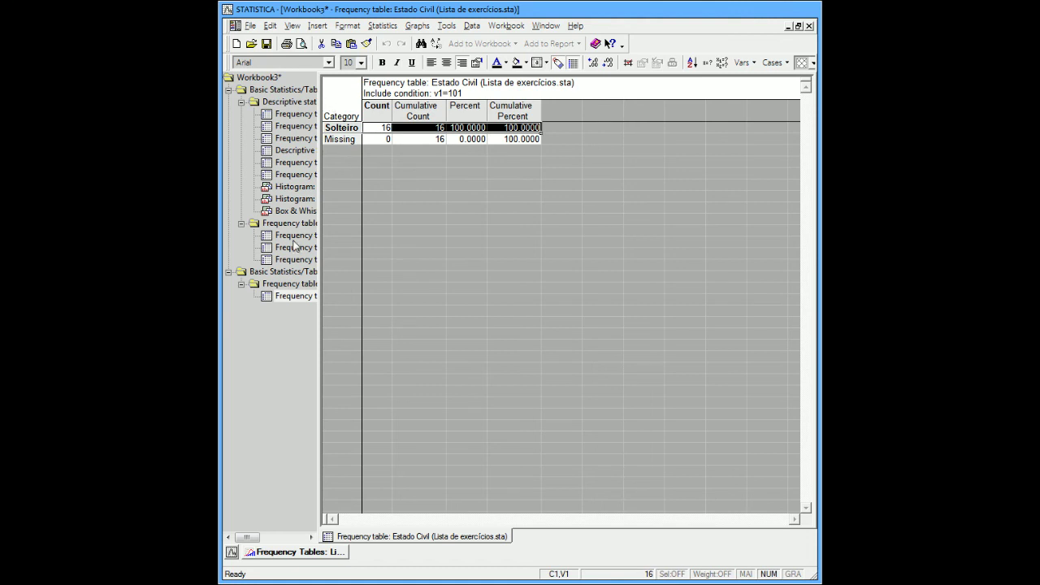
{"action": "left_click", "coordinate": [304, 213]}
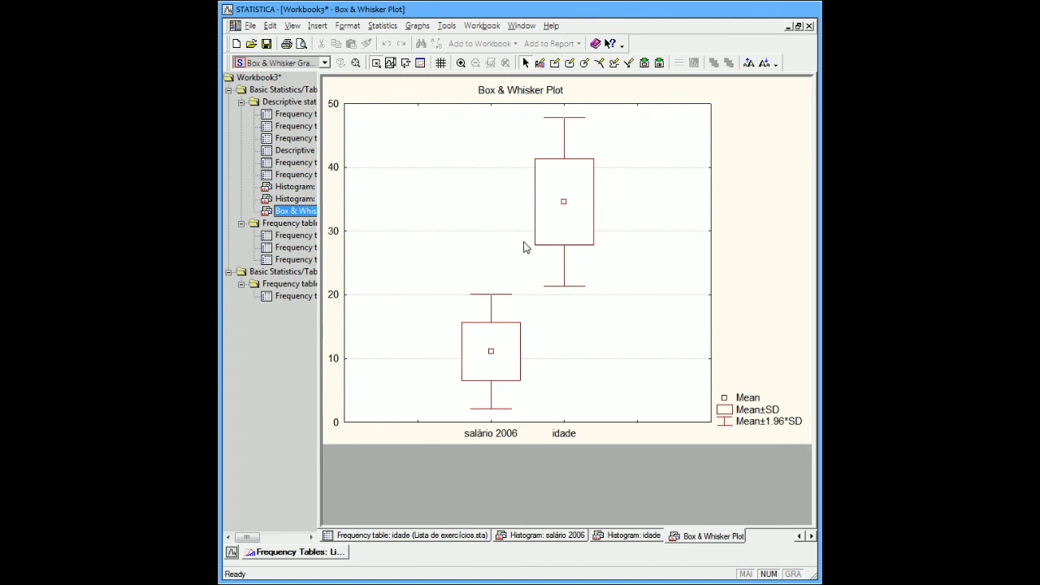
- Create a histogram of Estado Civil for the selected cases and return to the Frequency Tables analysis
{"action": "left_click", "coordinate": [302, 553]}
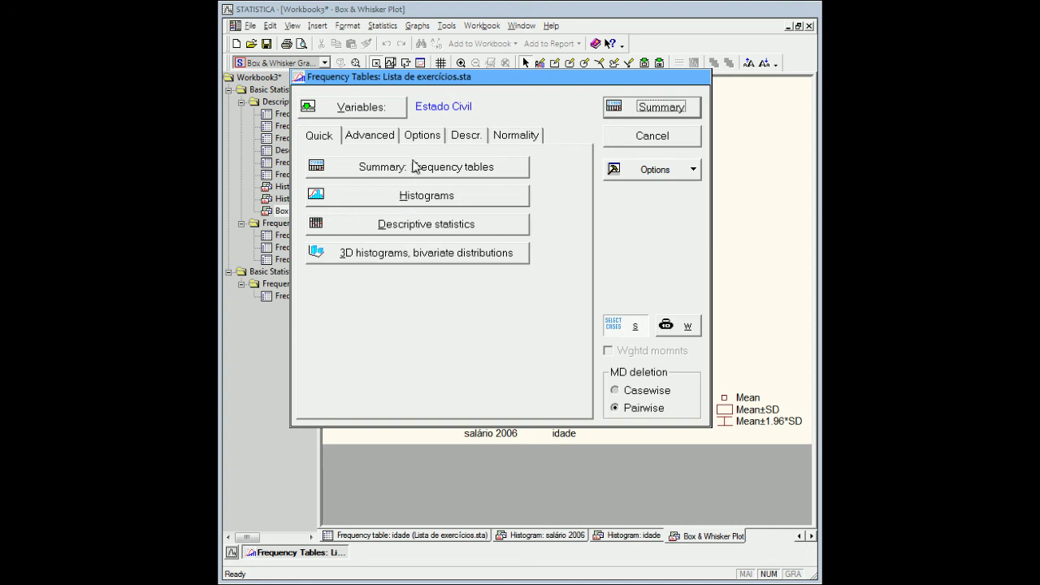
{"action": "left_click", "coordinate": [366, 135]}
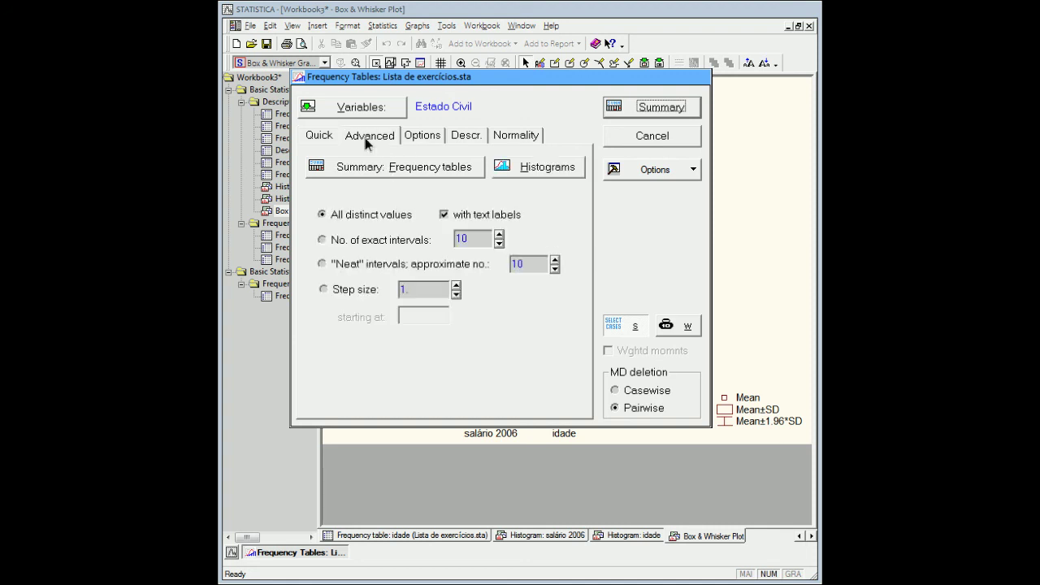
{"action": "left_click", "coordinate": [429, 138]}
{"action": "left_click", "coordinate": [460, 138]}
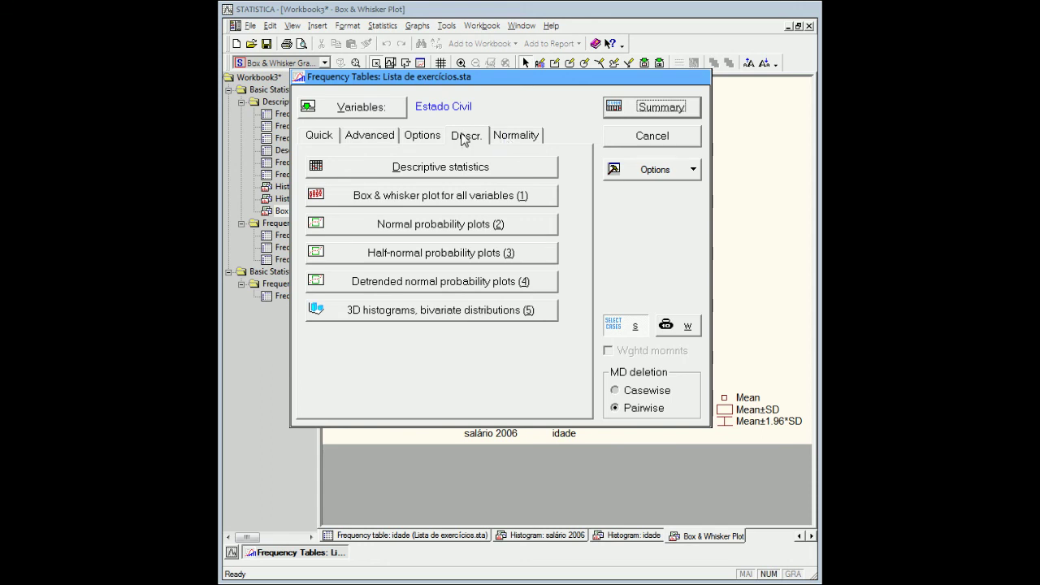
{"action": "left_click", "coordinate": [333, 138]}
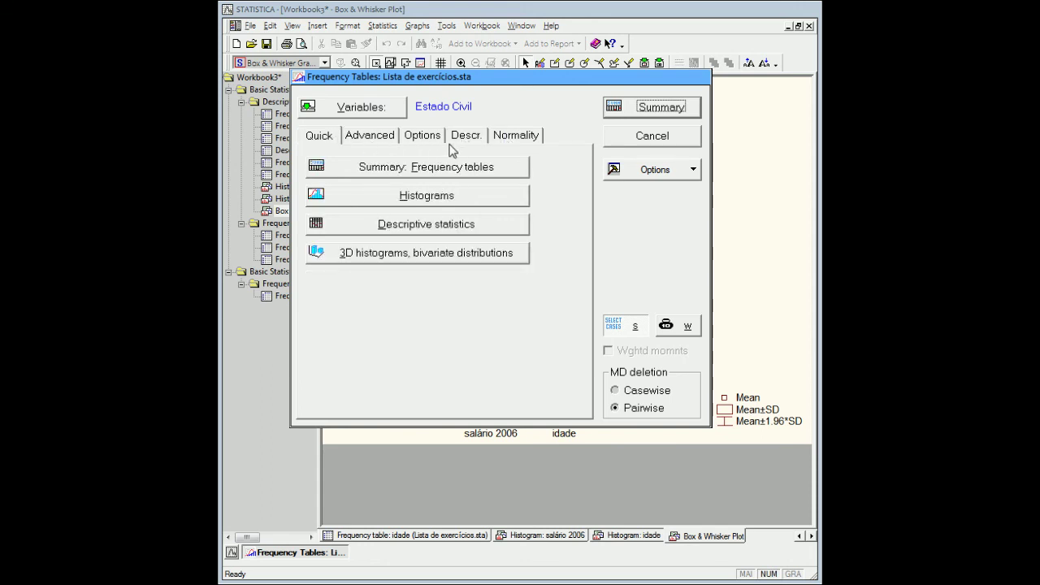
{"action": "left_click", "coordinate": [373, 199]}
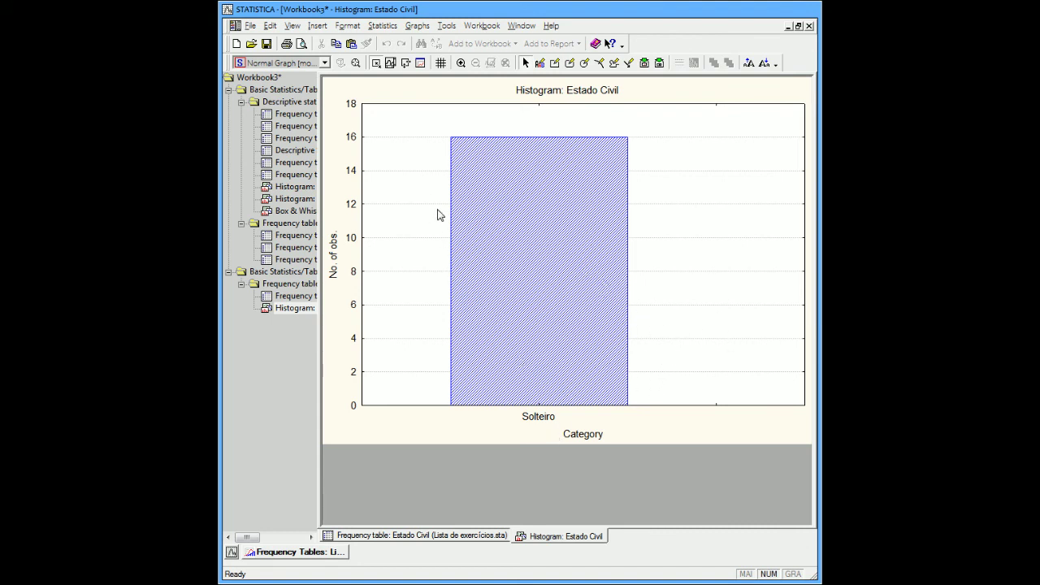
{"action": "left_click", "coordinate": [295, 555]}
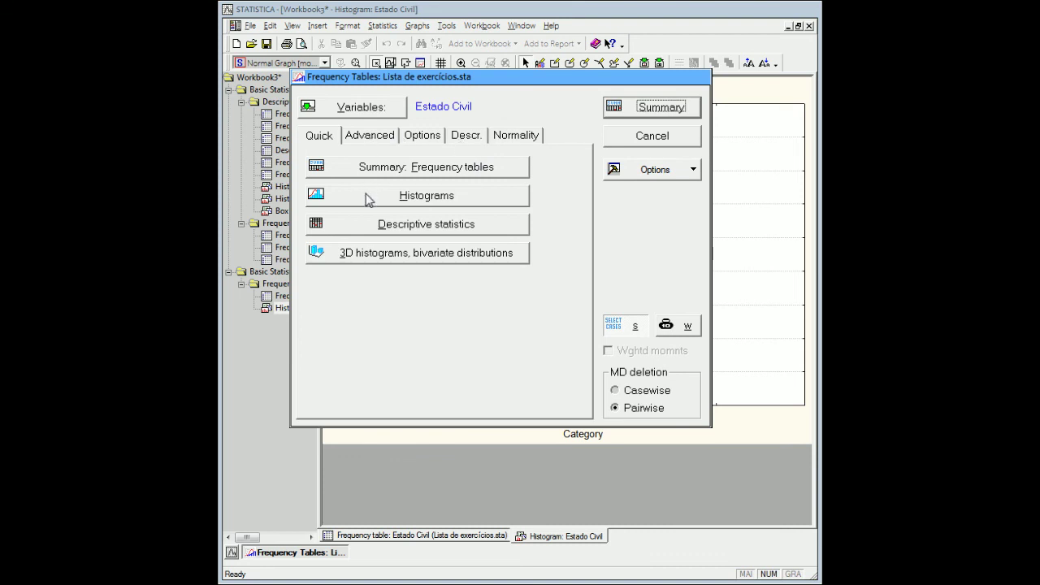
- Review the descriptive and quick options, and close the Frequency Tables analysis and the Basic Statistics and Tables dialog
{"action": "left_click", "coordinate": [468, 136]}
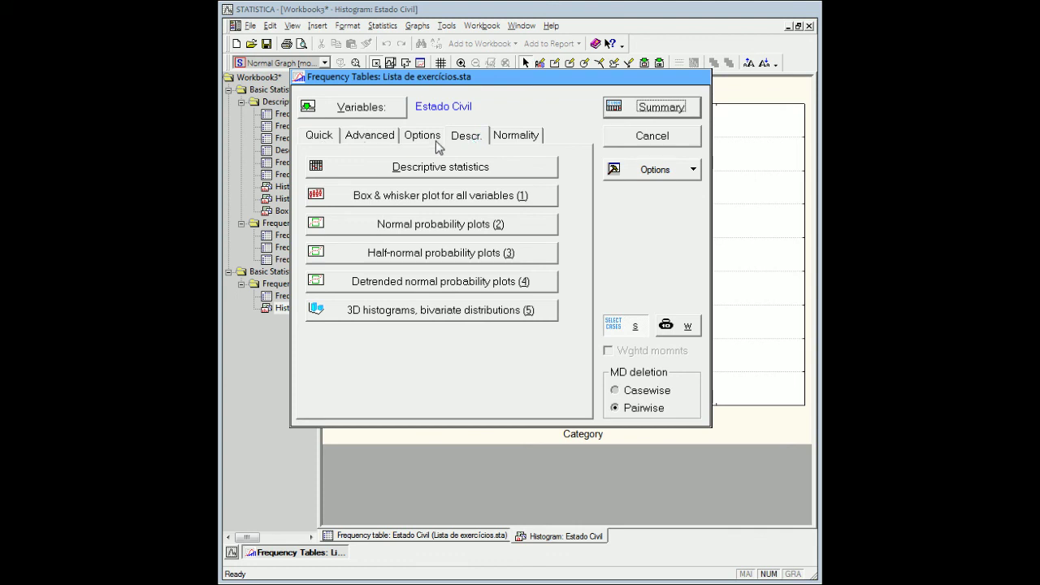
{"action": "left_click", "coordinate": [454, 200]}
{"action": "left_click", "coordinate": [328, 137]}
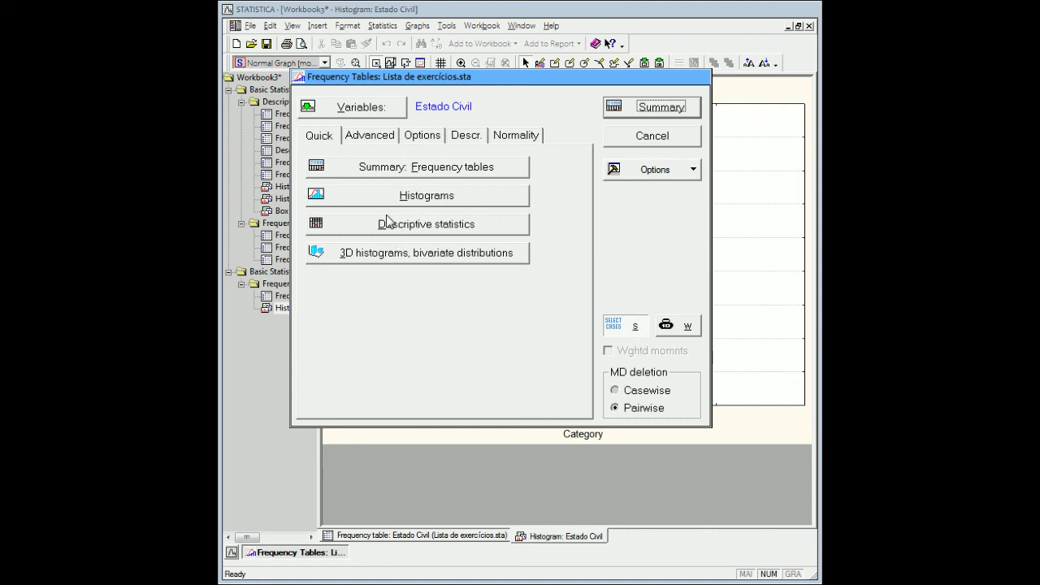
{"action": "left_click", "coordinate": [615, 138]}
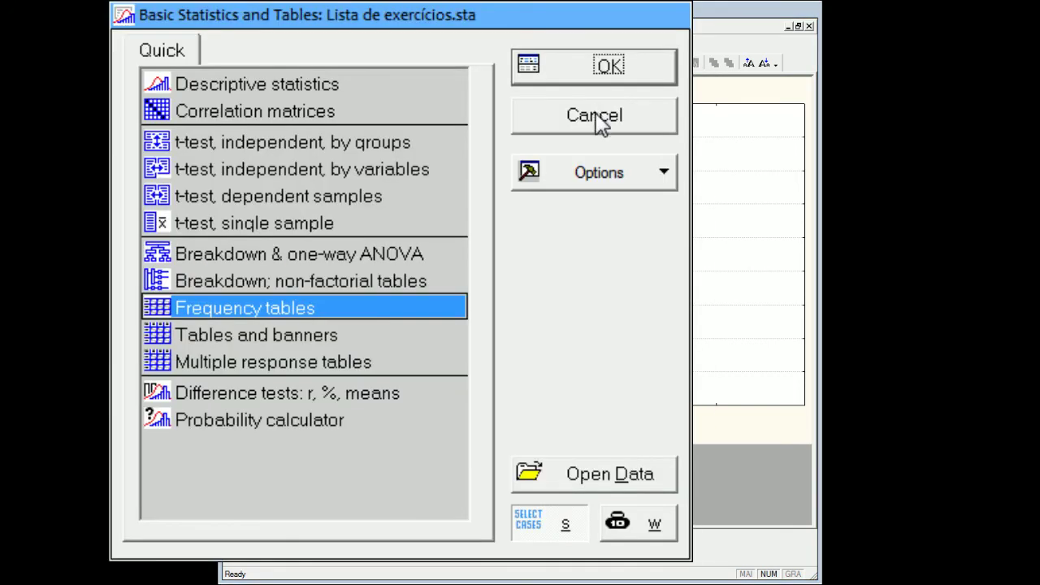
{"action": "left_click", "coordinate": [597, 117]}
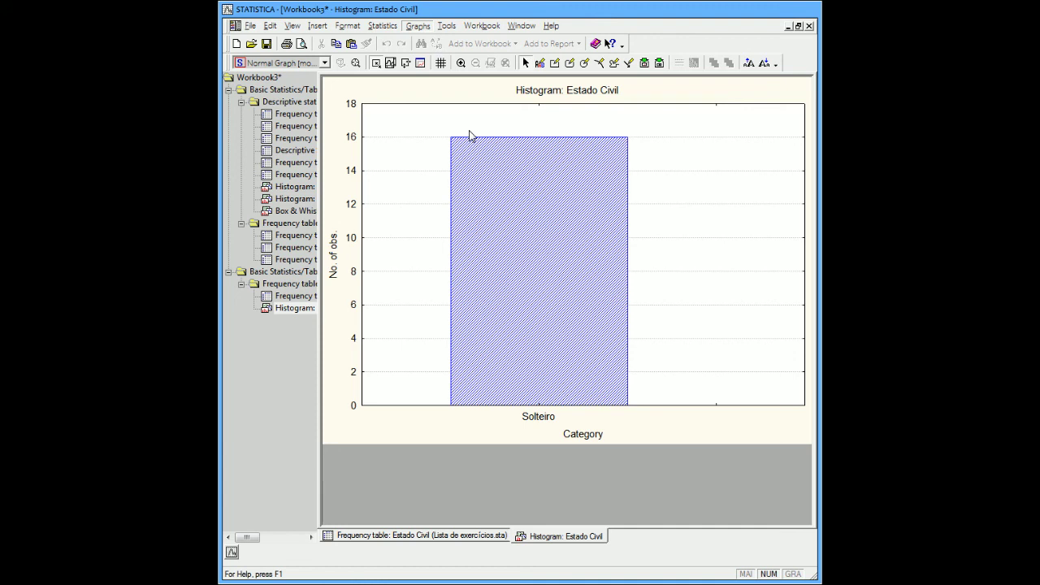
- Set up a Pie Chart - Counts graph for the variables Estado Civil, grau de instrução and origem
{"action": "left_click", "coordinate": [588, 345]}
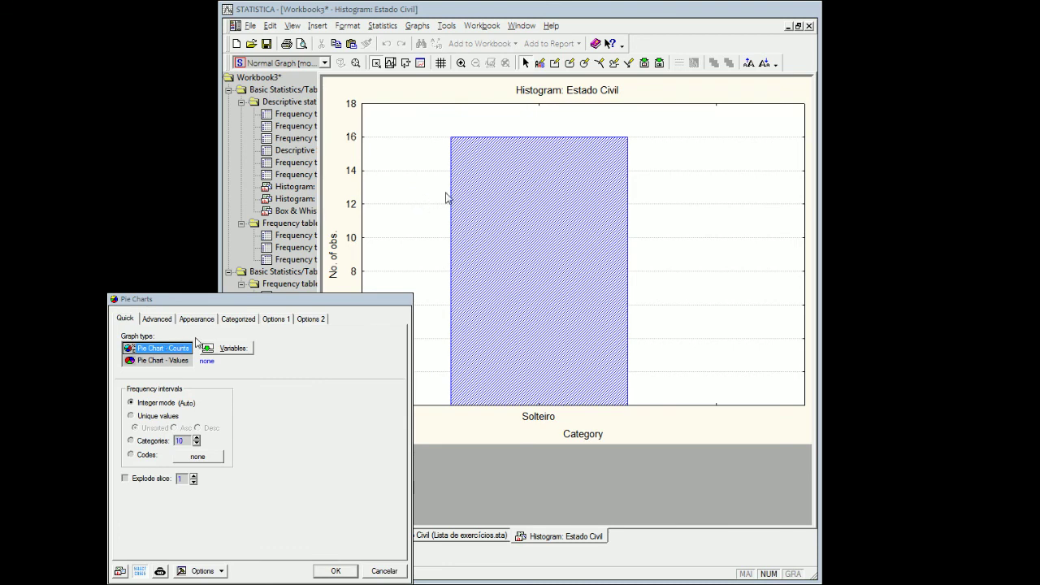
{"action": "left_click_drag", "start_coordinate": [412, 293], "coordinate": [650, 66]}
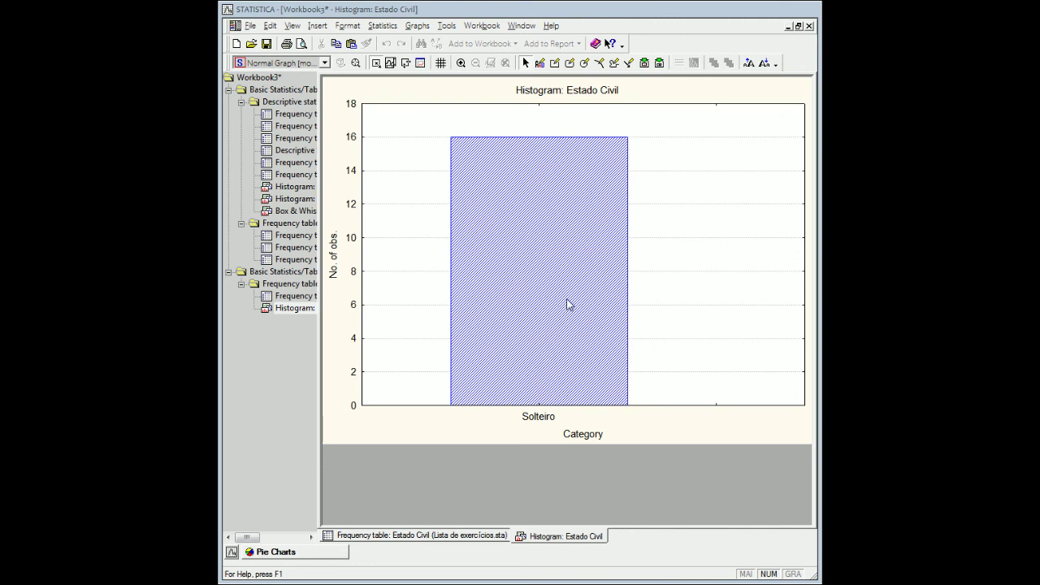
{"action": "left_click", "coordinate": [300, 551]}
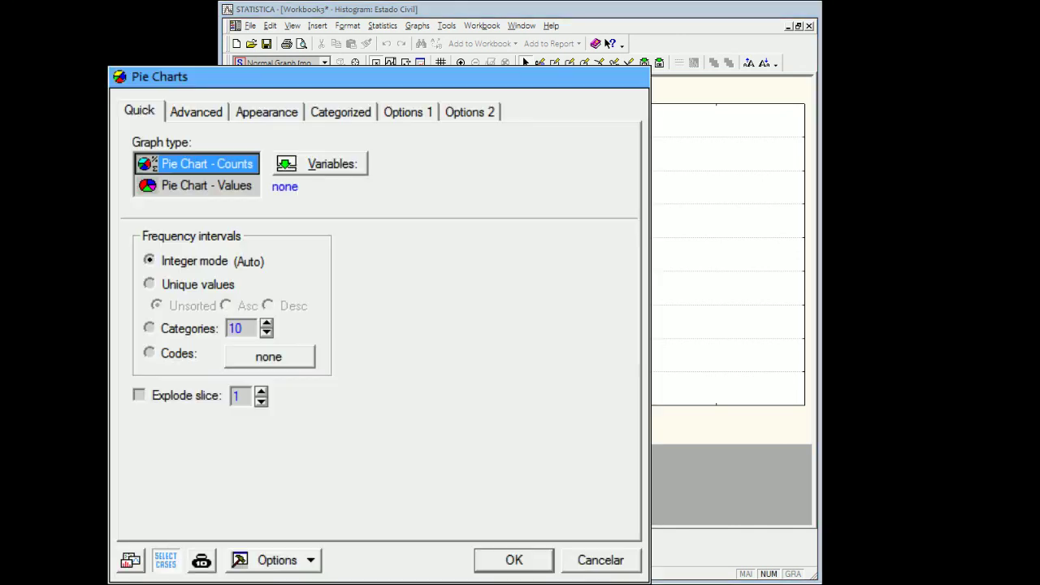
{"action": "left_click", "coordinate": [345, 165]}
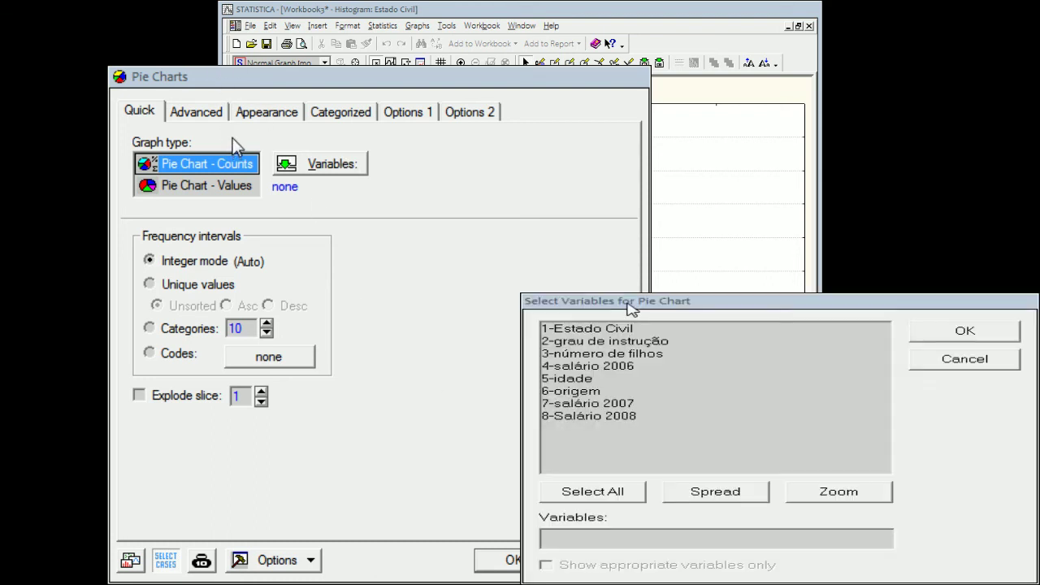
{"action": "left_click", "coordinate": [665, 329]}
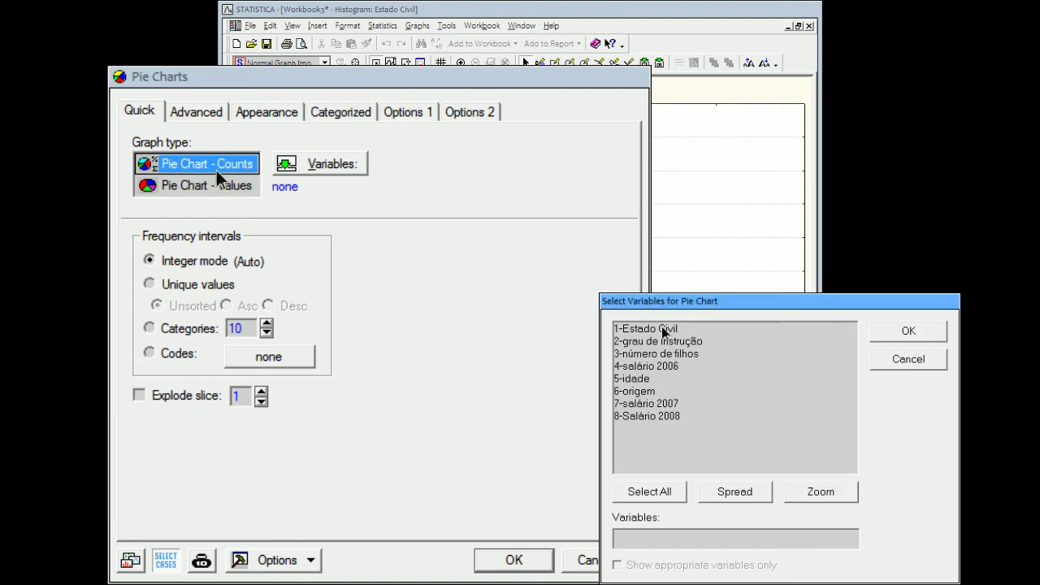
{"action": "left_click", "coordinate": [646, 392], "text": "ctrl"}
{"action": "left_click", "coordinate": [648, 342], "text": "ctrl"}
{"action": "key", "text": "Return"}
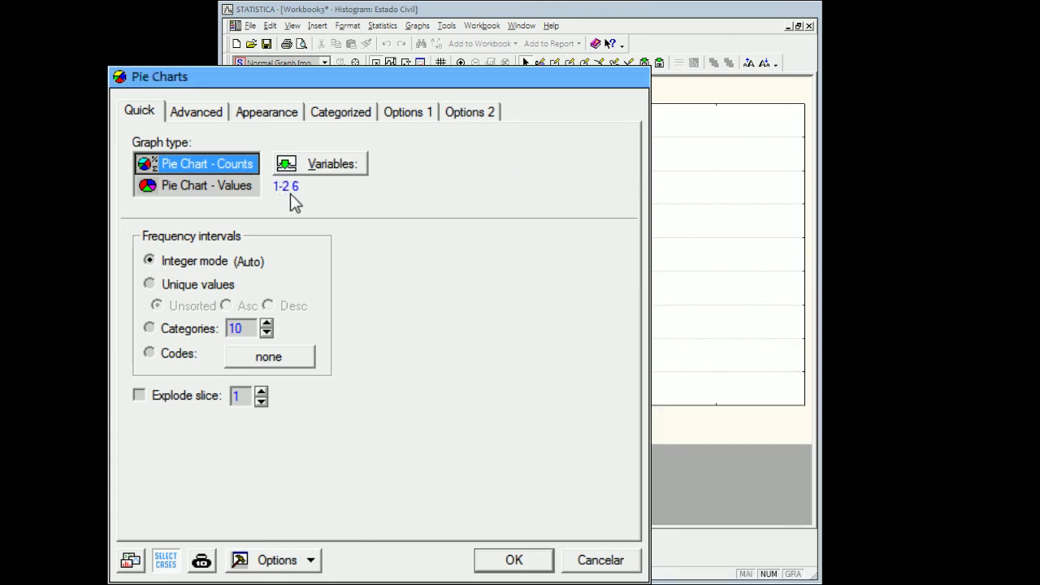
- Generate the three pie charts and display the grau de instrução chart followed by the Estado Civil chart
{"action": "left_click", "coordinate": [536, 568]}
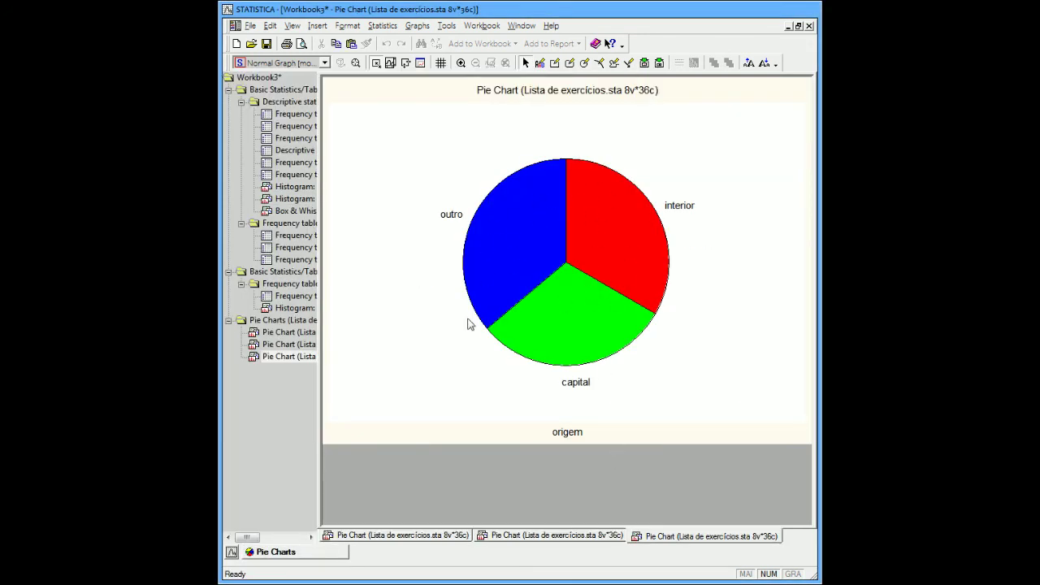
{"action": "left_click", "coordinate": [309, 345]}
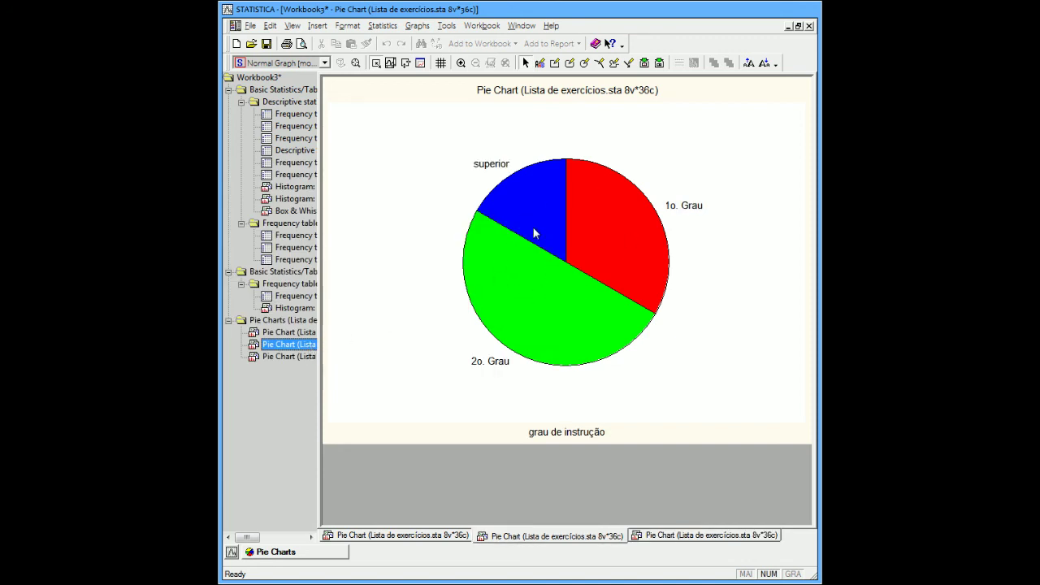
{"action": "left_click", "coordinate": [281, 334]}
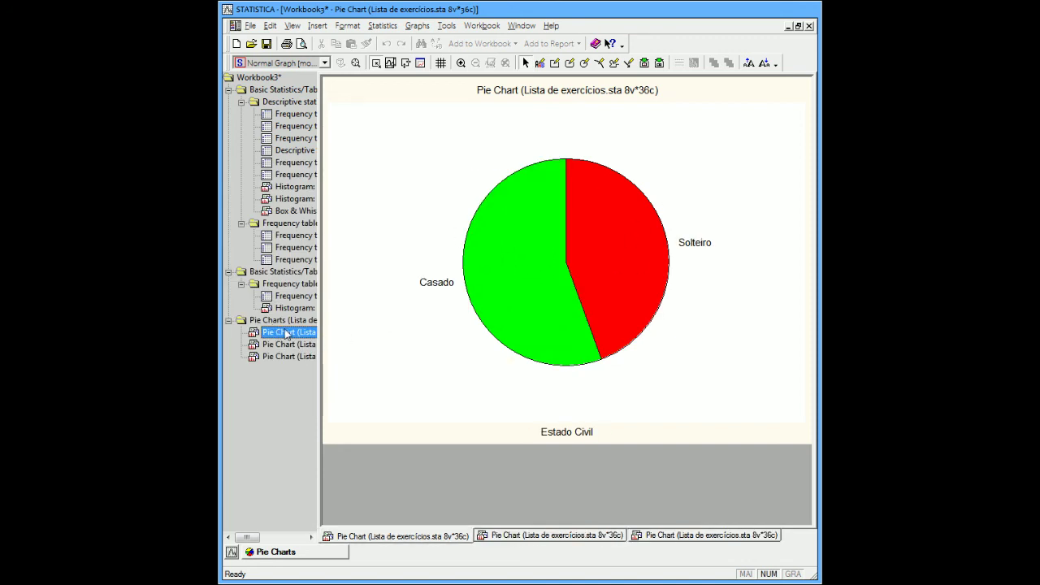